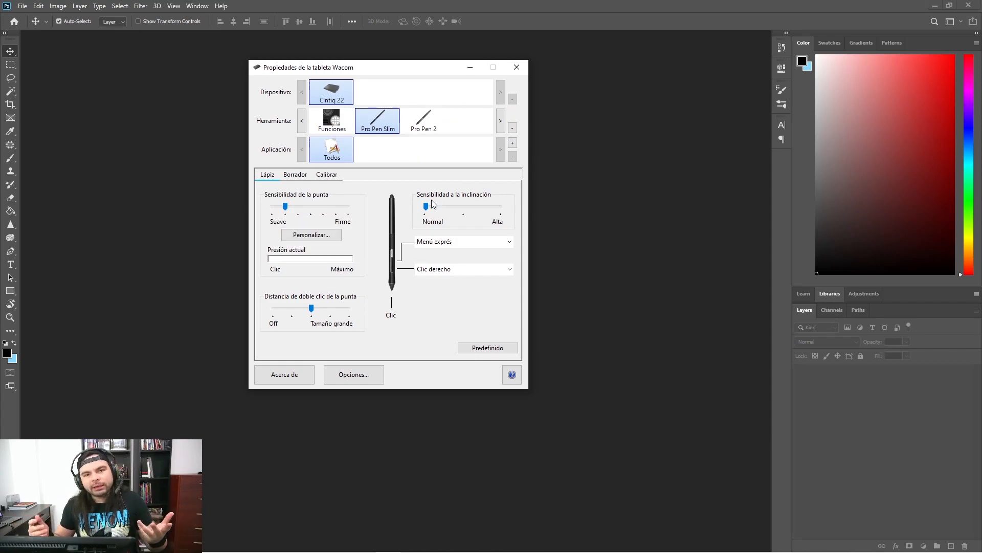
Set the Pro Pen Slim's tip sensitivity to the middle mark and test the pen pressure against the current pressure bar
mouse_move(286, 207)
mouse_down()
mouse_move(313, 212)
mouse_move(305, 208)
mouse_up()
click(308, 207)
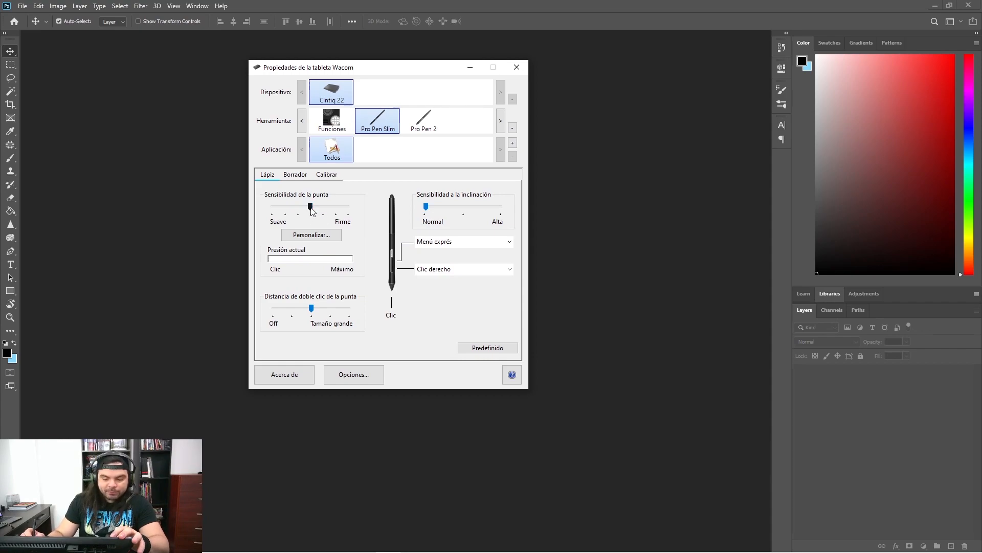
click(373, 204)
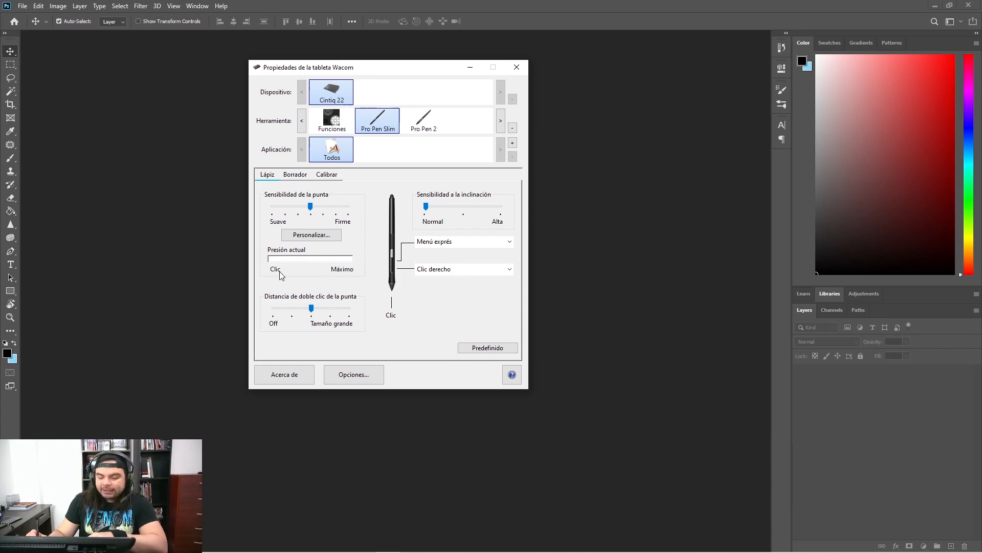
click(370, 249)
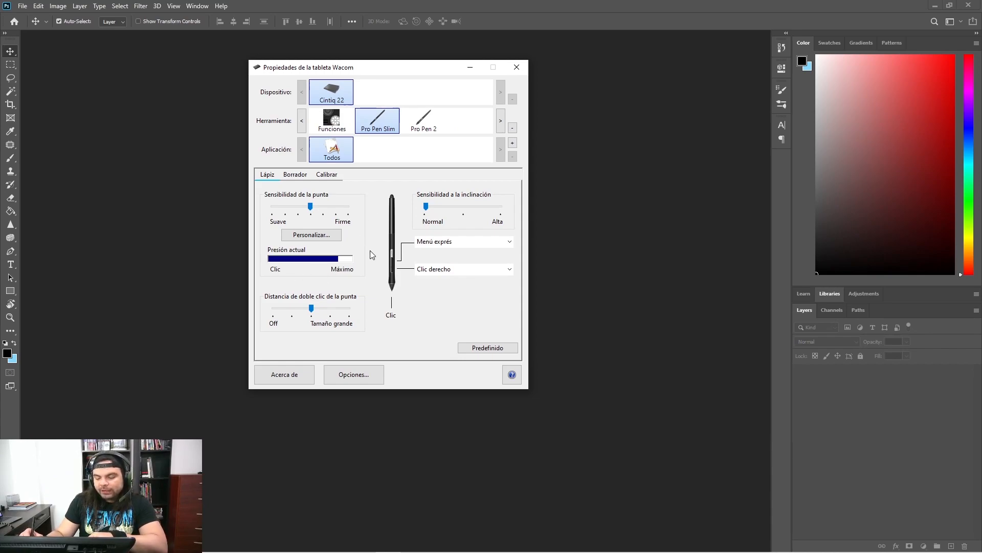
click(368, 248)
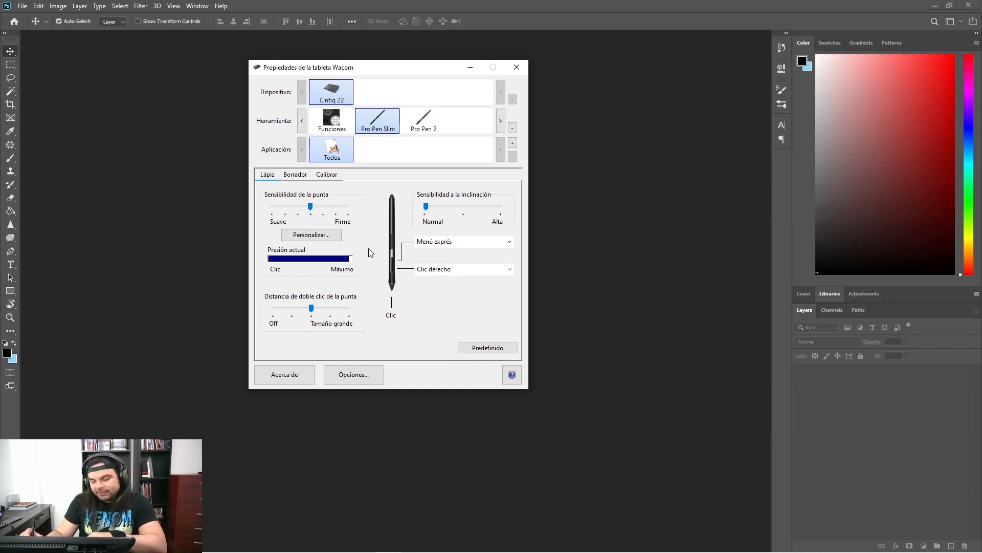
click(376, 251)
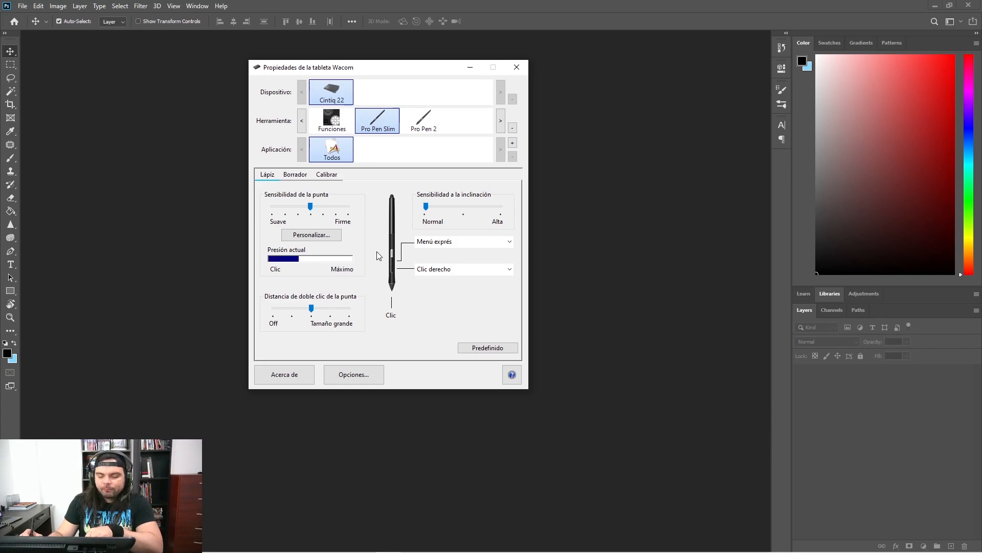
Set the tip sensitivity to the second mark from Suave and bring the Wacom tablet properties back to the front
drag(310, 207, 278, 214)
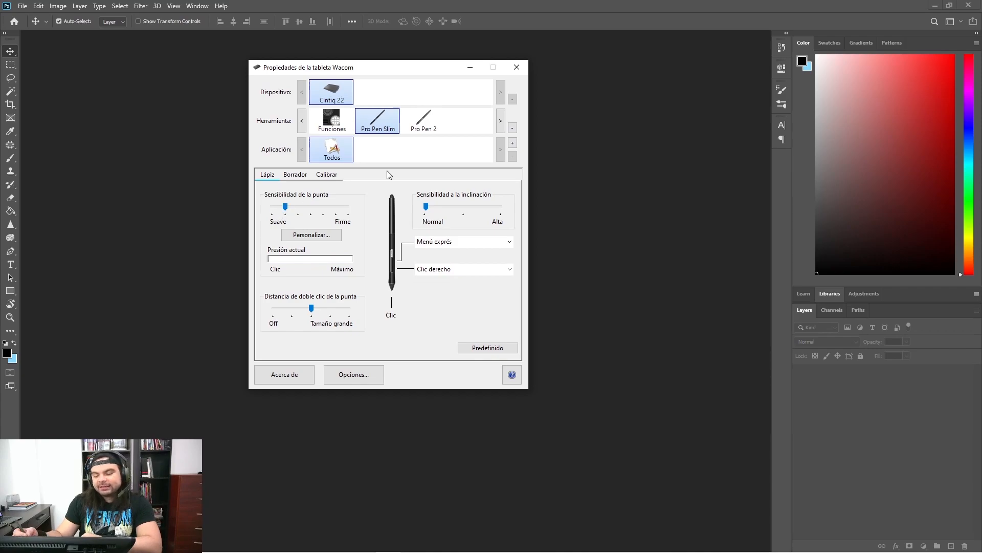
click(580, 170)
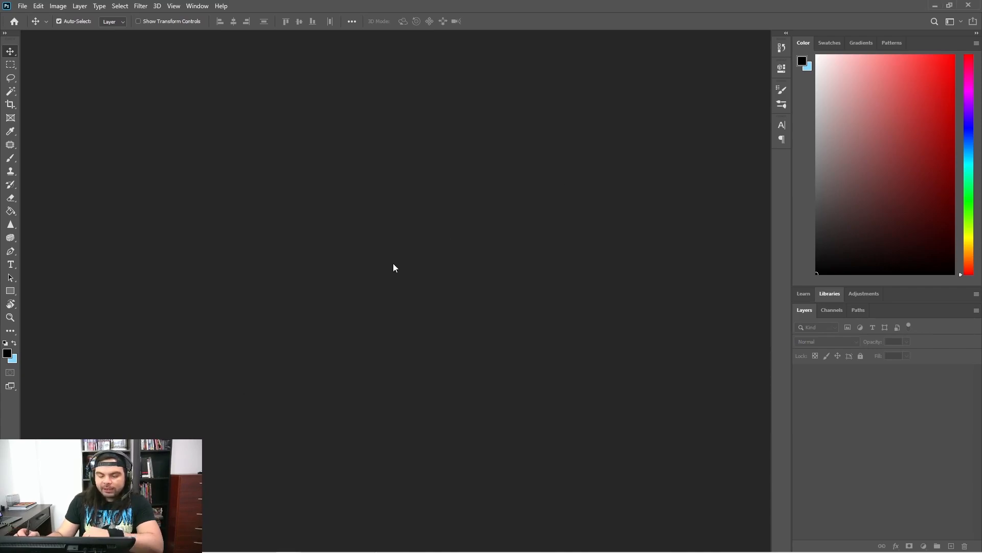
mouse_move(522, 545)
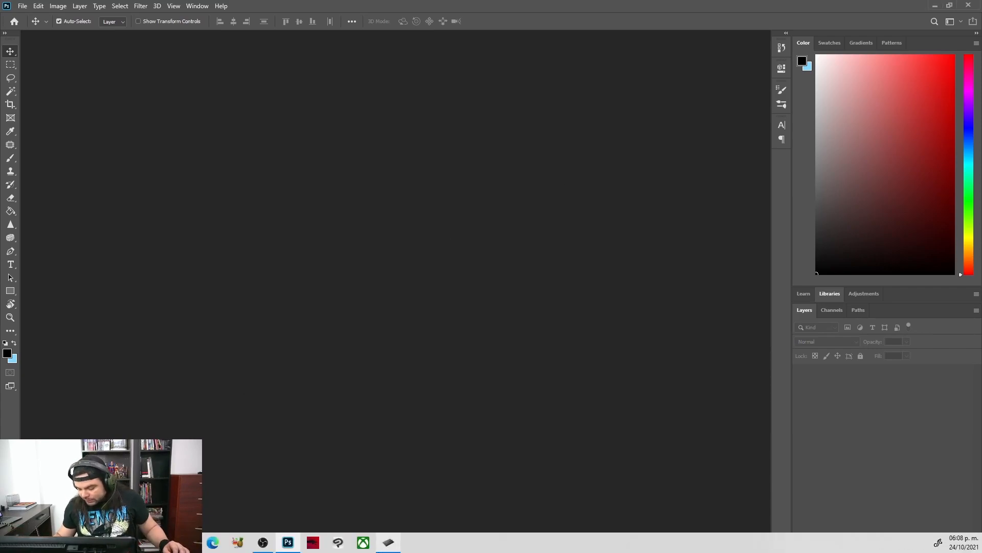
click(390, 543)
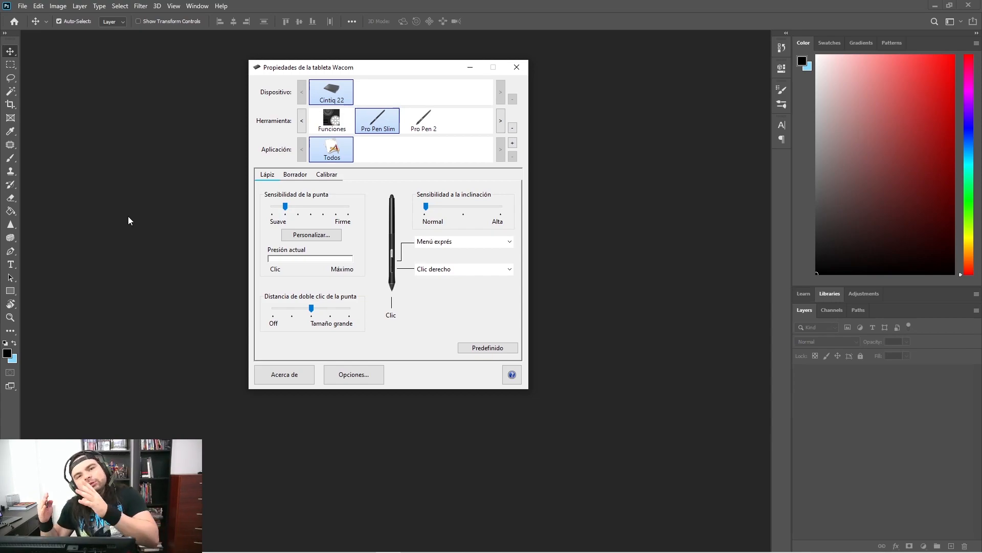
Set the Pro Pen Slim's tip sensitivity to the middle mark between Suave and Firme, testing the pen pressure
click(322, 207)
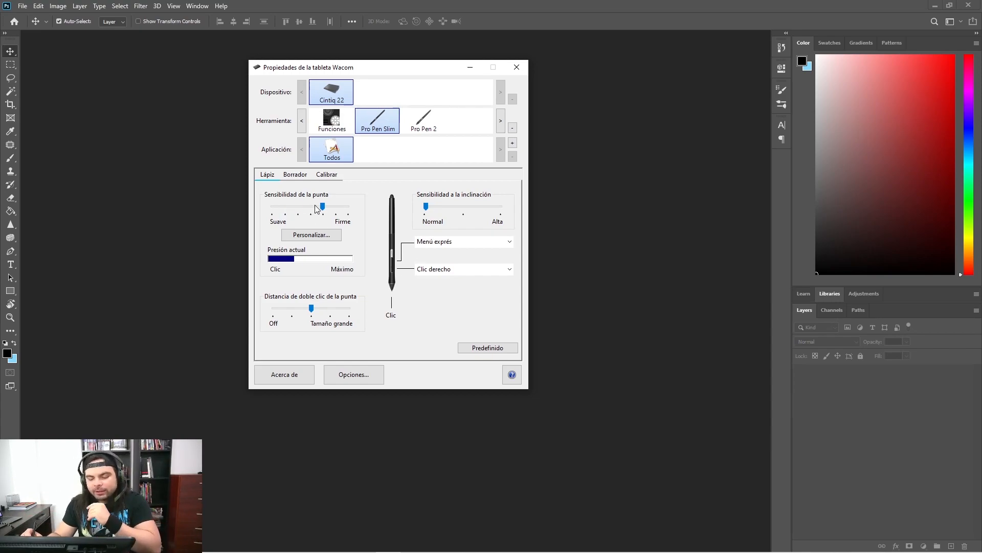
drag(322, 206, 310, 207)
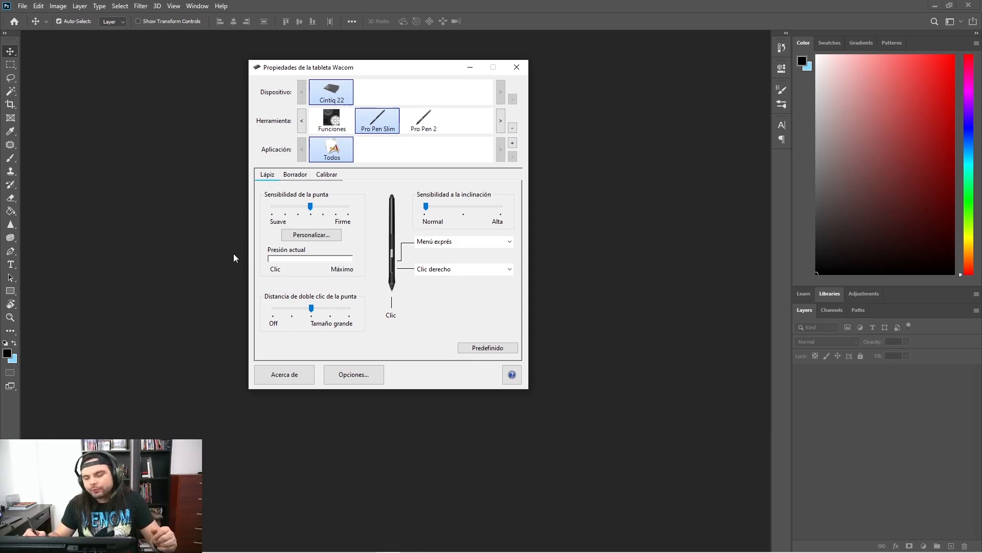
click(311, 209)
click(312, 209)
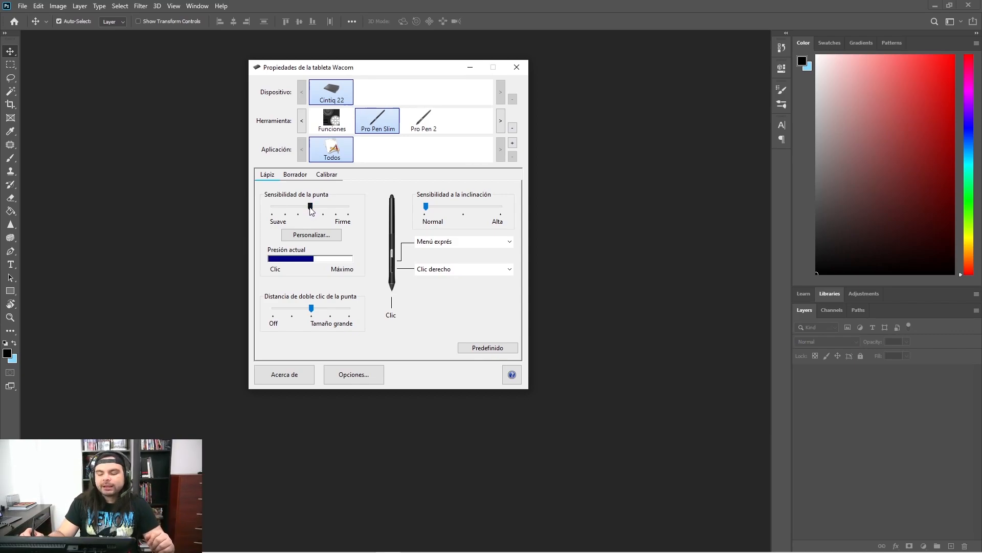
click(311, 208)
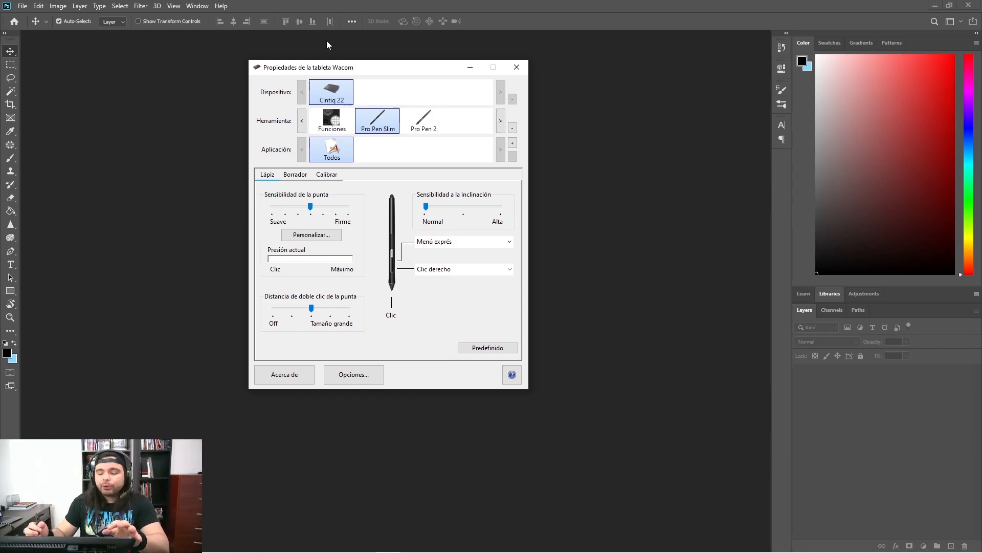
Check the pen's monitor calibration options and test the tip pressure again in the pen settings
click(328, 176)
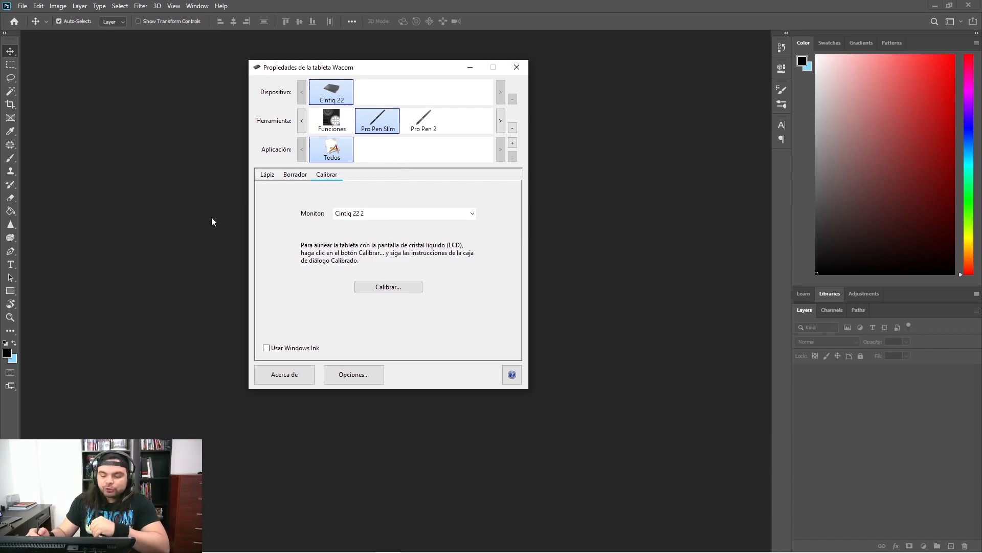
click(274, 176)
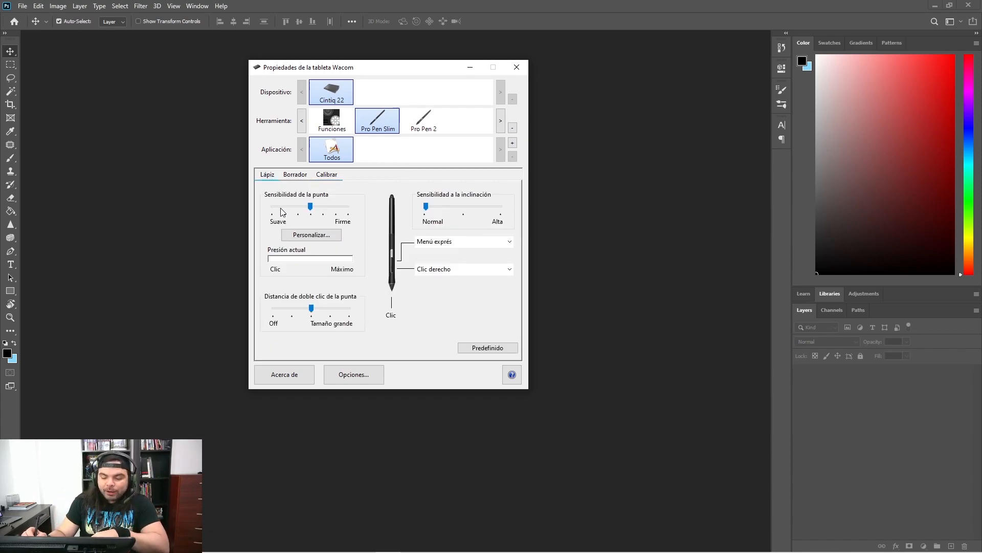
click(311, 211)
click(311, 209)
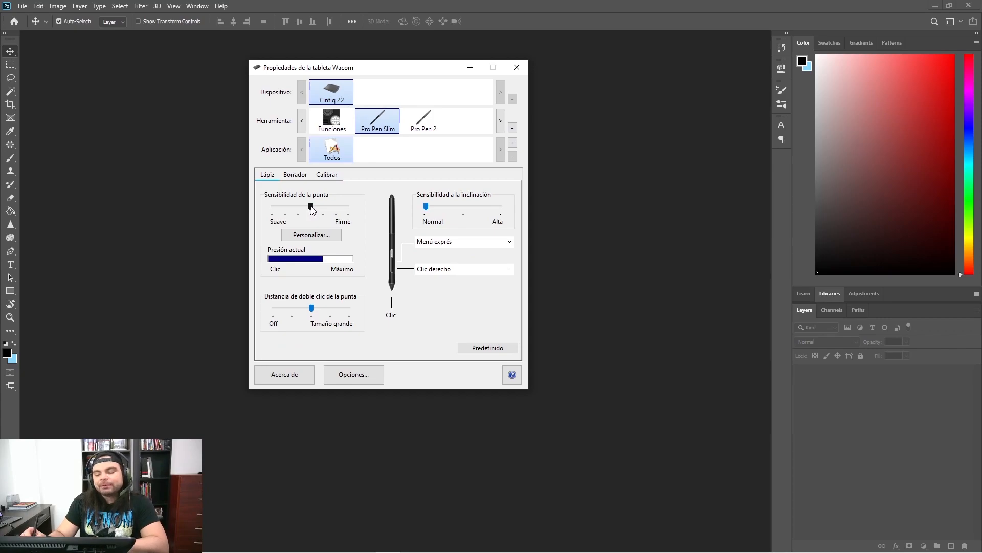
click(311, 209)
click(312, 209)
click(311, 209)
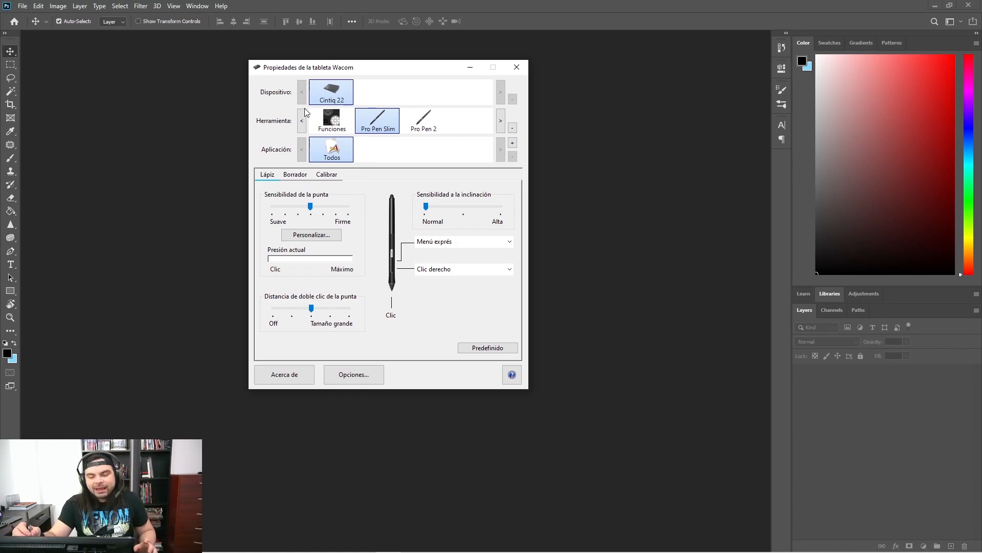
Close the Wacom tablet properties window
mouse_move(279, 310)
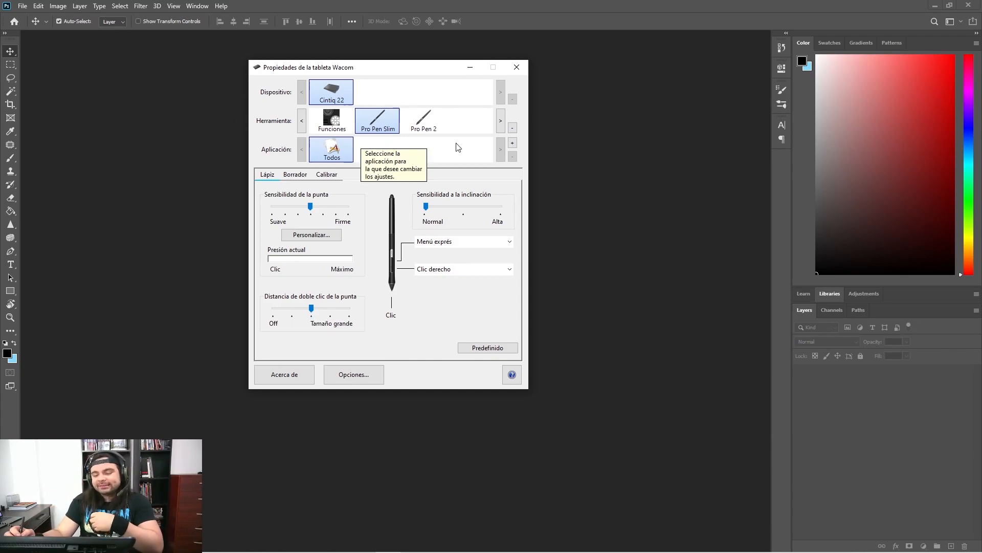
click(517, 67)
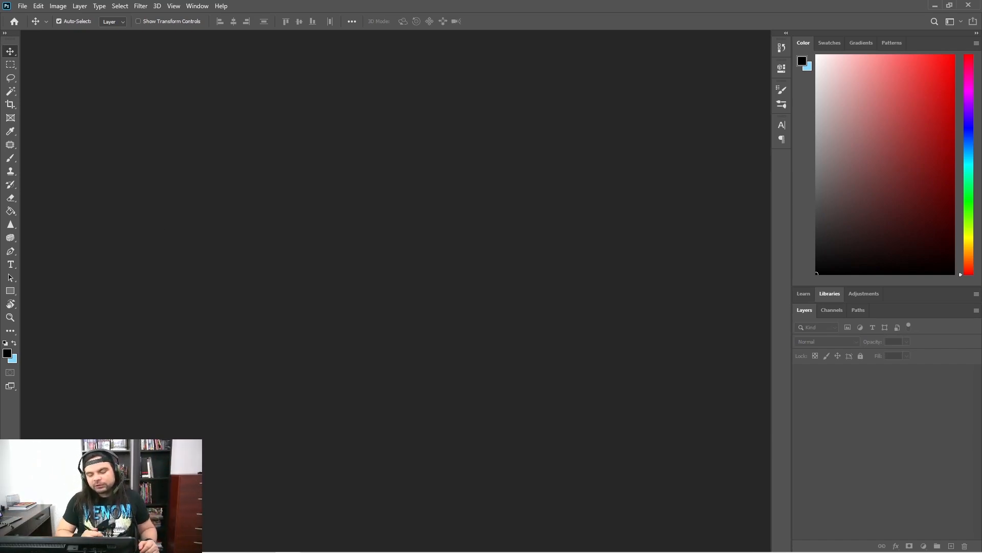
right_click(194, 126)
click(164, 128)
right_click(572, 118)
click(575, 121)
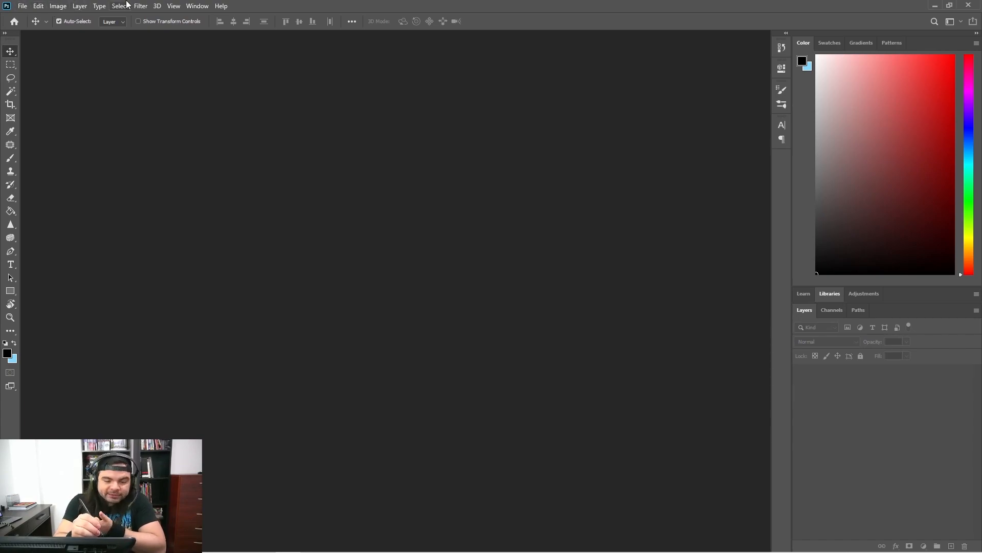
click(50, 7)
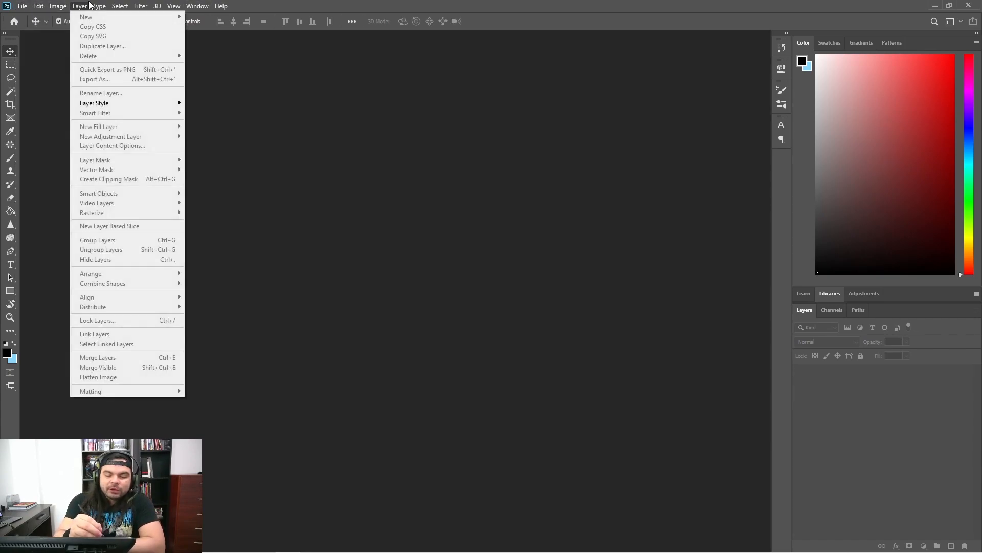
mouse_move(53, 8)
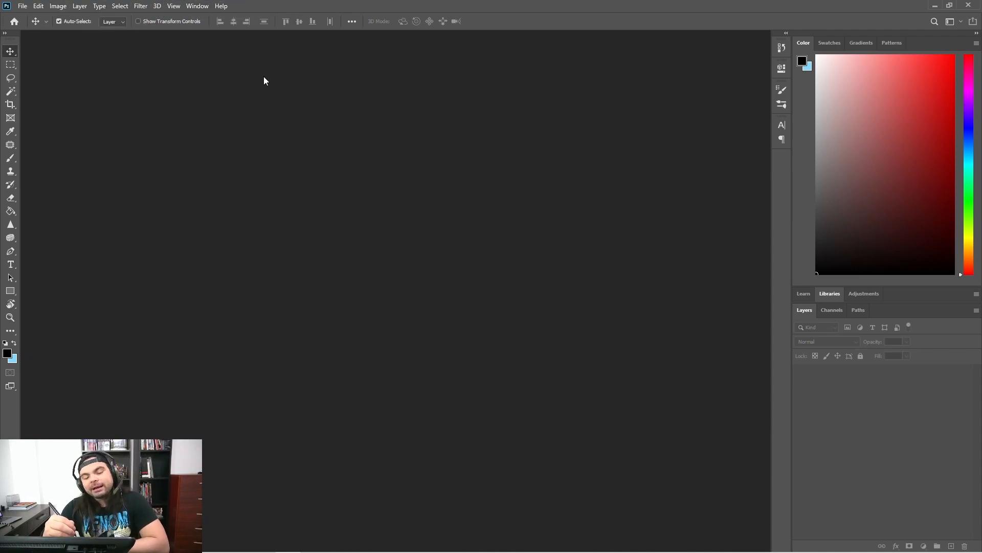
click(23, 6)
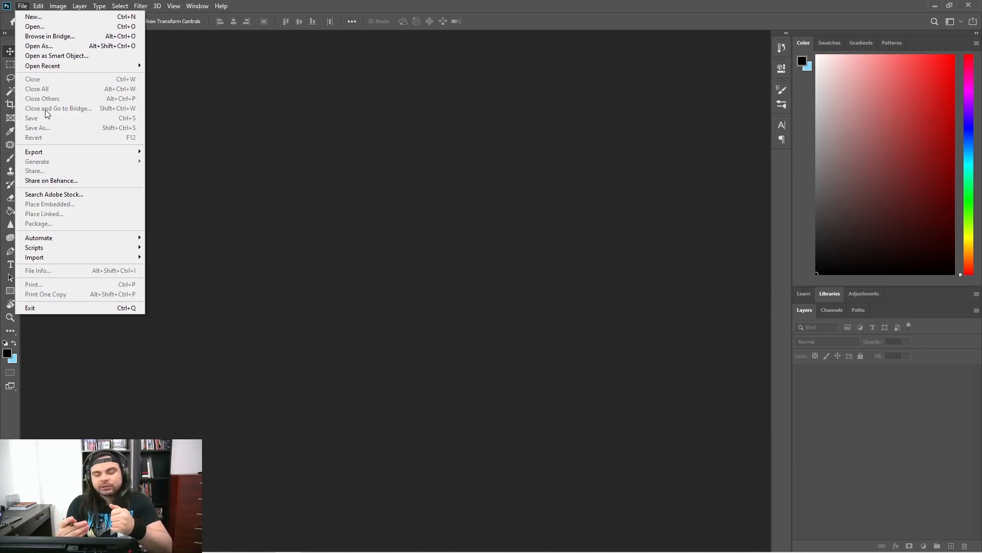
click(235, 142)
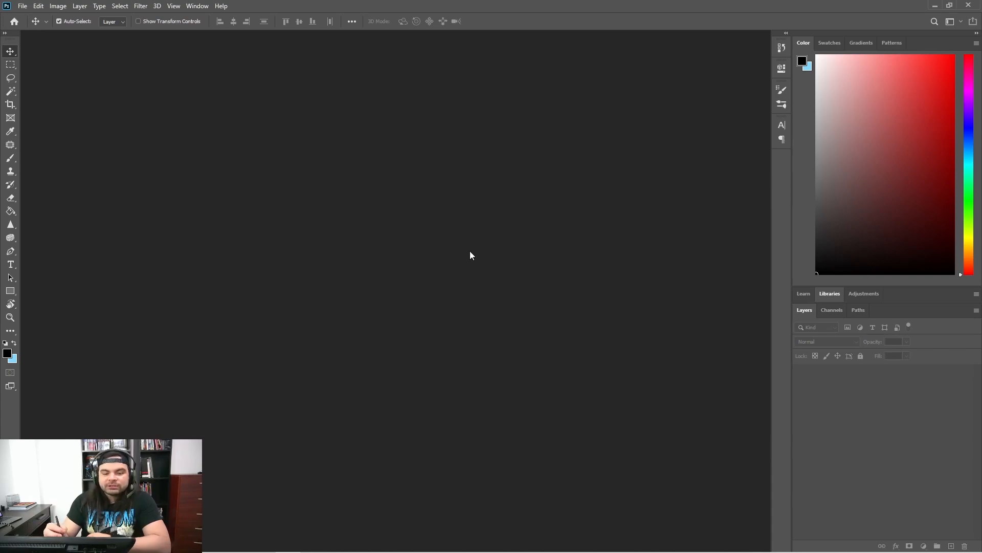
Start a new document and name it "Primera Clase"
click(22, 6)
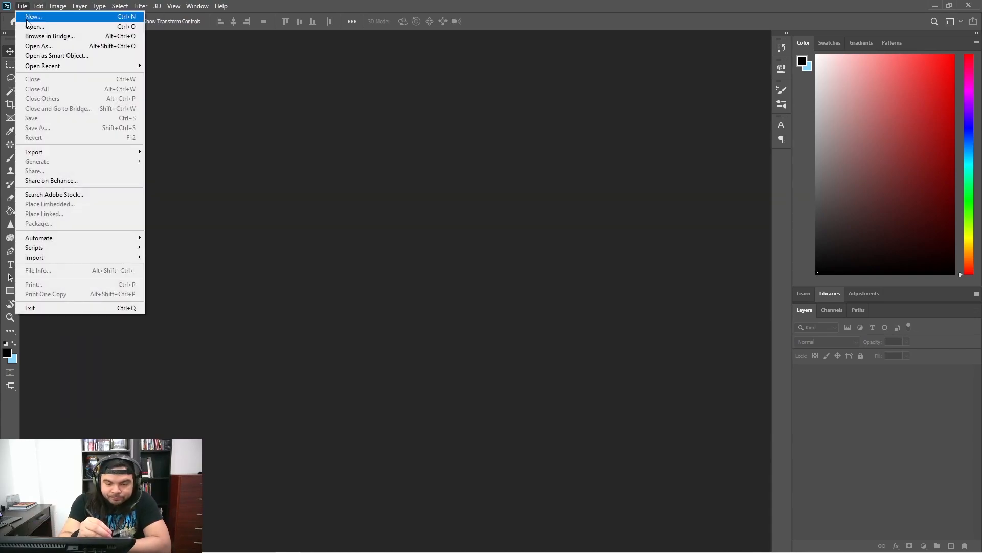
click(28, 17)
drag(332, 121, 362, 99)
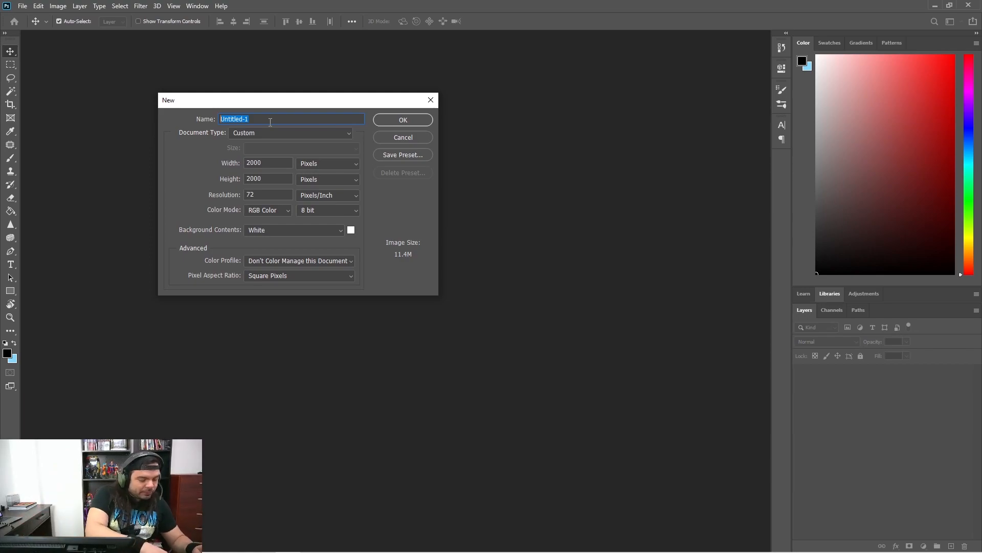
text(Primer)
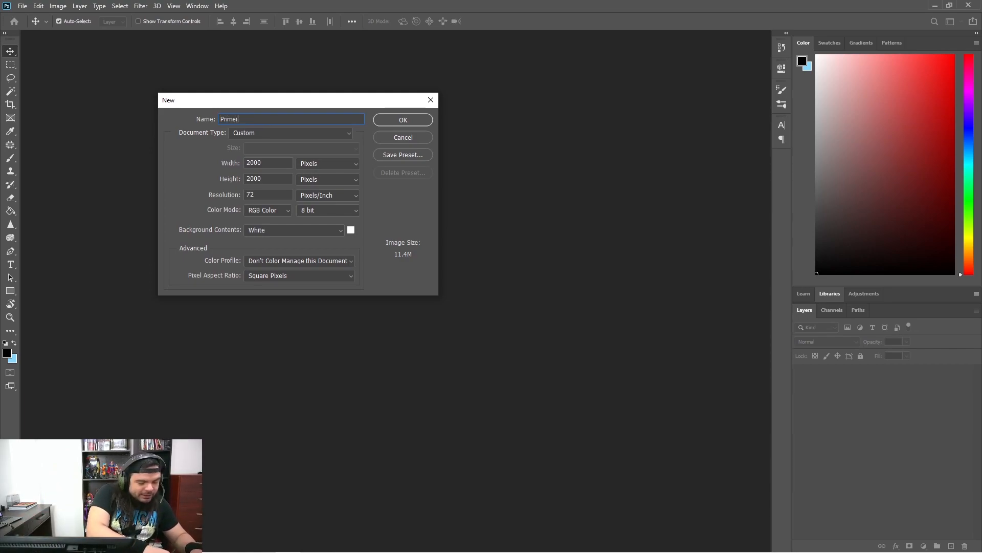
text(a Clase)
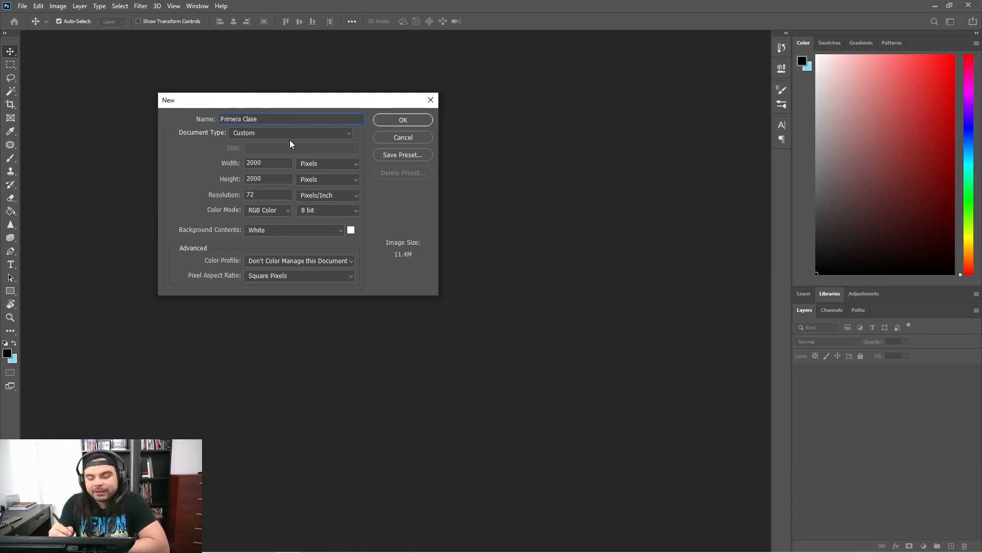
Set the new document's type to U.S. Paper with the Letter size
click(345, 131)
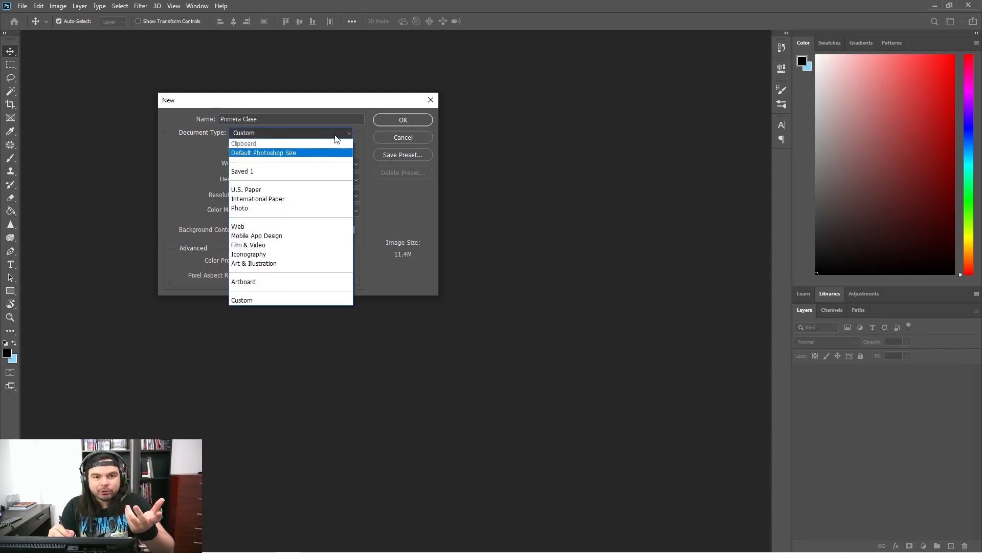
click(280, 194)
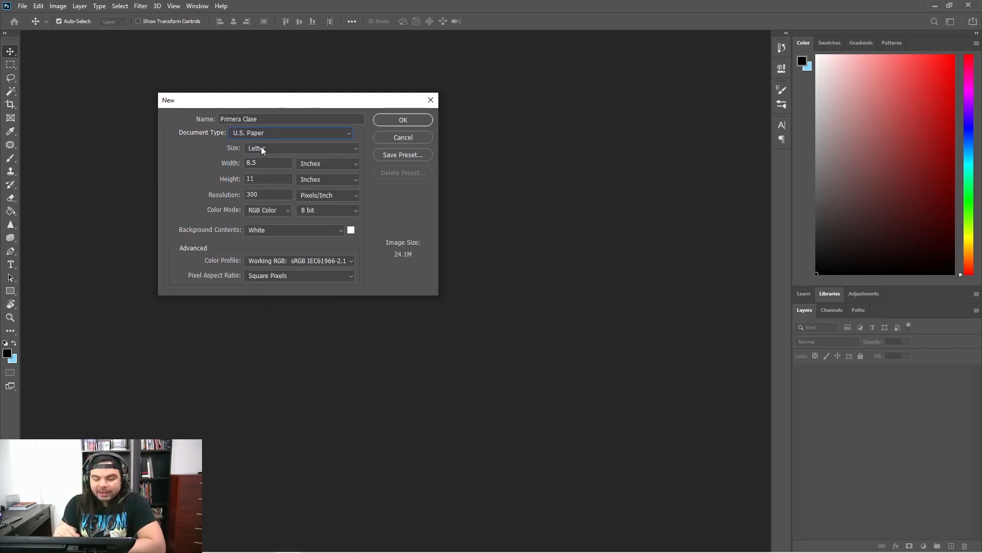
click(301, 147)
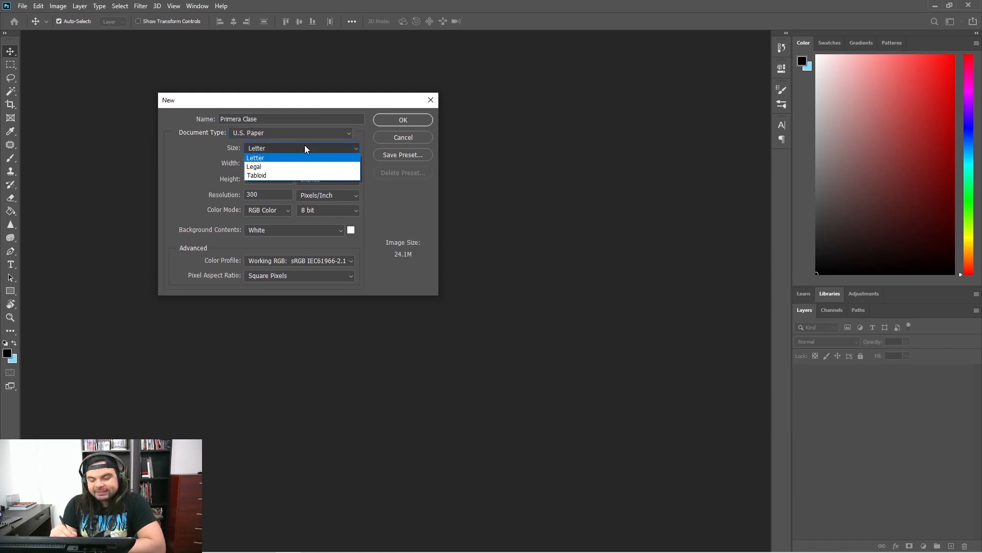
click(266, 158)
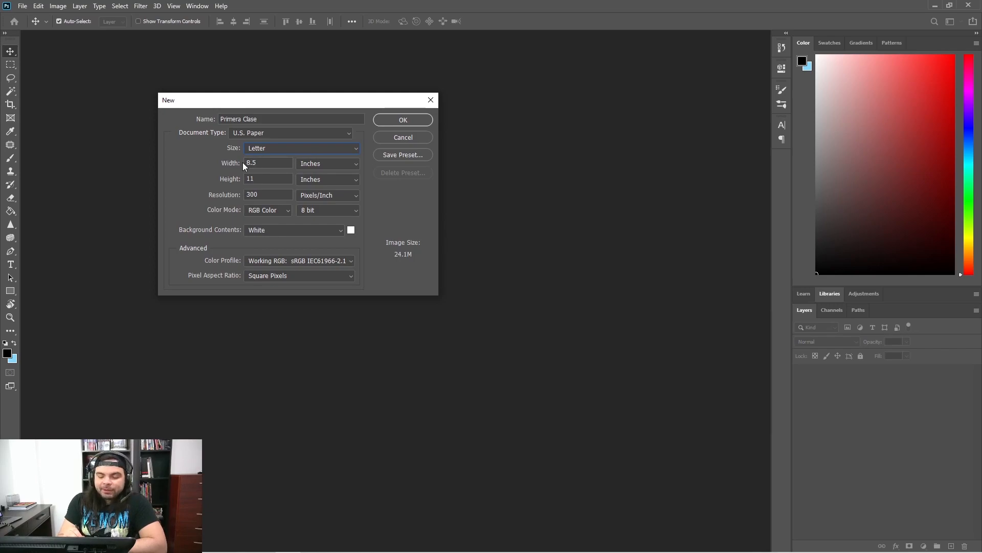
Review the width units available for the new document, keeping Inches and the Letter paper size
click(328, 165)
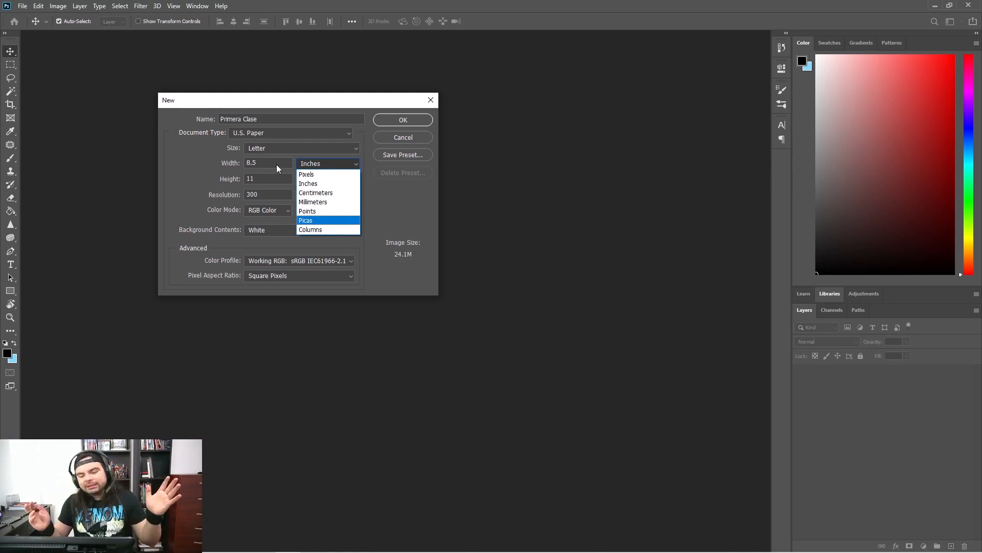
click(321, 162)
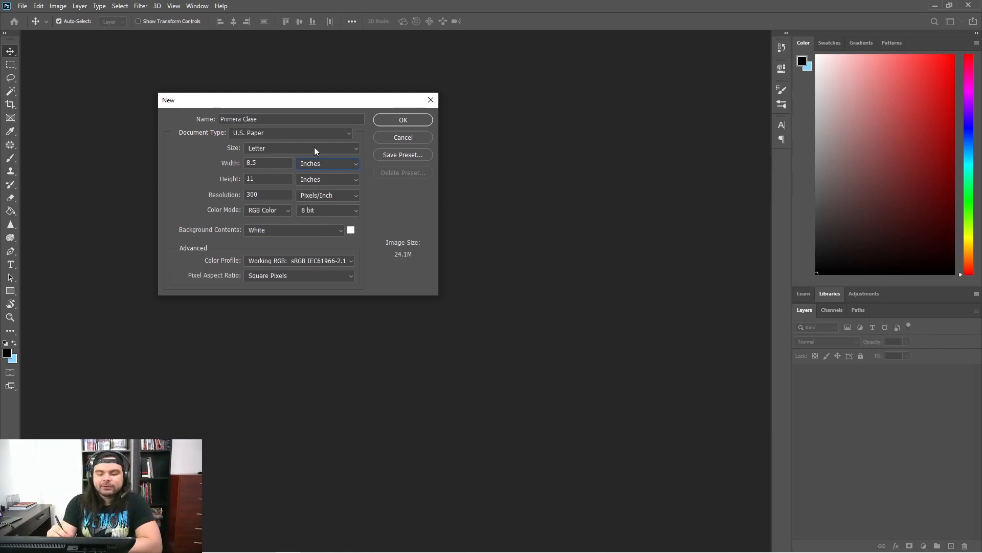
click(279, 148)
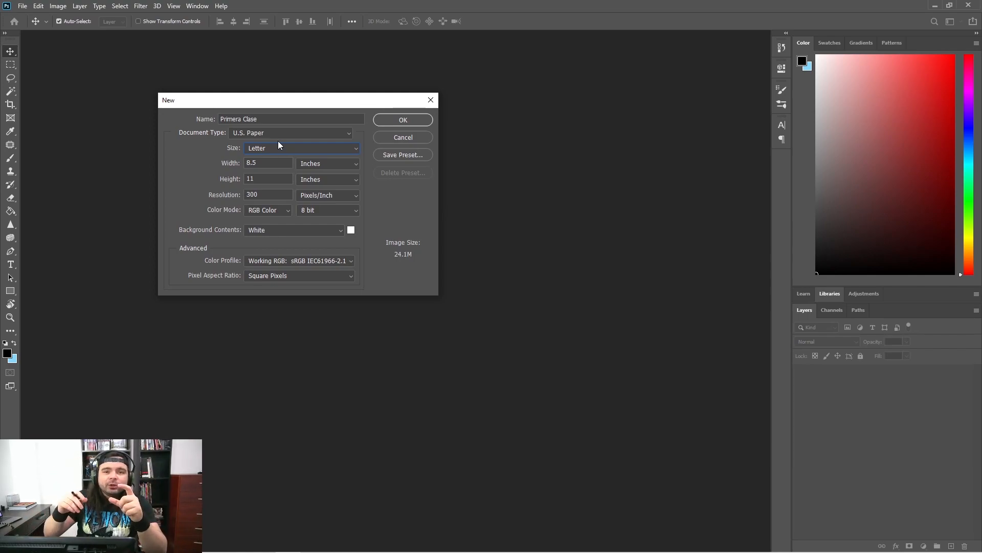
Set the new document to a custom width of 6 centimeters and height of 9 centimeters
click(255, 162)
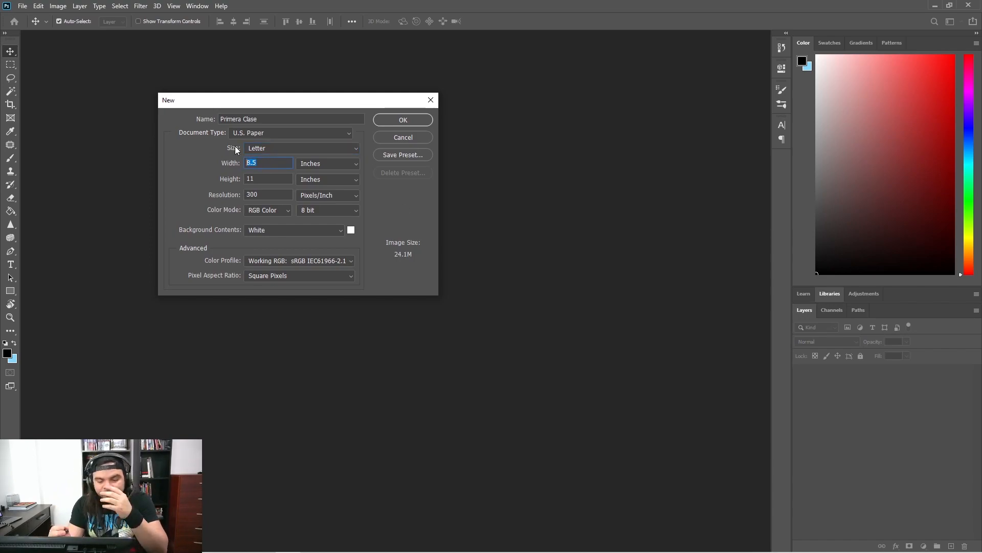
text(6)
click(337, 164)
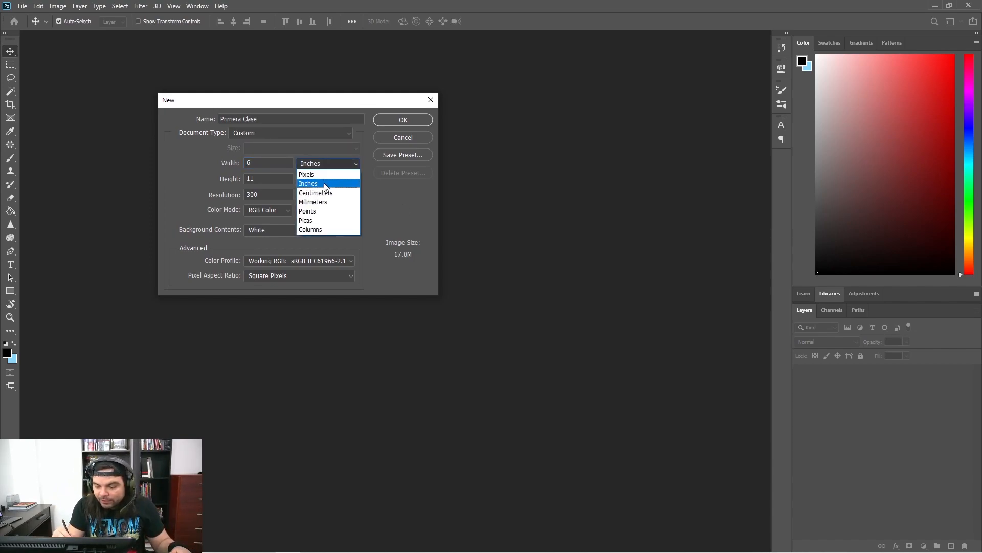
click(325, 192)
text(6)
click(327, 164)
click(325, 193)
drag(269, 179, 224, 177)
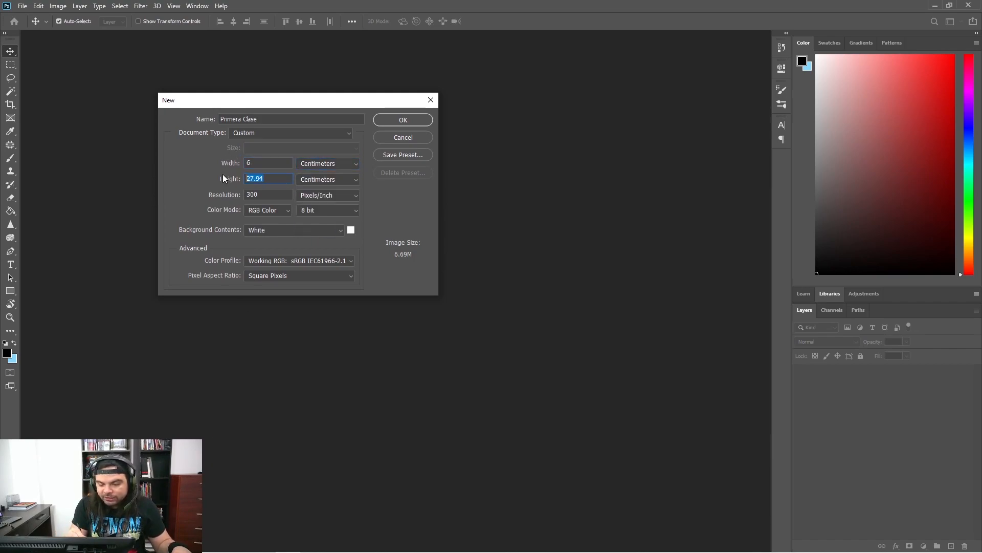
text(9)
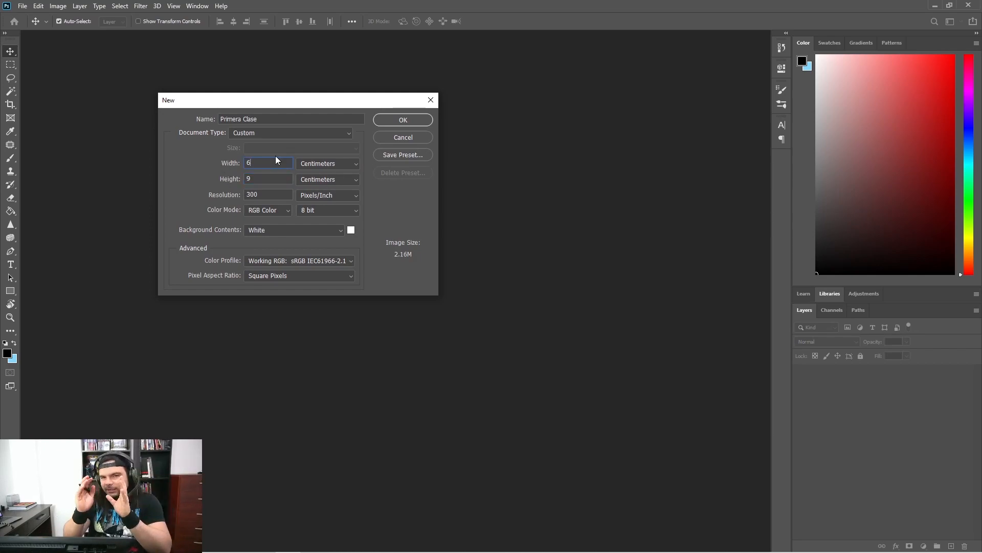
Return the new document's type to U.S. Paper with the Letter size
click(315, 163)
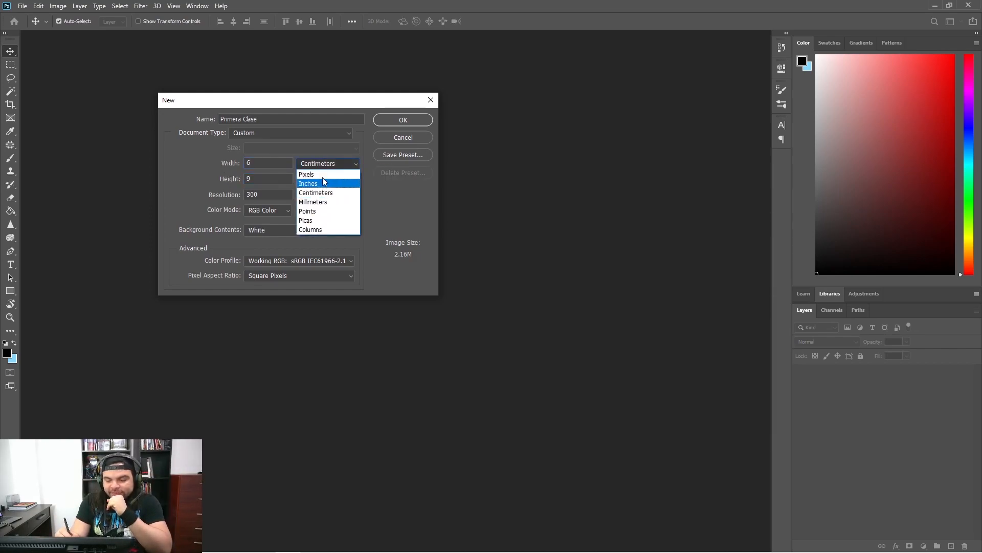
click(263, 131)
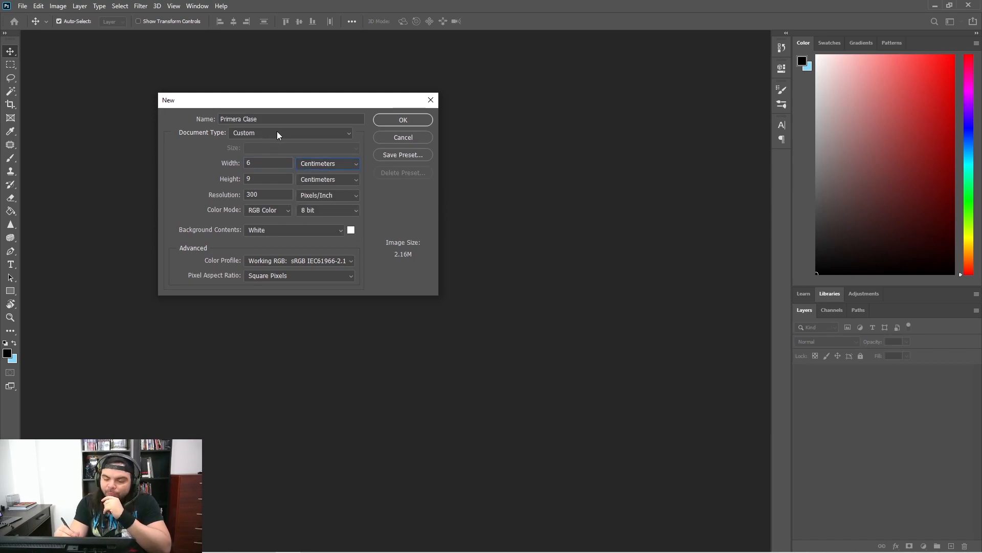
click(277, 131)
click(271, 190)
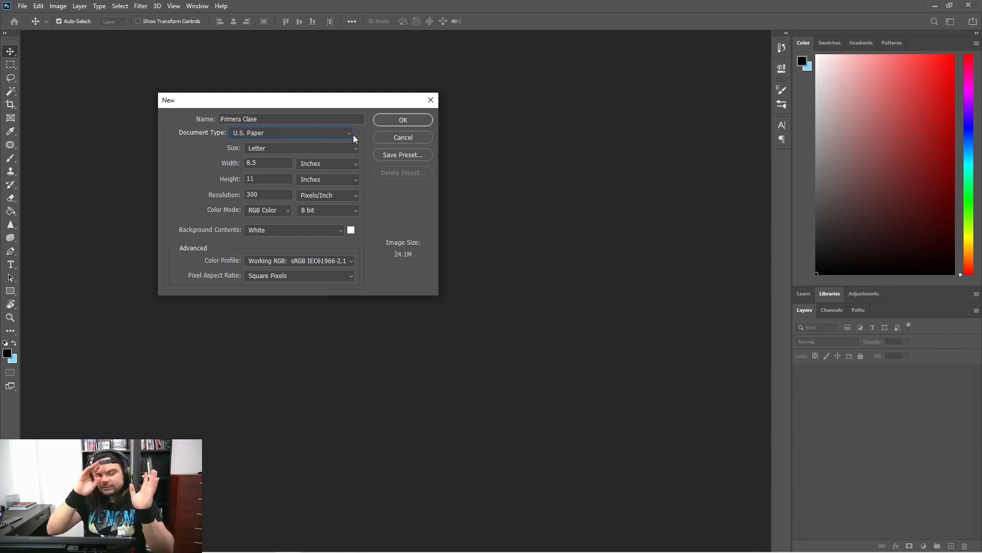
Review the resolution units, keep Pixels/Inch, and set the new document's resolution to 72
double_click(252, 195)
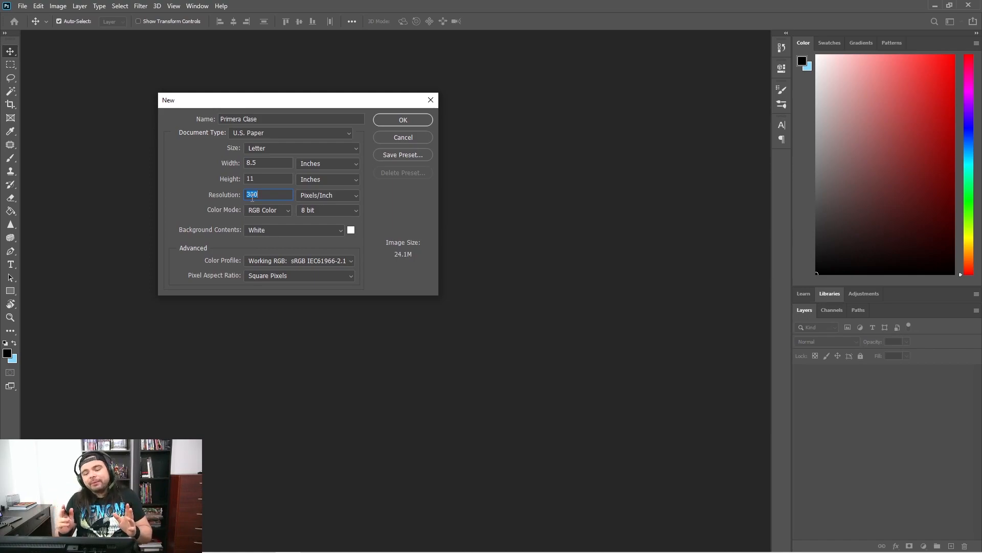
click(320, 195)
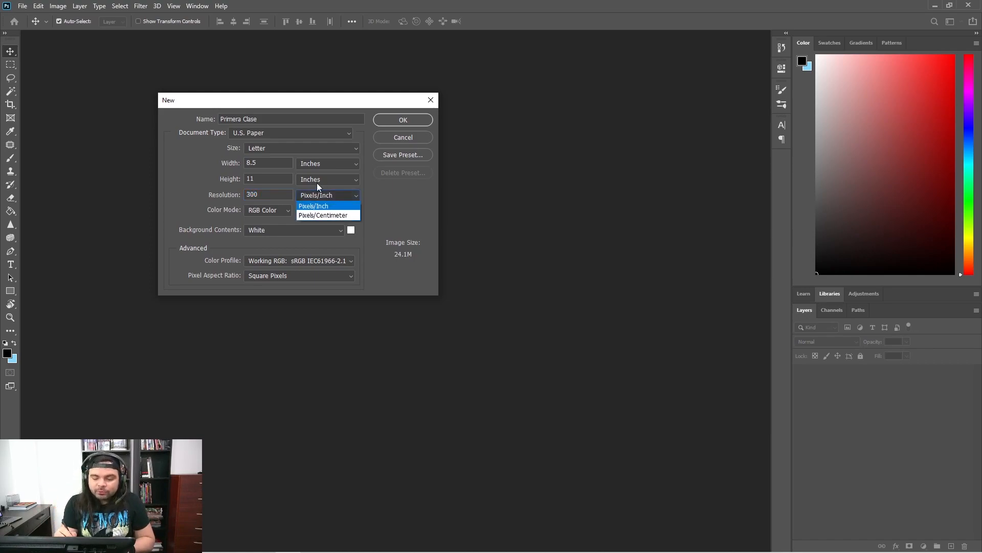
click(341, 201)
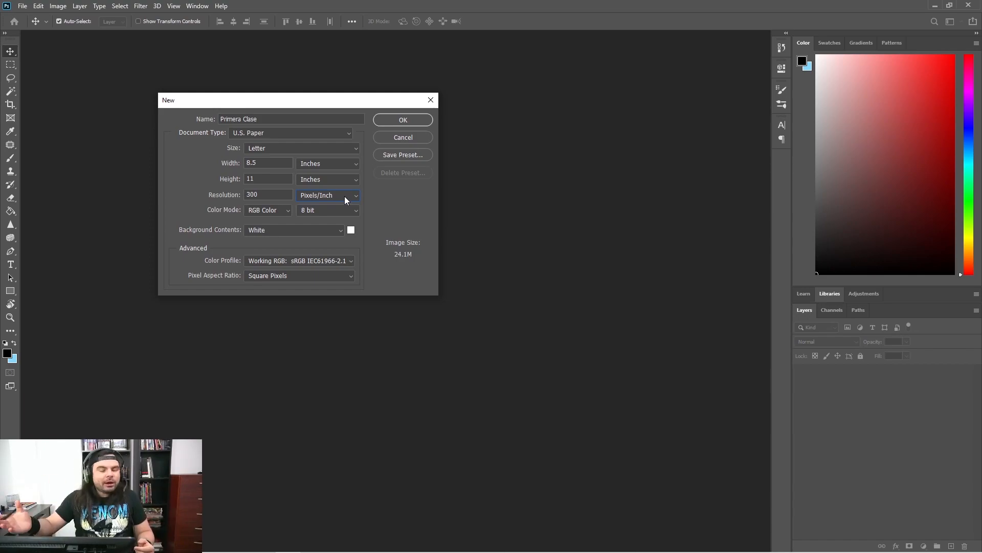
double_click(254, 194)
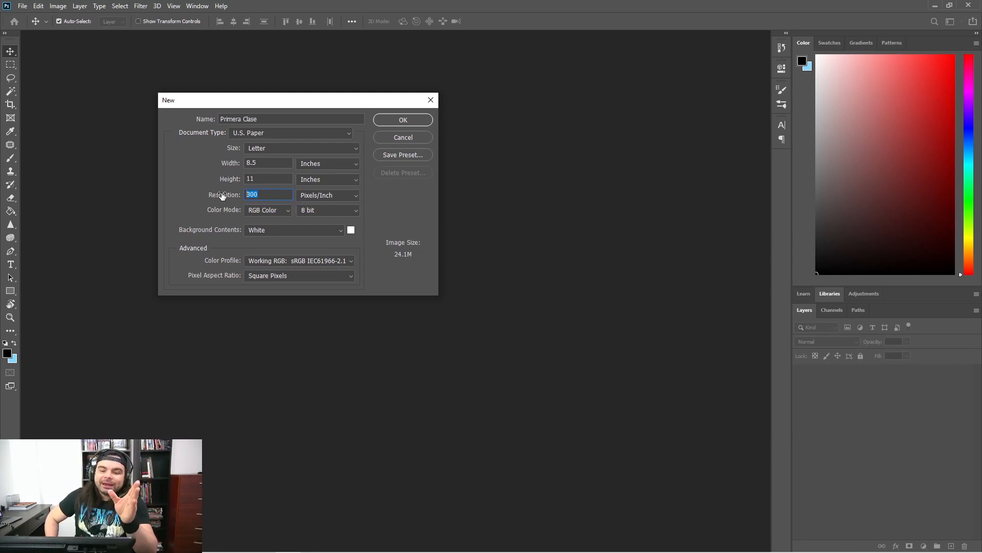
text(72)
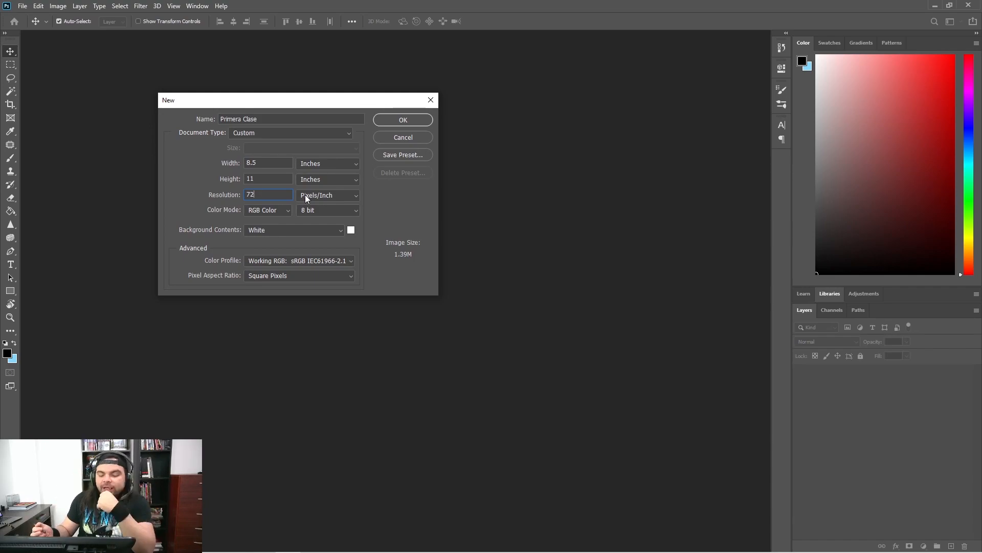
Set the new document's resolution to 300 pixels/inch
drag(259, 194, 220, 183)
text(300)
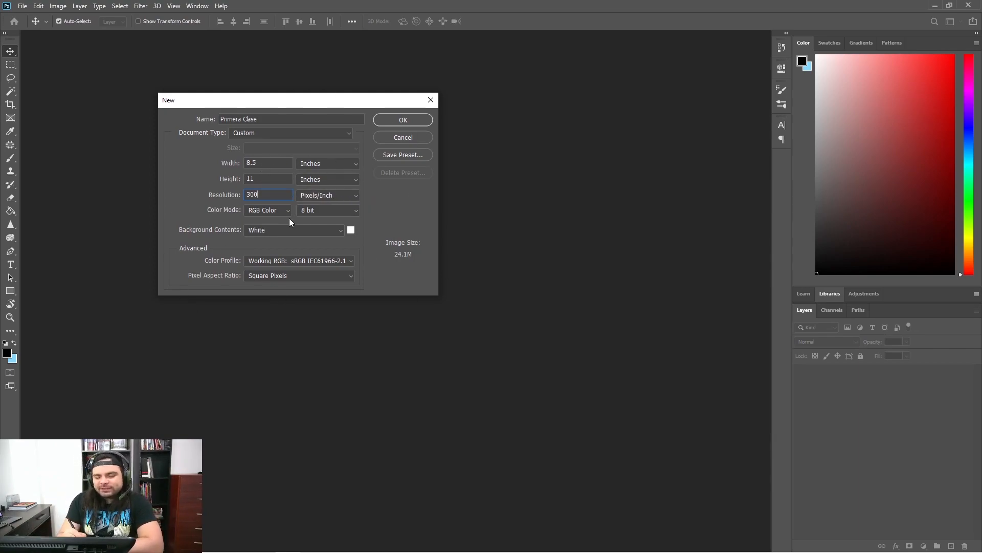
click(260, 164)
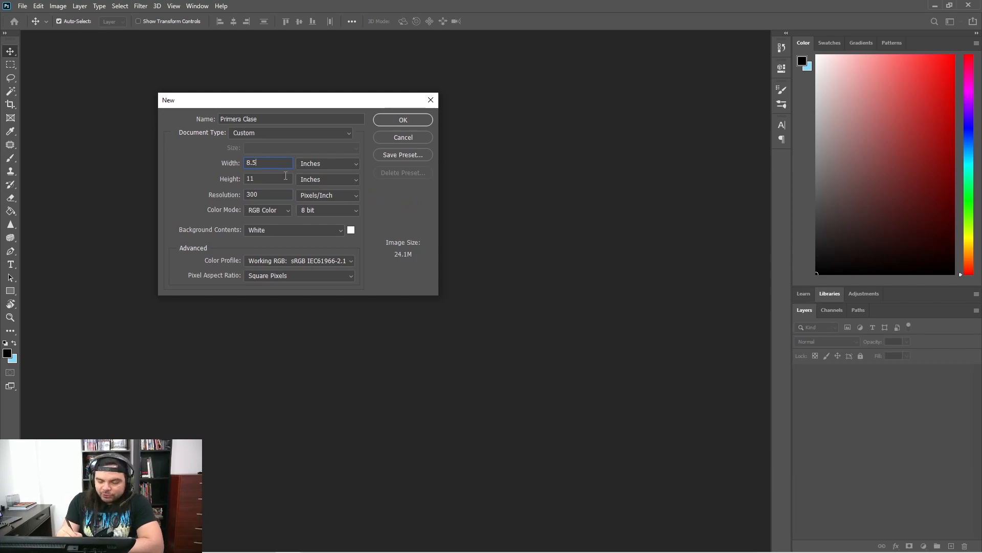
click(264, 193)
Review the available color modes, keep RGB Color, and create the document
click(284, 210)
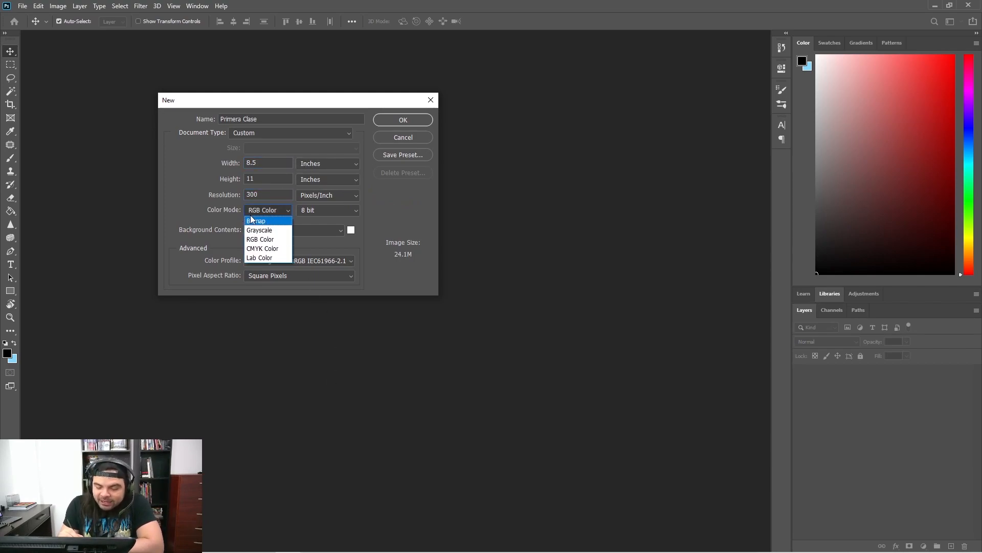
click(283, 210)
click(285, 210)
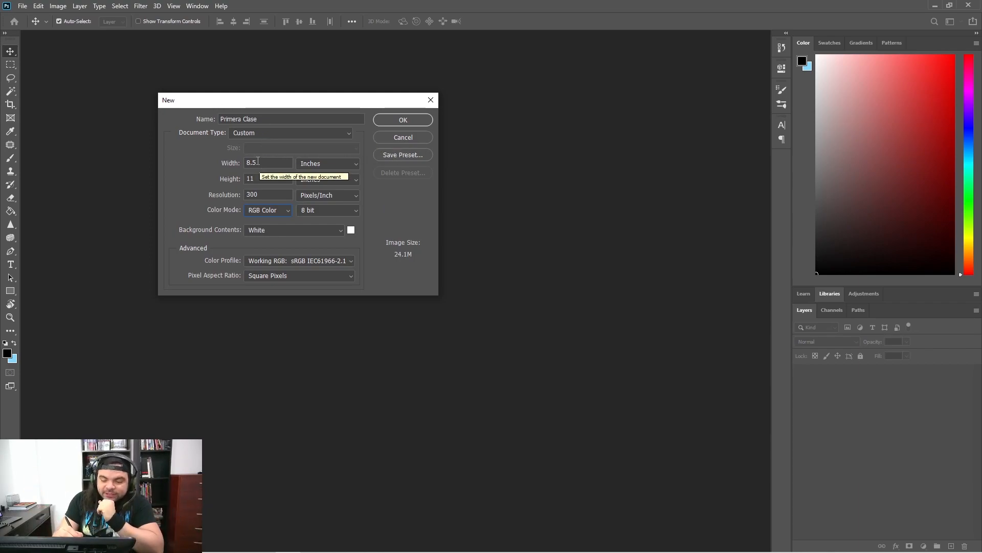
double_click(266, 195)
click(264, 211)
click(307, 249)
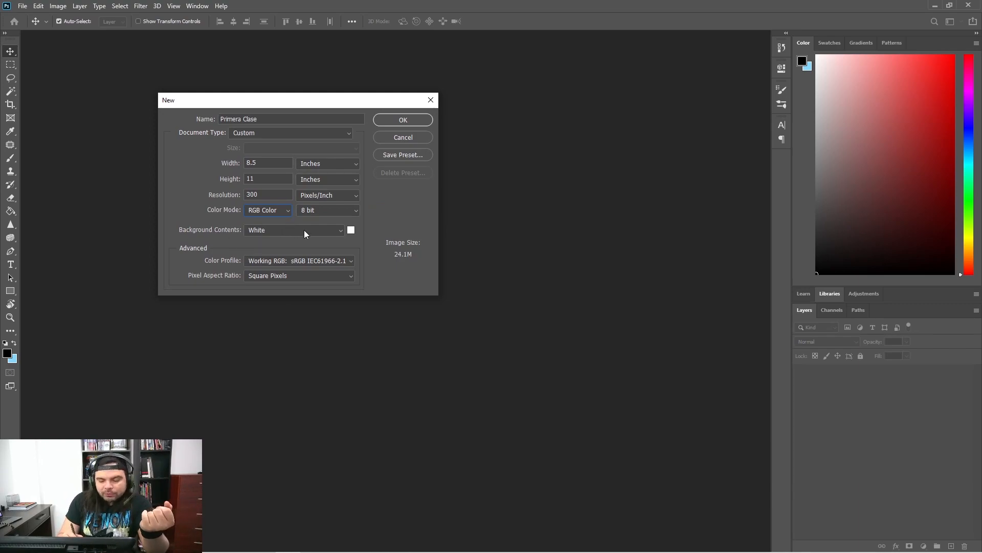
click(404, 120)
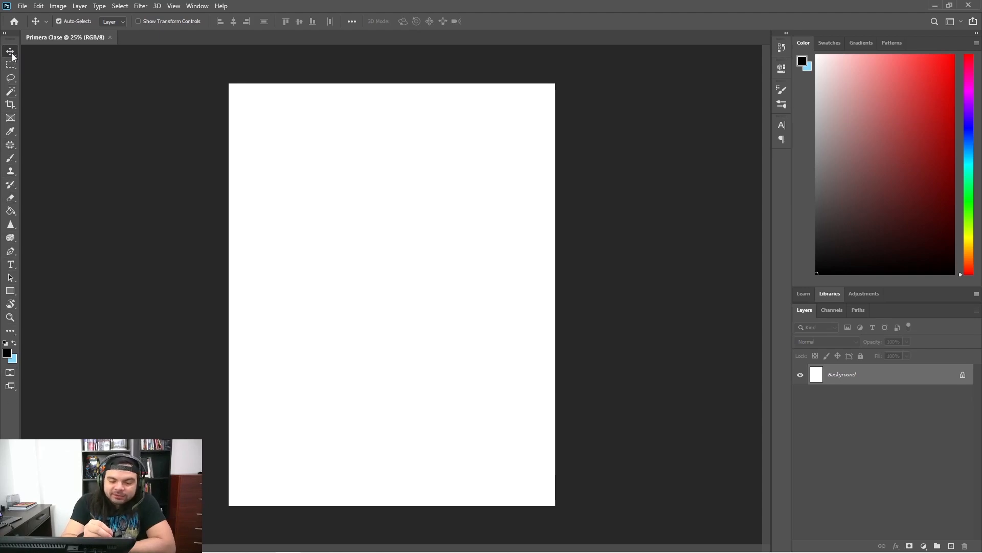
Activate the tools one by one from the Magic Wand down to the Paint Bucket to examine each tool's options
click(10, 92)
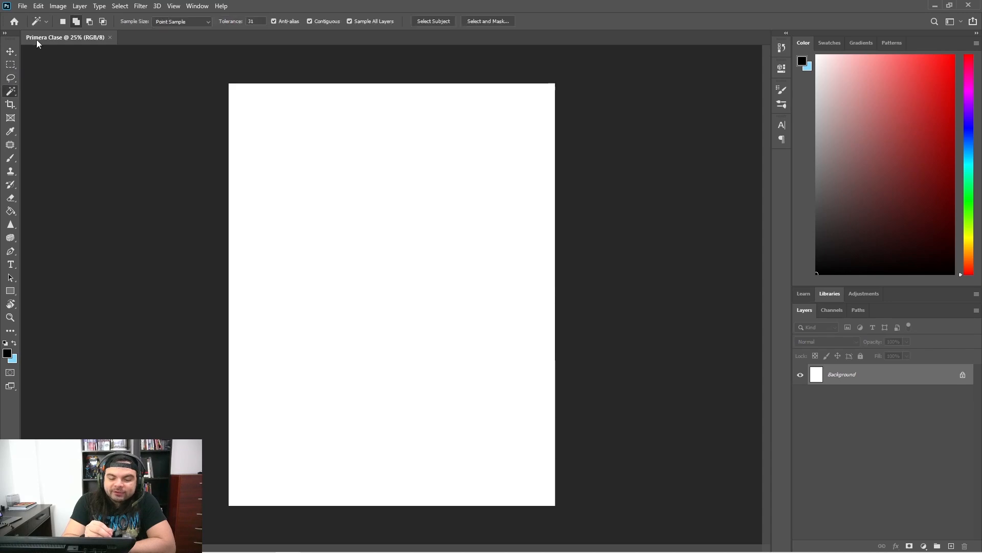
click(10, 104)
click(10, 118)
click(10, 131)
click(10, 145)
click(10, 158)
click(10, 172)
click(11, 185)
click(11, 198)
click(10, 211)
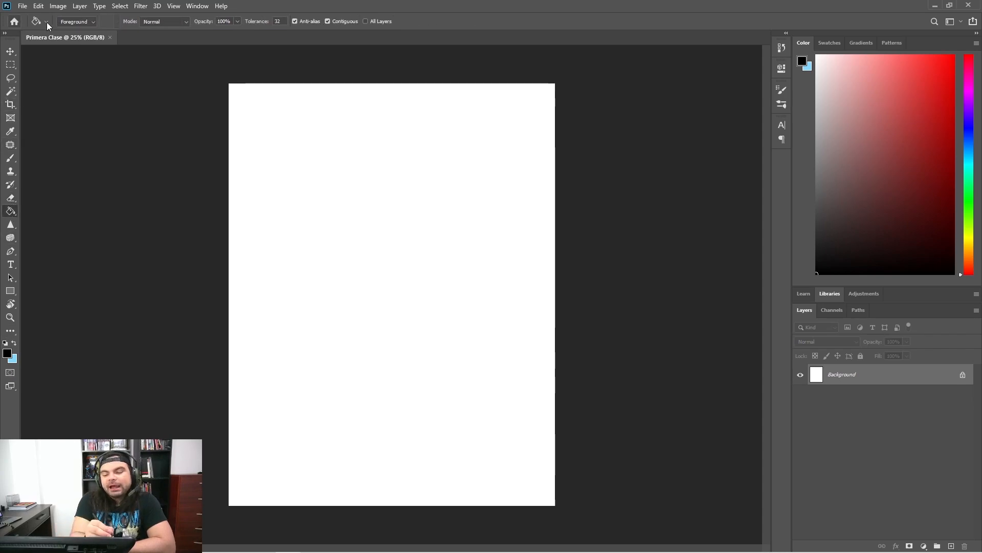
Compare how the options differ between tools such as Crop, Lasso, Paint Bucket and Frame, finishing on the Move tool
click(11, 51)
click(11, 104)
click(10, 224)
click(11, 277)
click(10, 65)
click(10, 78)
click(10, 131)
click(11, 211)
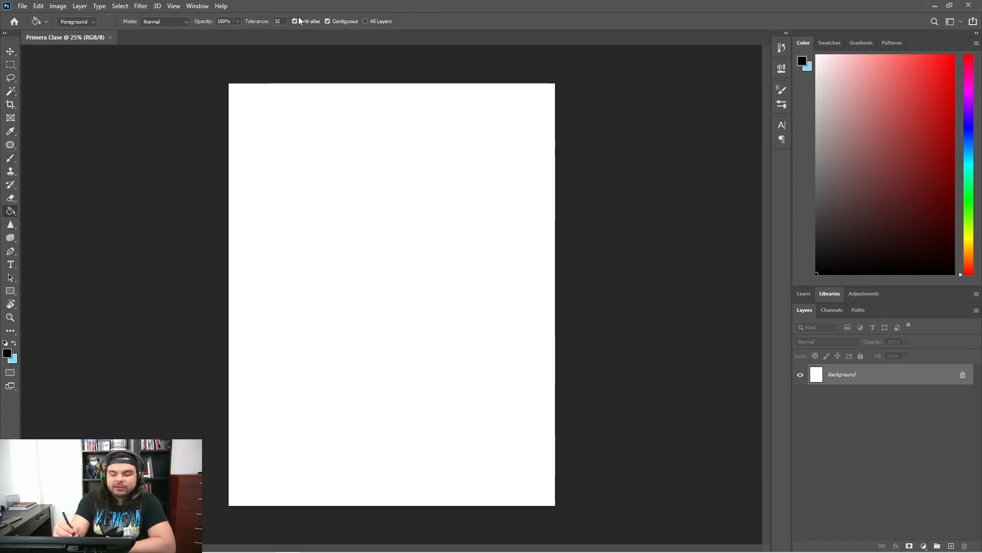
click(11, 64)
click(11, 117)
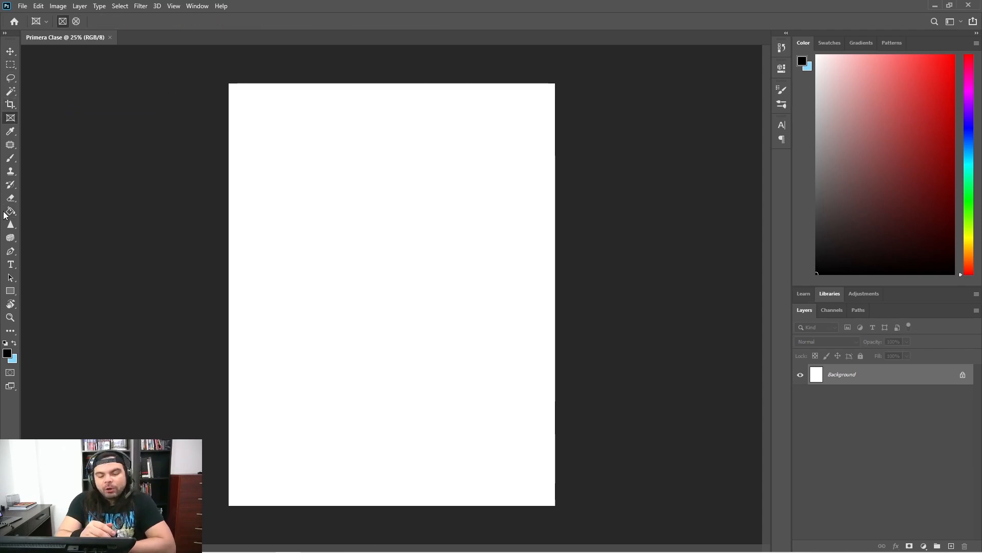
click(10, 51)
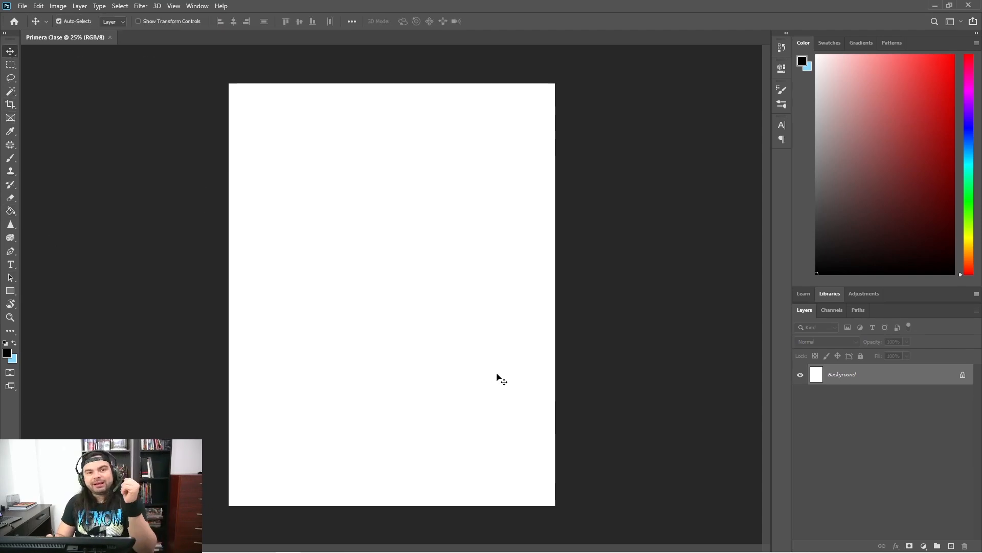
Try the Graphic and Web workspace and return to the Essentials (Default) workspace
click(199, 7)
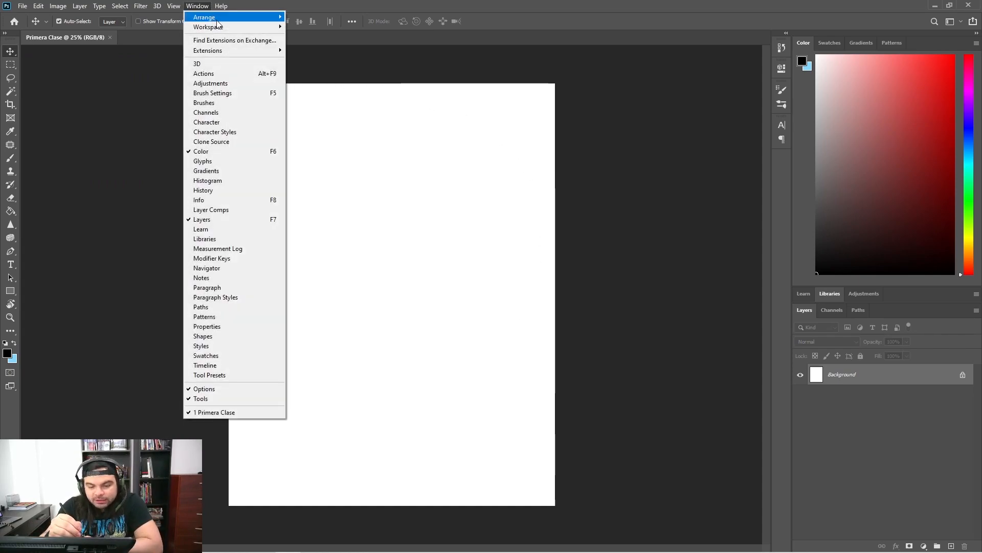
mouse_move(246, 26)
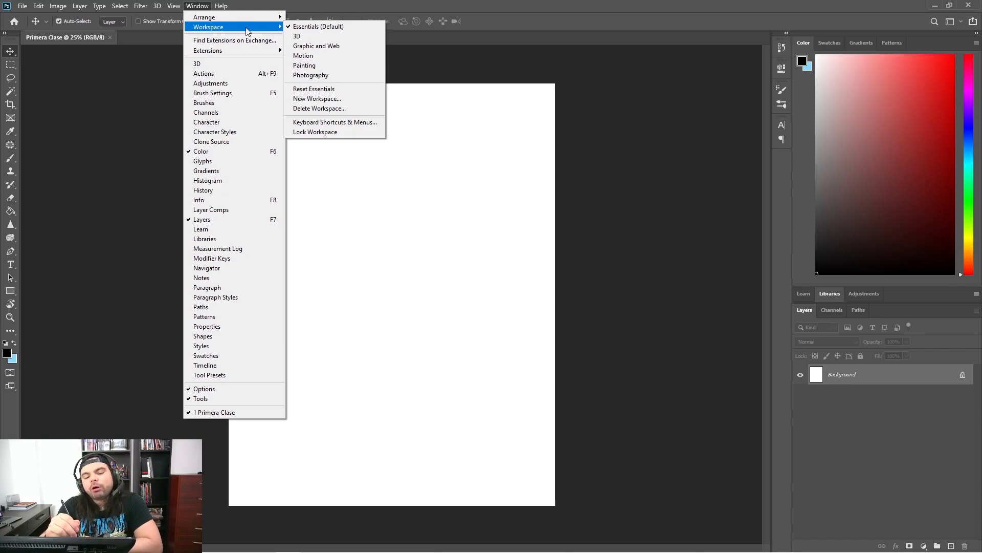
click(346, 51)
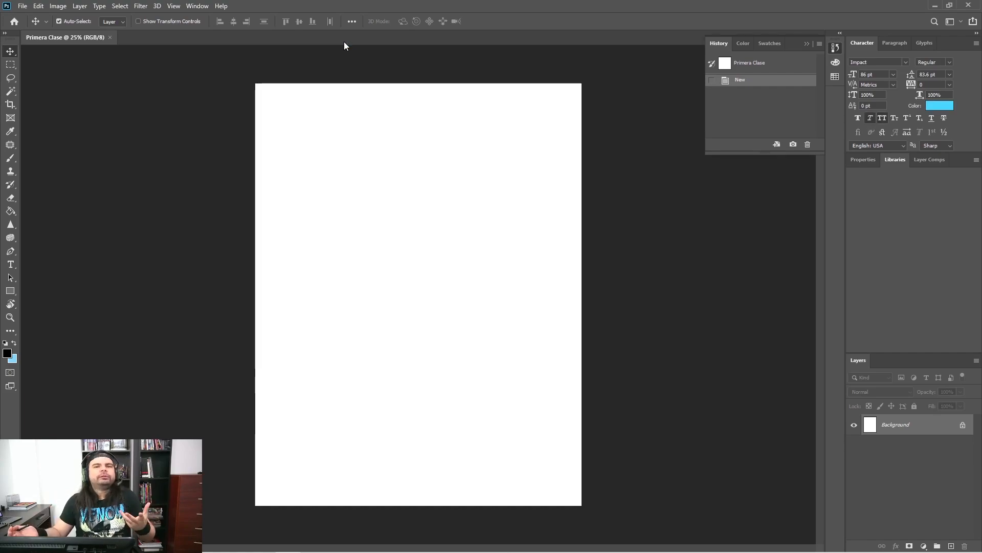
click(198, 6)
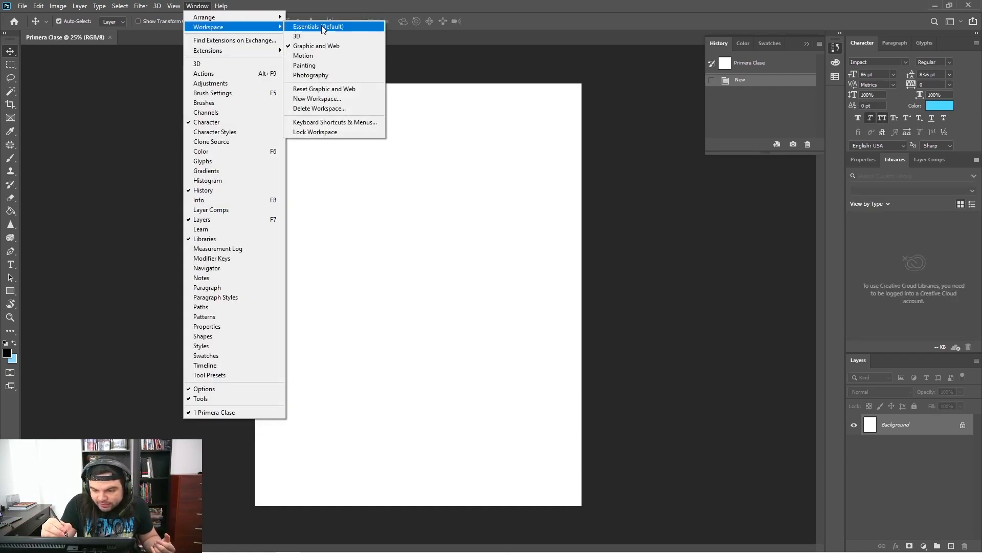
click(340, 27)
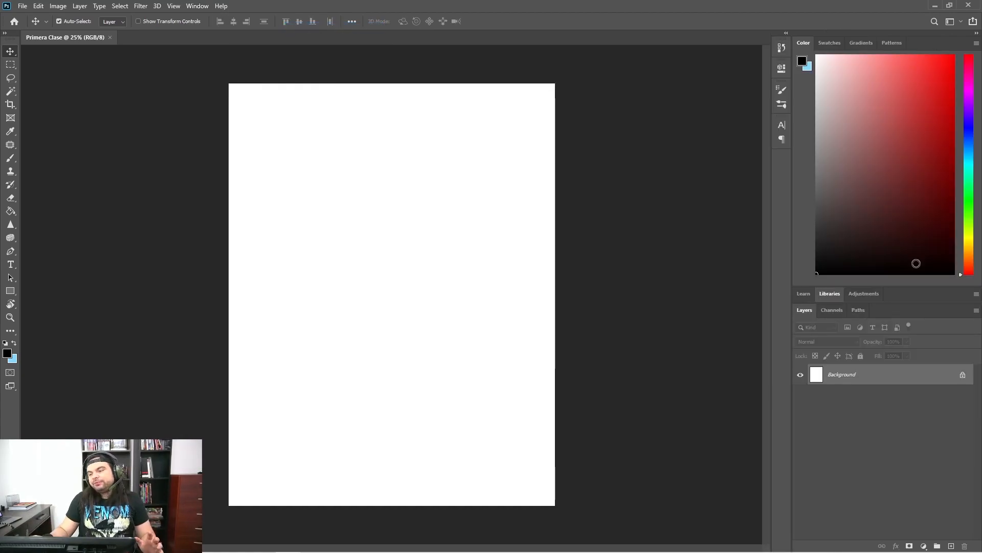
Hide the Layers panel and show it again
click(194, 6)
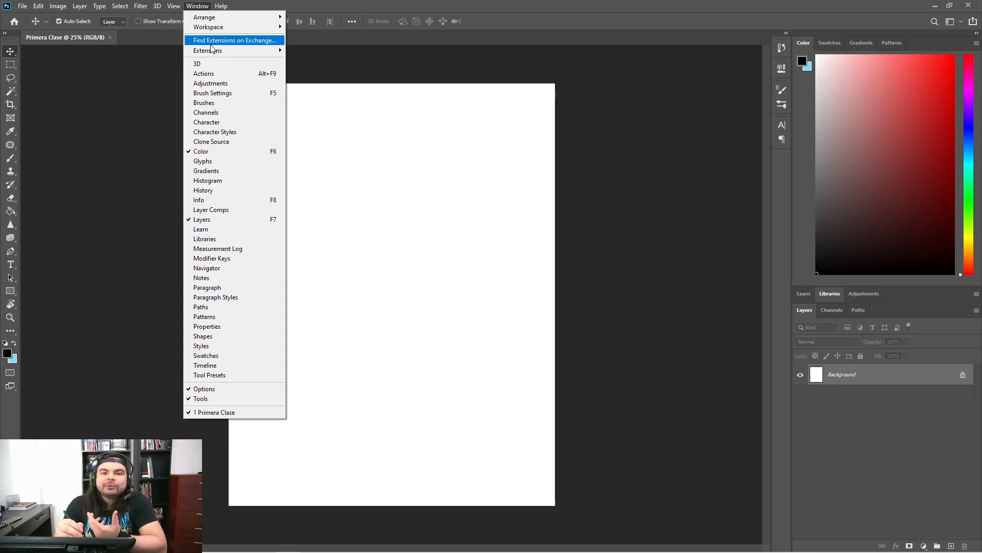
mouse_move(211, 53)
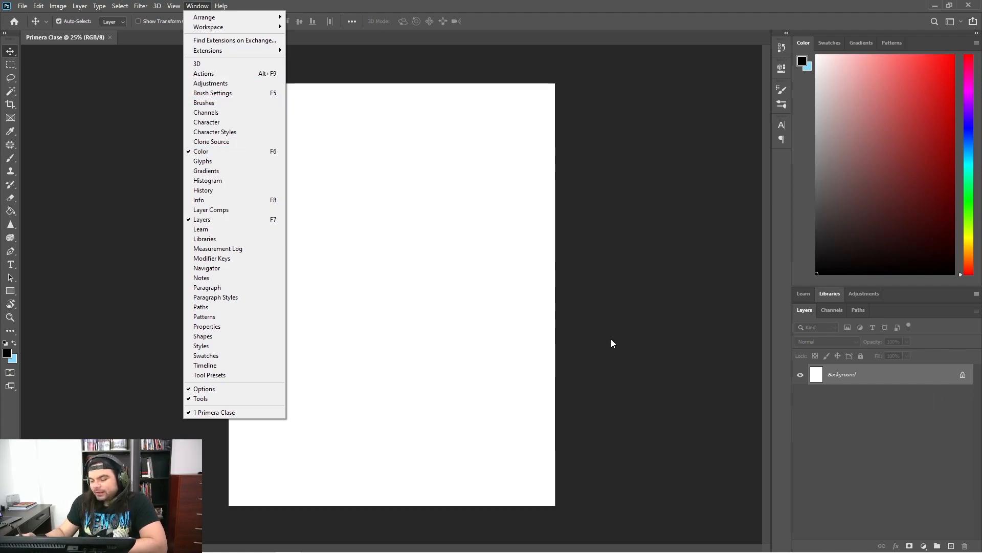
click(213, 220)
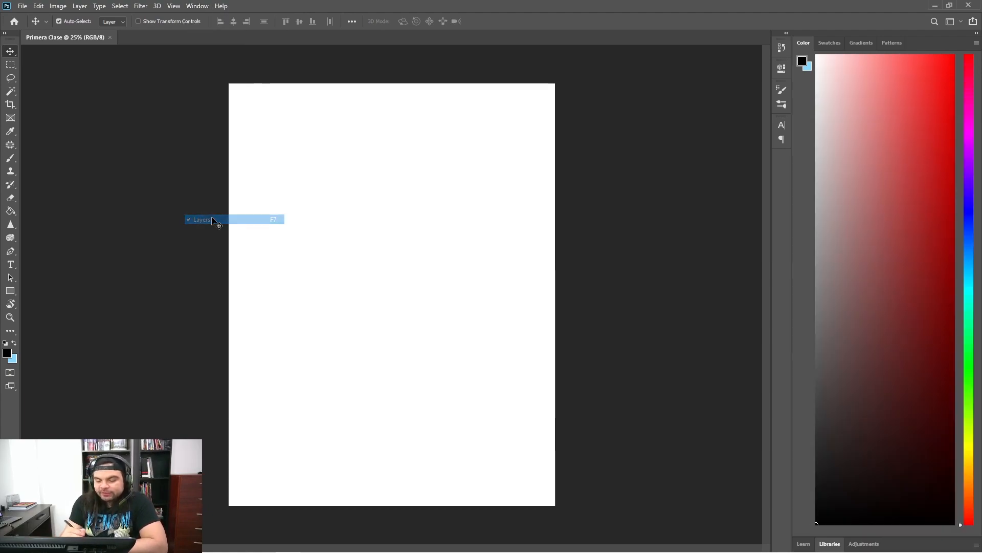
click(197, 5)
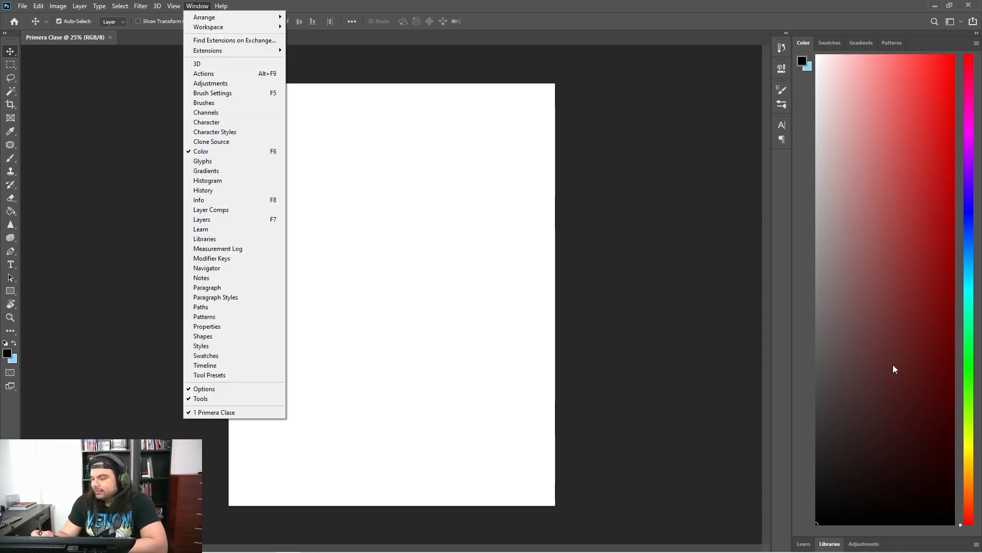
click(204, 220)
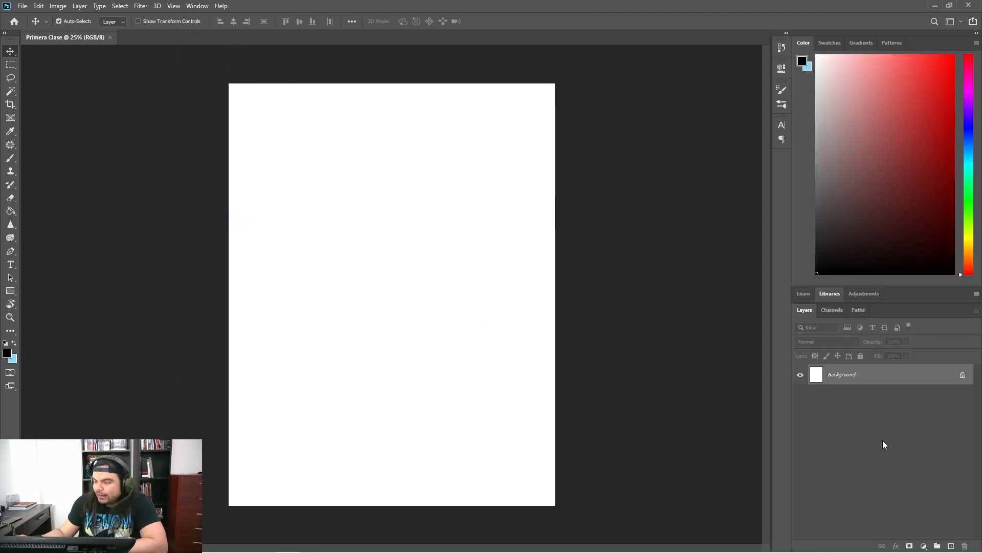
Hide the Tools panel from the workspace
click(197, 5)
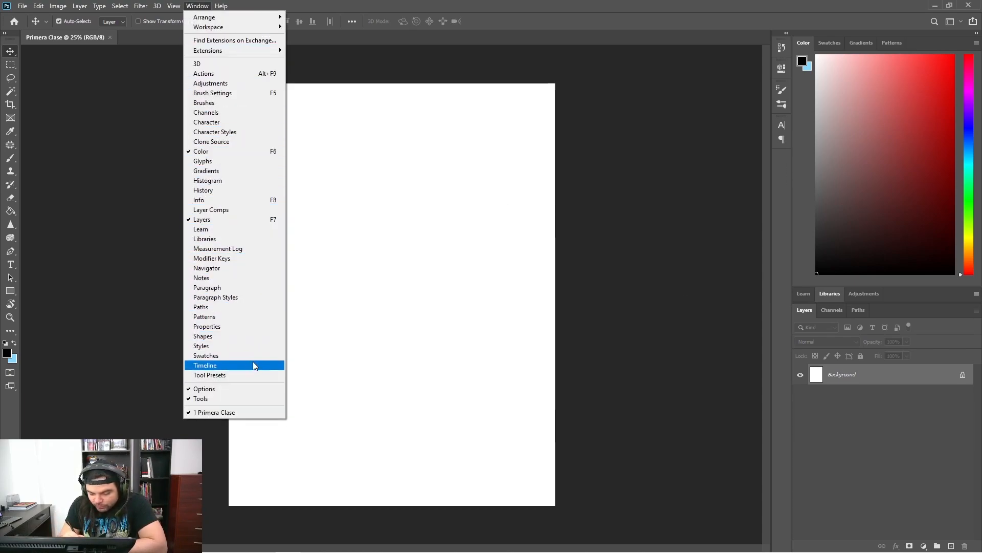
click(198, 399)
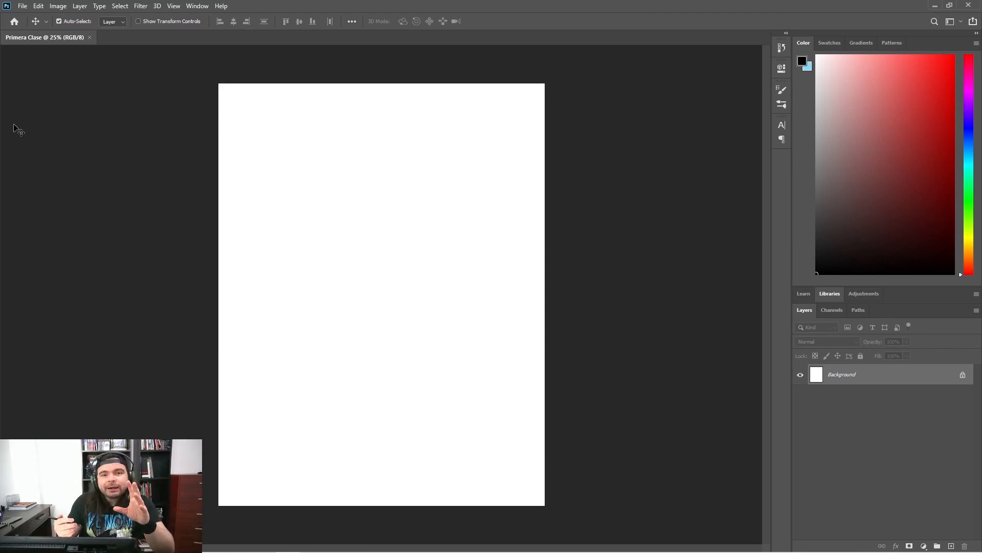
Bring back the Tools panel, and hide the Options bar and show it again
click(200, 7)
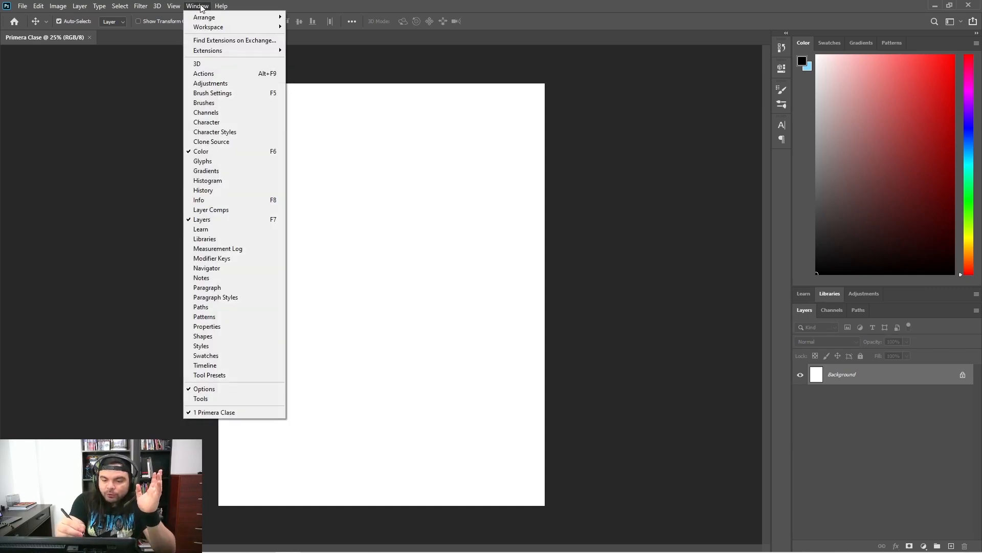
click(213, 402)
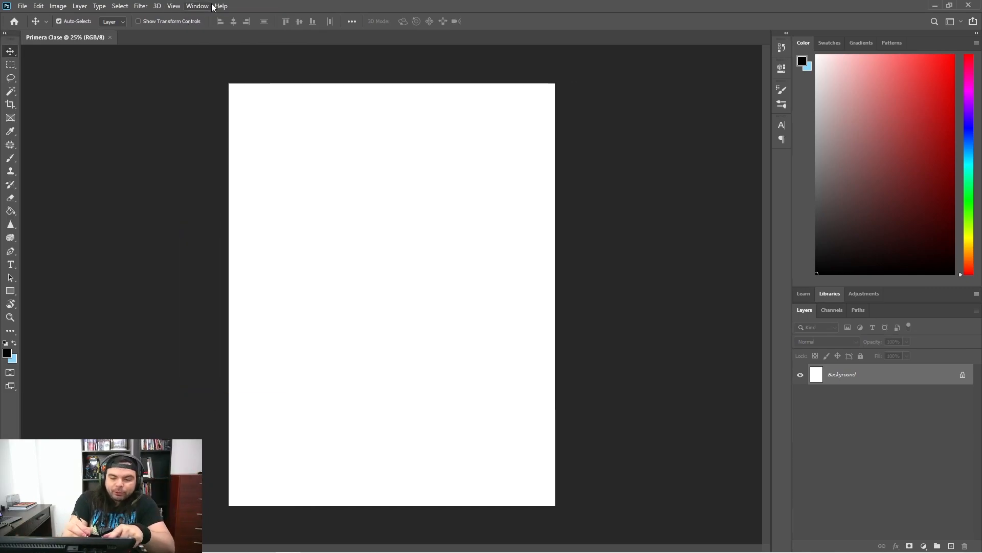
click(211, 6)
click(214, 390)
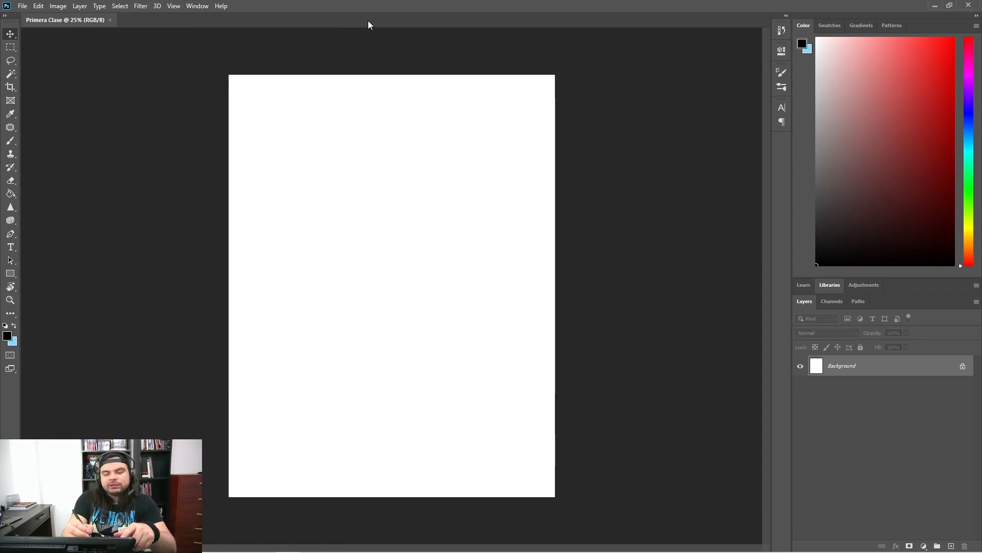
click(198, 6)
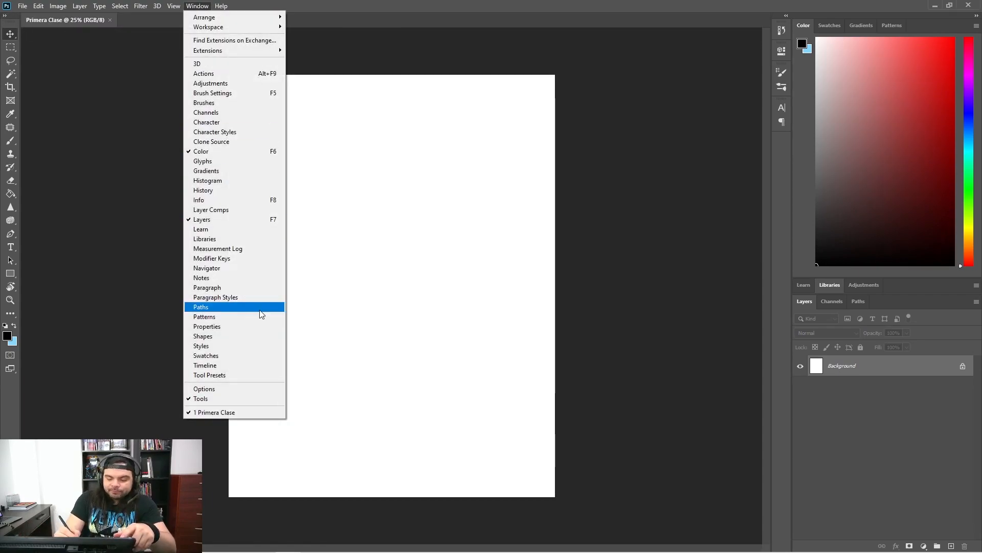
click(229, 390)
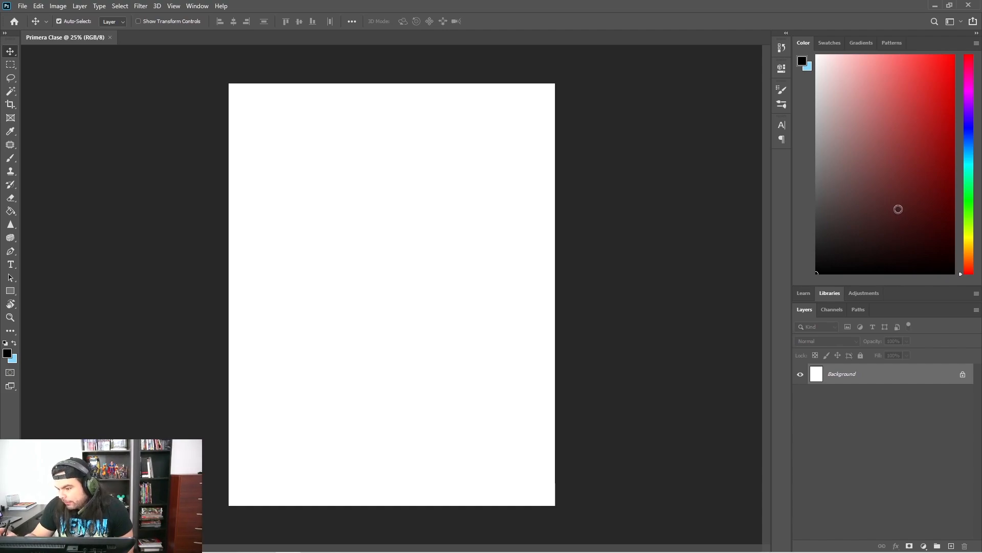
Reduce the height of the Color panel and pick a muted dark red as the foreground color
drag(907, 284, 906, 233)
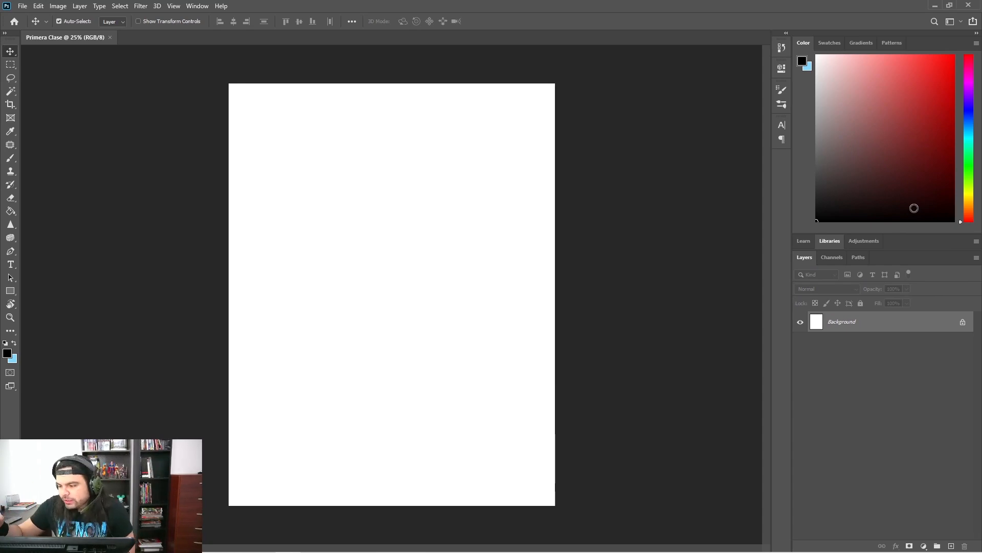
click(882, 153)
Look through the Swatches, Gradients and Patterns panels and return to the Color panel
click(198, 6)
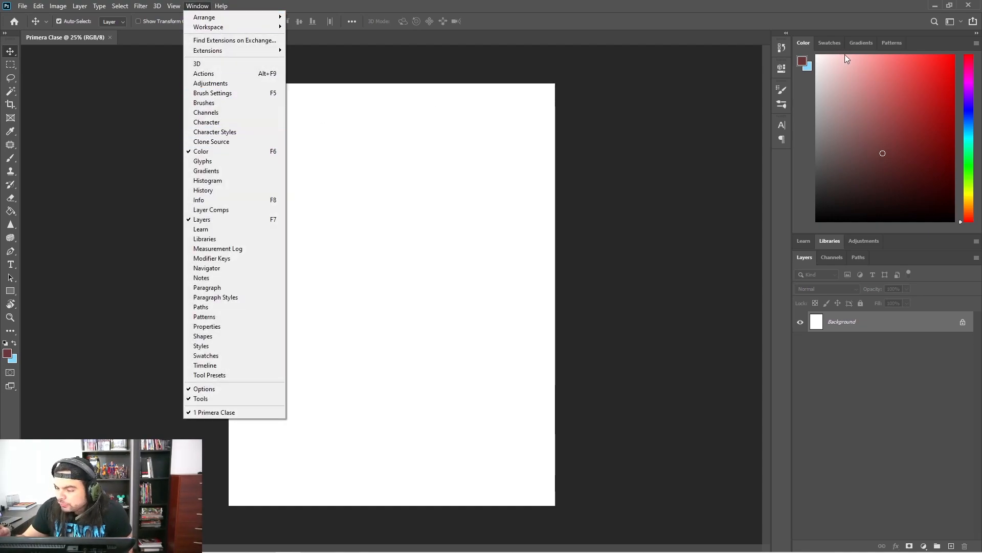
click(826, 42)
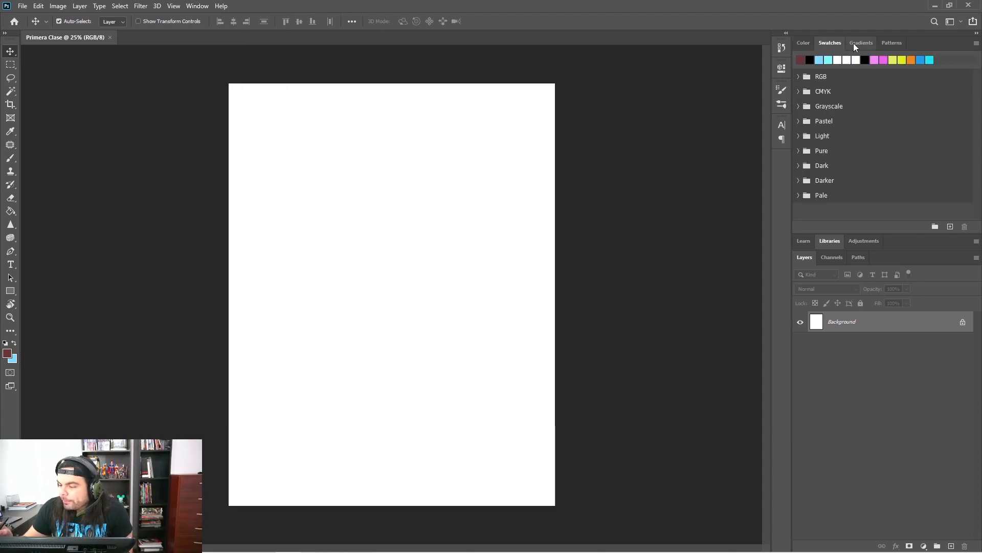
click(803, 43)
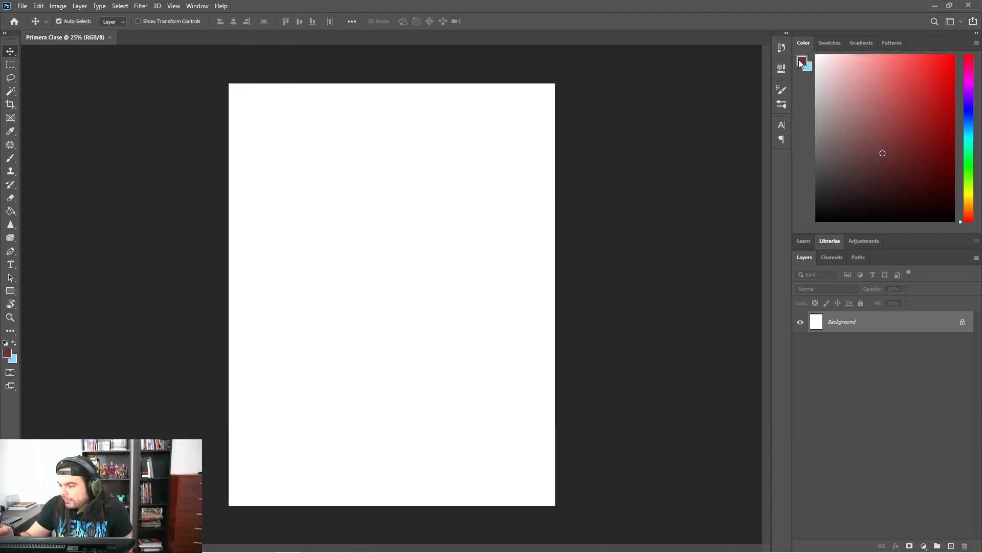
click(827, 43)
click(861, 43)
click(903, 43)
click(855, 42)
click(828, 43)
click(803, 43)
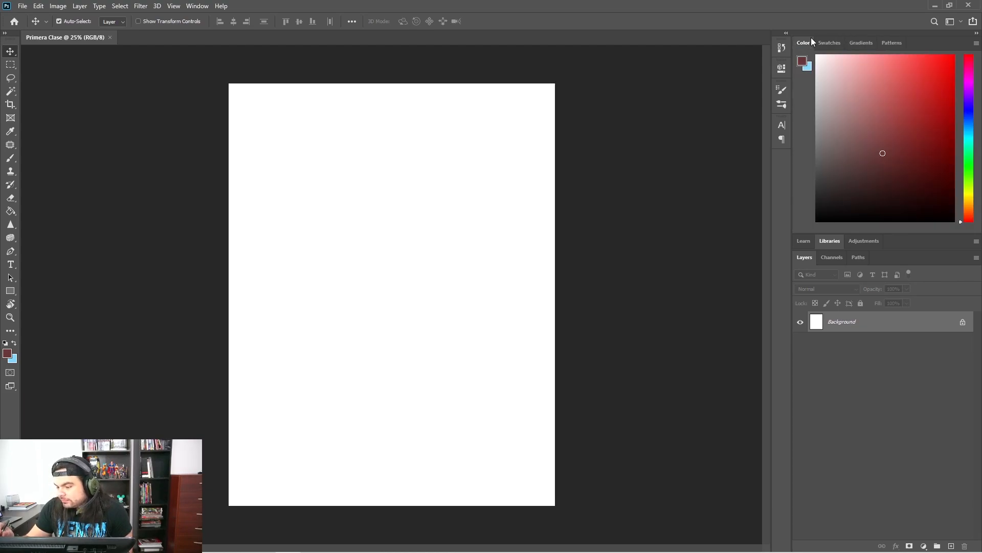
Browse the Learn and Adjustments panels and collapse their group, and collapse and re-expand the Color panel group
click(827, 240)
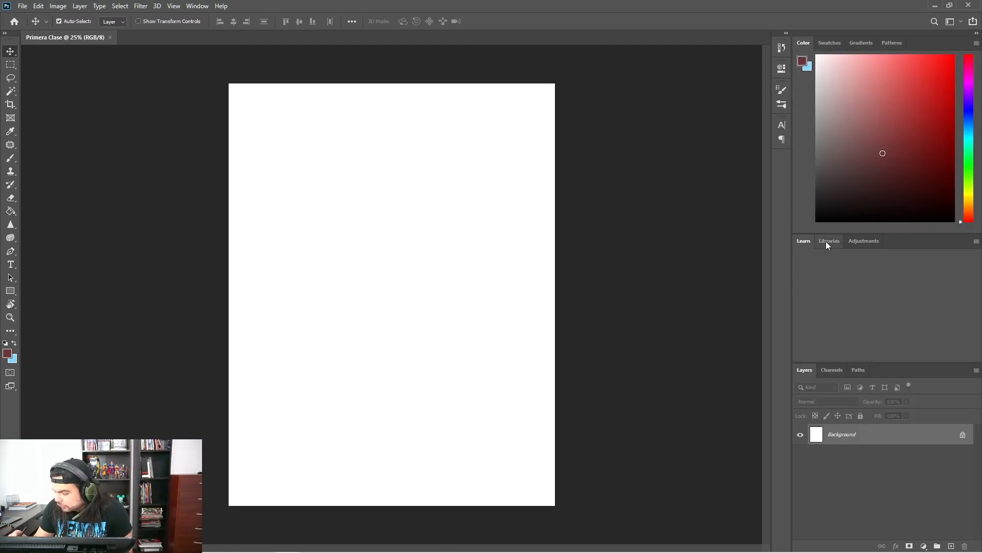
click(873, 241)
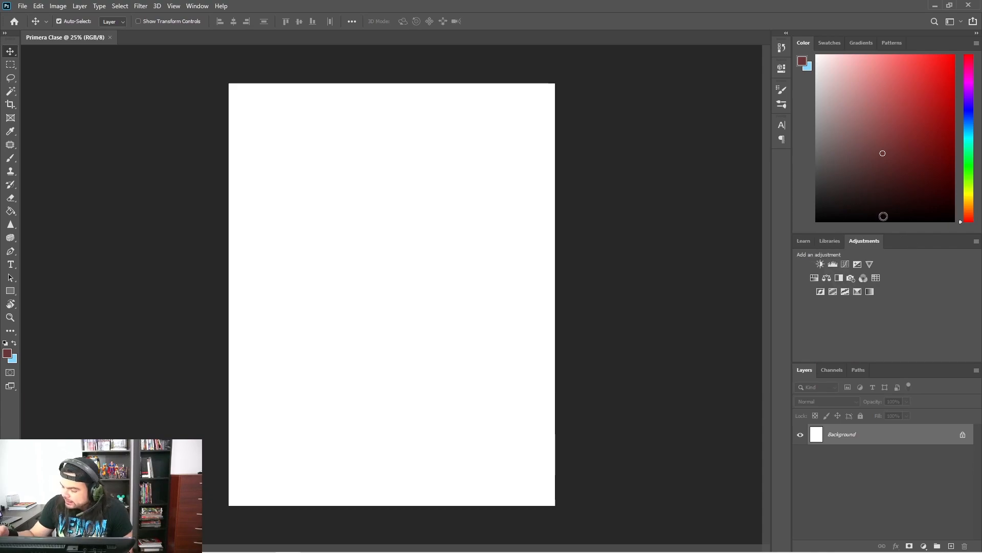
click(864, 240)
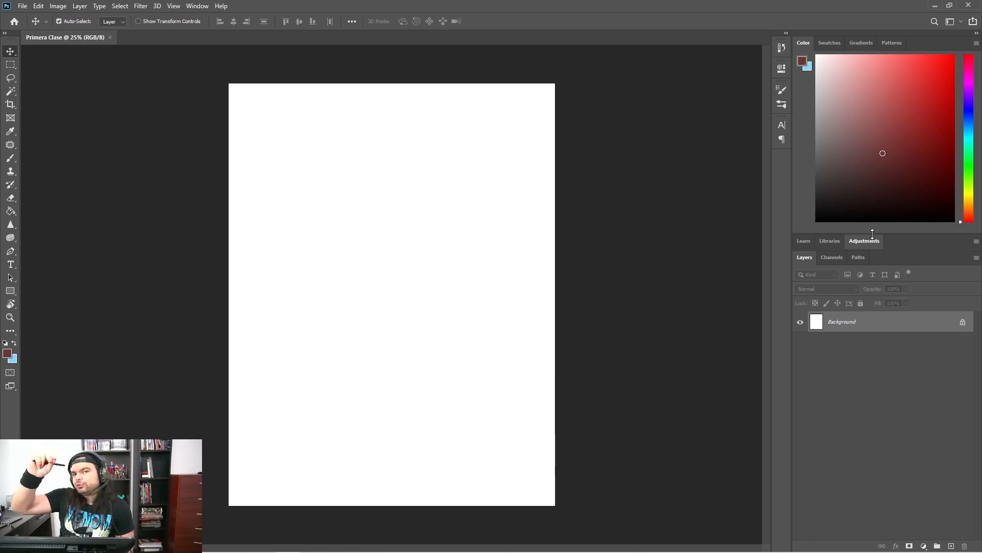
double_click(803, 43)
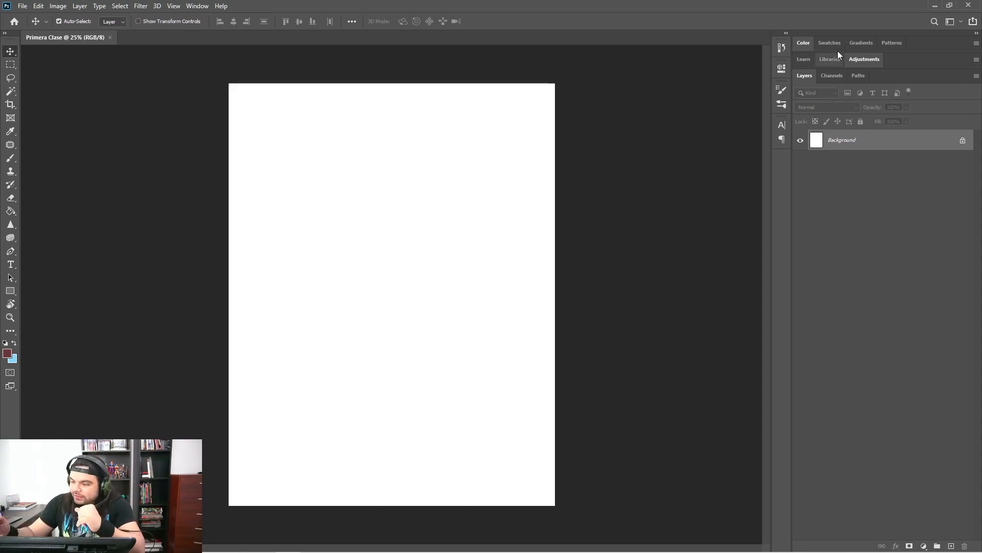
double_click(804, 42)
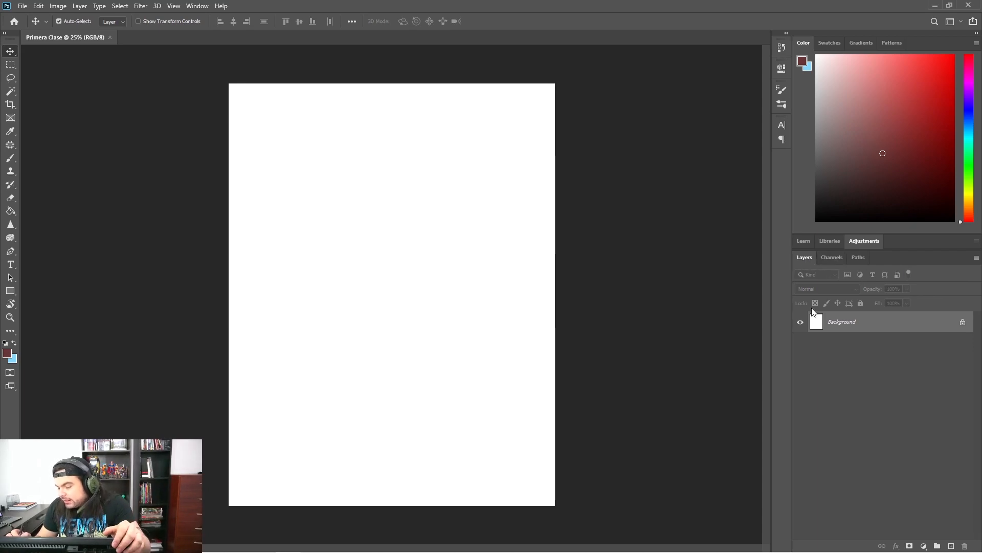
View the Channels and Paths panels and return to the Layers panel
click(833, 258)
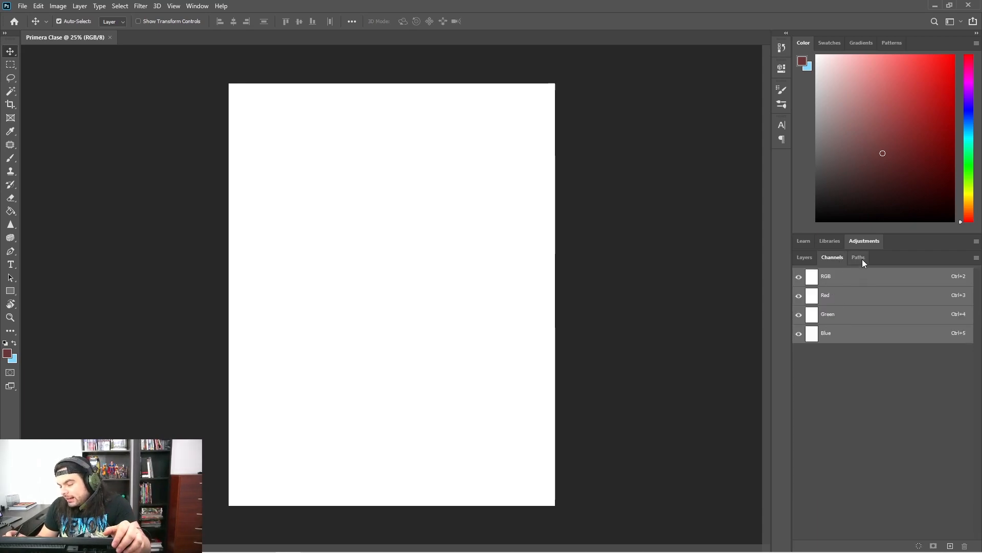
click(860, 258)
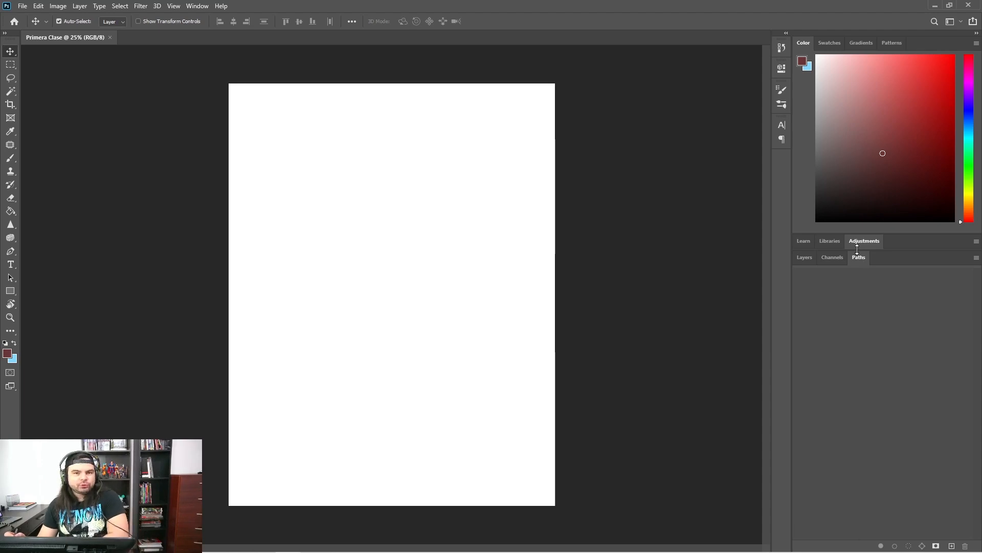
click(833, 258)
click(808, 258)
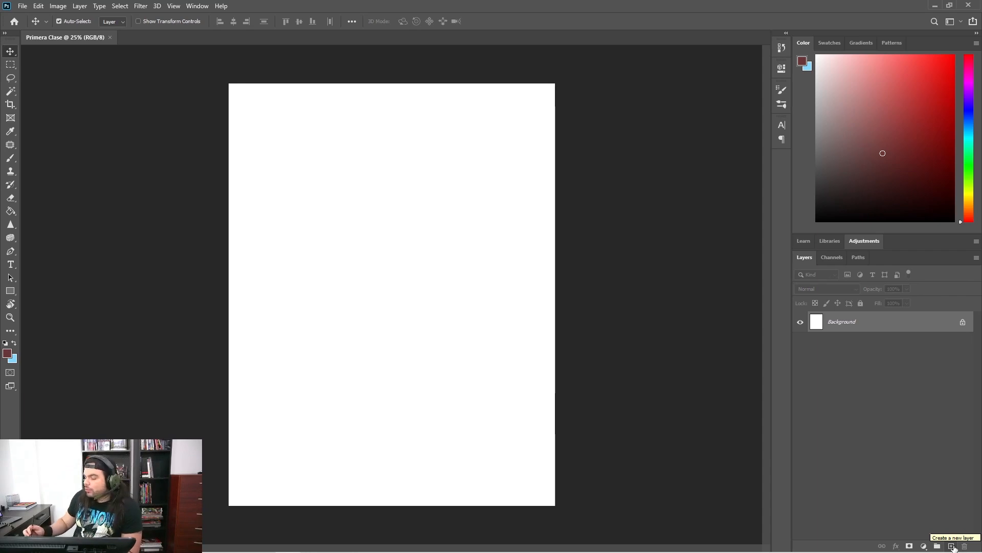
Create four new empty layers above the Background layer
click(951, 547)
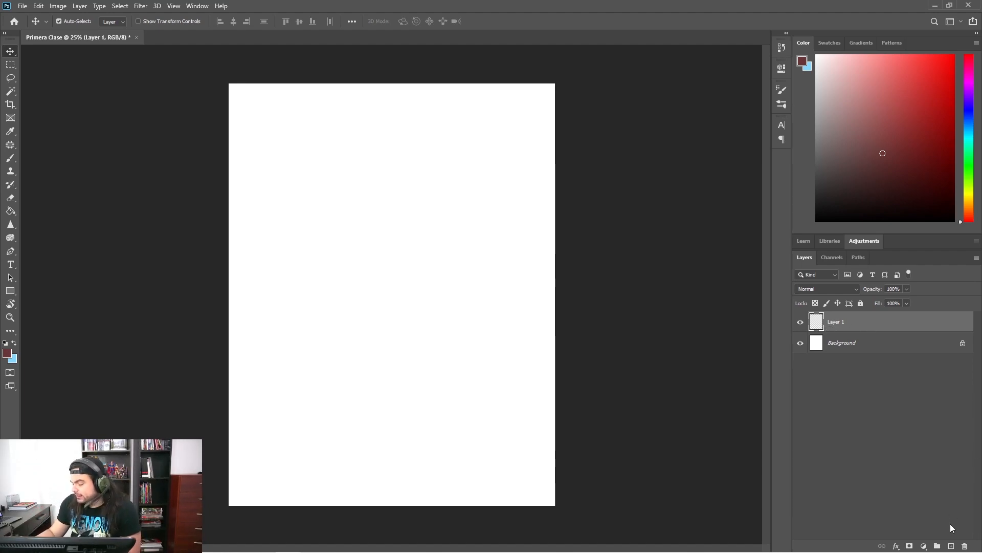
click(952, 546)
click(952, 546)
click(951, 546)
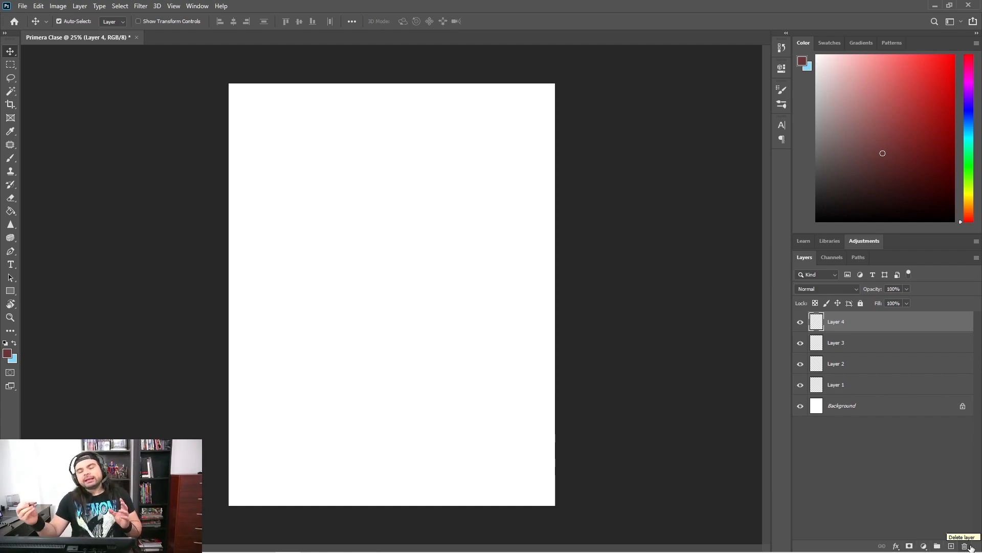
Switch the active layer back and forth among Layer 1 to Layer 4, finishing on Layer 1
click(885, 384)
click(890, 367)
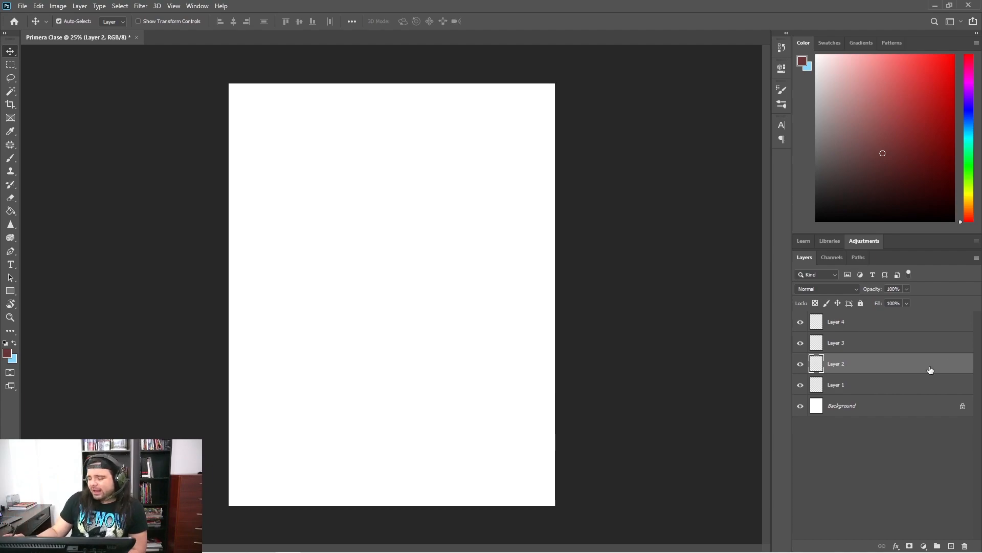
click(901, 388)
click(904, 366)
click(908, 348)
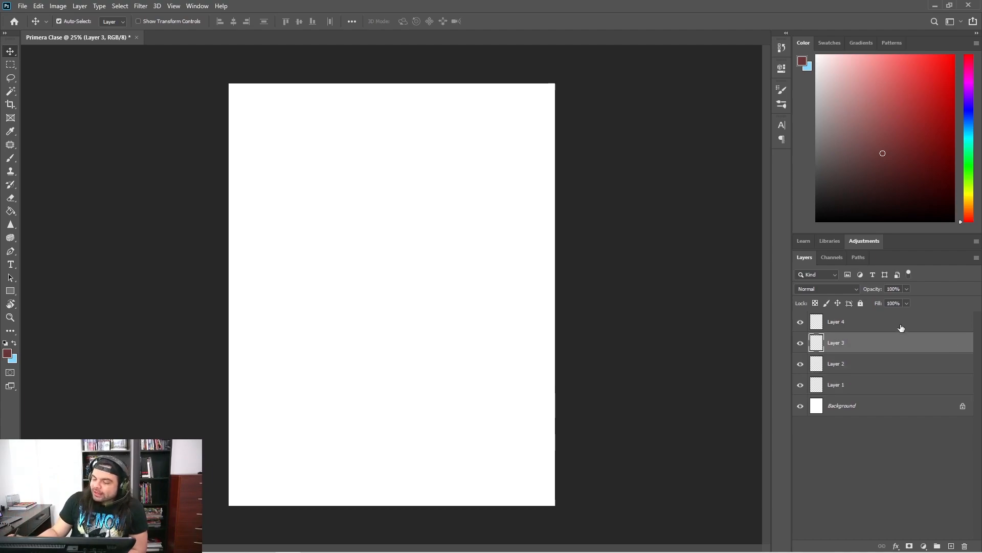
click(904, 330)
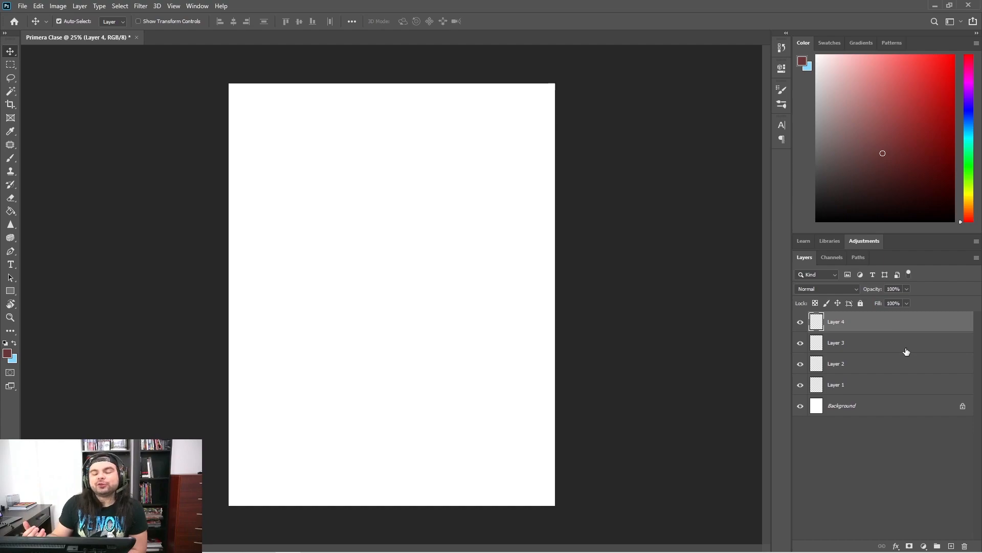
click(908, 383)
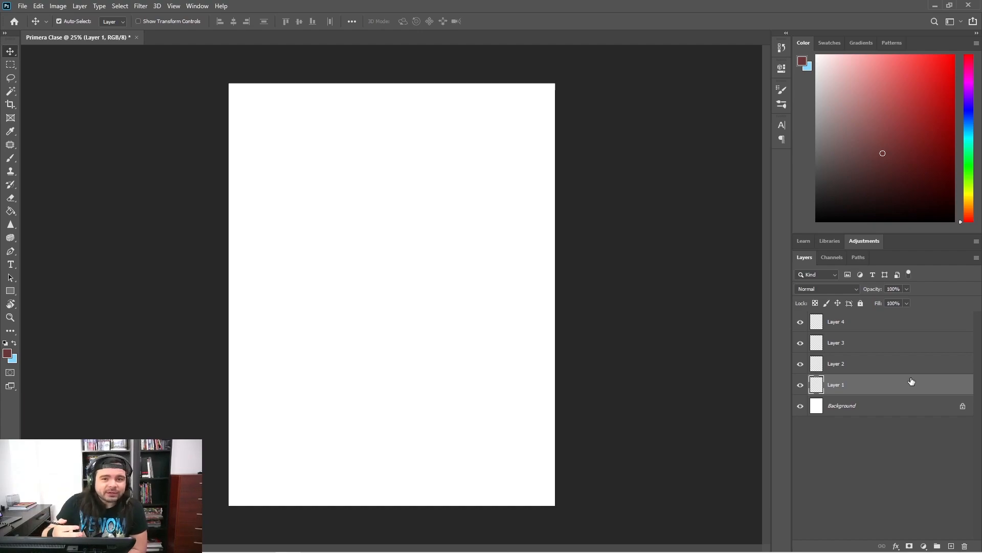
click(888, 367)
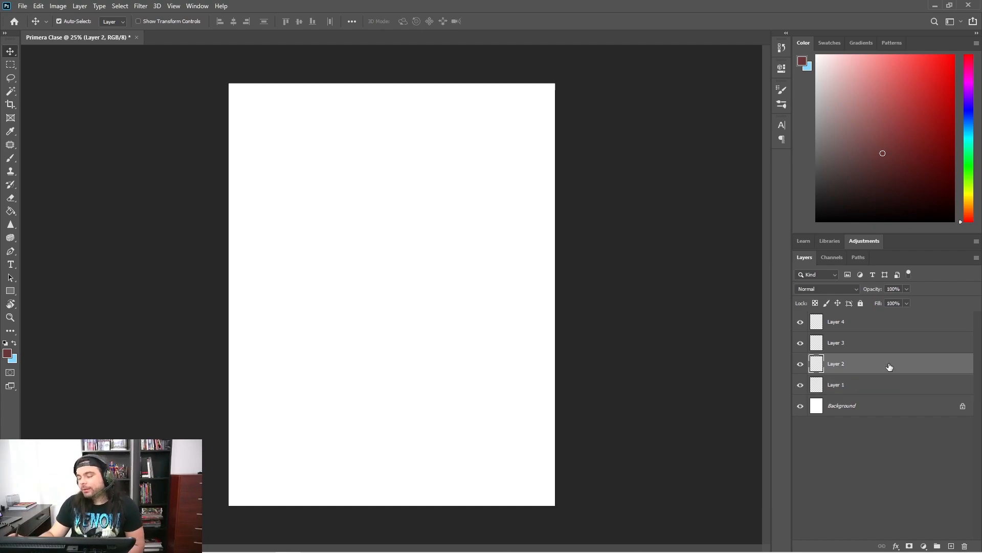
click(892, 344)
click(901, 367)
click(906, 378)
click(906, 366)
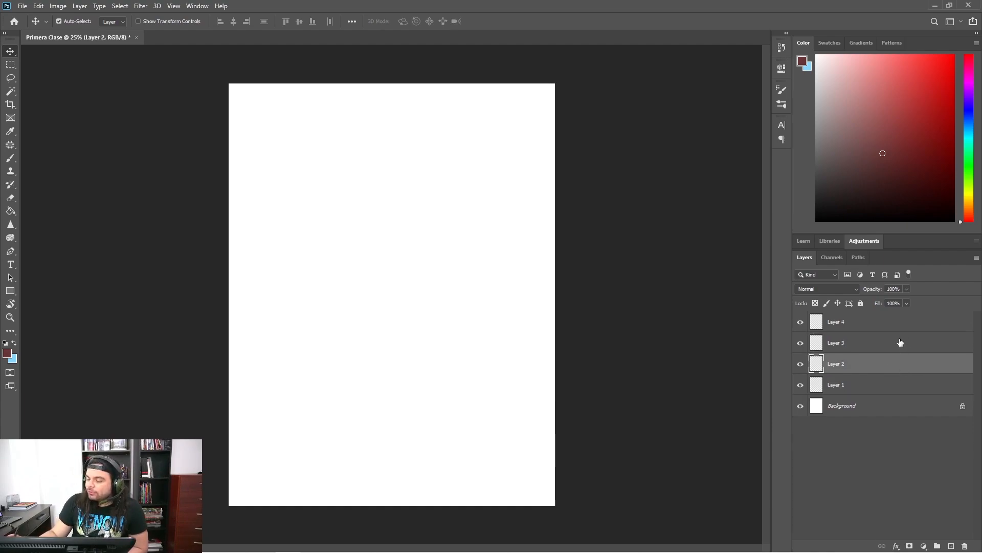
click(903, 343)
click(901, 323)
click(915, 347)
click(909, 364)
click(905, 384)
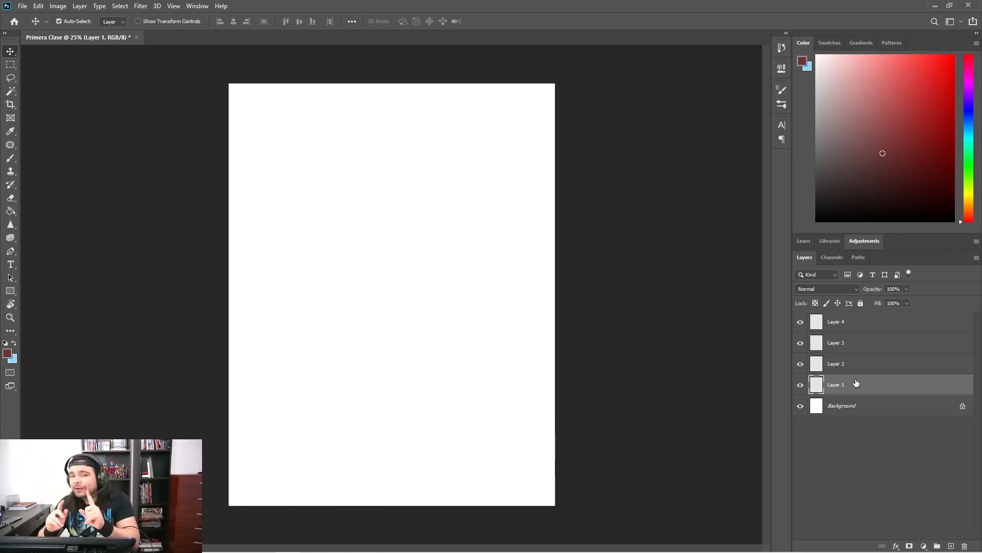
Rename Layer 1 as boceto
double_click(840, 385)
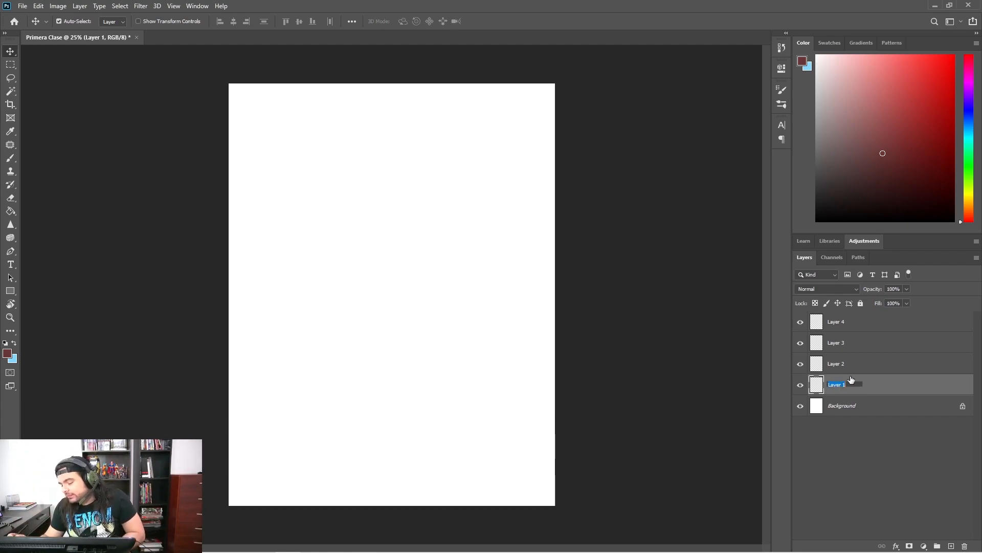
text(boceto)
key(Return)
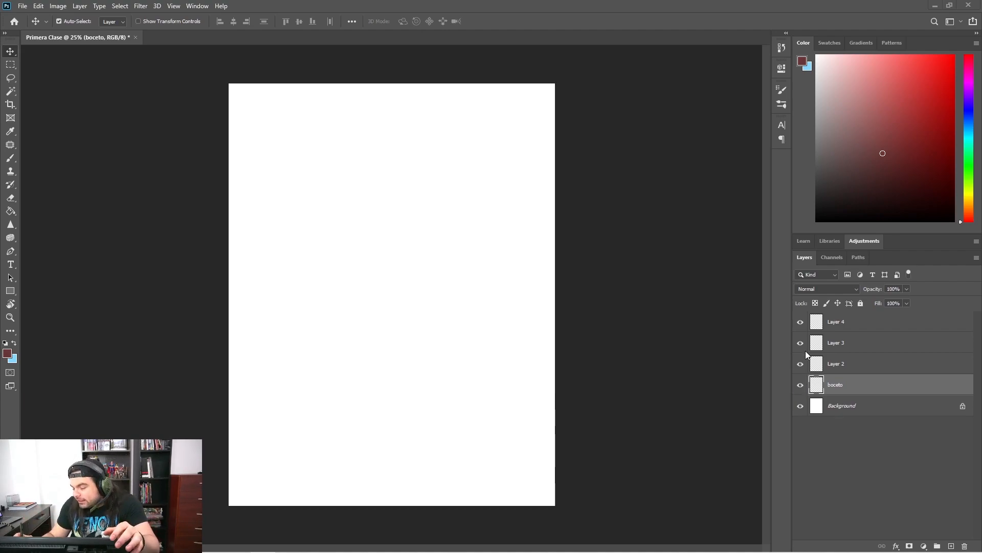
Toggle the visibility of the boceto layer, leaving it hidden along with Layer 2 and the Background layer
click(798, 389)
click(799, 389)
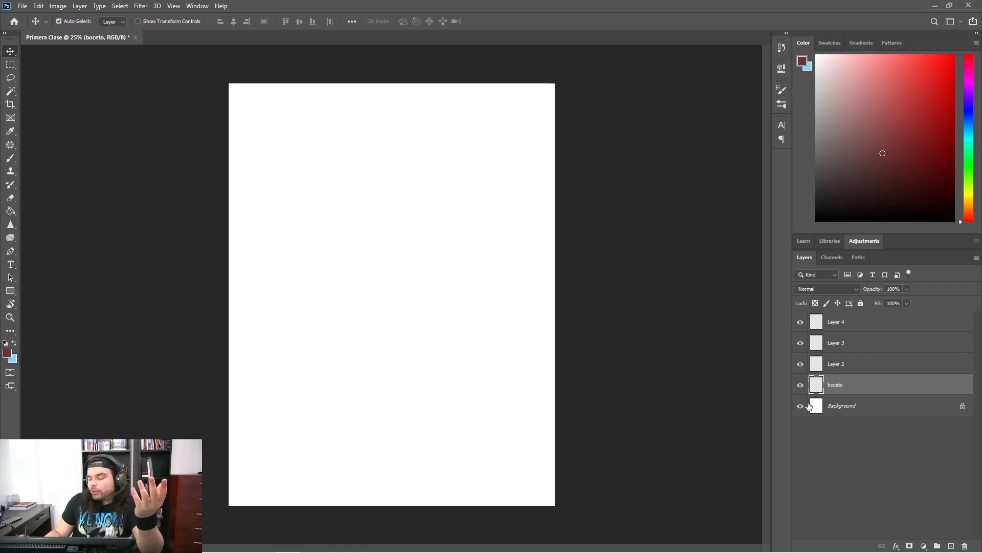
click(801, 386)
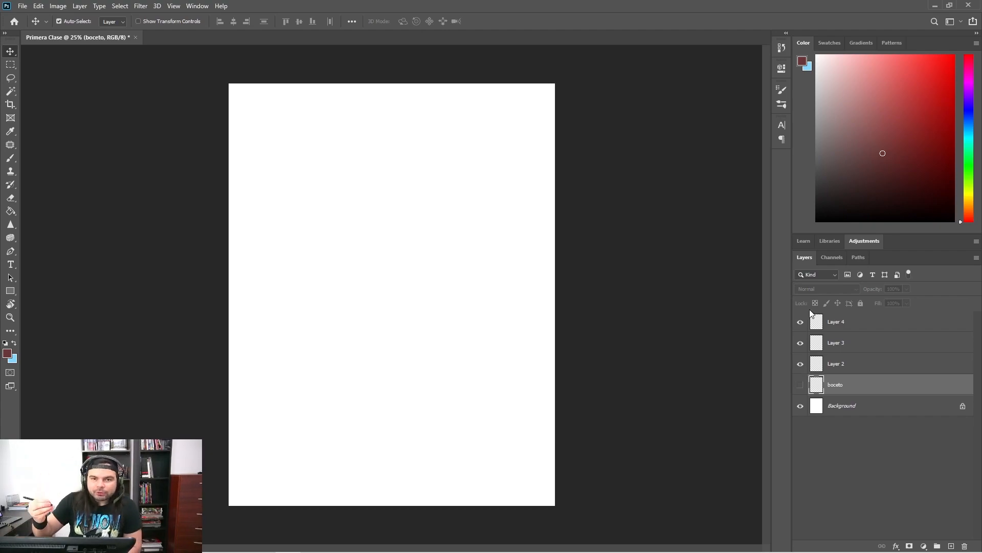
click(801, 364)
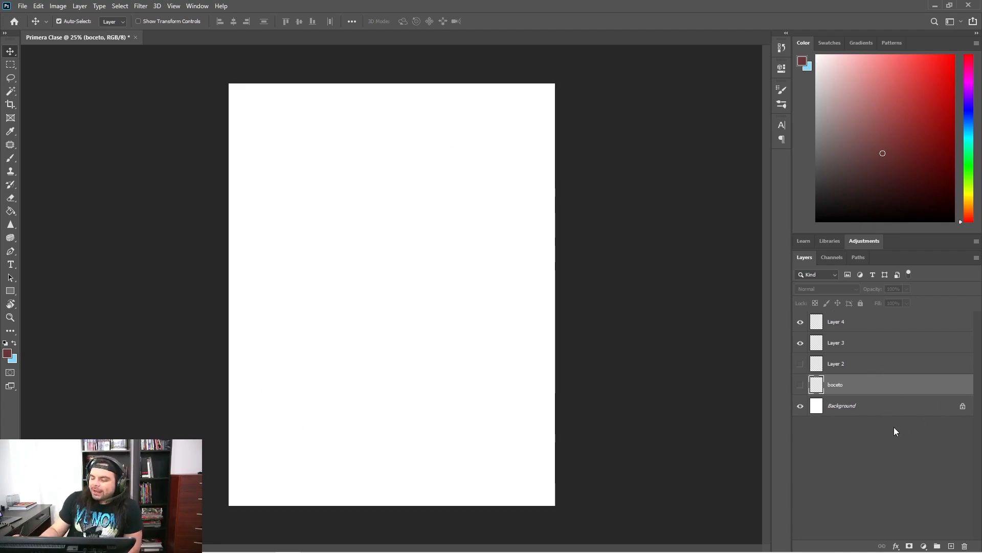
click(878, 414)
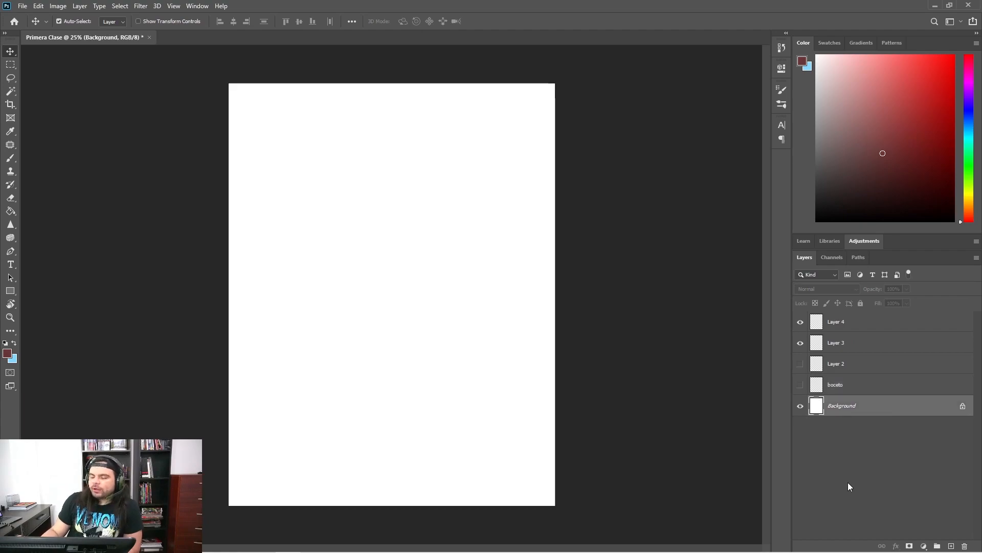
click(800, 407)
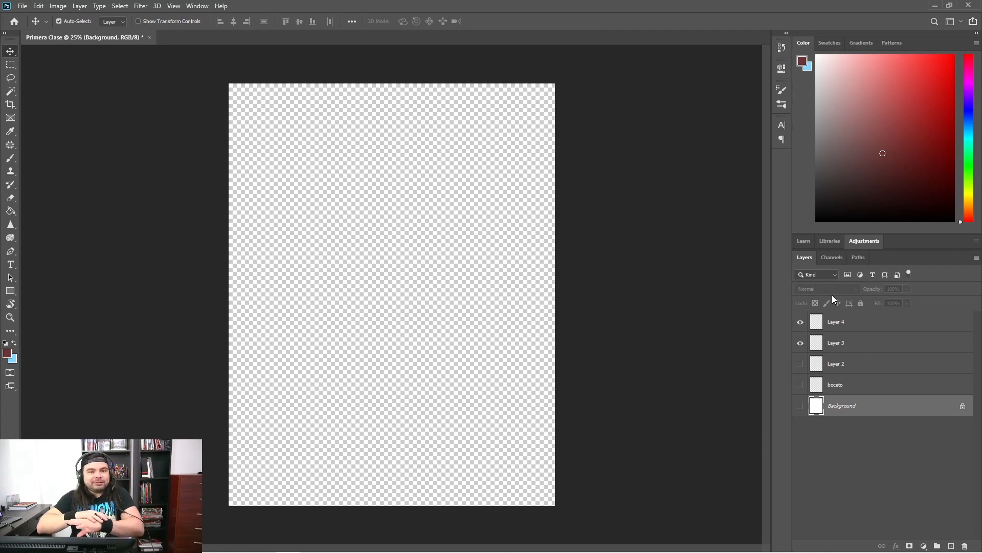
Make the Background, boceto and Layer 2 layers visible again
click(801, 405)
click(800, 384)
click(801, 363)
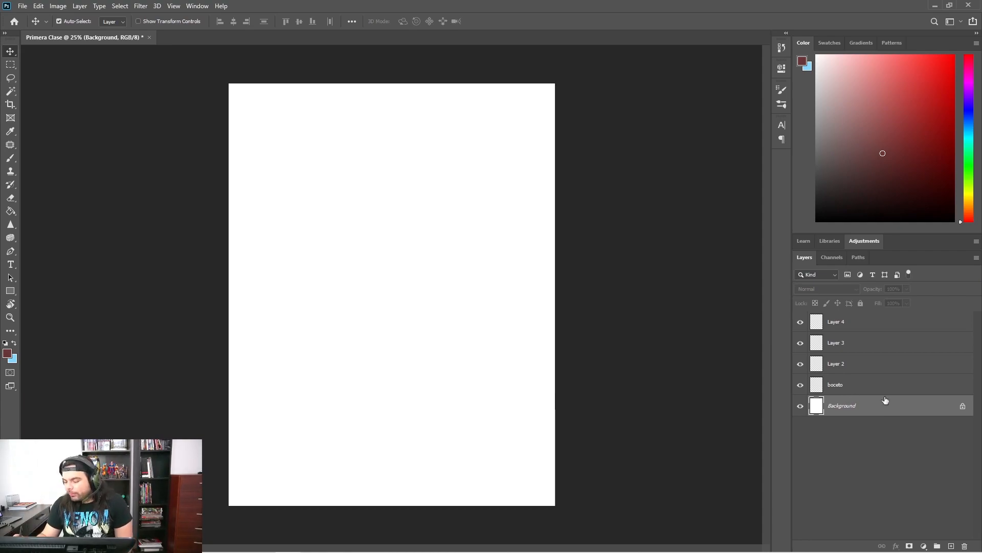
Make the boceto layer active and switch to the Brush tool
click(910, 386)
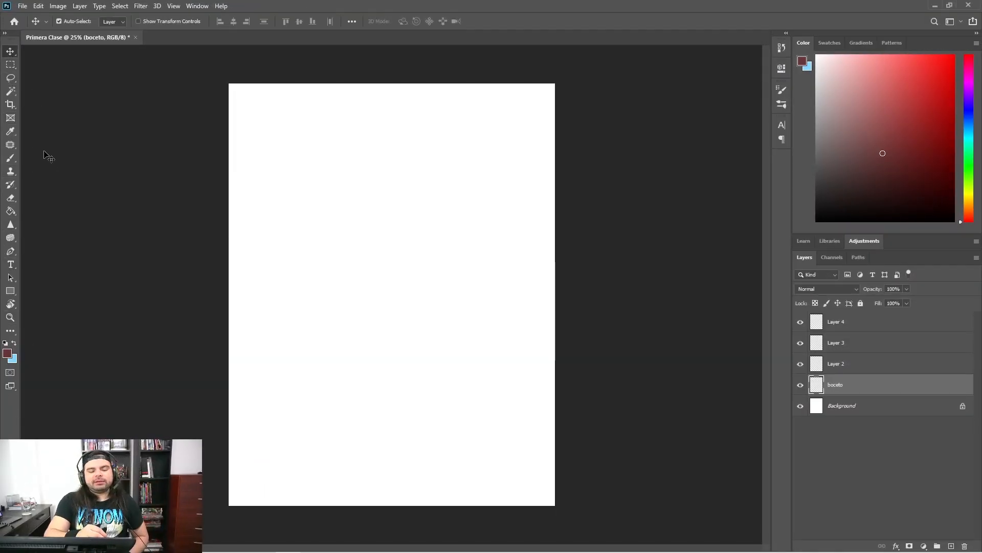
click(10, 64)
click(11, 51)
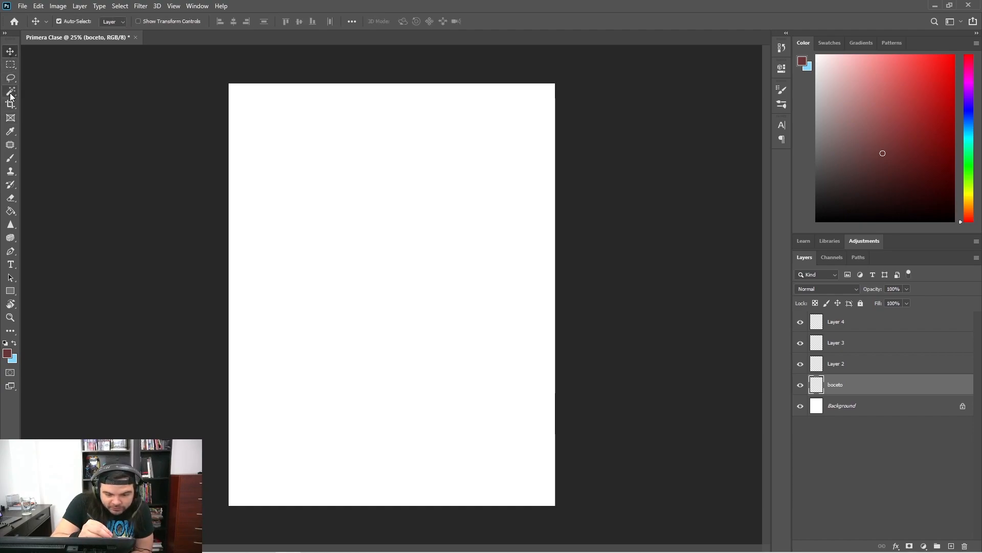
click(10, 159)
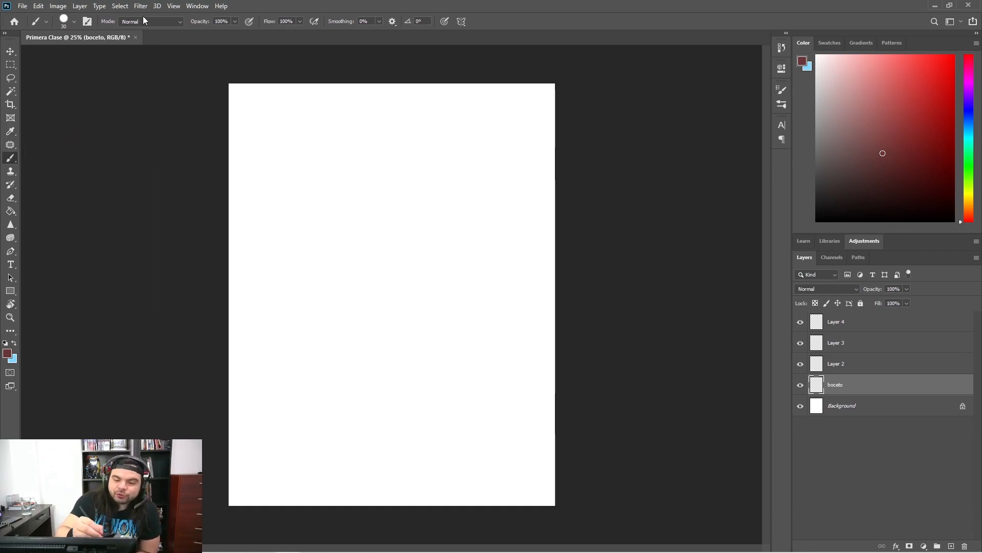
Cycle through the retouching, eyedropper, crop, selection, stamp, history brush and Paint Bucket tools, finishing on the Brush Tool from its tool group
click(11, 145)
click(10, 132)
click(10, 104)
click(10, 92)
click(10, 146)
click(10, 171)
click(10, 185)
click(11, 210)
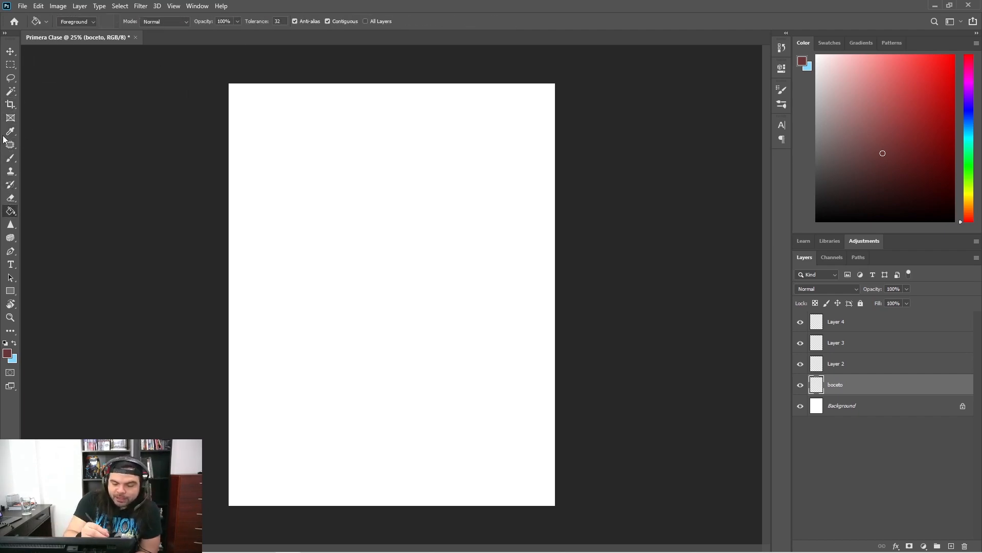
click(10, 158)
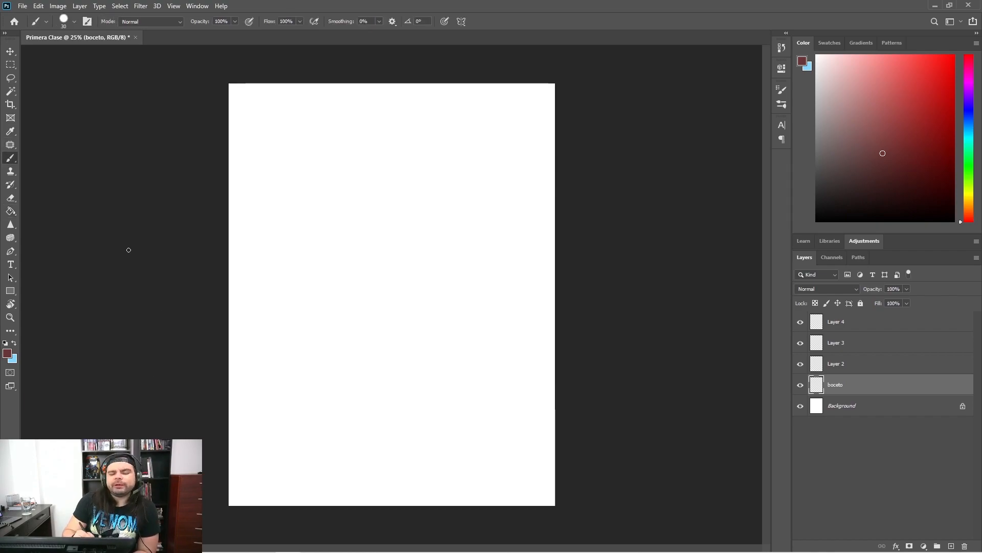
right_click(11, 158)
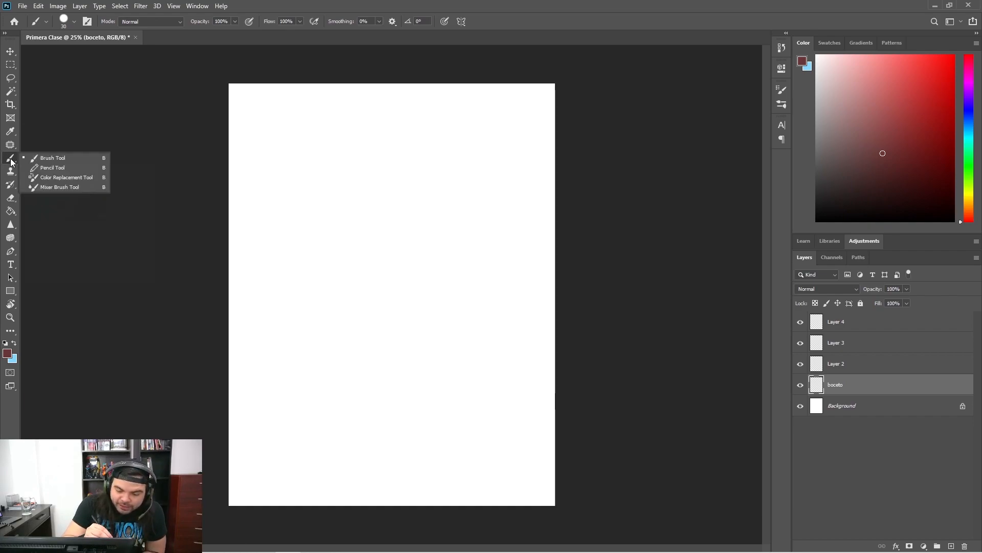
click(57, 158)
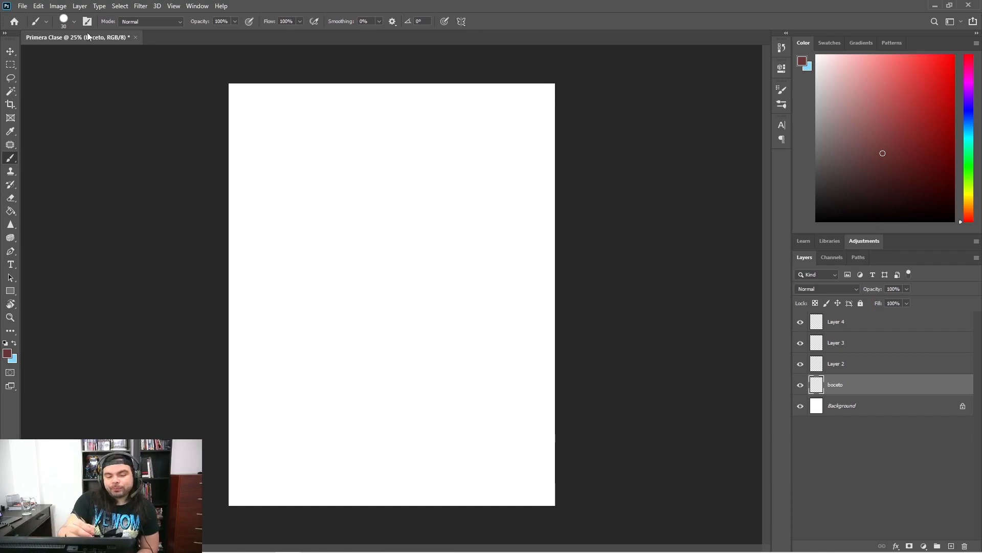
Check the Brush tool's saved presets, and open its brush preset picker with the size and hardness settings
click(35, 20)
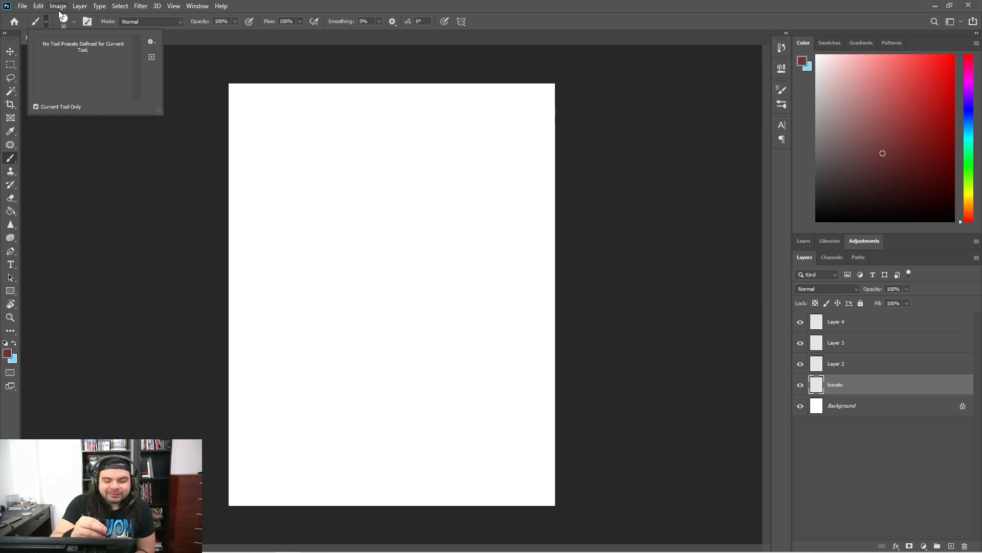
click(46, 21)
click(74, 22)
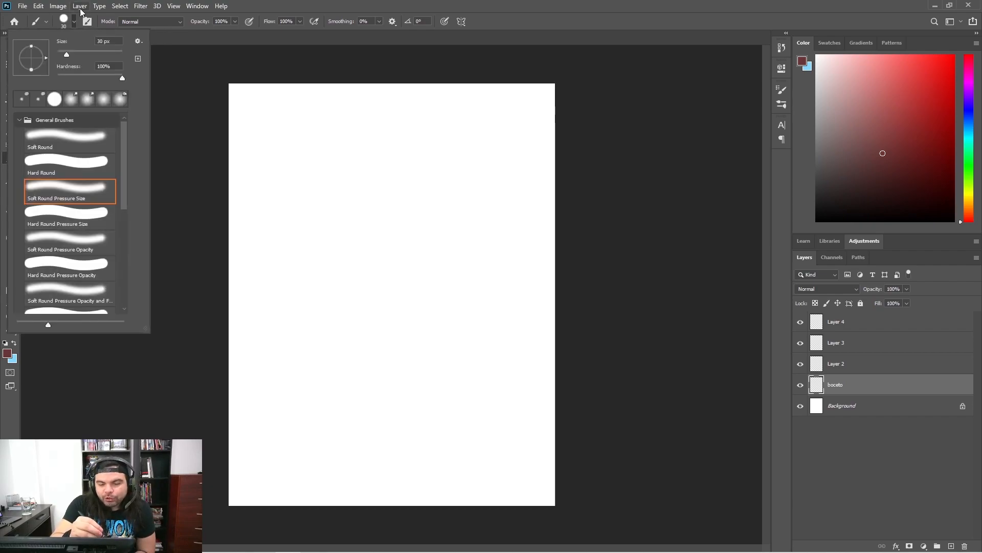
click(64, 21)
click(64, 22)
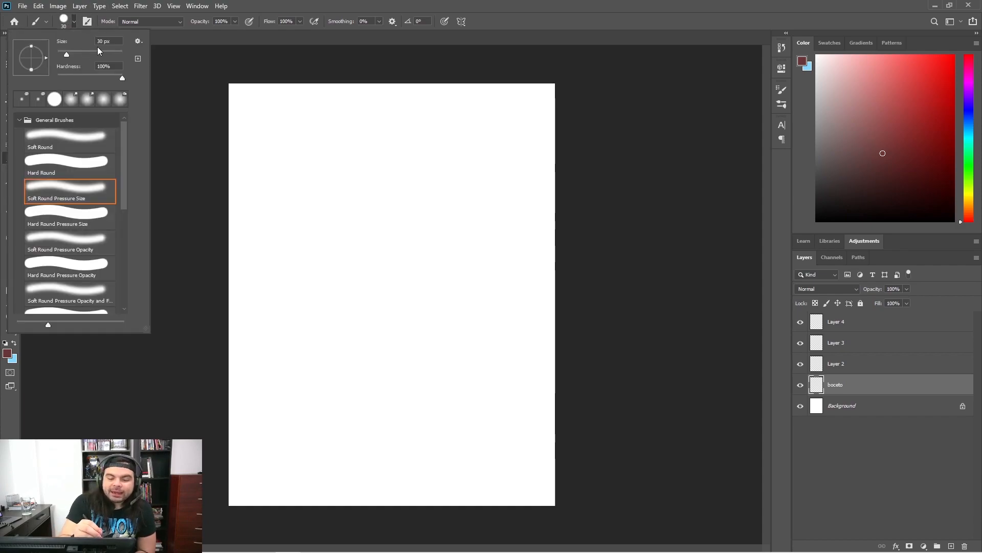
Try several brush sizes and a hardness of 83%, finishing with a 62 px size and 100% hardness
mouse_move(66, 52)
mouse_down()
mouse_move(103, 54)
mouse_move(72, 55)
mouse_up()
mouse_move(114, 79)
mouse_down()
mouse_move(73, 76)
mouse_move(111, 75)
mouse_up()
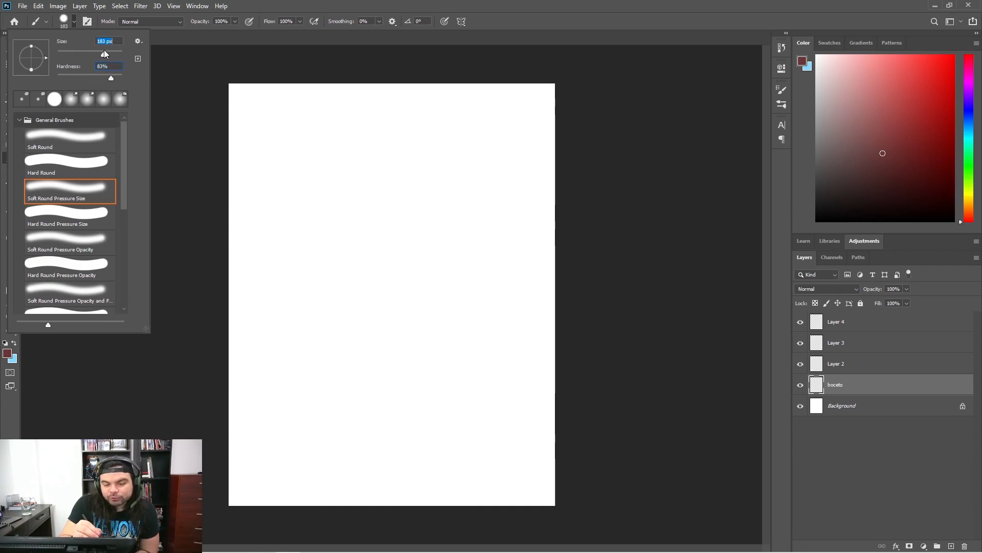
drag(80, 50, 85, 51)
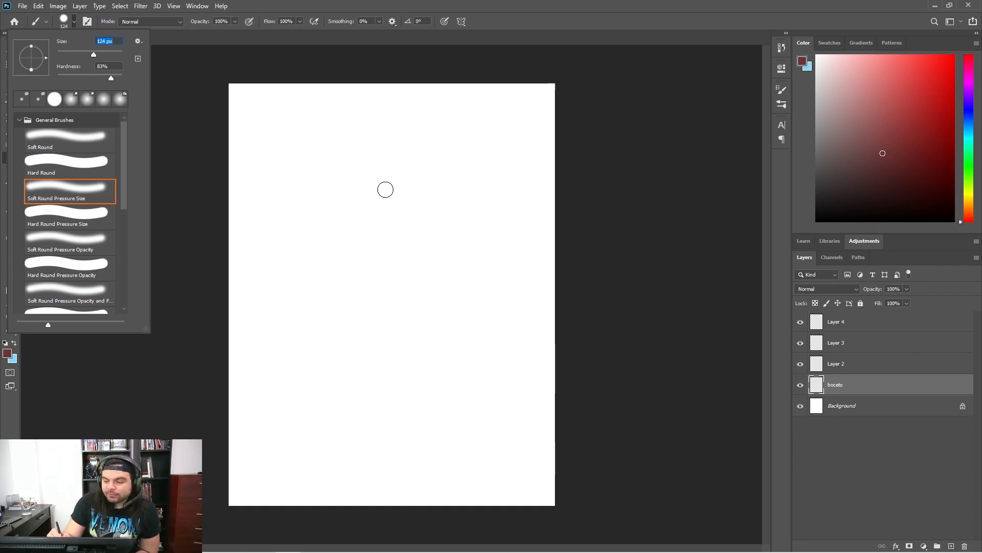
click(99, 52)
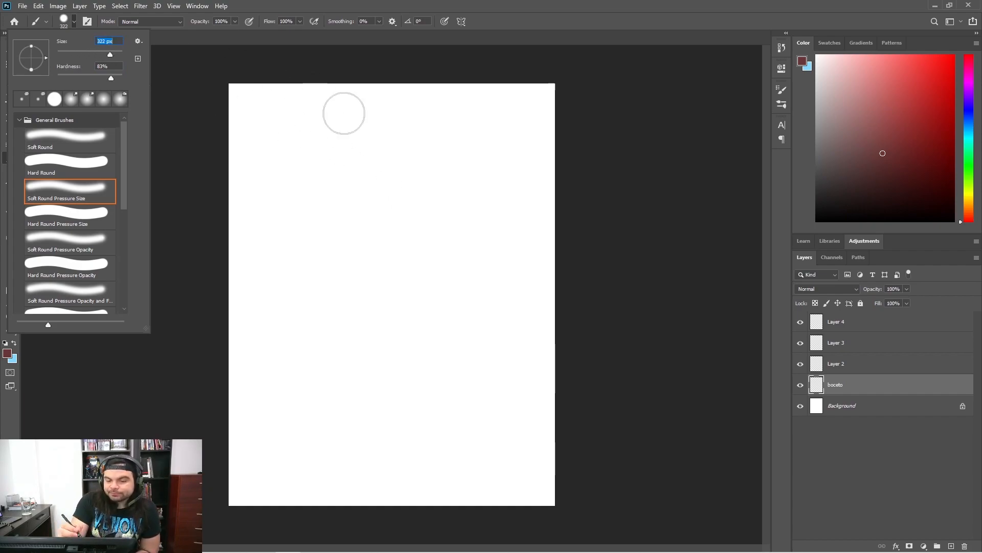
drag(109, 53, 121, 54)
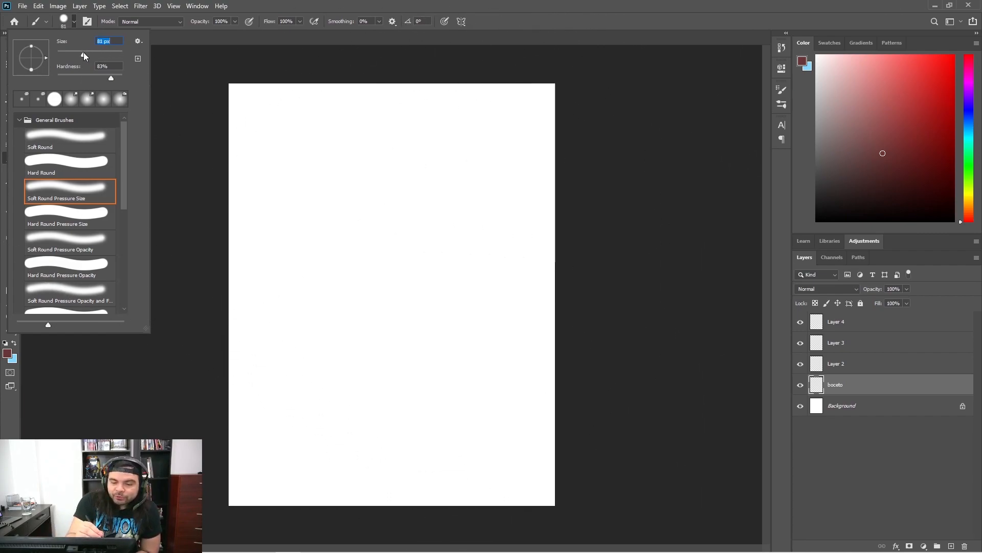
drag(111, 77, 132, 76)
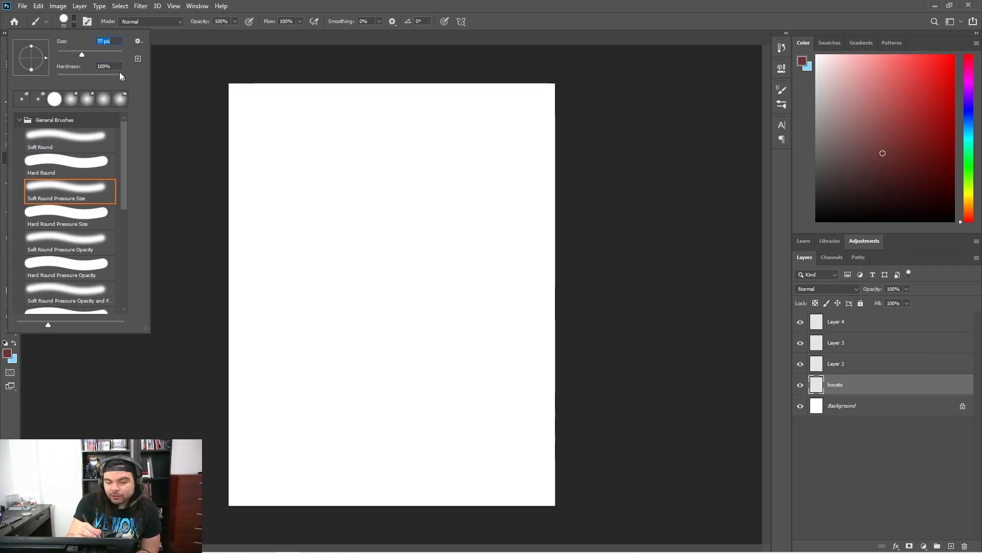
drag(103, 53, 76, 52)
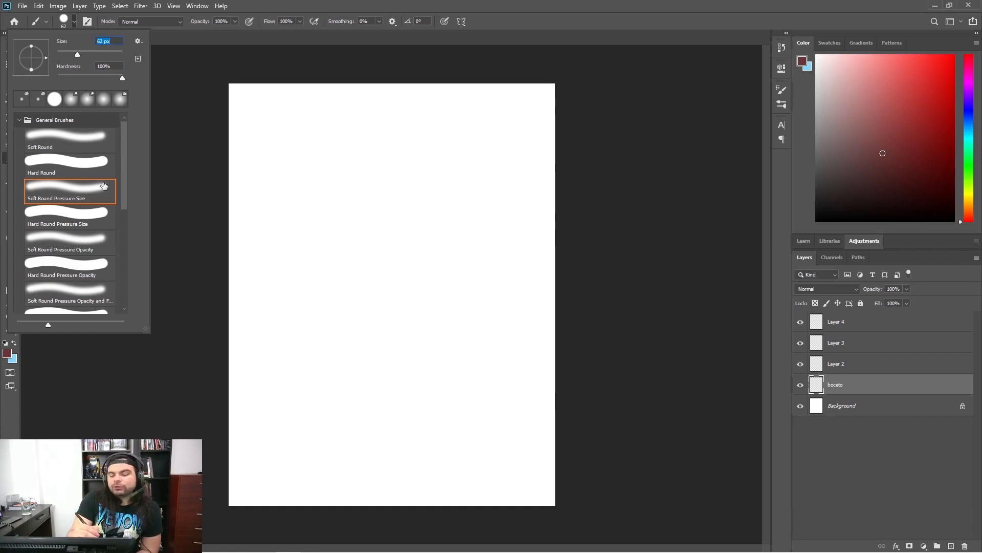
Browse the General, Dry Media and Wet Media brush folders, and choose the 70 px hard round brush among the recent brushes
mouse_move(121, 162)
mouse_down()
mouse_move(119, 281)
mouse_move(118, 117)
mouse_move(122, 281)
mouse_up()
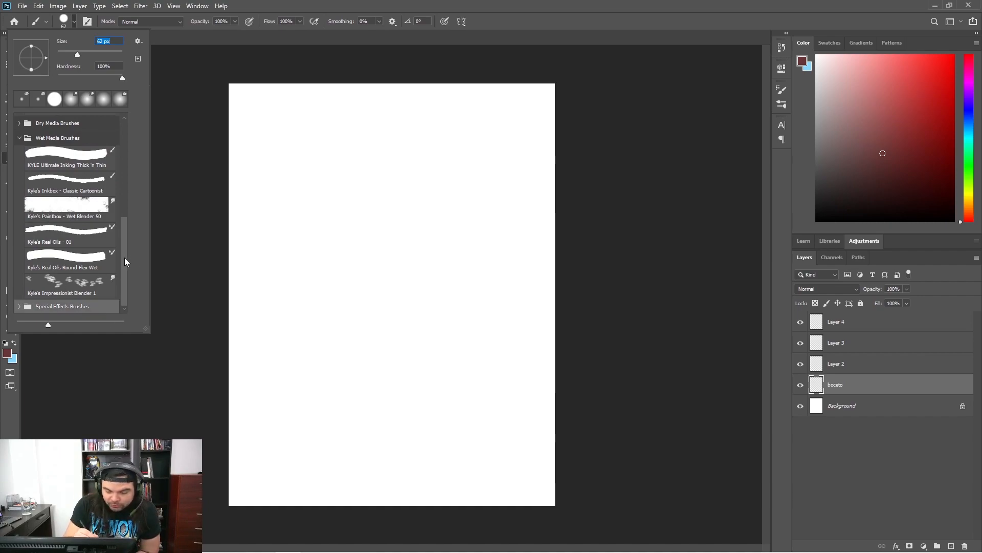
click(75, 100)
click(18, 138)
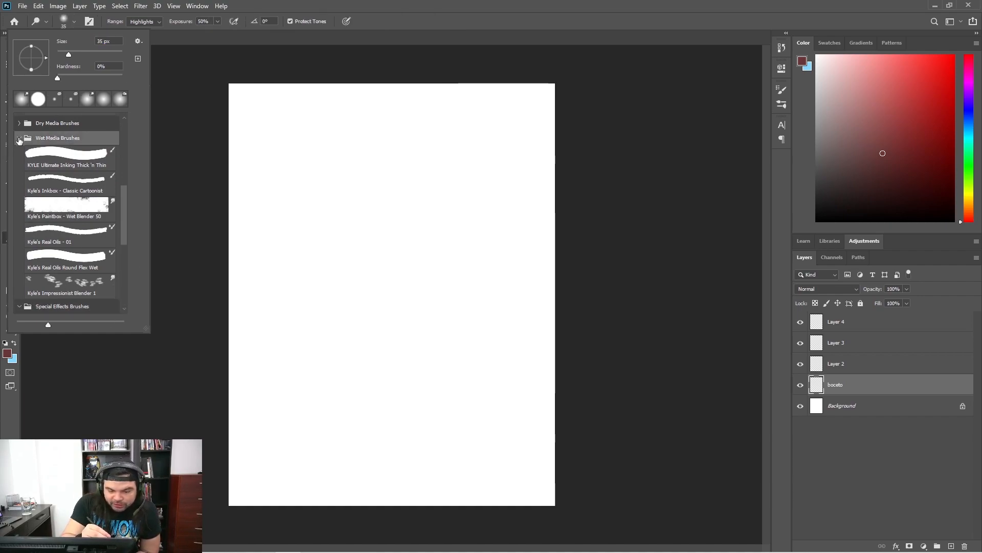
click(16, 124)
mouse_move(127, 224)
mouse_down()
mouse_move(122, 129)
mouse_move(118, 164)
mouse_move(137, 122)
mouse_up()
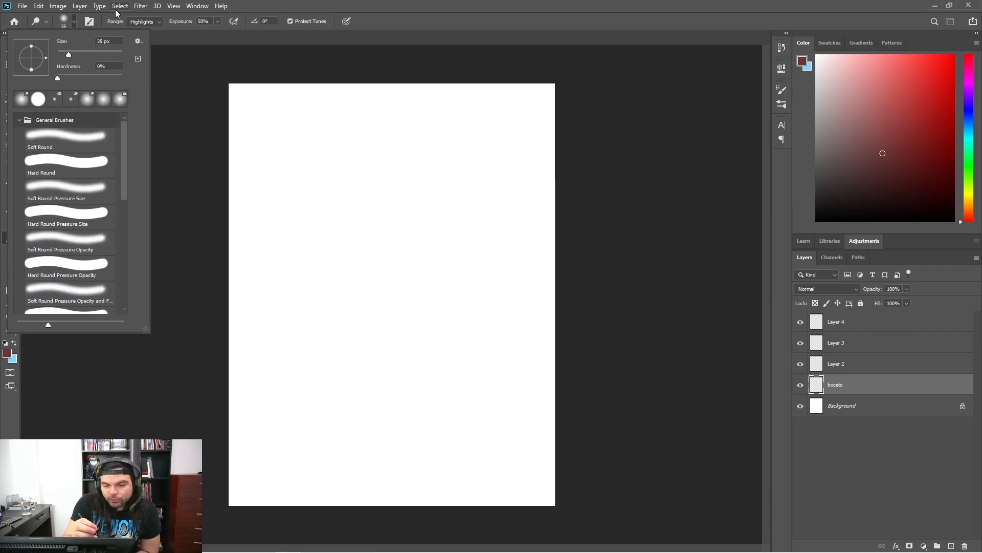
double_click(39, 99)
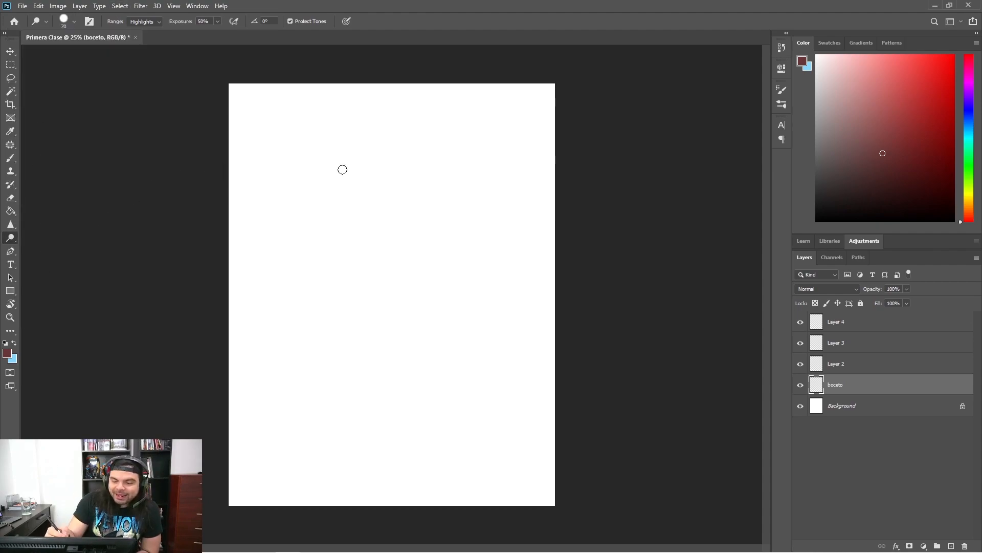
Reset the colors to default black and white, and swap foreground and background repeatedly, finishing with black as foreground
click(5, 344)
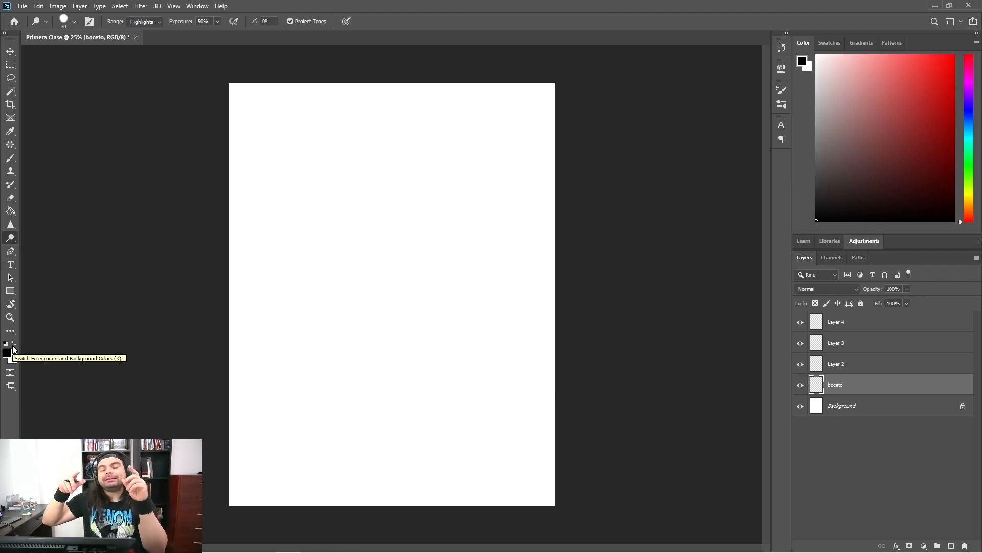
key(x)
key(x)
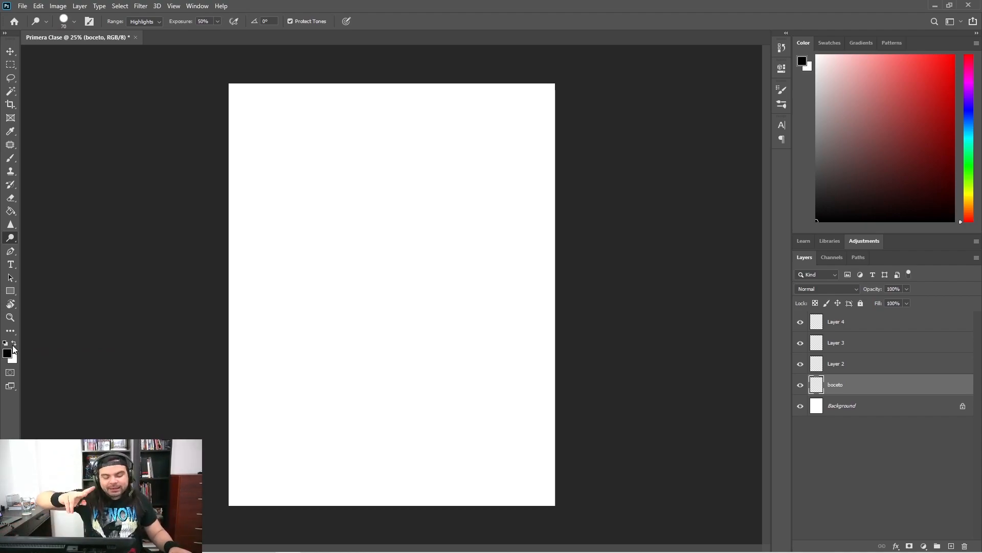
key(x)
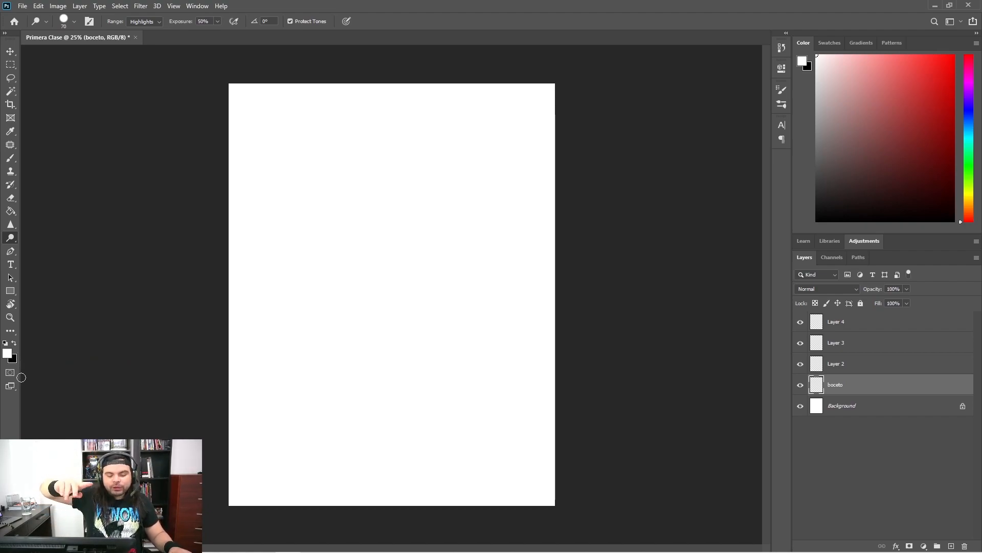
key(x)
key(x)
key(x)
key(x)
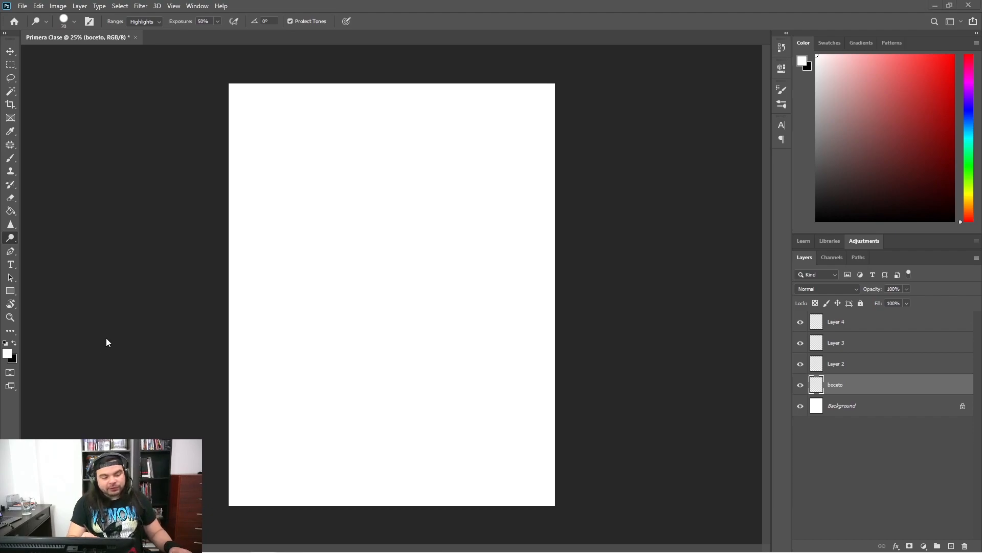
key(x)
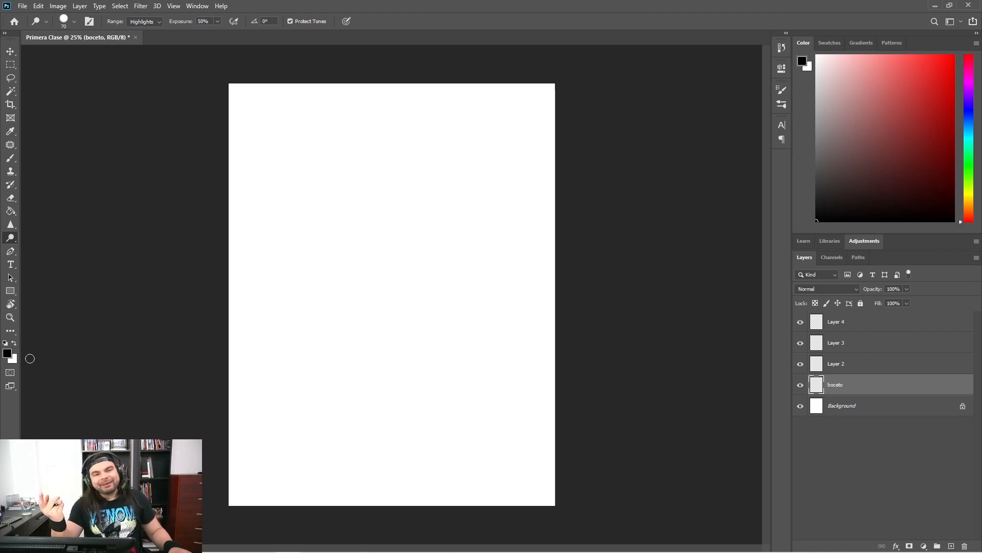
key(x)
key(x)
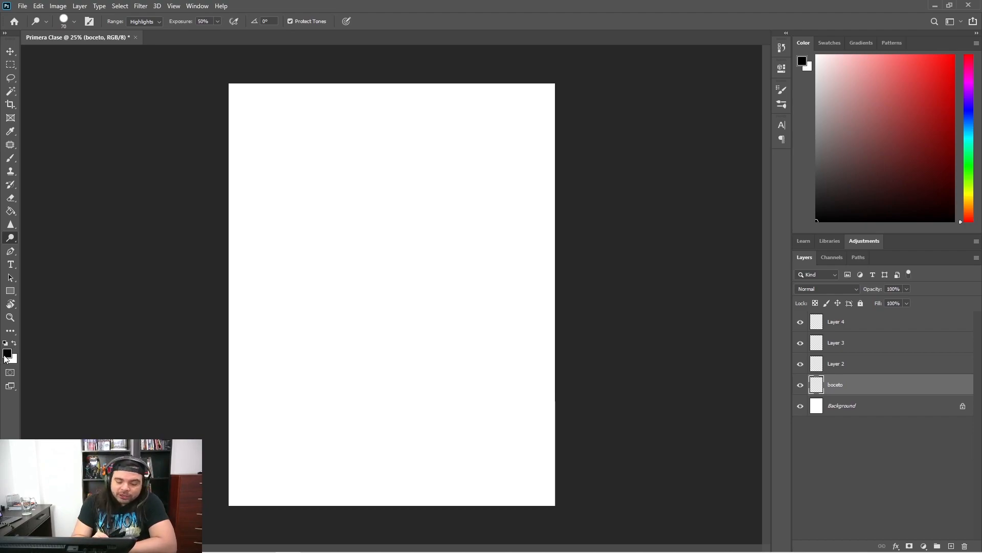
Open the foreground Color Picker over the canvas and cycle through its saturation, brightness, RGB and Lab modes, finishing on Lab b
click(7, 354)
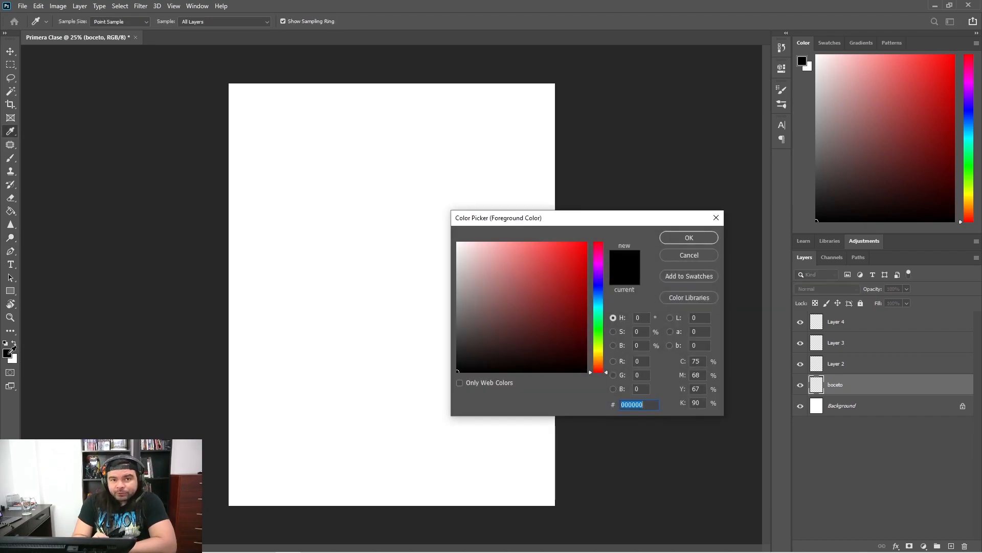
drag(628, 221, 459, 151)
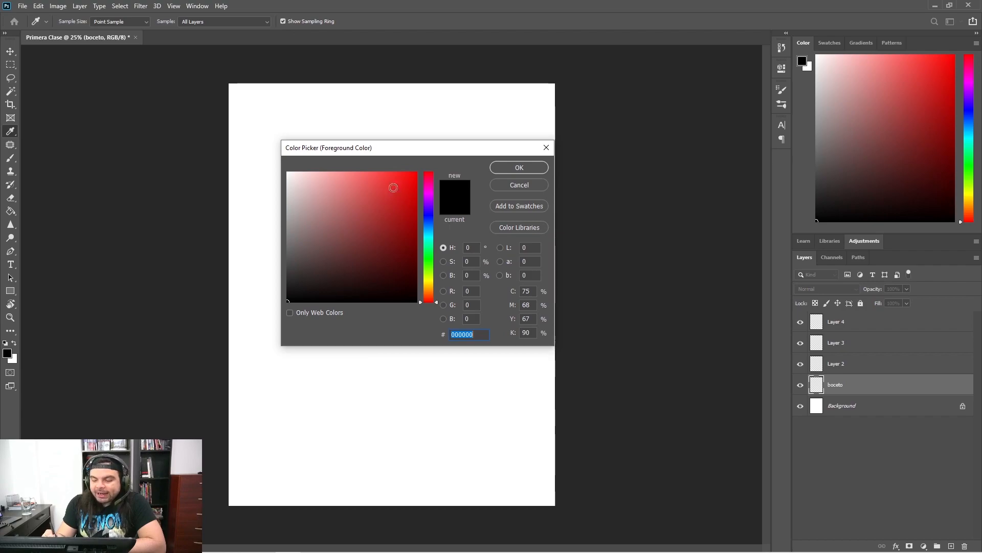
click(443, 261)
click(444, 275)
click(443, 291)
click(443, 304)
click(443, 318)
click(500, 248)
click(500, 262)
click(500, 275)
click(499, 248)
click(500, 261)
click(500, 275)
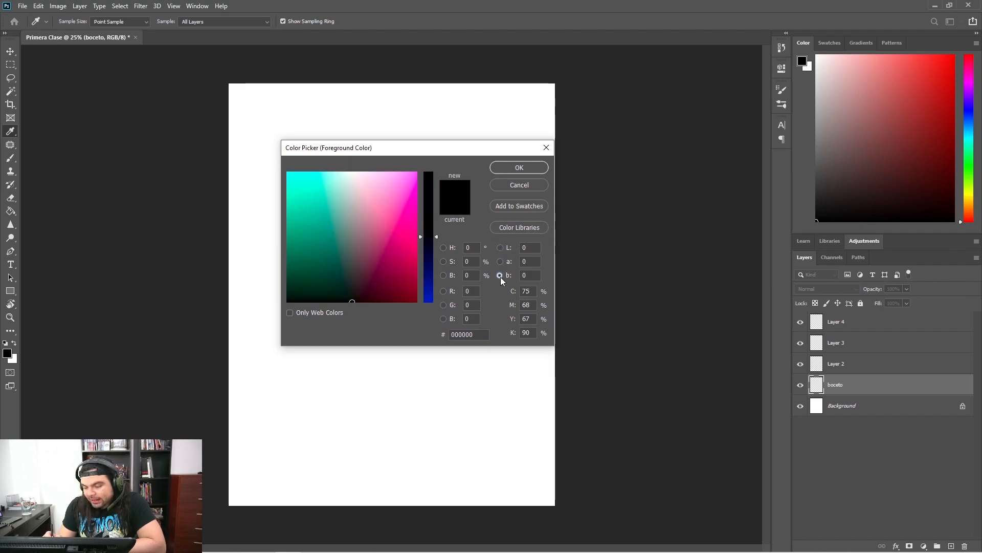
Try the picker's saturation mode at 99%, and pick the pink #f56eda in brightness mode
click(443, 248)
click(443, 262)
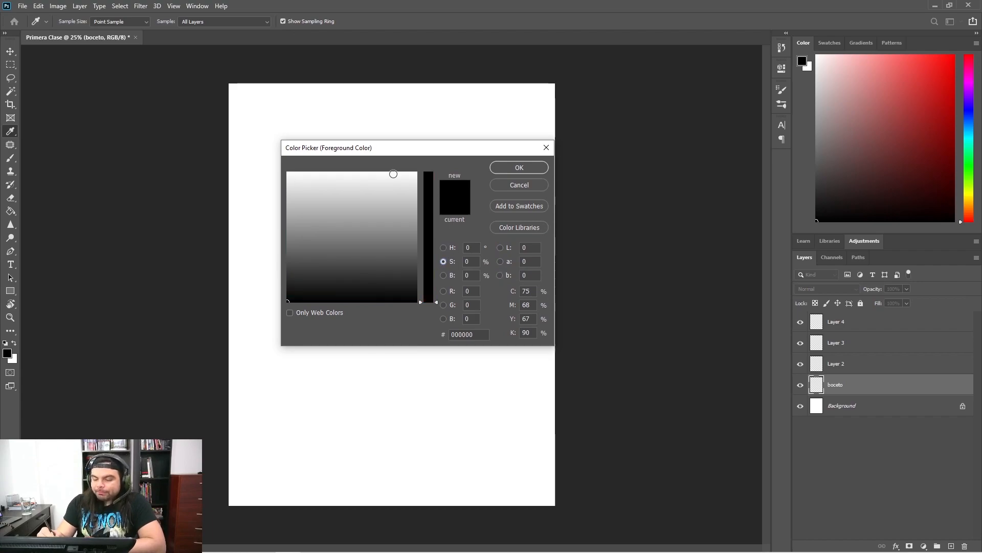
drag(429, 257, 424, 175)
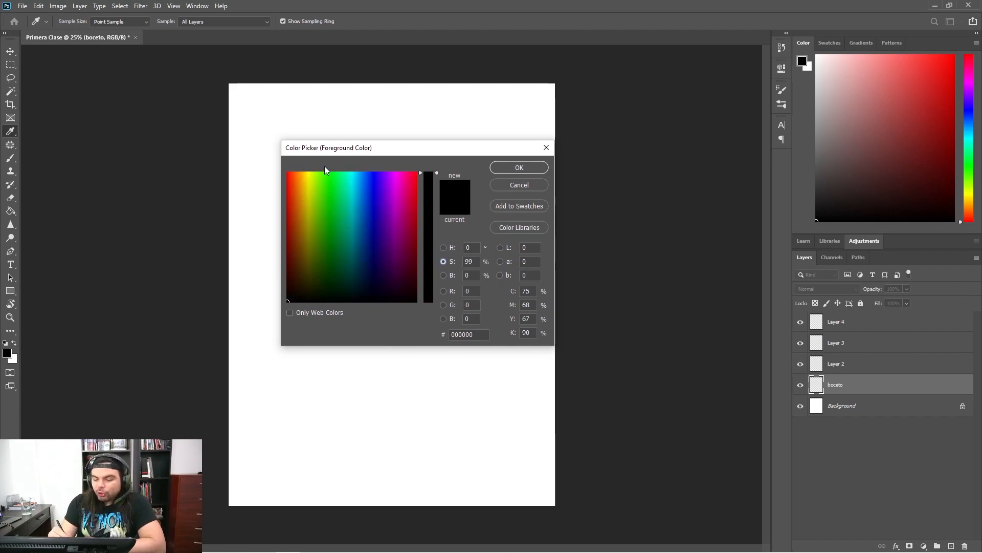
click(443, 276)
click(424, 177)
click(342, 211)
click(403, 236)
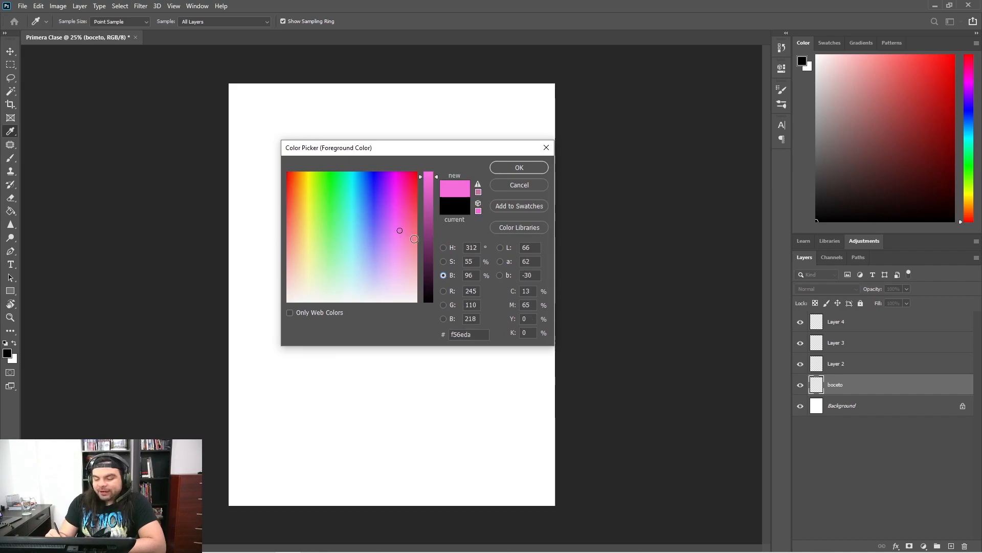
Return the picker to hue mode and sweep the hue through the spectrum, finishing on green at 130°
click(442, 248)
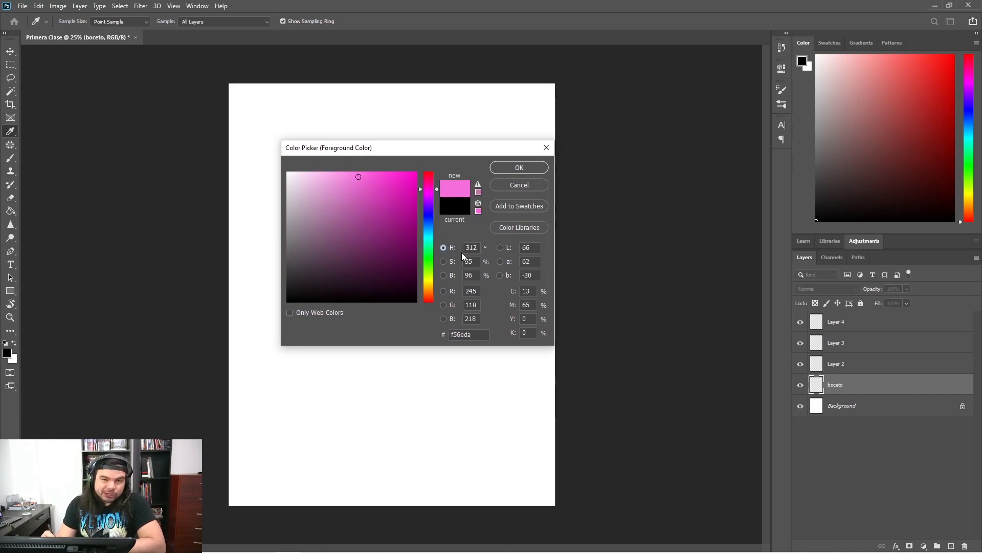
drag(432, 216, 433, 173)
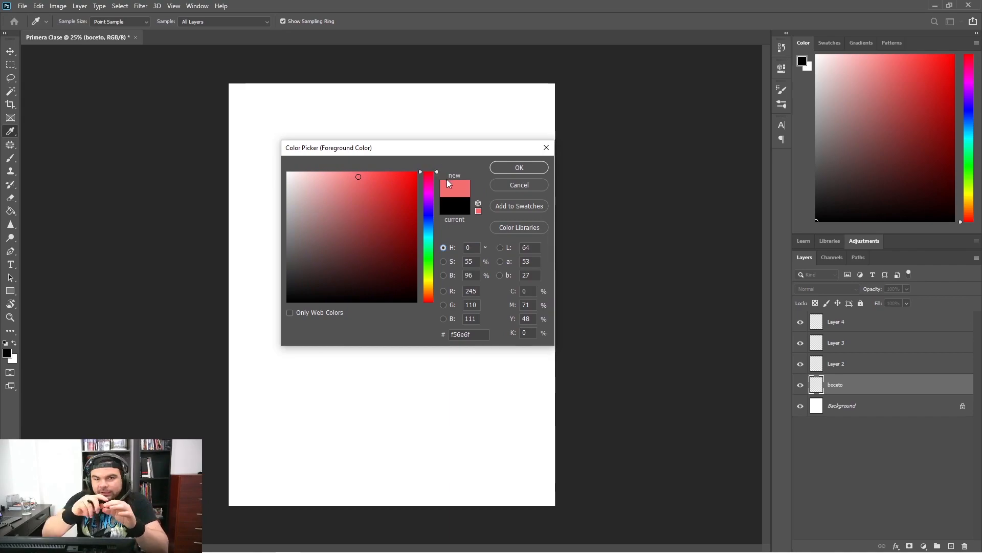
drag(431, 167, 429, 317)
drag(427, 171, 430, 250)
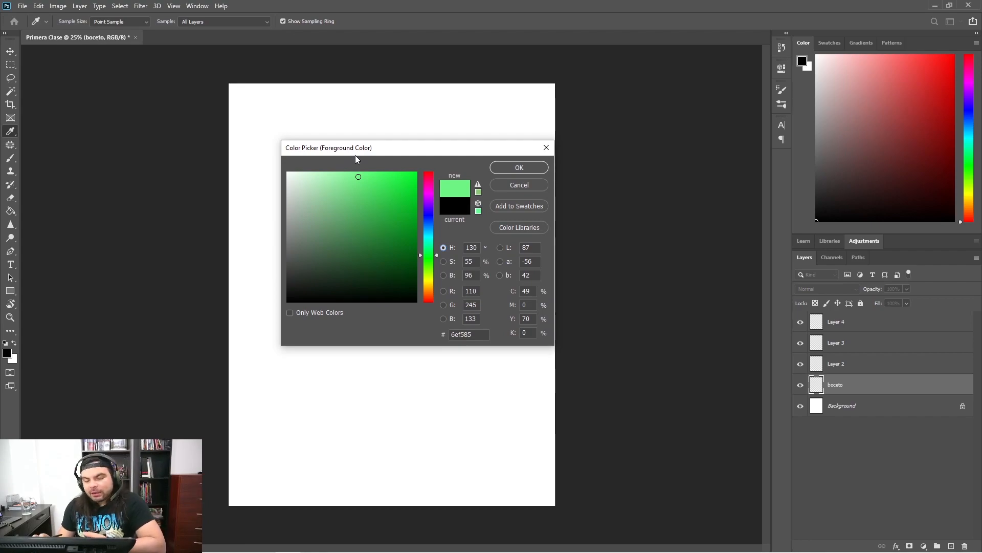
Sample several shades of the 130° green in the Color Picker, from fully saturated #00ff2a to the mid green #43ac55
mouse_move(364, 198)
mouse_down()
mouse_move(352, 171)
mouse_move(422, 170)
mouse_up()
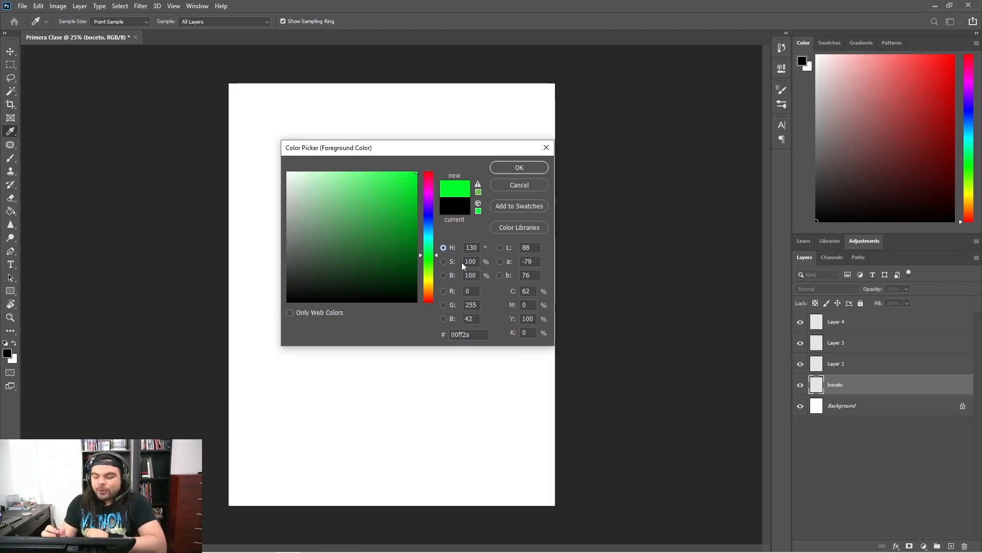
click(412, 171)
drag(412, 171, 266, 173)
mouse_move(326, 180)
mouse_down()
mouse_move(354, 167)
mouse_move(353, 217)
mouse_up()
click(354, 225)
click(359, 227)
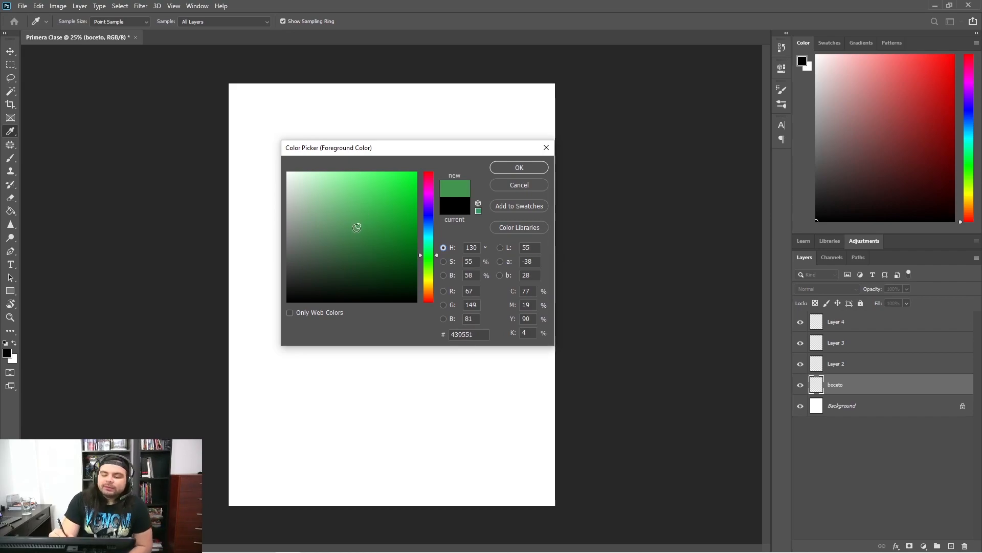
mouse_move(359, 224)
mouse_down()
mouse_move(358, 213)
mouse_move(380, 212)
mouse_move(366, 214)
mouse_up()
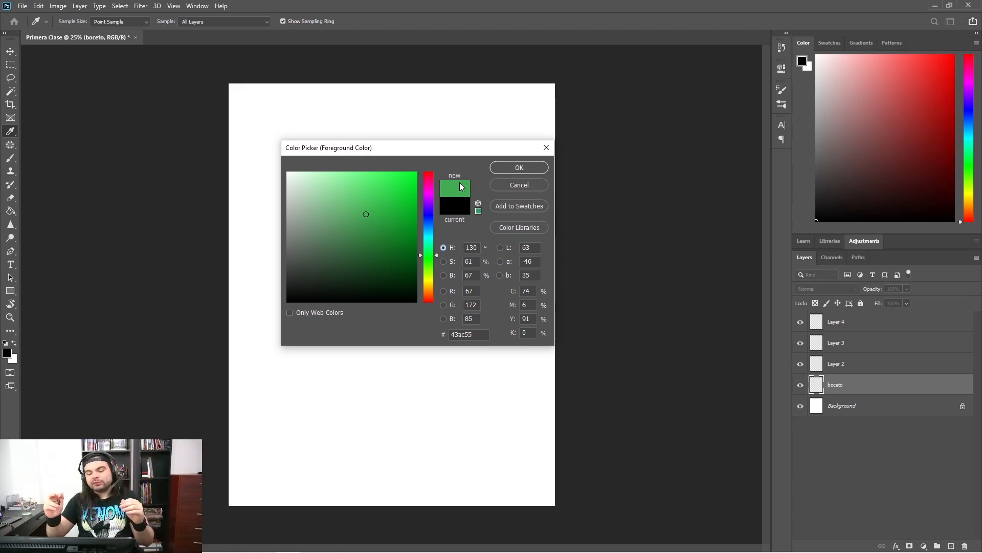
Vary the green's saturation at medium brightness between fully saturated and muted tones, finishing on neutral gray #9c9c9c
drag(363, 217, 433, 215)
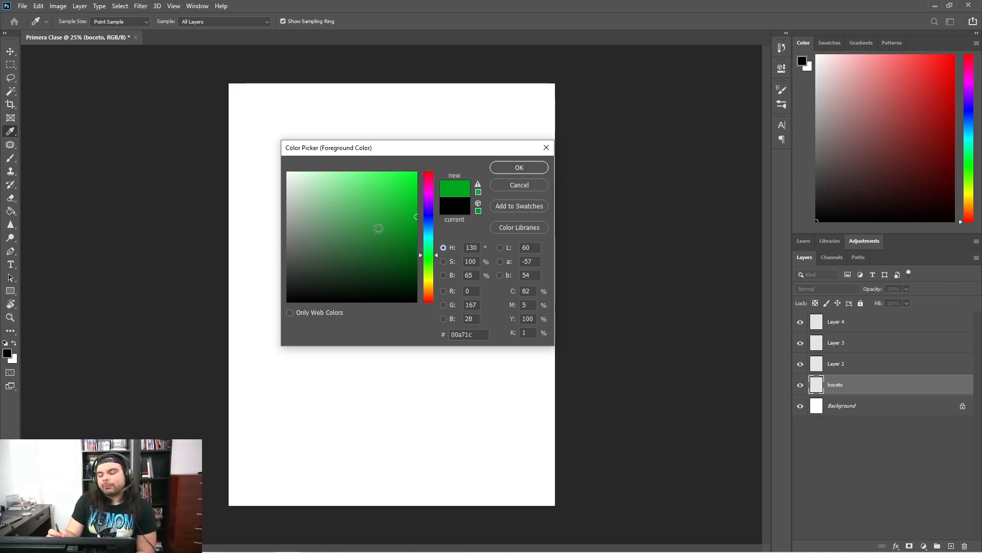
click(359, 215)
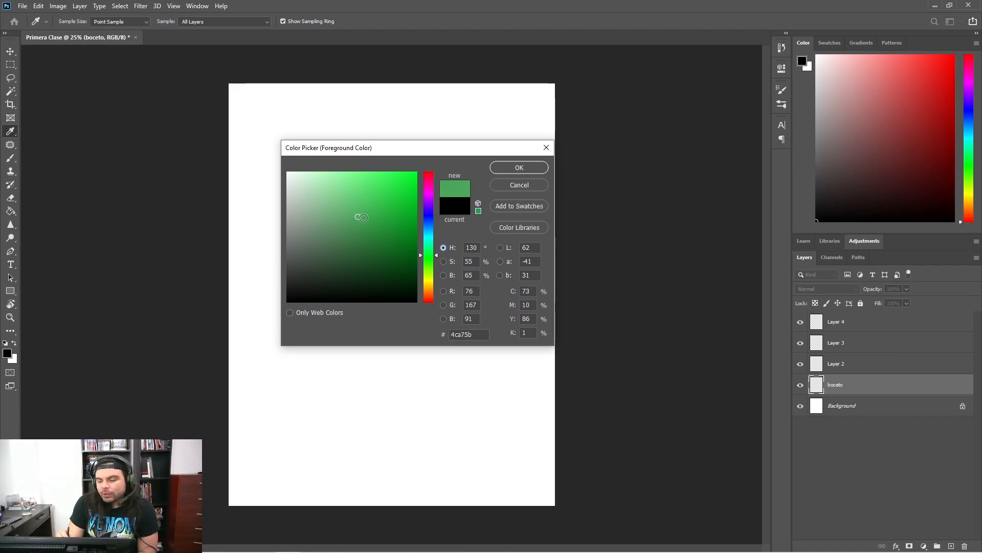
click(381, 215)
drag(381, 214, 417, 211)
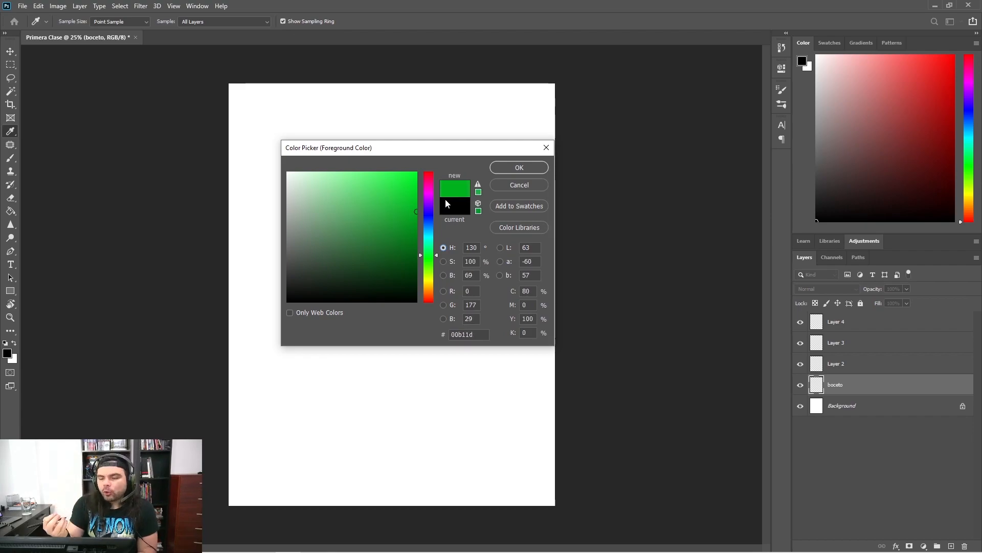
click(360, 218)
drag(360, 218, 281, 223)
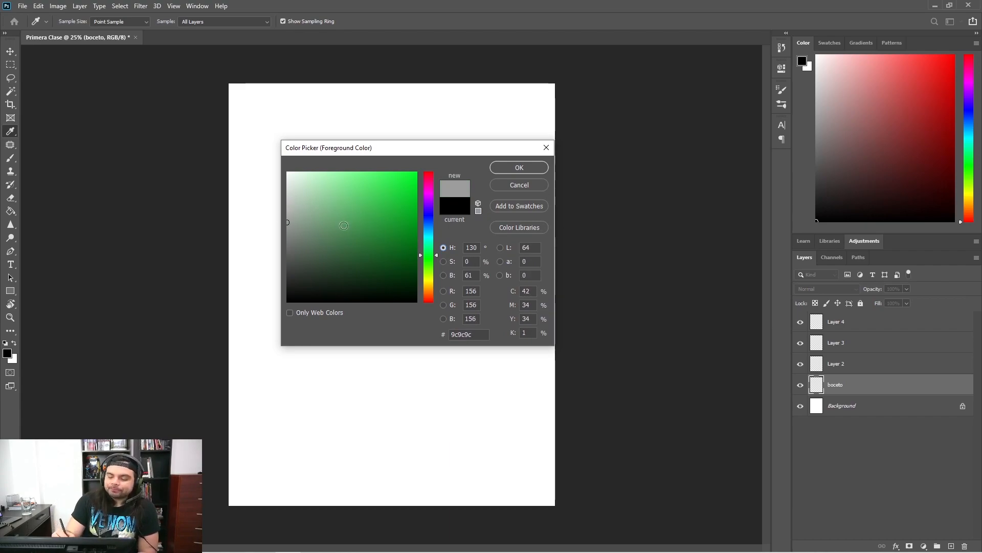
Try green #50ba62 and darker #329443, and sweep the brightness up to #80ff95 and down toward black
drag(352, 195, 199, 220)
click(367, 190)
click(361, 206)
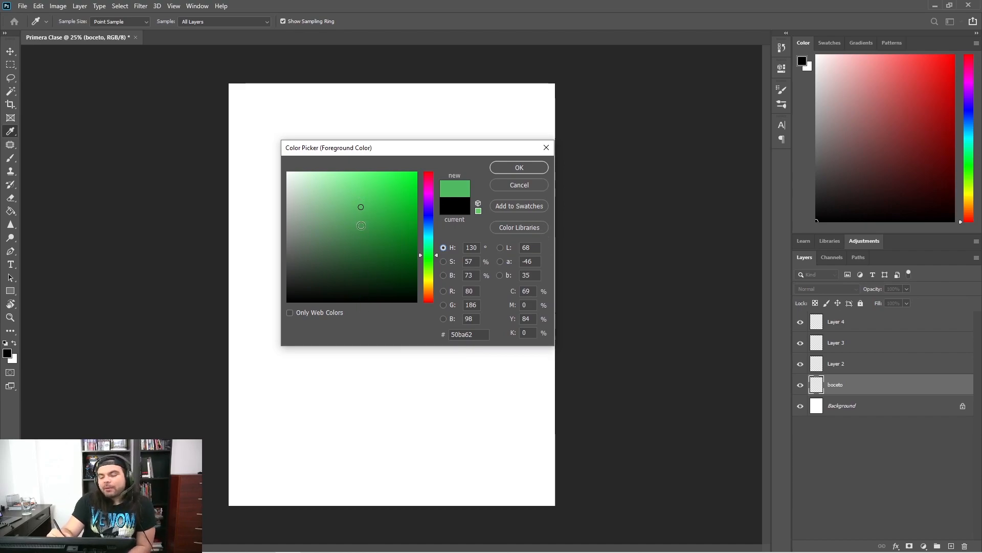
mouse_move(357, 239)
mouse_down()
mouse_move(355, 107)
mouse_move(355, 276)
mouse_move(372, 226)
mouse_up()
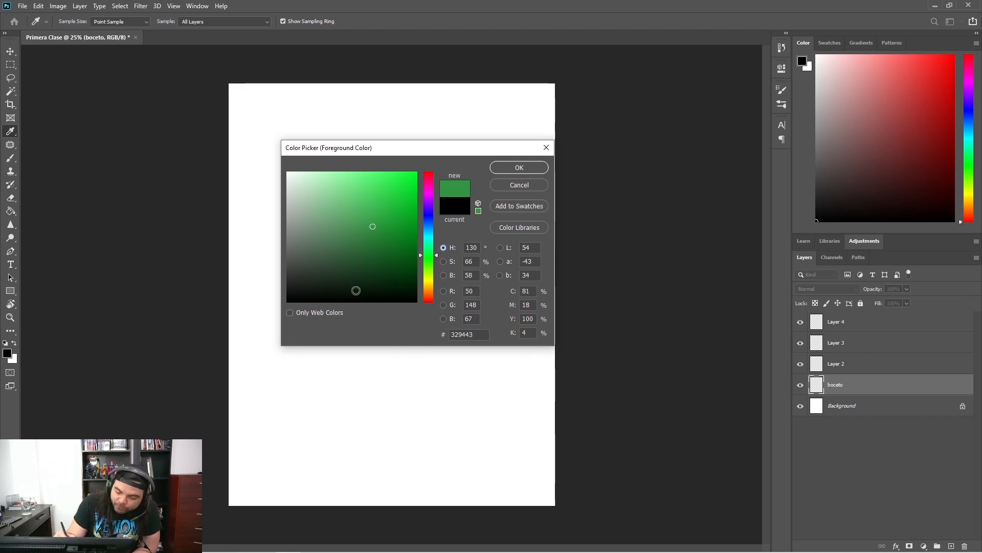
drag(356, 280, 350, 111)
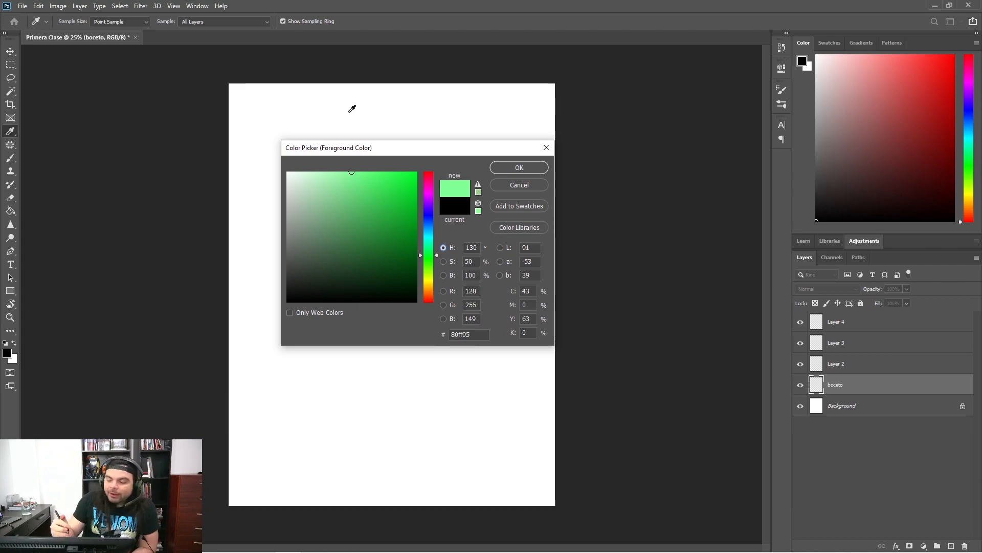
drag(351, 109, 348, 400)
Sample pale green #97e1a3, dark muted green #436047 and richer green #278f38, finishing on #60ce72
mouse_move(367, 220)
mouse_down()
mouse_move(357, 198)
mouse_move(384, 199)
mouse_move(228, 207)
mouse_up()
mouse_move(291, 205)
mouse_down()
mouse_move(259, 175)
mouse_move(235, 106)
mouse_move(283, 165)
mouse_move(217, 342)
mouse_move(220, 213)
mouse_move(276, 213)
mouse_move(265, 262)
mouse_move(302, 206)
mouse_move(339, 210)
mouse_move(327, 261)
mouse_move(348, 207)
mouse_move(329, 215)
mouse_move(330, 184)
mouse_up()
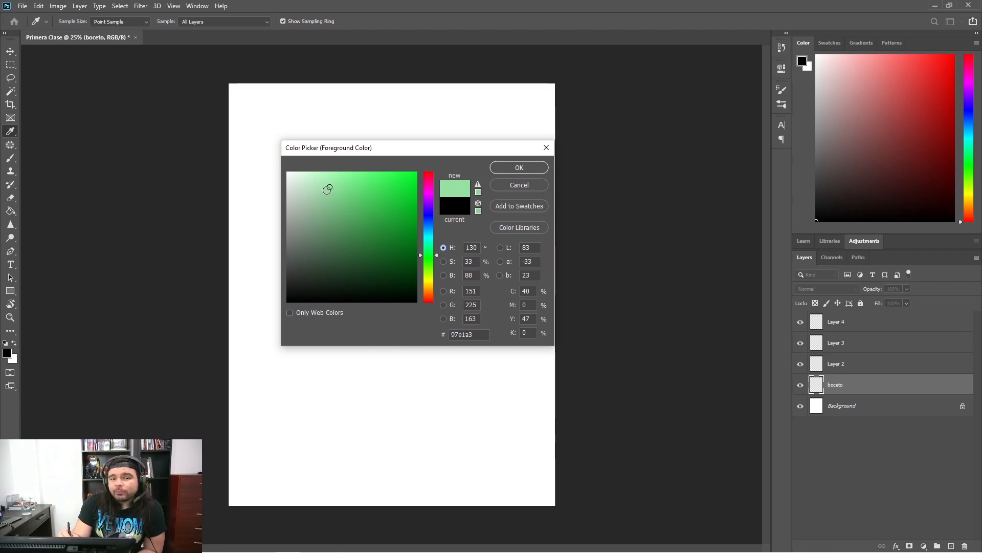
drag(329, 187, 326, 253)
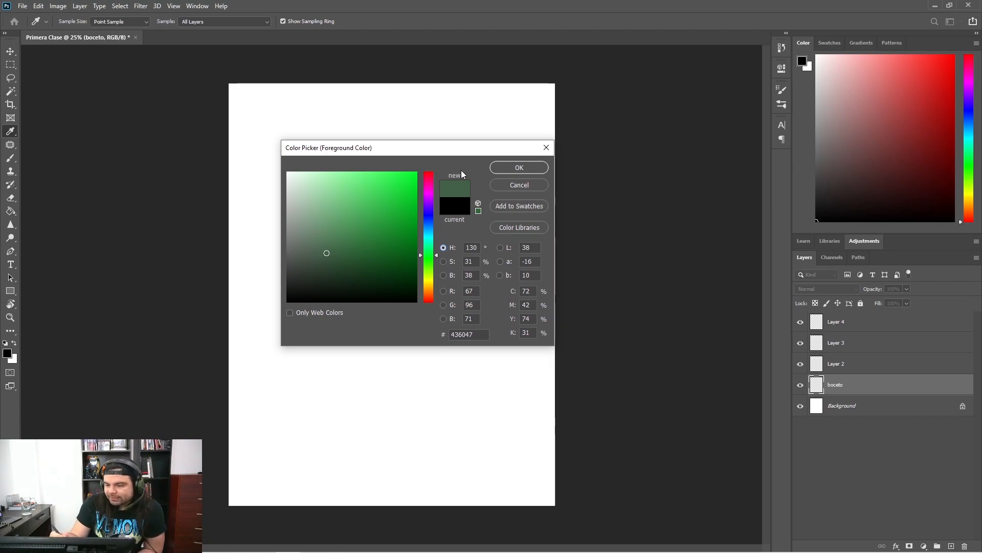
mouse_move(324, 255)
mouse_down()
mouse_move(327, 270)
mouse_move(328, 259)
mouse_move(362, 252)
mouse_move(333, 189)
mouse_move(373, 256)
mouse_move(399, 216)
mouse_up()
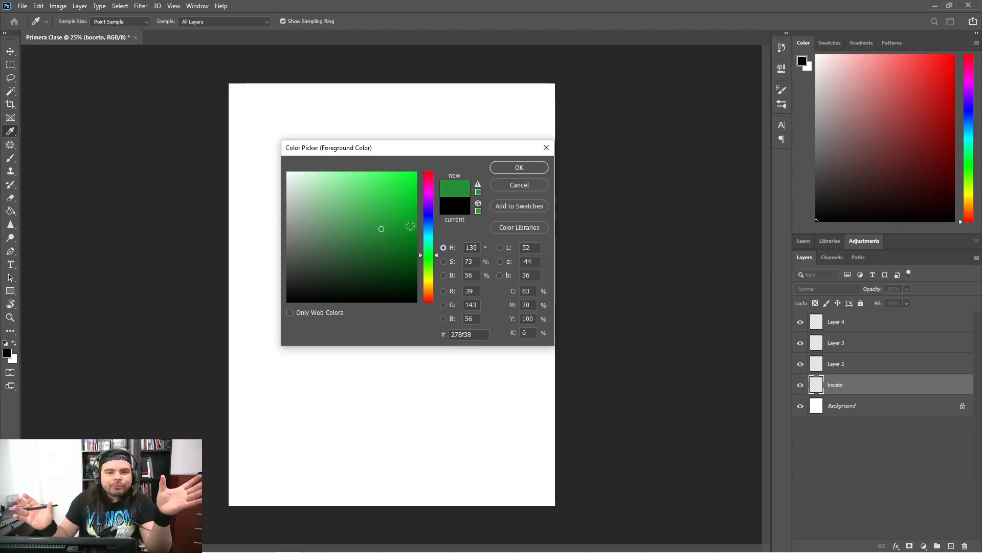
mouse_move(381, 229)
mouse_down()
mouse_move(350, 205)
mouse_move(394, 207)
mouse_move(276, 207)
mouse_move(360, 182)
mouse_move(357, 138)
mouse_move(354, 215)
mouse_move(344, 162)
mouse_move(346, 189)
mouse_move(351, 134)
mouse_move(345, 317)
mouse_move(352, 172)
mouse_move(377, 256)
mouse_move(358, 195)
mouse_up()
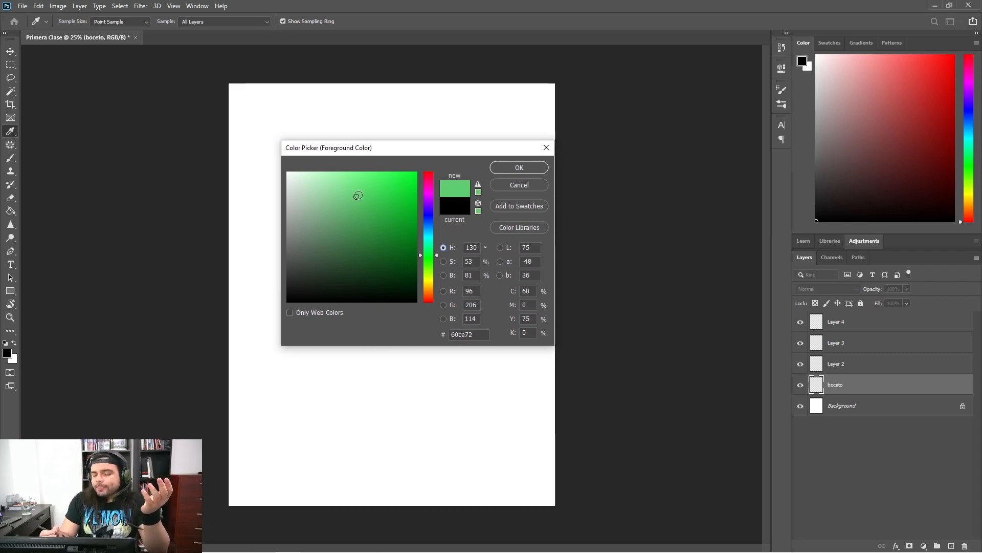
Shift the hue toward cyan, pick a saturated medium-dark teal and apply it as the foreground color
drag(426, 247, 428, 236)
drag(392, 203, 405, 218)
click(529, 167)
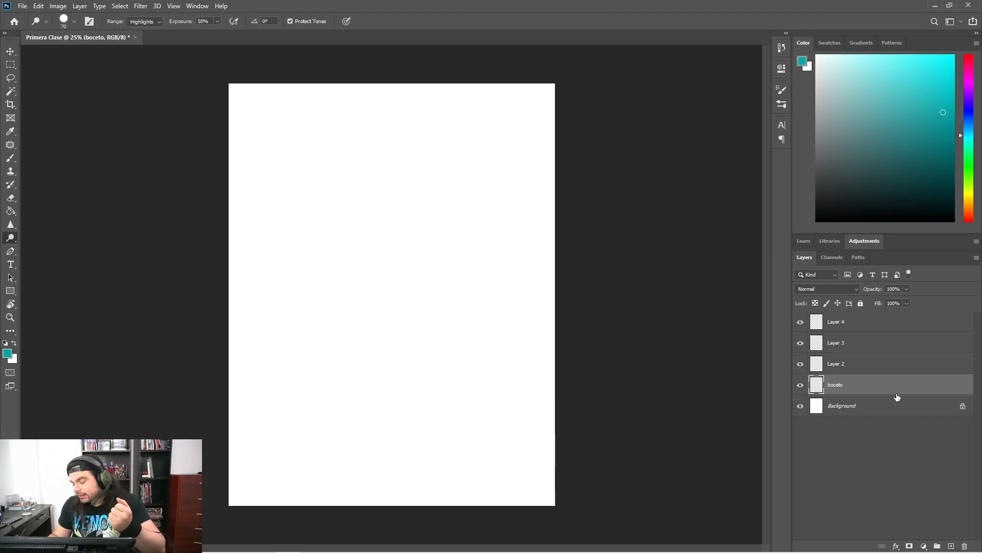
Activate the Brush tool and set its size to 177 px with 100% hardness
click(13, 159)
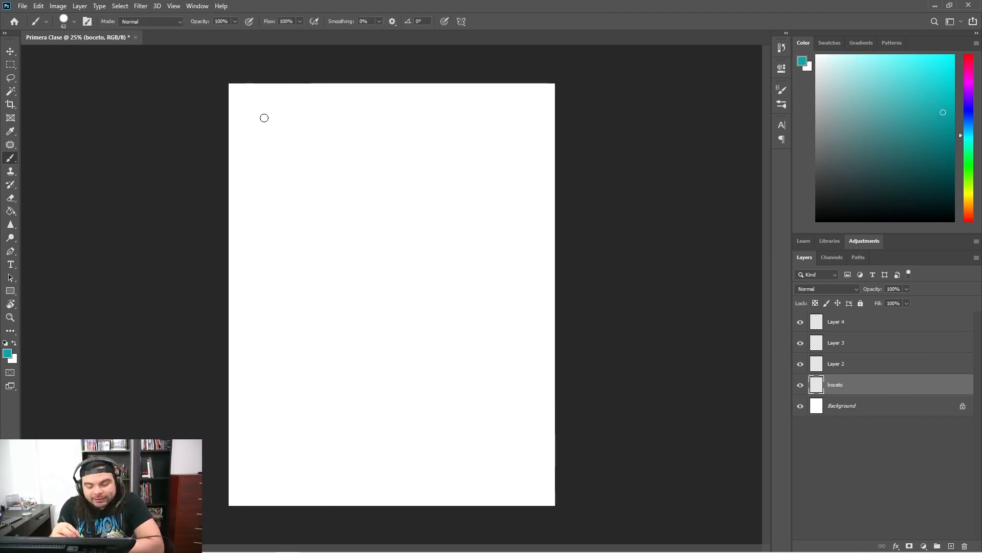
click(64, 21)
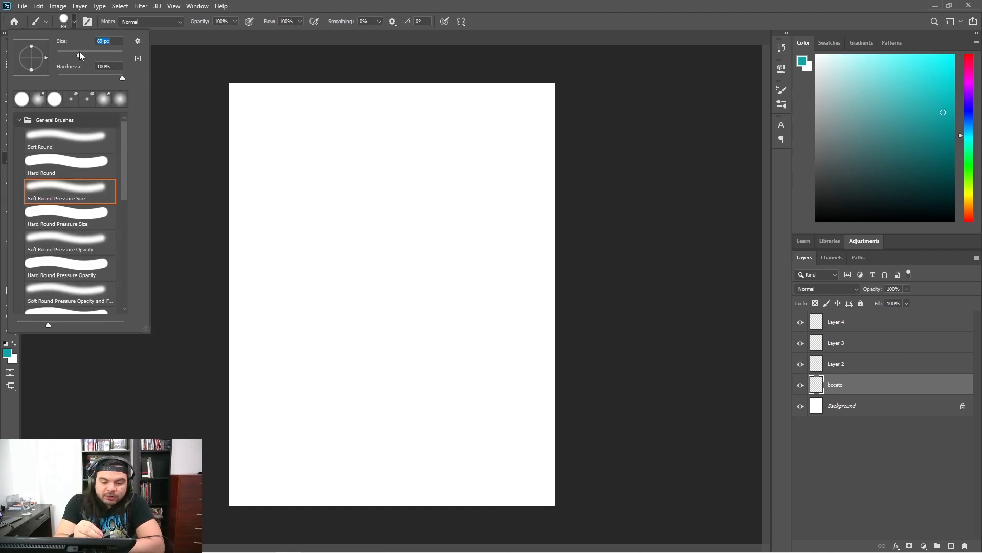
drag(85, 53, 86, 53)
click(125, 78)
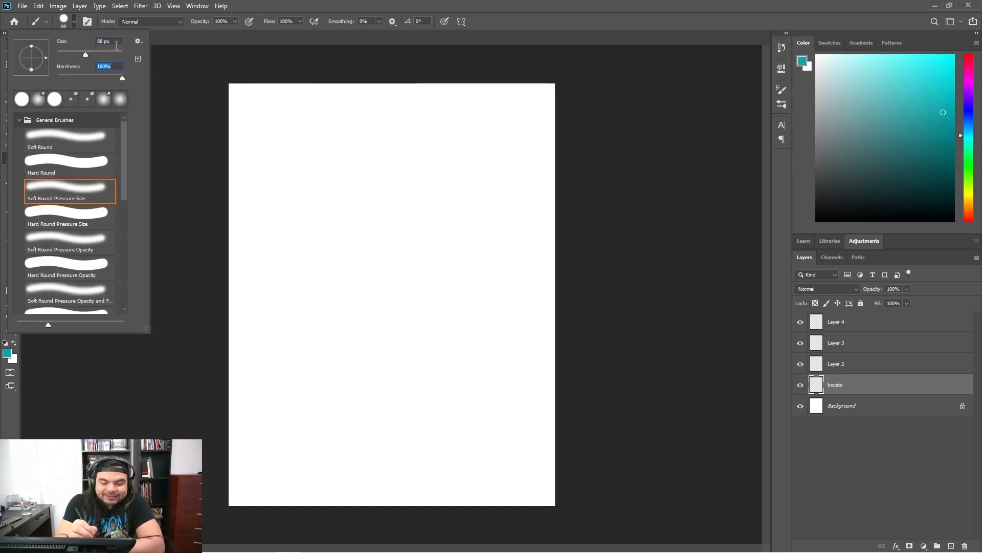
drag(85, 51, 93, 52)
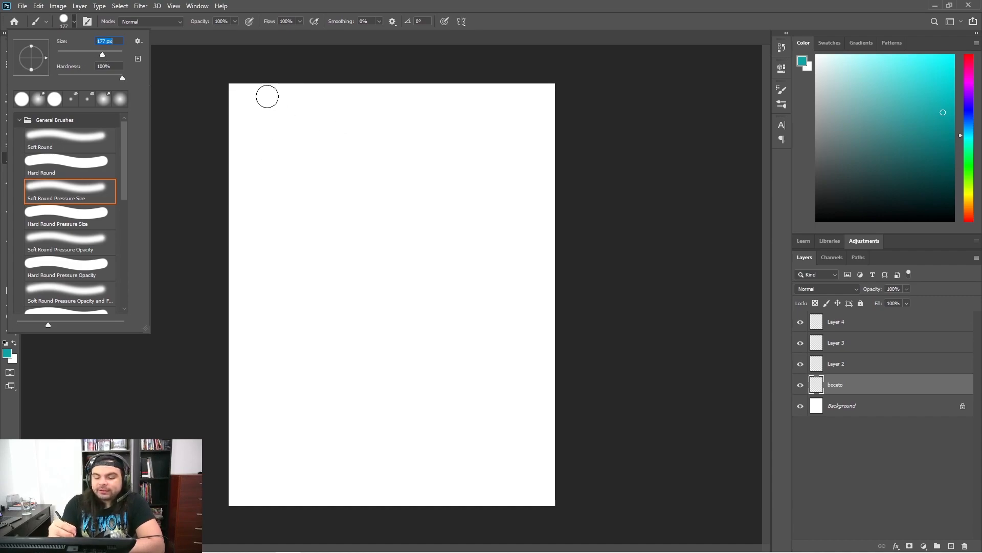
click(177, 57)
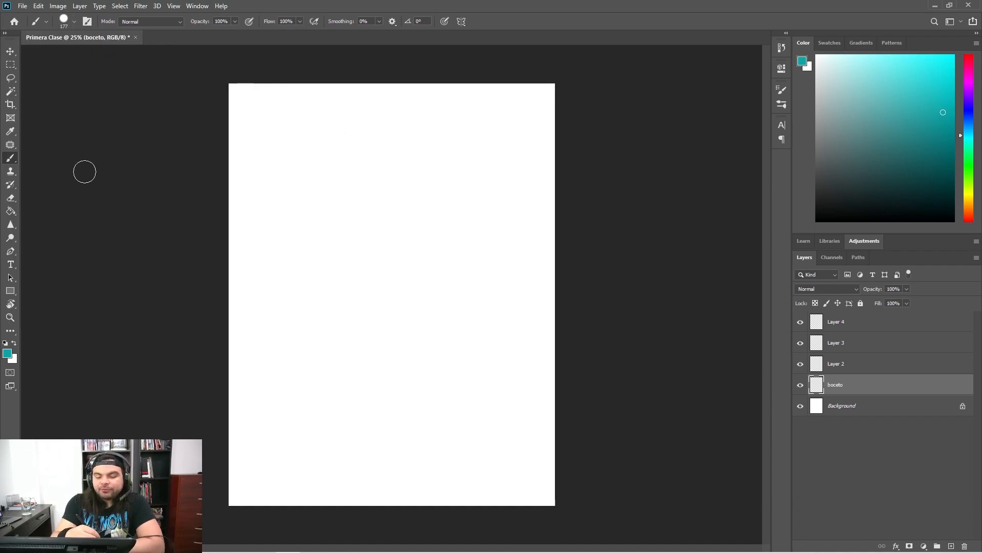
Paint a teal zigzag and a dot across the upper canvas, and add a larger dot below with the brush at 464 px
mouse_move(252, 127)
mouse_down()
mouse_move(300, 99)
mouse_move(280, 176)
mouse_move(289, 199)
mouse_move(366, 113)
mouse_move(360, 224)
mouse_move(437, 126)
mouse_move(431, 232)
mouse_move(519, 126)
mouse_up()
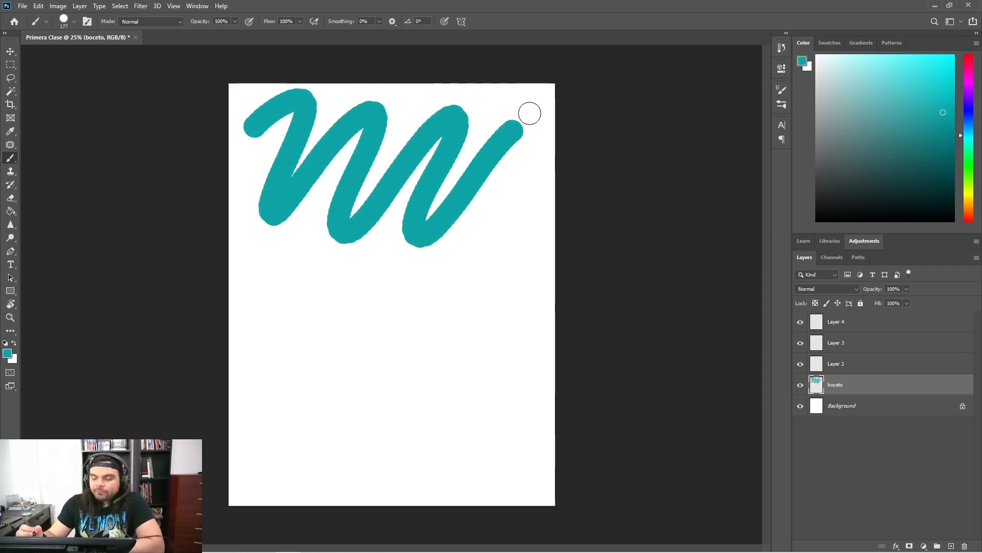
click(520, 194)
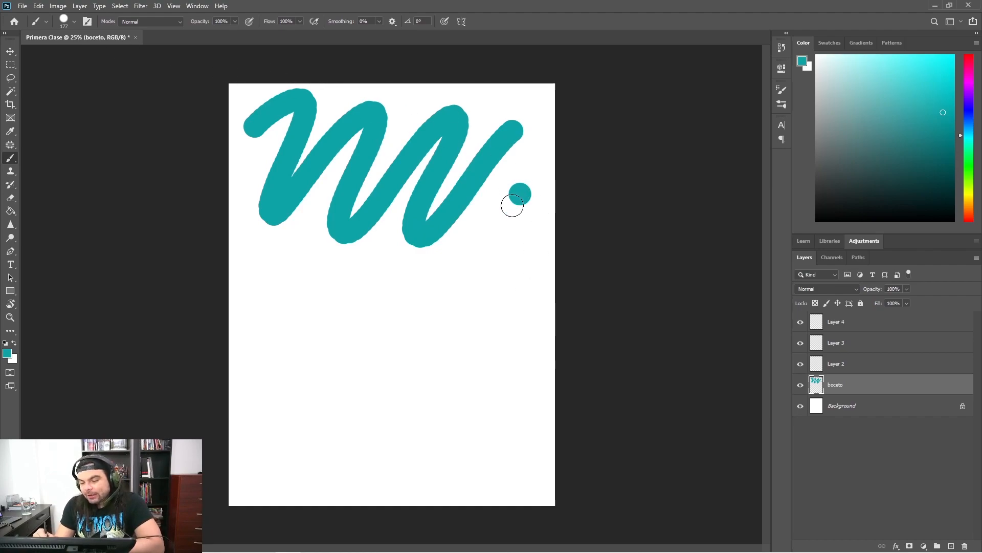
click(64, 21)
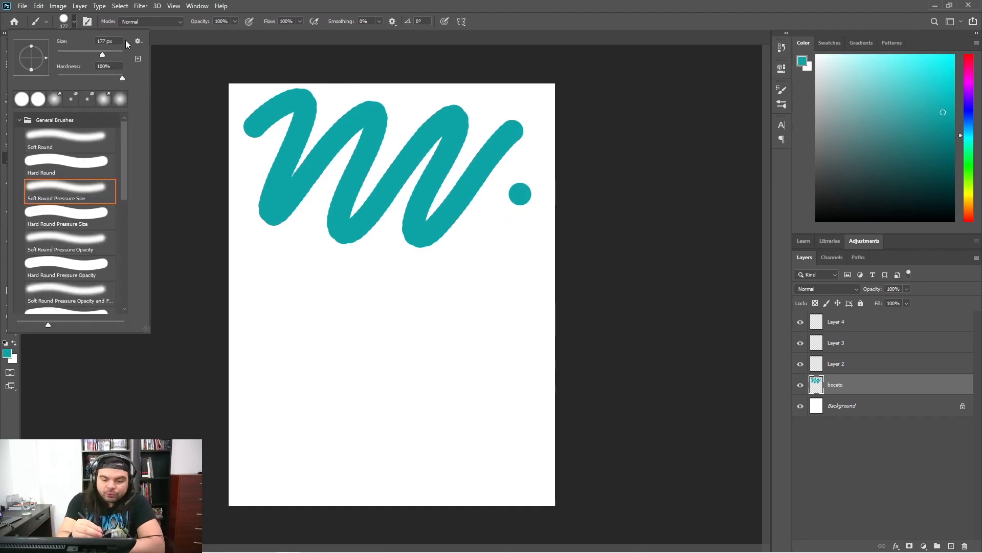
drag(96, 54, 110, 54)
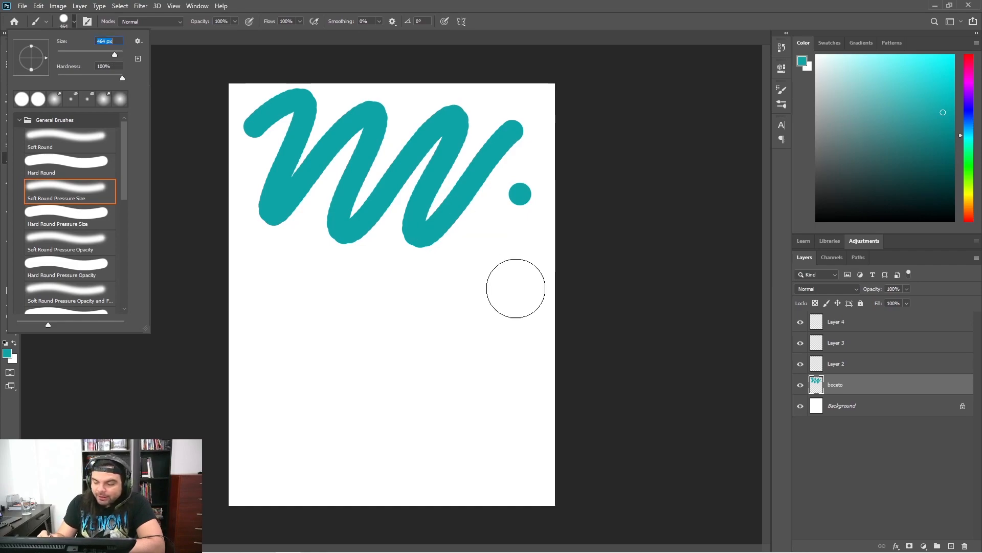
click(524, 256)
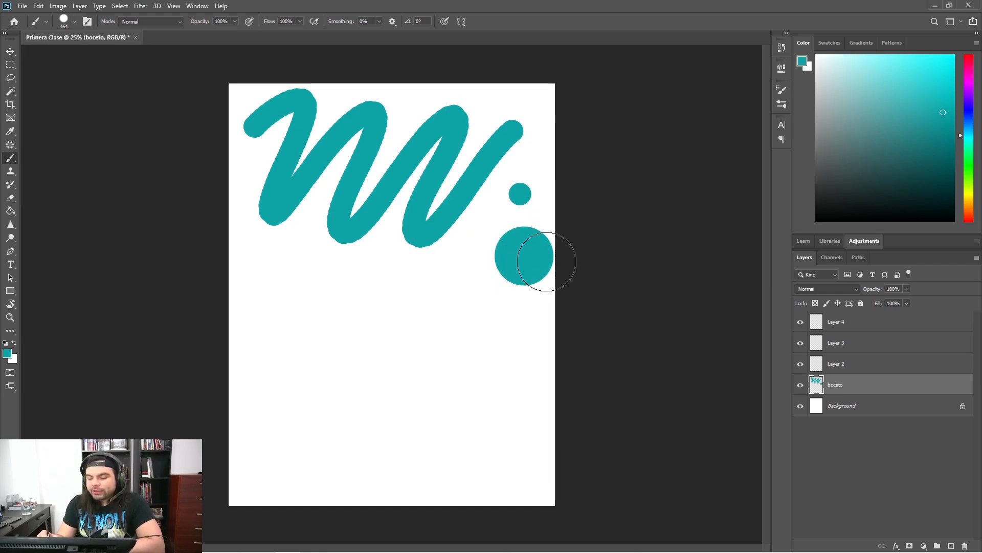
Compare the brush at 0% and 100% hardness, finishing on 0% for a soft edge
click(64, 21)
mouse_move(116, 76)
mouse_down()
mouse_move(30, 79)
mouse_move(11, 92)
mouse_up()
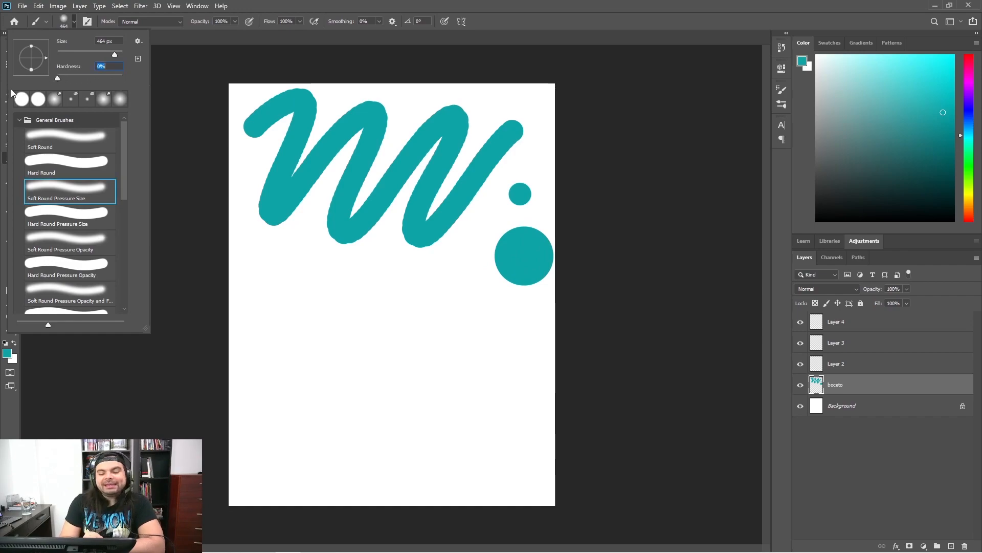
click(178, 51)
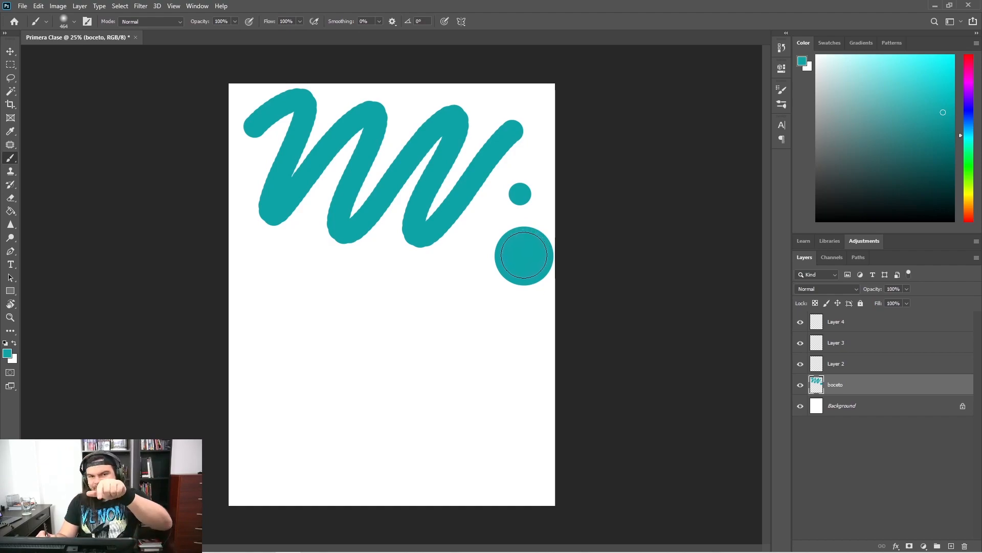
click(66, 20)
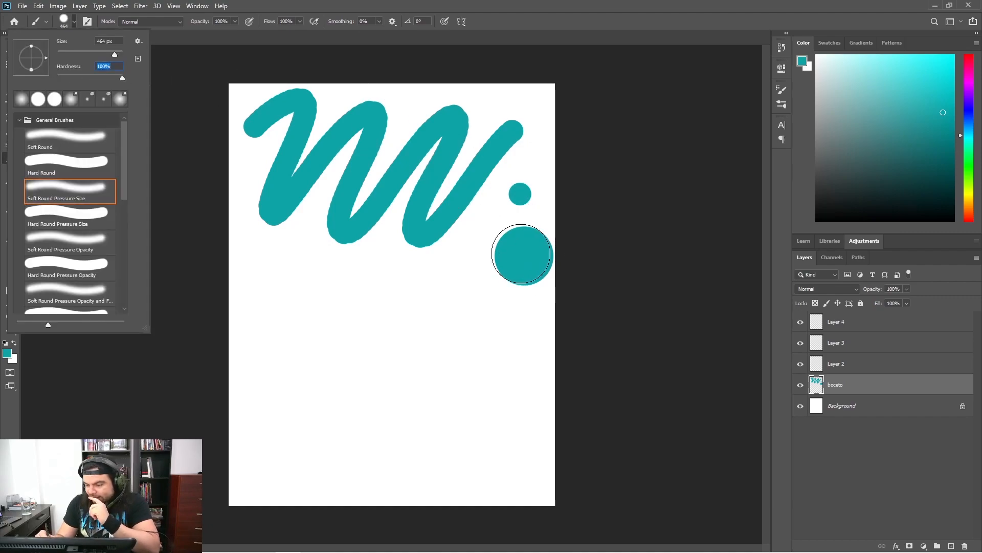
drag(79, 77, 26, 74)
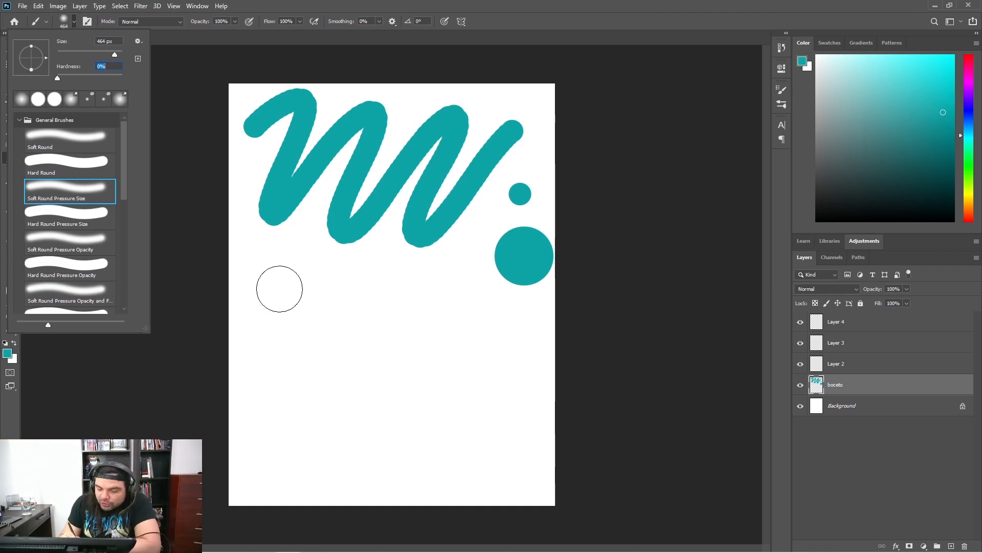
key(Return)
Paint a soft-edged teal dot, a wide zigzag and a blob across the lower half of the canvas
click(279, 289)
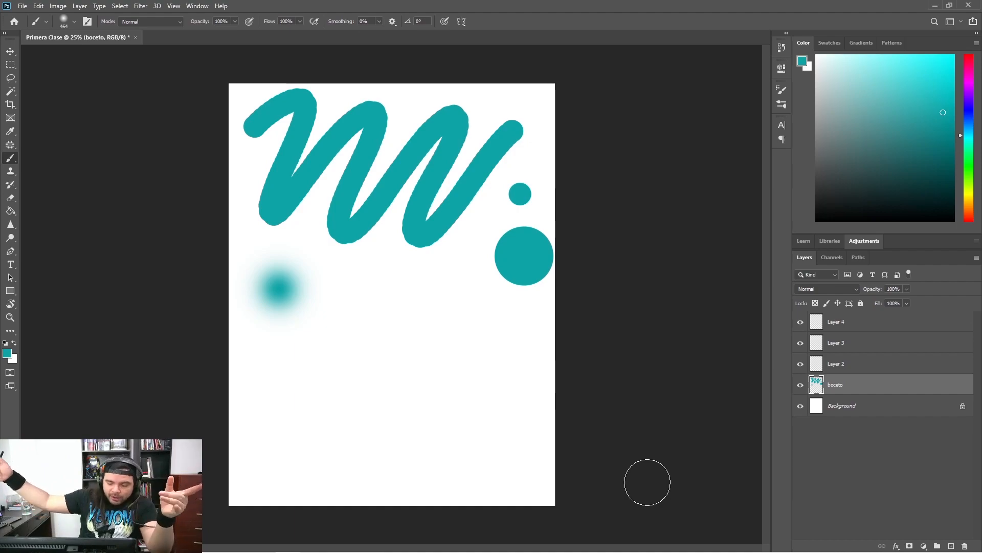
mouse_move(247, 364)
mouse_down()
mouse_move(269, 361)
mouse_move(305, 378)
mouse_move(334, 418)
mouse_move(423, 286)
mouse_move(399, 436)
mouse_move(474, 347)
mouse_move(519, 409)
mouse_move(623, 387)
mouse_up()
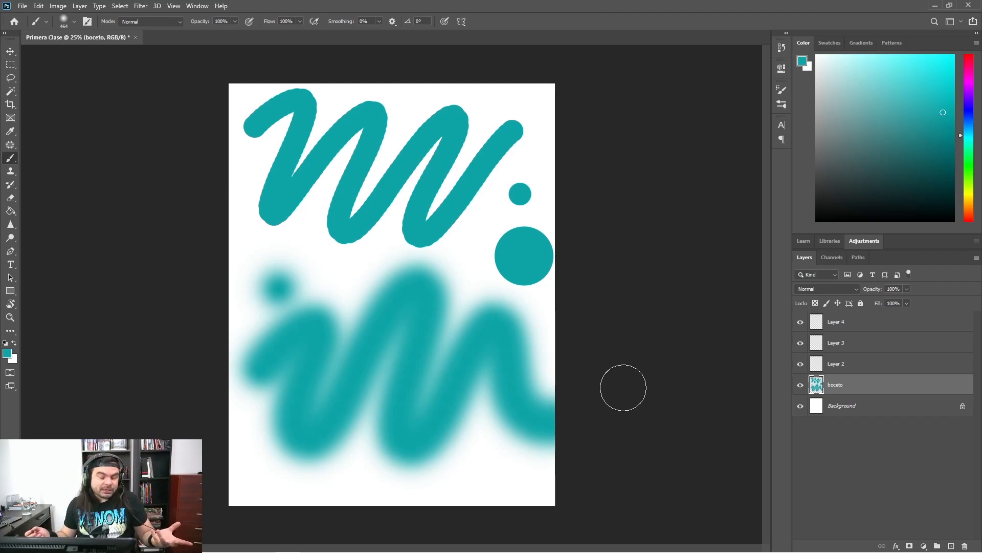
mouse_move(491, 471)
mouse_down()
mouse_move(486, 460)
mouse_move(508, 438)
mouse_up()
Set the brush hardness to 100% and paint over the entire canvas in teal on the boceto layer
click(62, 19)
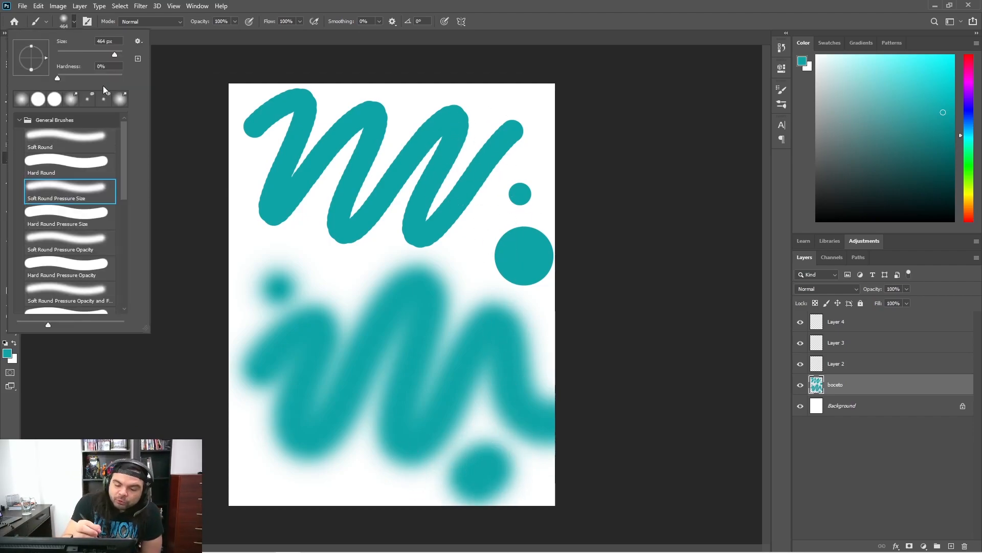
drag(60, 74, 132, 74)
mouse_move(384, 116)
mouse_down()
mouse_move(380, 149)
mouse_move(324, 238)
mouse_move(320, 283)
mouse_move(279, 366)
mouse_up()
mouse_move(368, 151)
mouse_down()
mouse_move(562, 269)
mouse_move(505, 154)
mouse_move(507, 111)
mouse_move(452, 125)
mouse_move(318, 374)
mouse_move(405, 229)
mouse_move(563, 121)
mouse_move(375, 295)
mouse_move(227, 477)
mouse_move(383, 407)
mouse_move(566, 403)
mouse_move(613, 454)
mouse_move(601, 500)
mouse_move(546, 275)
mouse_move(548, 92)
mouse_move(525, 245)
mouse_move(251, 120)
mouse_move(232, 129)
mouse_move(269, 122)
mouse_move(270, 222)
mouse_move(234, 367)
mouse_move(229, 198)
mouse_move(240, 133)
mouse_up()
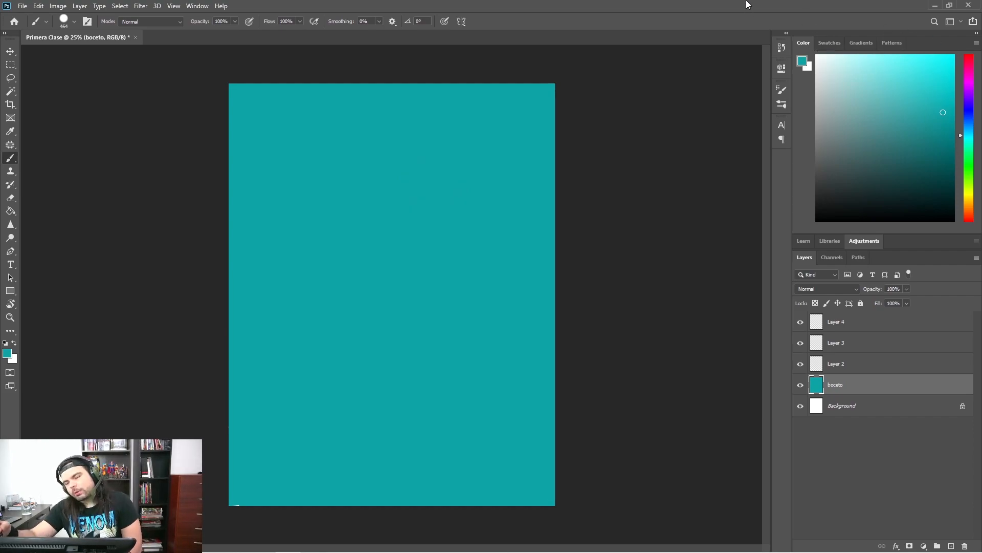
Choose a light cyan, set the brush size to 84 px, and paint a zigzag across the canvas's upper left on the boceto layer
drag(913, 68, 903, 63)
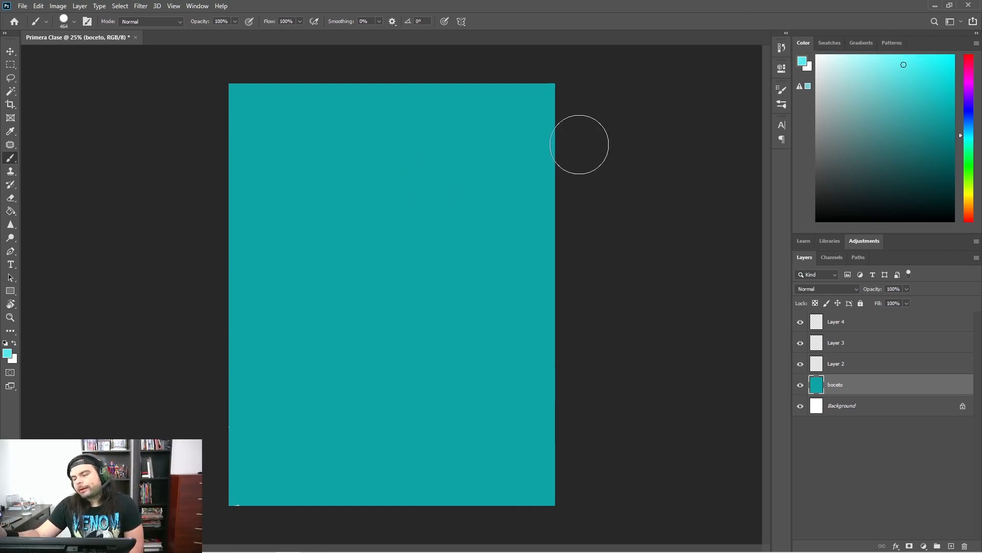
click(64, 20)
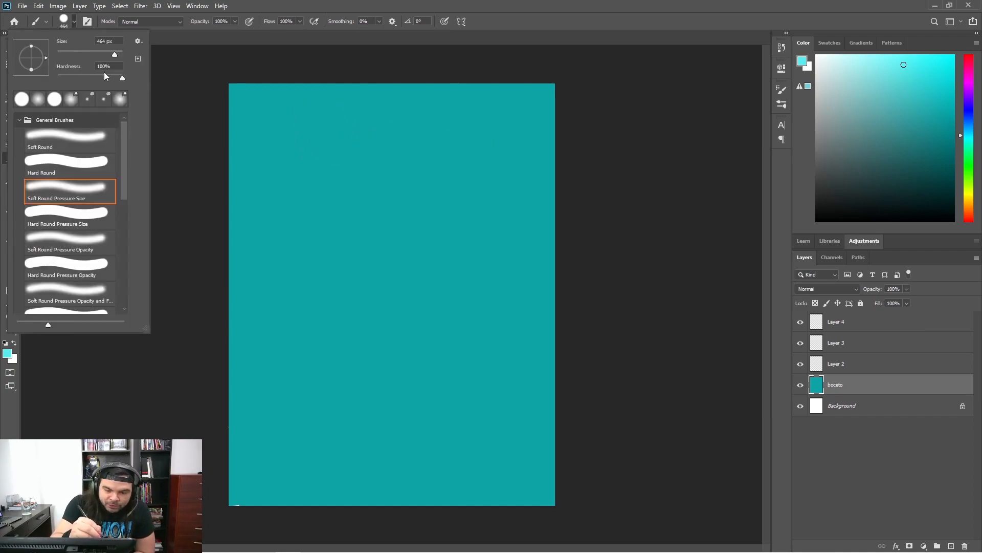
drag(109, 56, 86, 53)
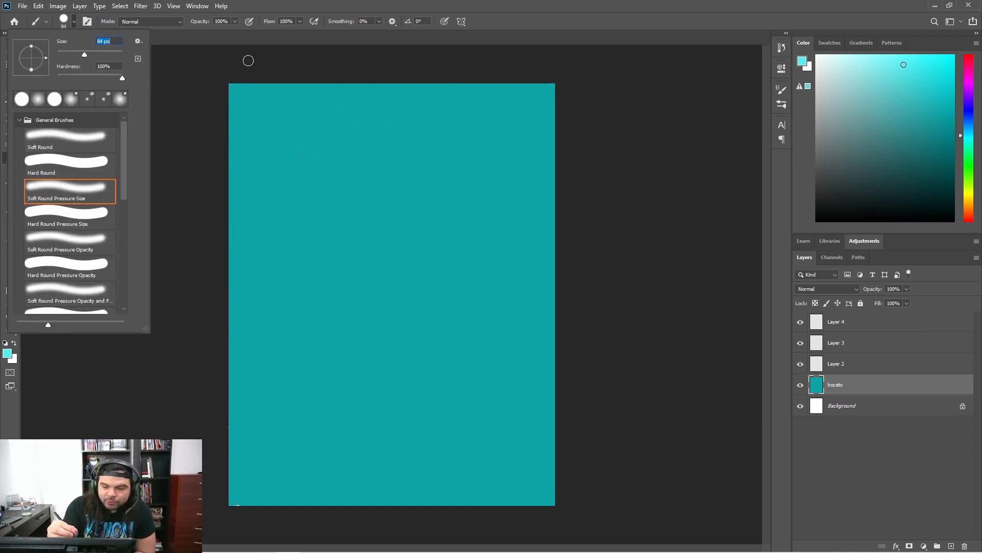
click(285, 73)
mouse_move(251, 123)
mouse_down()
mouse_move(281, 102)
mouse_move(263, 206)
mouse_move(345, 113)
mouse_move(370, 184)
mouse_move(419, 110)
mouse_up()
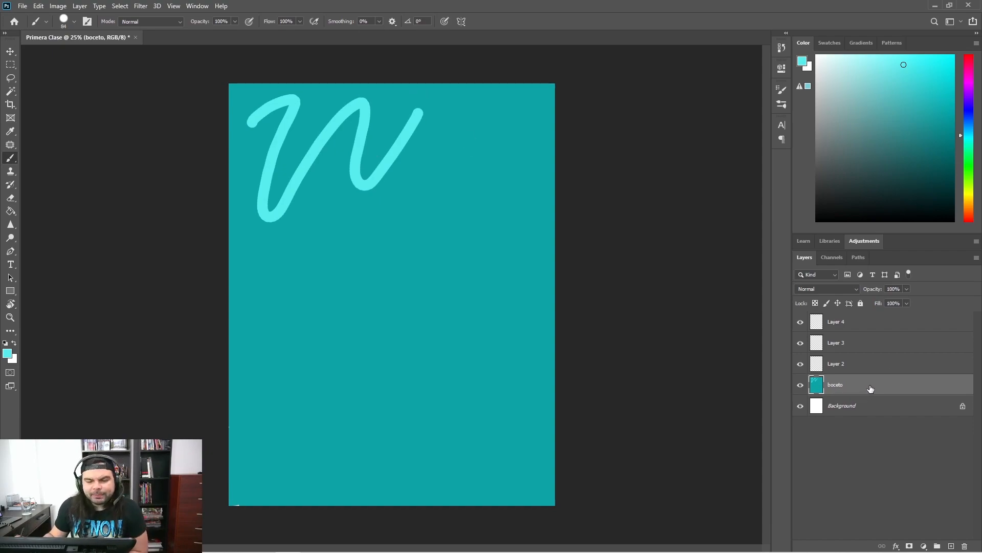
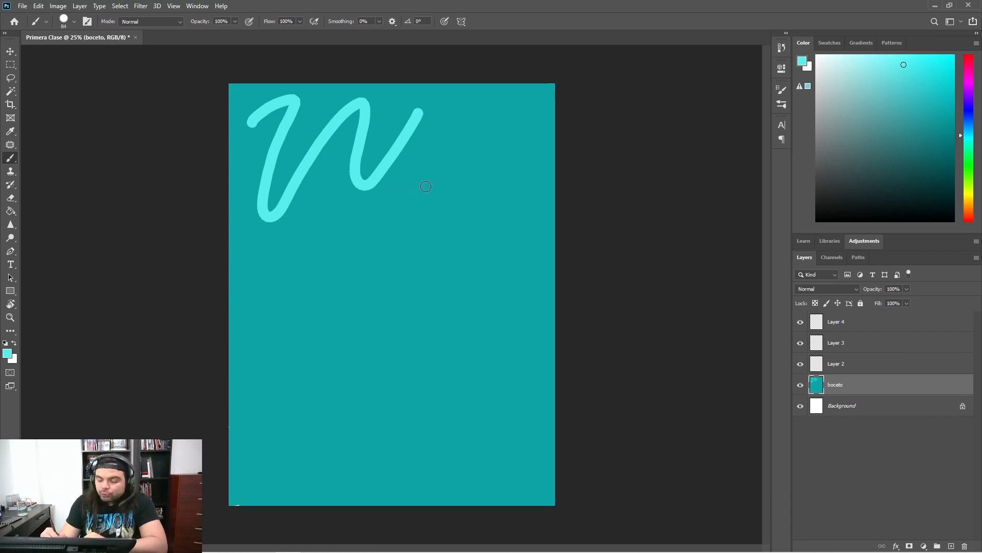
Paint a dense light green scribble on Layer 2, over the upper right of the teal canvas
click(918, 361)
drag(963, 137, 971, 160)
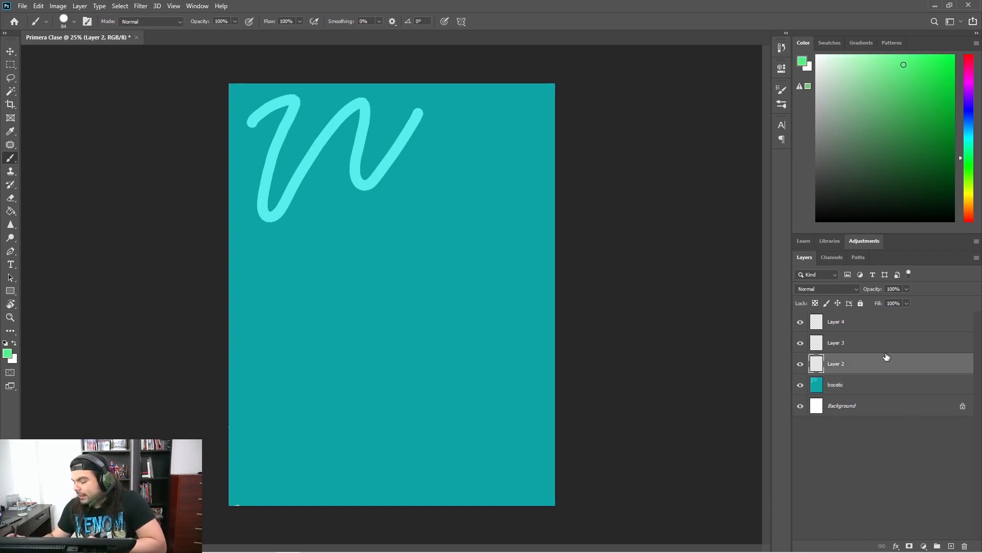
mouse_move(461, 125)
mouse_down()
mouse_move(394, 200)
mouse_move(473, 172)
mouse_move(498, 179)
mouse_move(455, 227)
mouse_move(470, 254)
mouse_move(511, 260)
mouse_move(502, 286)
mouse_up()
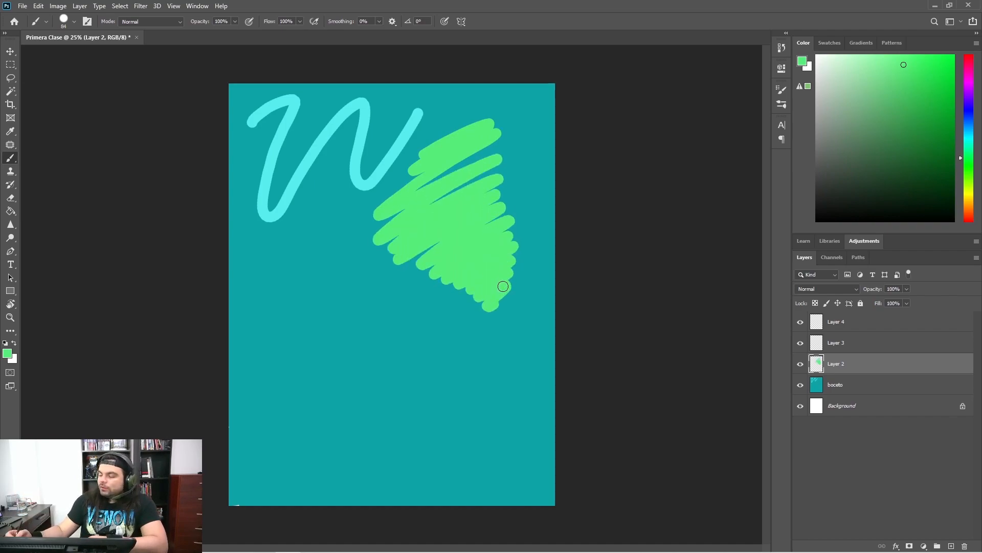
Paint a long pink scribble on the boceto layer down the canvas's right side, beneath the green scribble
click(867, 381)
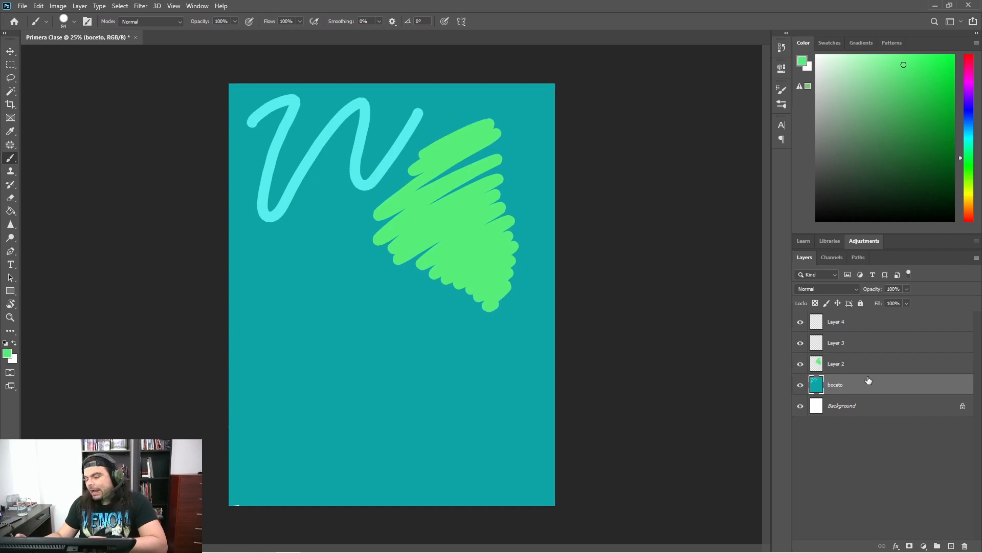
click(969, 58)
mouse_move(481, 94)
mouse_down()
mouse_move(522, 123)
mouse_move(516, 175)
mouse_move(525, 218)
mouse_move(509, 314)
mouse_move(485, 352)
mouse_up()
mouse_move(497, 203)
mouse_down()
mouse_move(510, 143)
mouse_move(490, 150)
mouse_move(503, 247)
mouse_up()
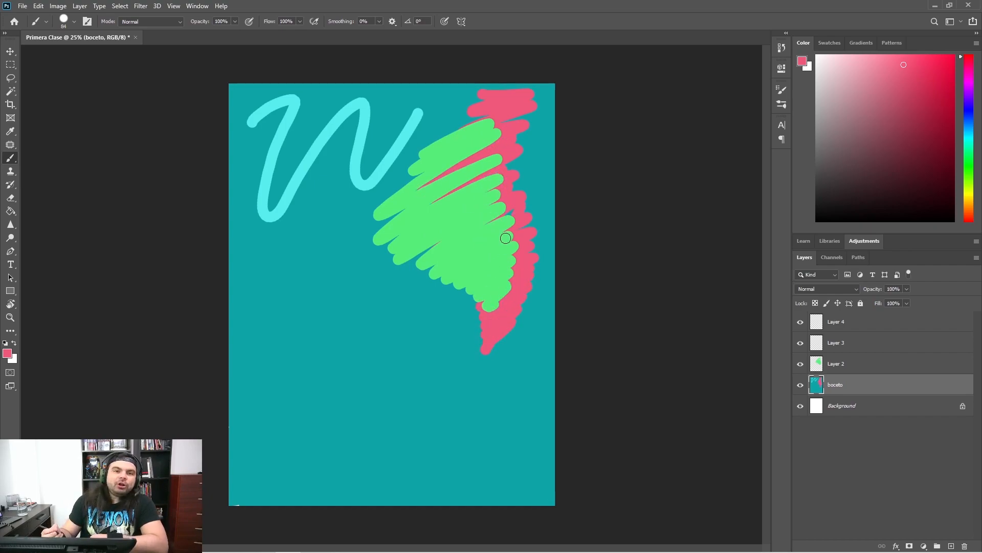
drag(509, 313, 492, 365)
mouse_move(457, 392)
mouse_down()
mouse_move(424, 425)
mouse_move(506, 361)
mouse_move(397, 430)
mouse_move(479, 428)
mouse_up()
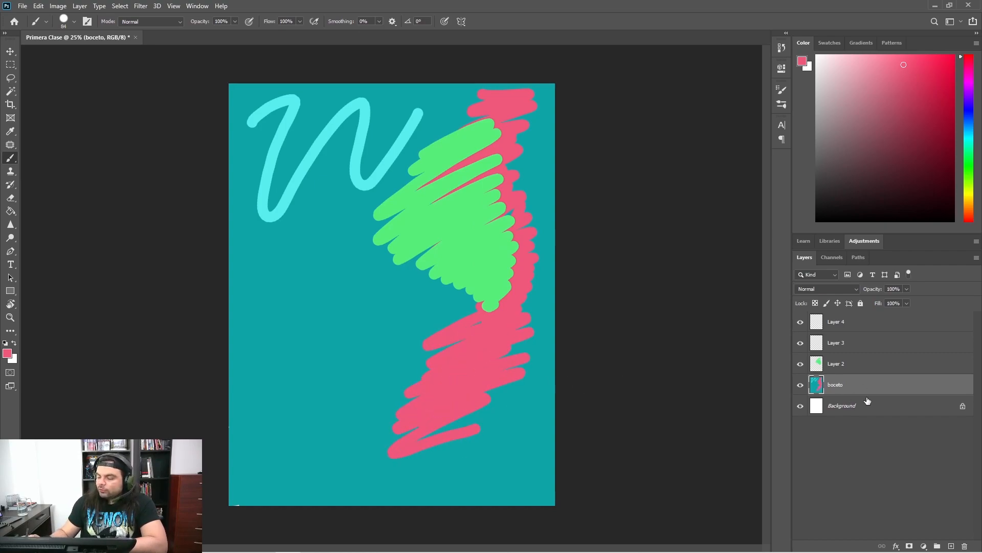
On Layer 2, paint a yellowish-green zigzag at 35% brush opacity from the middle left across the pink scribble to the lower right
click(858, 365)
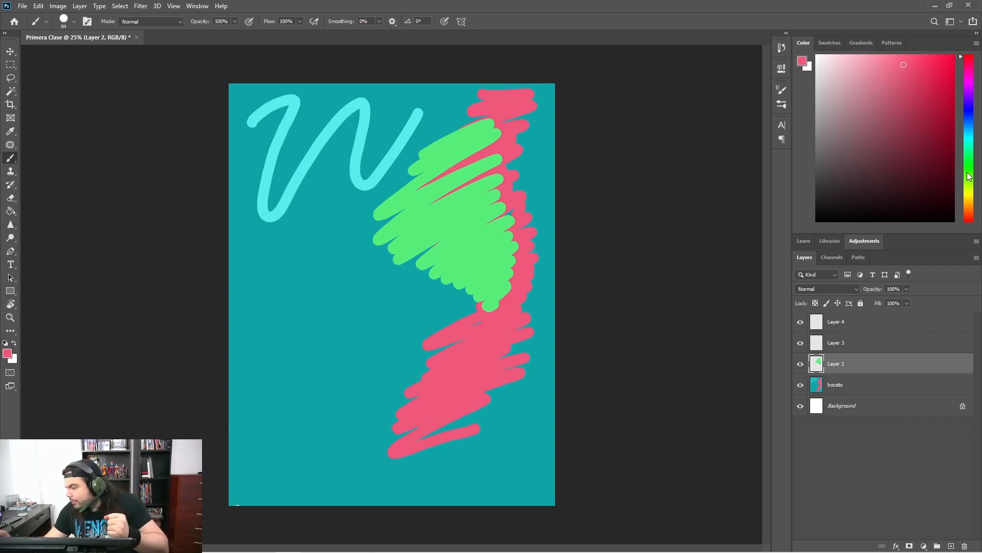
drag(968, 172, 972, 168)
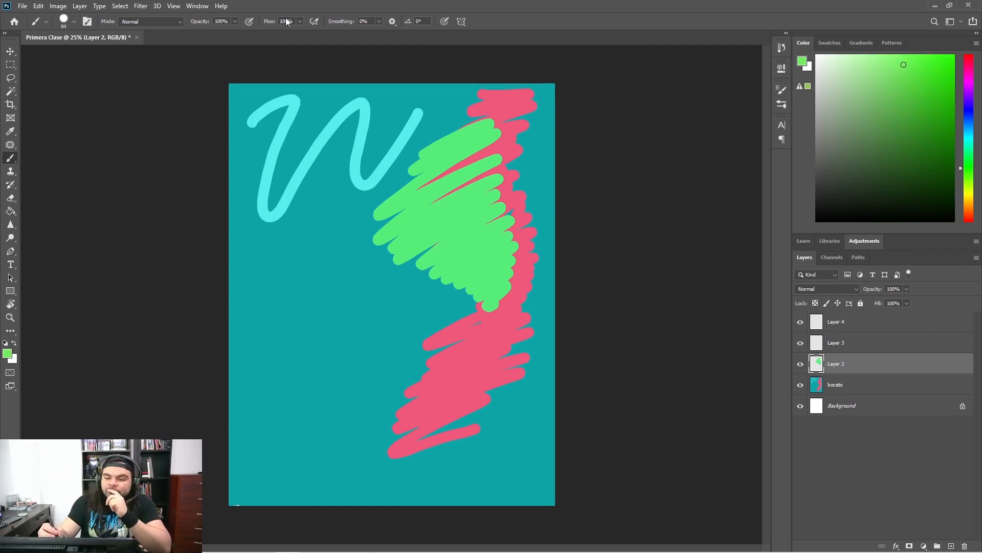
drag(202, 24, 171, 37)
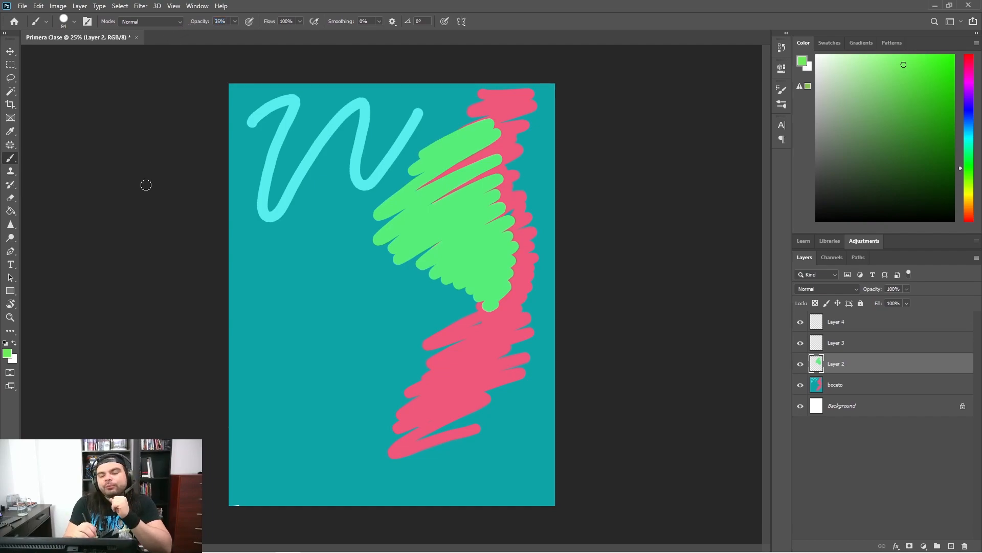
drag(274, 265, 259, 275)
mouse_move(296, 246)
mouse_down()
mouse_move(316, 242)
mouse_move(254, 313)
mouse_move(334, 257)
mouse_move(269, 326)
mouse_move(318, 288)
mouse_move(325, 330)
mouse_move(368, 316)
mouse_move(353, 347)
mouse_move(408, 324)
mouse_move(391, 360)
mouse_move(447, 337)
mouse_move(455, 368)
mouse_move(505, 349)
mouse_move(456, 399)
mouse_move(519, 378)
mouse_move(504, 481)
mouse_move(521, 470)
mouse_up()
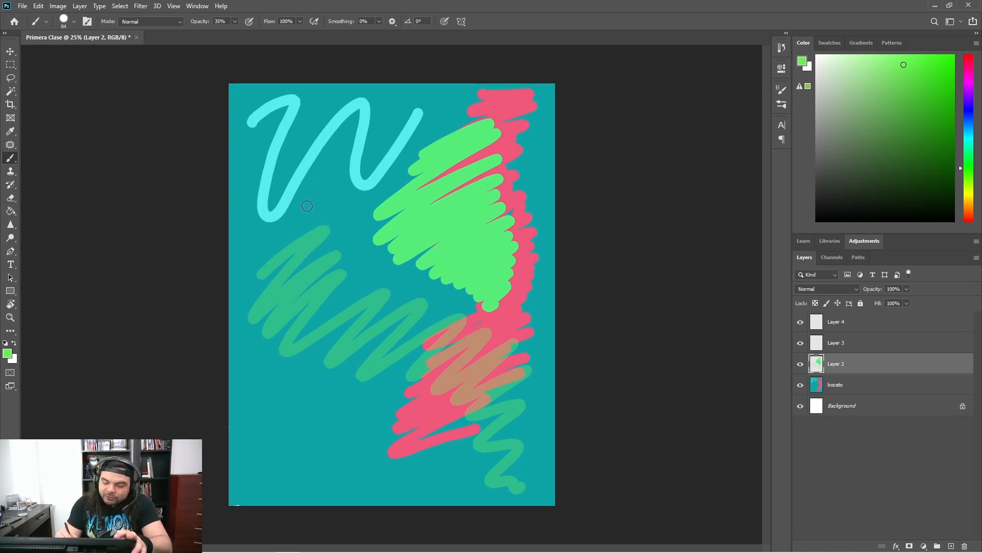
Overlap more translucent green strokes on the zigzag and pink area to build up color, and return the brush opacity to 100%
mouse_move(237, 256)
mouse_down()
mouse_move(316, 206)
mouse_move(271, 237)
mouse_move(332, 209)
mouse_move(257, 277)
mouse_move(321, 232)
mouse_move(249, 320)
mouse_move(310, 246)
mouse_move(272, 288)
mouse_move(325, 262)
mouse_move(267, 320)
mouse_move(337, 260)
mouse_move(268, 330)
mouse_move(342, 276)
mouse_move(282, 352)
mouse_move(346, 292)
mouse_move(365, 297)
mouse_move(364, 306)
mouse_move(316, 365)
mouse_move(436, 306)
mouse_move(447, 310)
mouse_move(416, 353)
mouse_move(418, 376)
mouse_move(506, 372)
mouse_up()
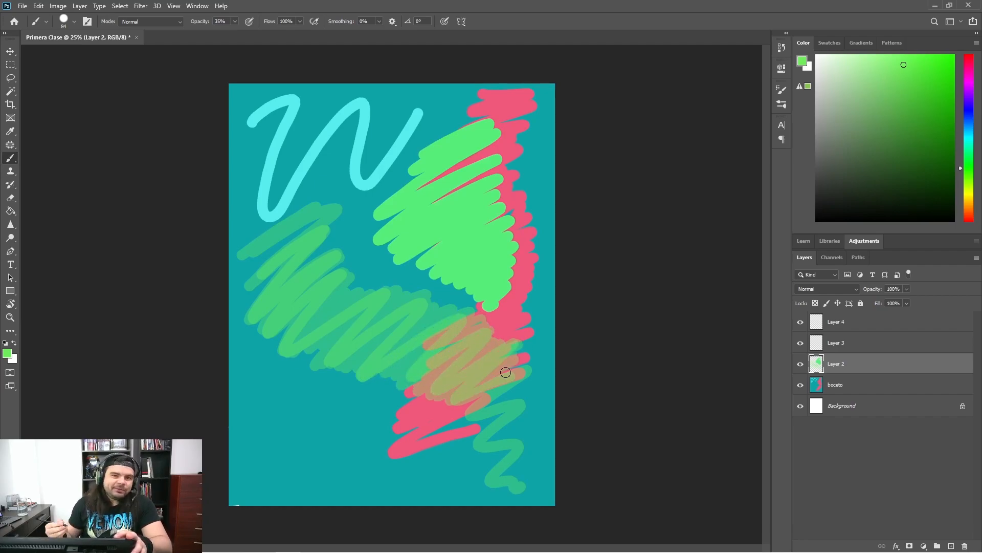
mouse_move(344, 176)
mouse_down()
mouse_move(341, 263)
mouse_move(332, 265)
mouse_move(306, 228)
mouse_move(290, 370)
mouse_move(324, 364)
mouse_move(341, 324)
mouse_move(358, 325)
mouse_move(385, 374)
mouse_move(421, 400)
mouse_move(462, 323)
mouse_move(473, 385)
mouse_move(506, 362)
mouse_up()
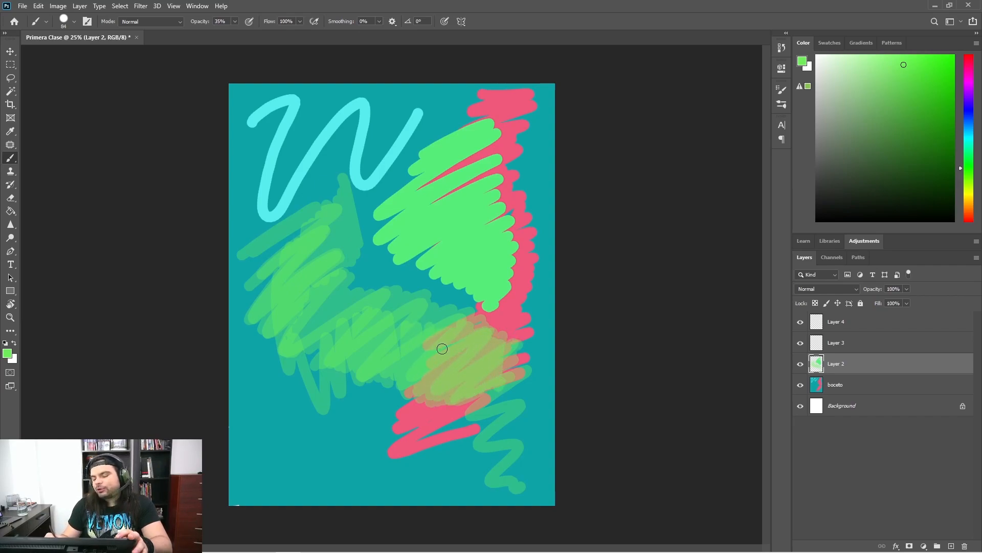
mouse_move(440, 358)
mouse_down()
mouse_move(429, 391)
mouse_move(515, 341)
mouse_move(487, 347)
mouse_move(503, 343)
mouse_move(426, 392)
mouse_move(490, 354)
mouse_move(470, 338)
mouse_move(449, 408)
mouse_move(447, 361)
mouse_move(471, 344)
mouse_move(482, 378)
mouse_up()
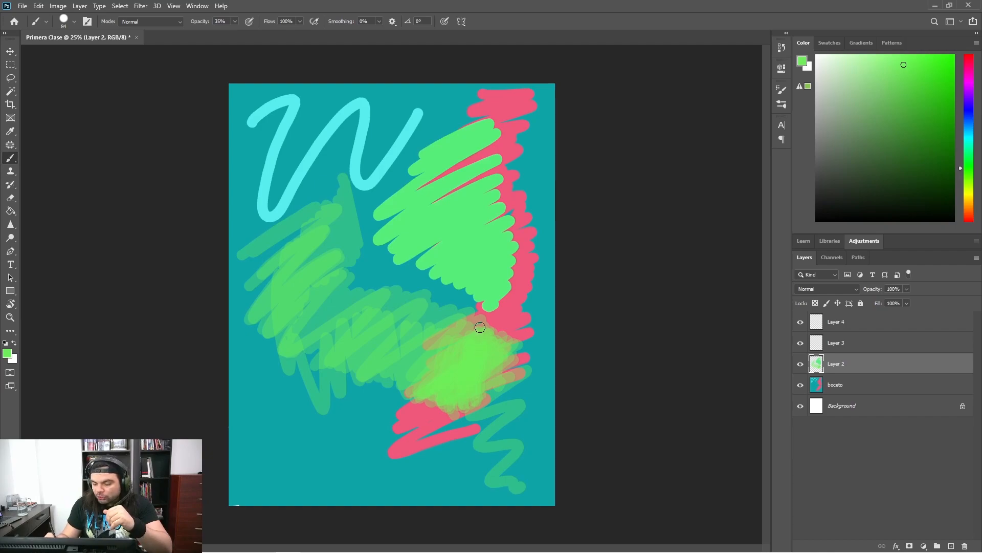
drag(531, 282, 490, 316)
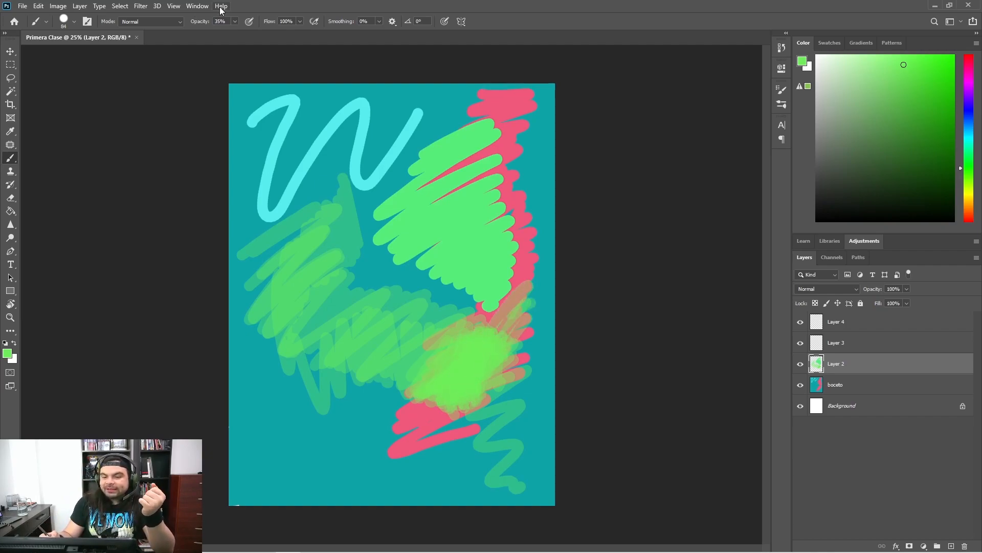
drag(200, 23, 278, 20)
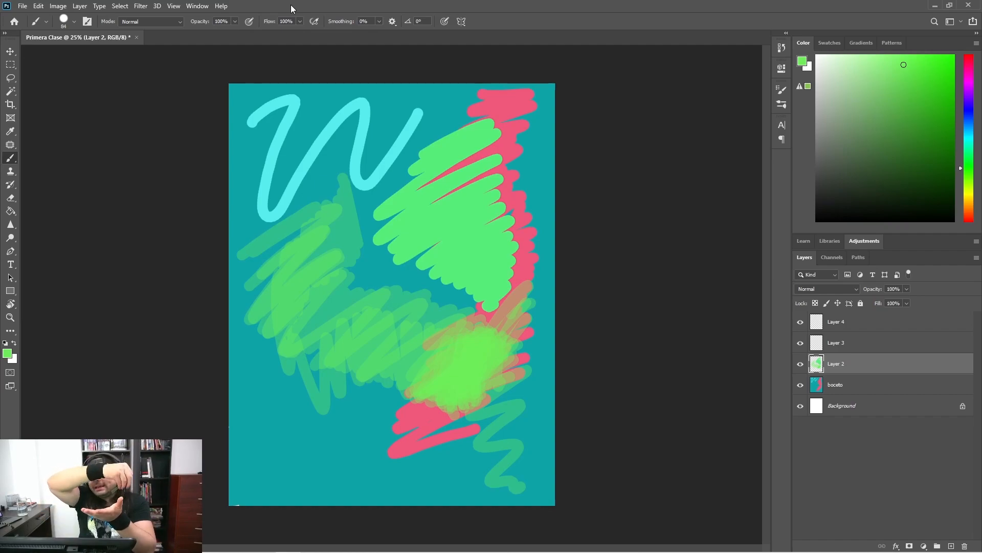
Hide Layer 2 and the boceto layer, and make Layer 3 the active layer
click(800, 364)
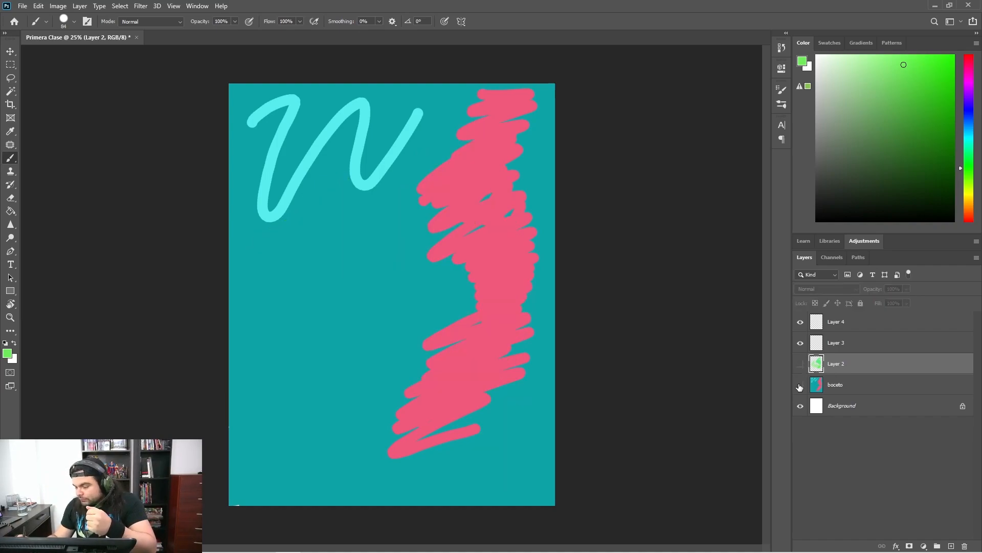
click(800, 385)
click(846, 346)
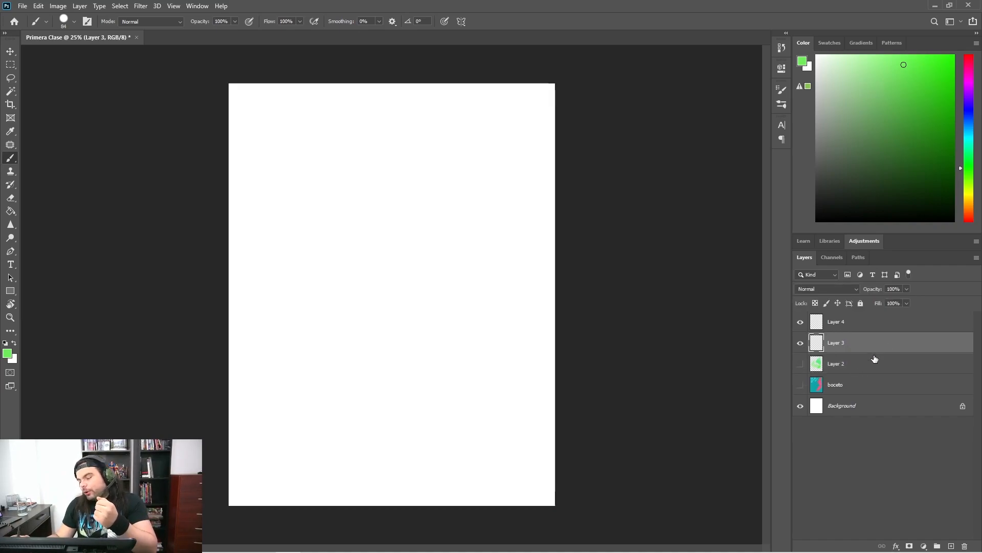
click(801, 364)
click(801, 385)
click(800, 364)
click(800, 384)
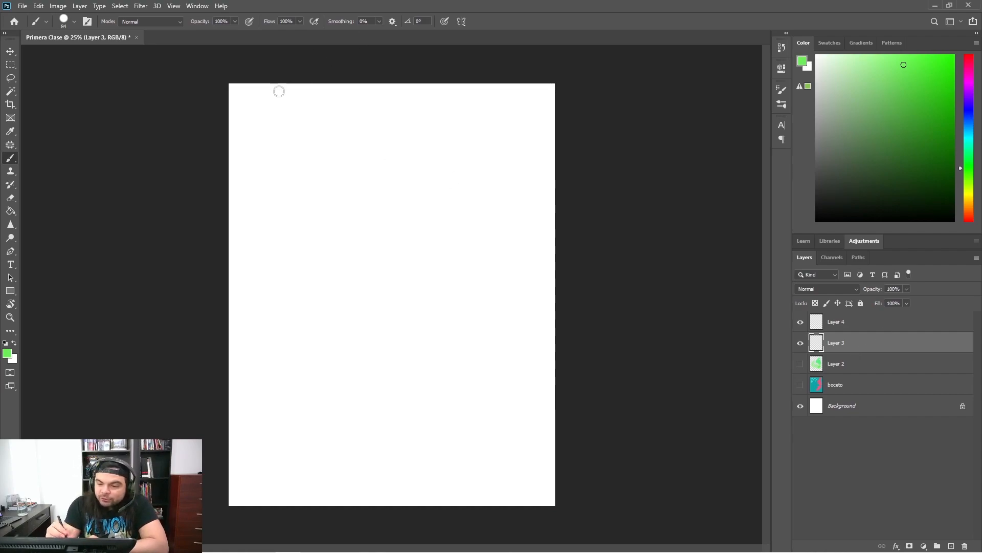
On Layer 3, paint a solid green zigzag across the top and a second one below it with the brush flow at 10%
mouse_move(240, 137)
mouse_down()
mouse_move(273, 109)
mouse_move(291, 124)
mouse_move(266, 199)
mouse_move(323, 128)
mouse_move(367, 188)
mouse_move(450, 127)
mouse_move(488, 156)
mouse_up()
drag(269, 22, 224, 34)
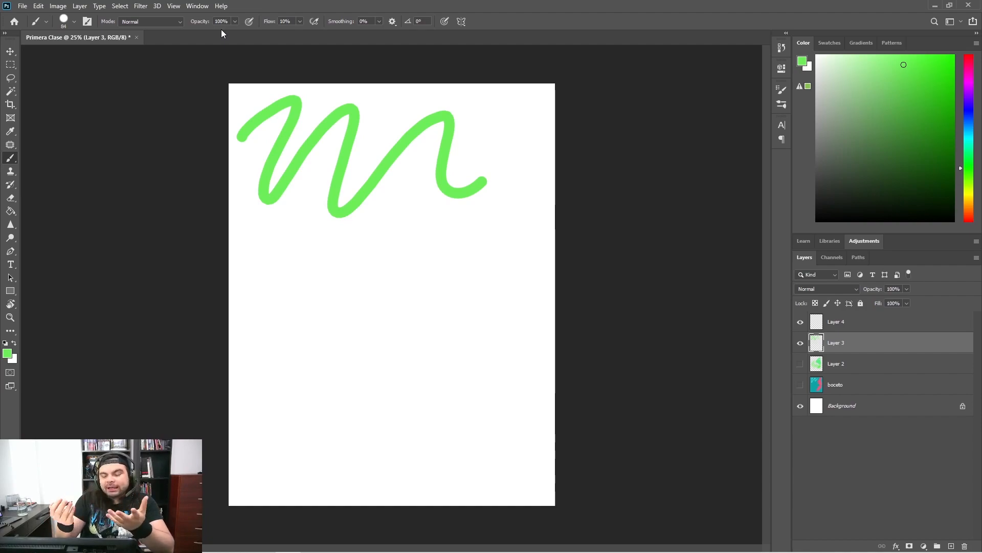
mouse_move(241, 280)
mouse_down()
mouse_move(279, 338)
mouse_move(425, 235)
mouse_move(443, 294)
mouse_move(487, 355)
mouse_move(520, 333)
mouse_up()
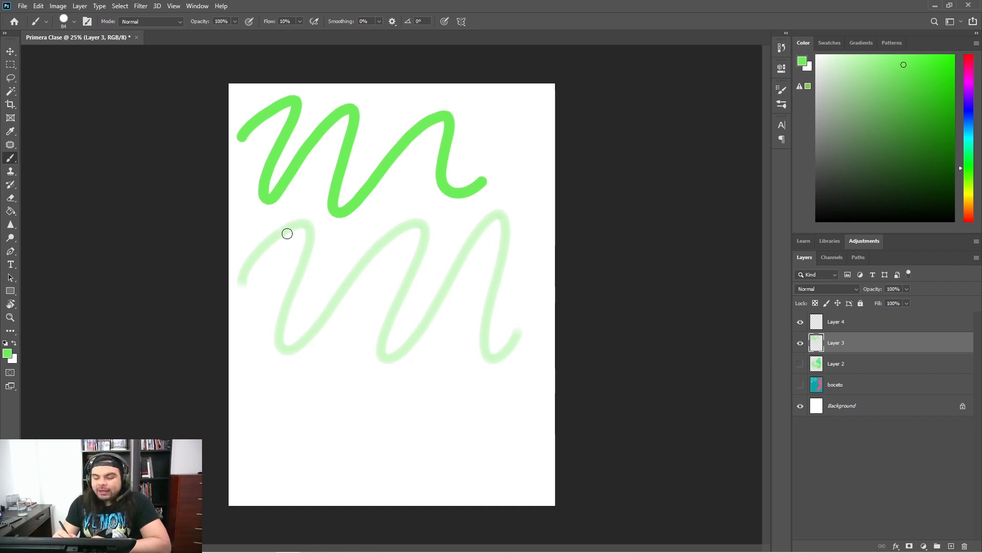
Examine the low-flow zigzag up close to see how its overlapping brush dabs form the stroke
key(z)
mouse_move(257, 244)
mouse_down()
mouse_move(361, 227)
mouse_move(333, 220)
mouse_move(351, 223)
mouse_move(358, 212)
mouse_up()
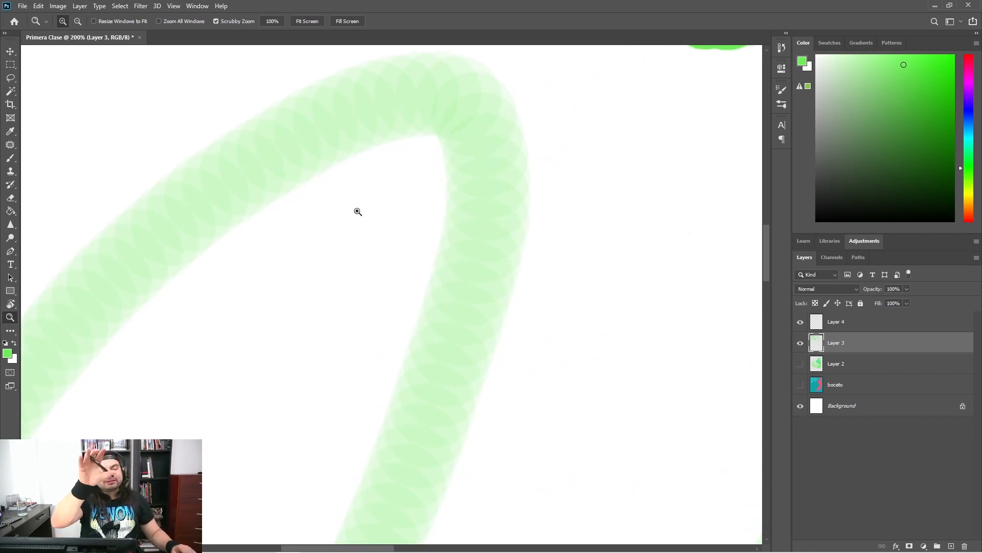
mouse_move(357, 212)
mouse_down()
mouse_move(313, 241)
mouse_move(311, 229)
mouse_move(329, 246)
mouse_move(369, 250)
mouse_move(351, 248)
mouse_move(356, 237)
mouse_up()
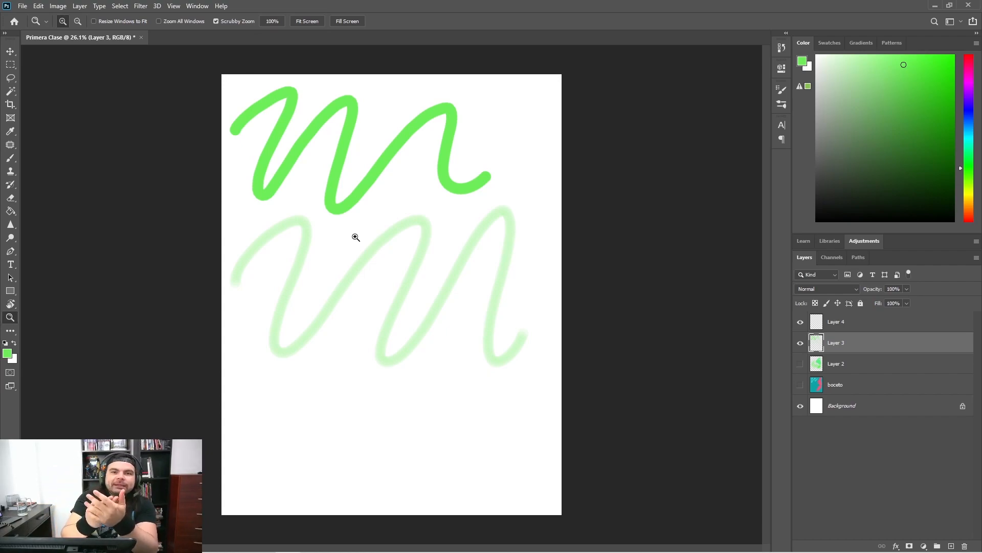
drag(487, 329, 492, 324)
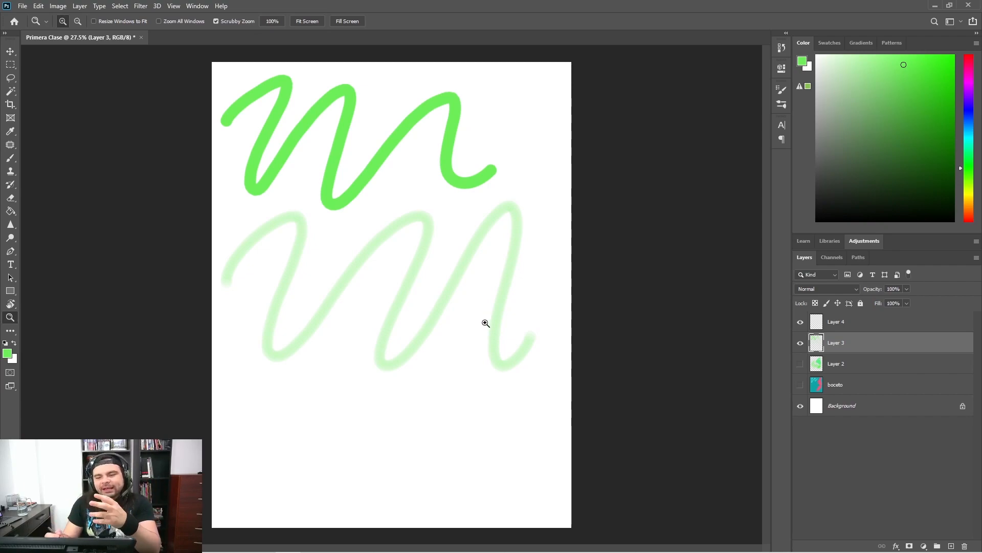
drag(377, 289, 402, 280)
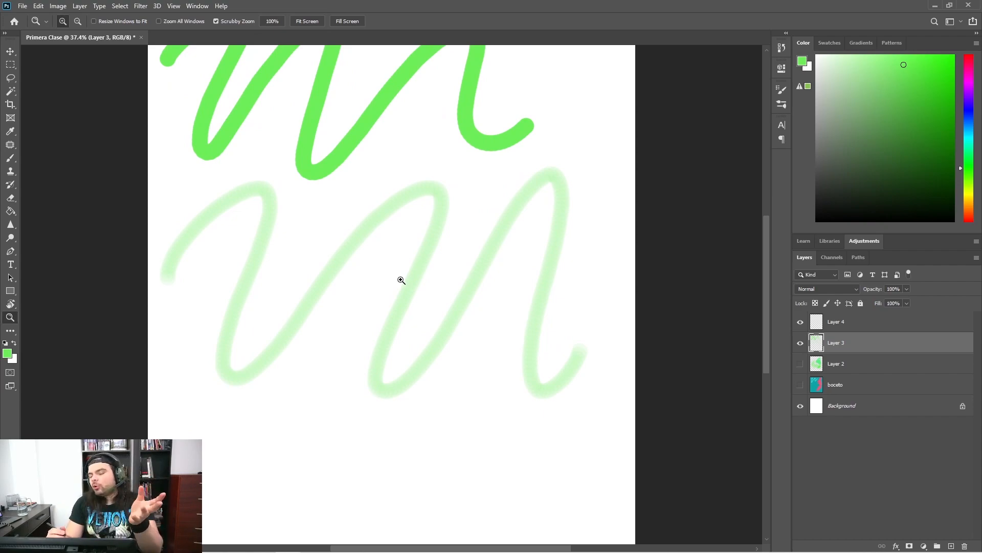
mouse_move(360, 215)
mouse_down()
mouse_move(342, 254)
mouse_move(402, 244)
mouse_move(414, 215)
mouse_up()
Set the brush flow to 100% and paint solid green curves over the middle and upper right of the canvas
key(b)
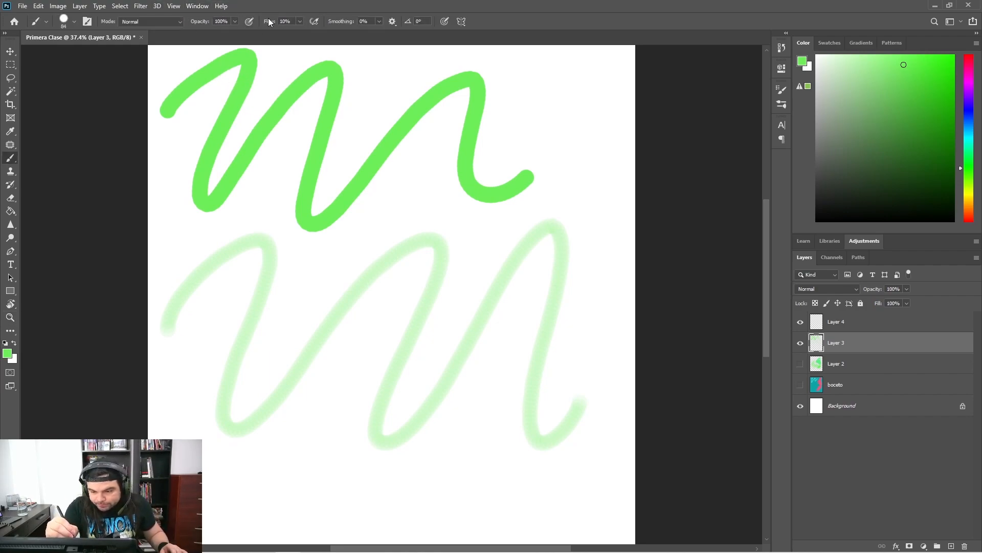
drag(275, 21, 493, 22)
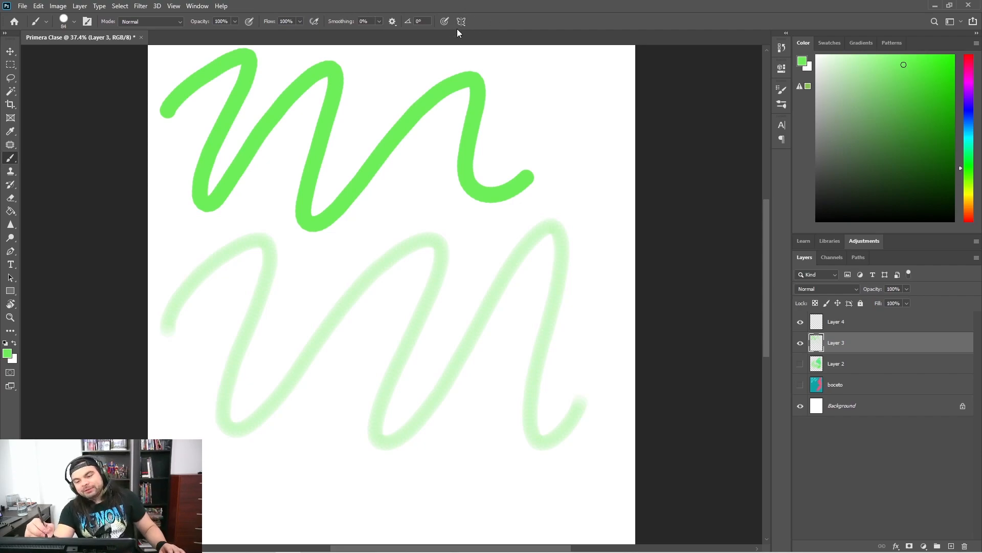
click(441, 23)
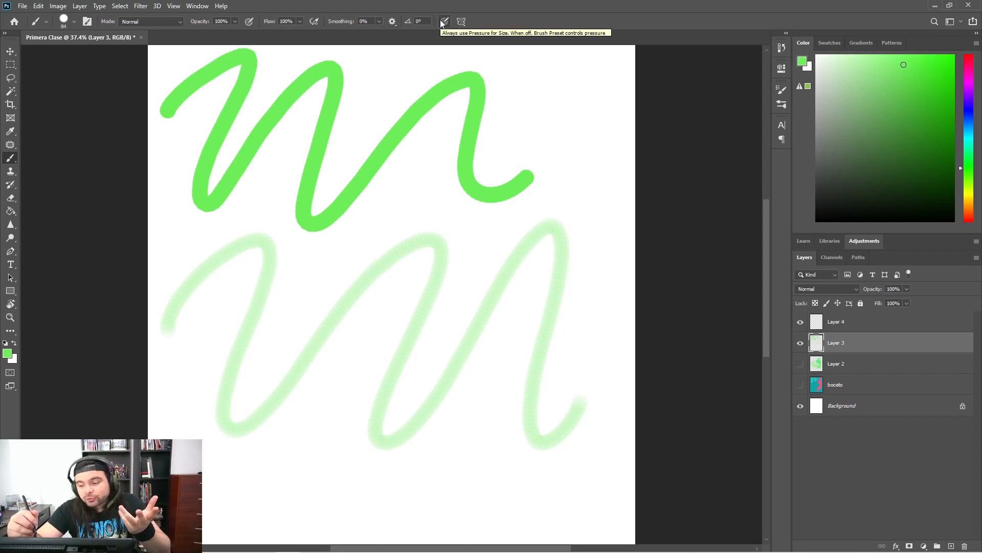
mouse_move(496, 76)
mouse_down()
mouse_move(544, 147)
mouse_move(563, 238)
mouse_up()
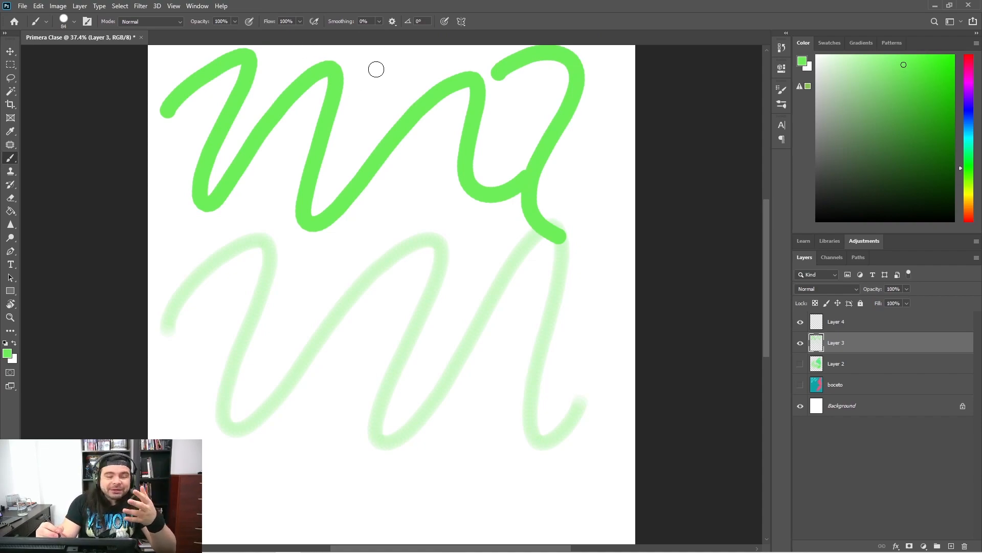
mouse_move(320, 97)
mouse_down()
mouse_move(357, 195)
mouse_move(444, 308)
mouse_up()
mouse_move(392, 167)
mouse_down()
mouse_move(498, 323)
mouse_move(514, 313)
mouse_up()
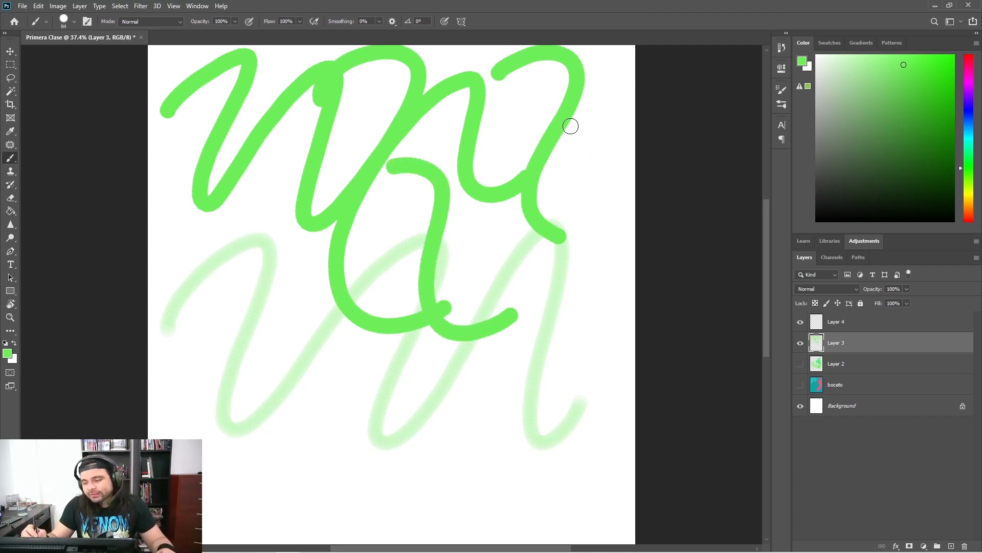
drag(577, 117, 608, 207)
mouse_move(608, 69)
mouse_down()
mouse_move(621, 191)
mouse_move(516, 307)
mouse_up()
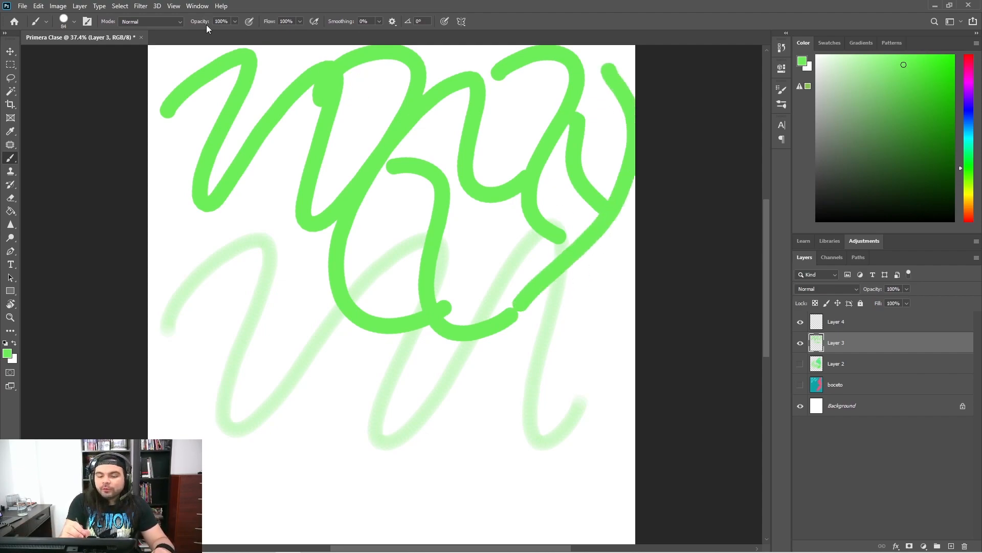
Paint solid green curves down the left side and along the lower part of the low-flow zigzag, plus a small dot
mouse_move(162, 197)
mouse_down()
mouse_move(180, 332)
mouse_move(257, 350)
mouse_up()
mouse_move(194, 438)
mouse_down()
mouse_move(243, 379)
mouse_move(367, 441)
mouse_up()
drag(357, 392, 527, 463)
mouse_move(521, 370)
mouse_down()
mouse_move(584, 369)
mouse_move(677, 413)
mouse_up()
drag(567, 350, 564, 361)
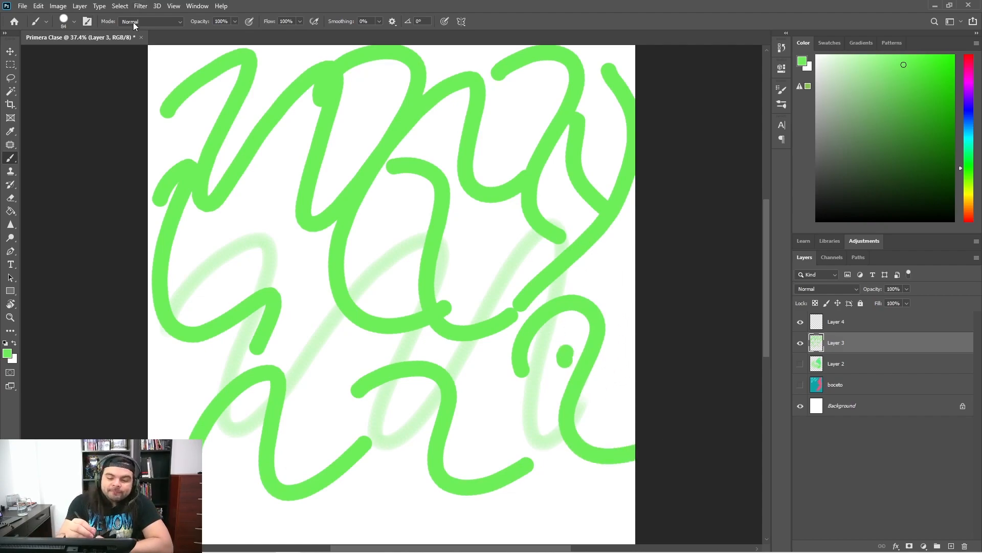
Review the brush blending modes, keeping Normal, and toggle the boceto layer's visibility repeatedly to compare the canvas with and without it
click(164, 20)
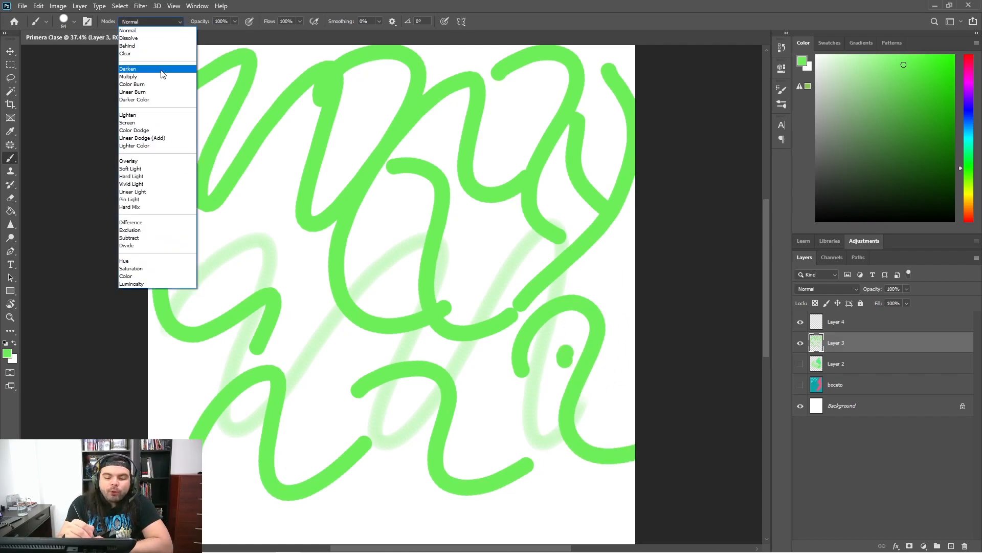
click(176, 18)
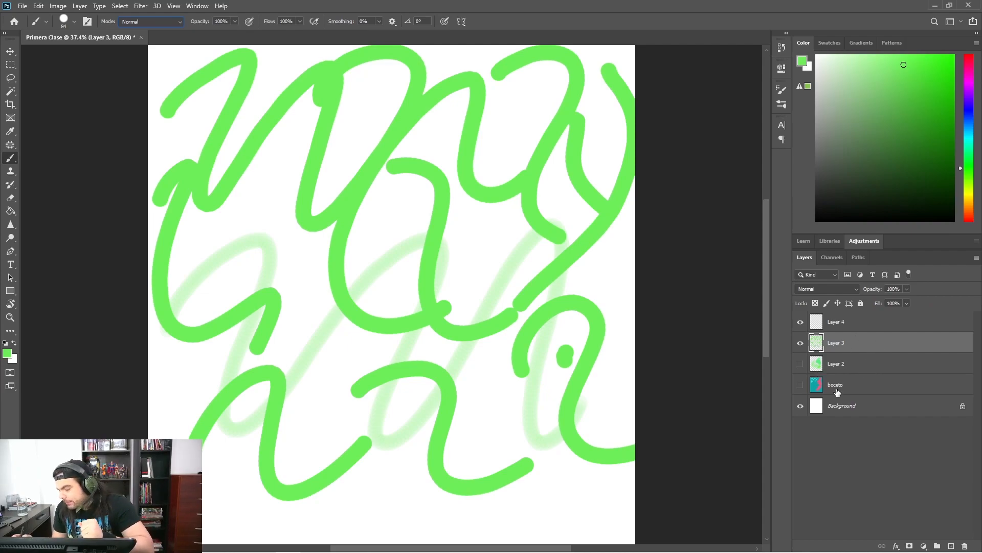
click(800, 388)
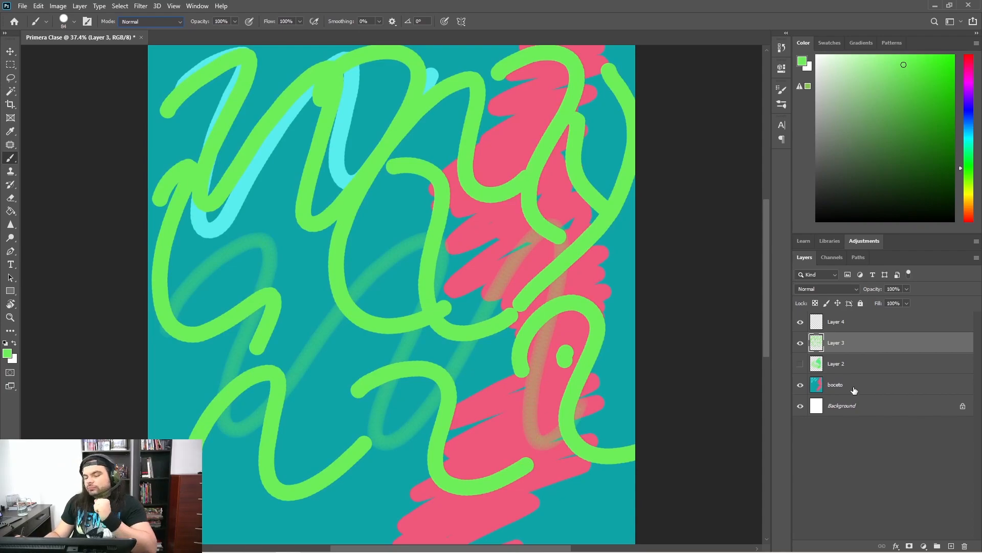
click(799, 387)
click(800, 387)
click(800, 387)
click(800, 388)
click(799, 388)
click(799, 388)
click(799, 388)
click(799, 388)
click(799, 388)
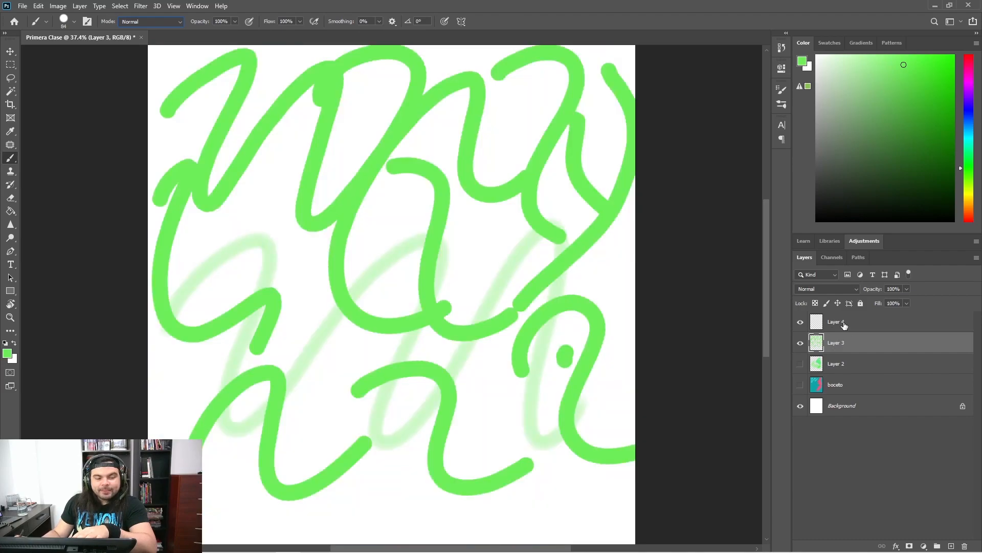
click(800, 388)
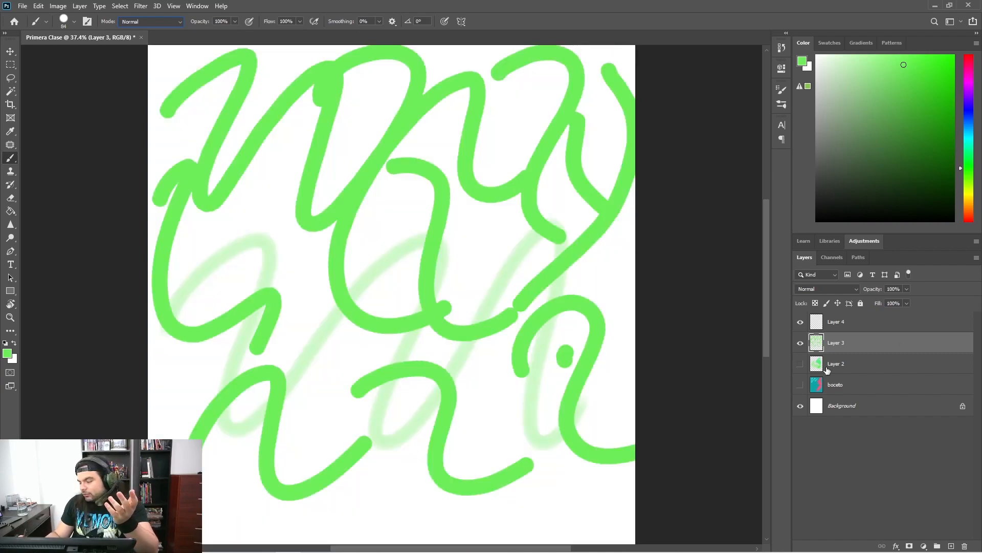
click(800, 387)
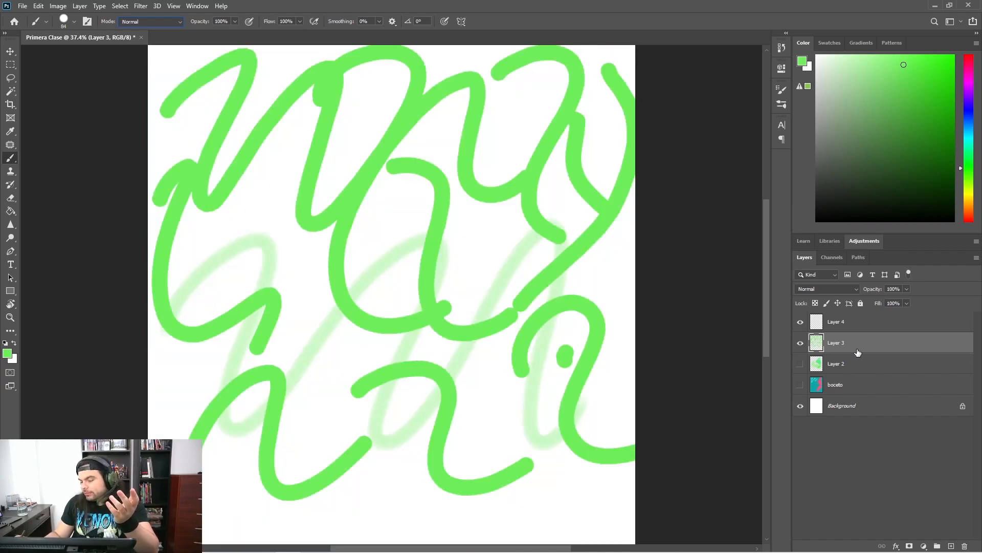
Scribble a large solid green patch over the upper middle of Layer 3 and show the boceto layer beneath it
mouse_move(348, 123)
mouse_down()
mouse_move(394, 76)
mouse_move(476, 66)
mouse_move(501, 88)
mouse_move(486, 182)
mouse_move(380, 335)
mouse_move(462, 307)
mouse_move(445, 342)
mouse_up()
click(799, 386)
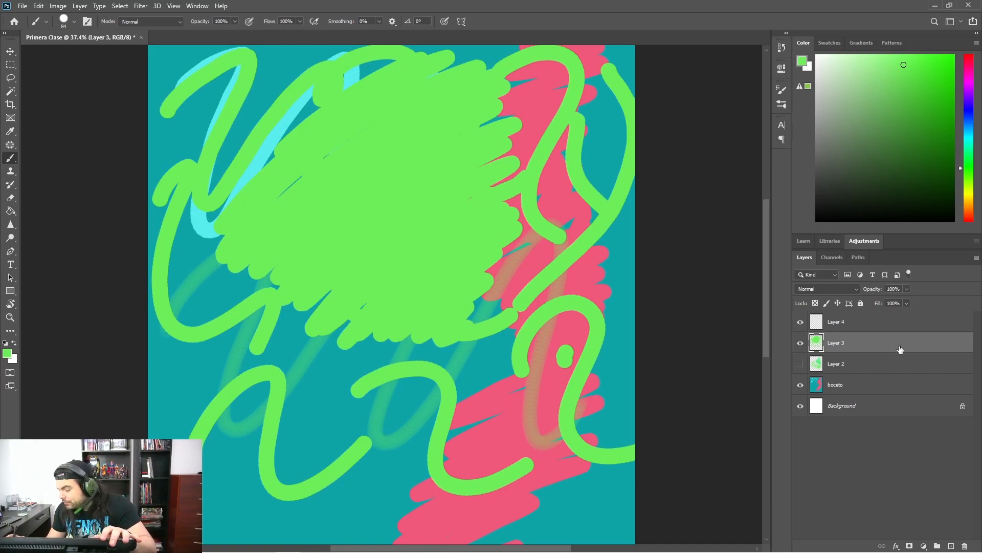
Lower Layer 3's opacity to 0% and restore it to 100%
mouse_move(875, 289)
mouse_down()
mouse_move(864, 292)
mouse_move(893, 287)
mouse_move(861, 292)
mouse_move(877, 290)
mouse_up()
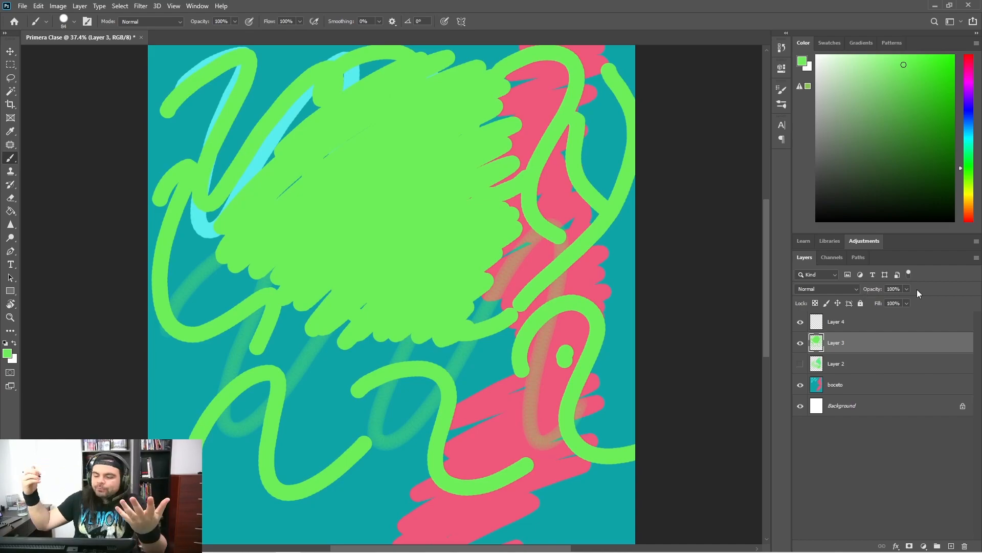
drag(872, 292, 608, 359)
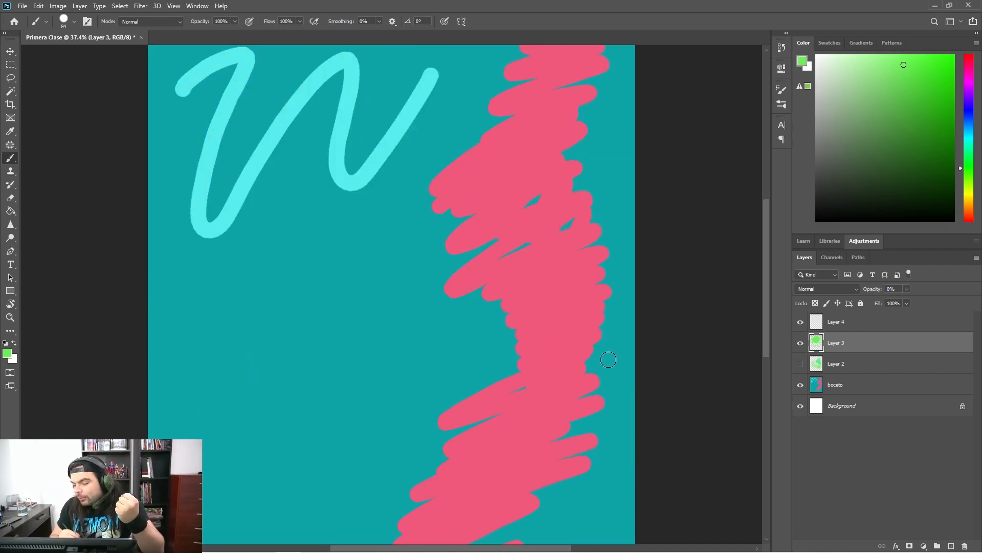
drag(866, 293, 914, 290)
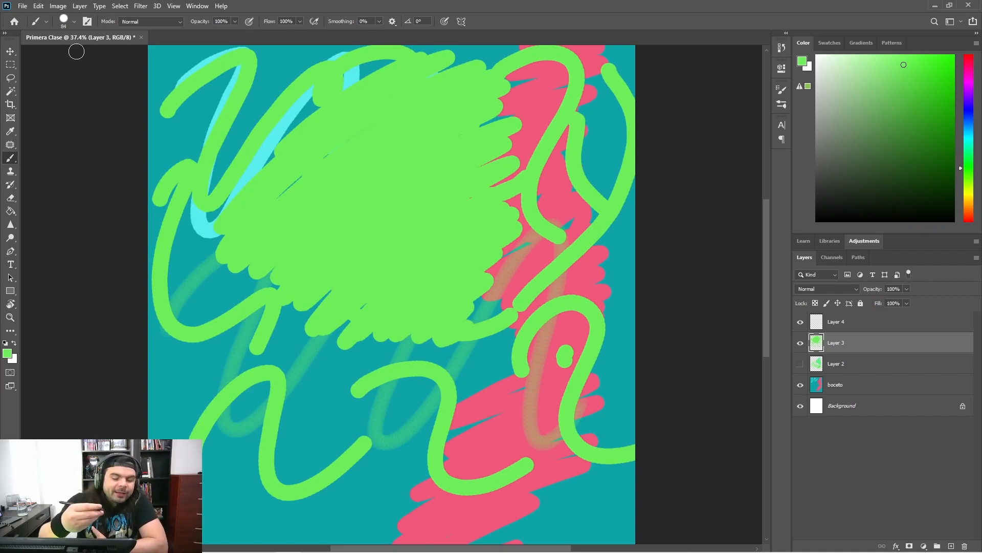
Choose the standard Lasso tool and draw an irregular closed freehand selection over the green patch
click(10, 52)
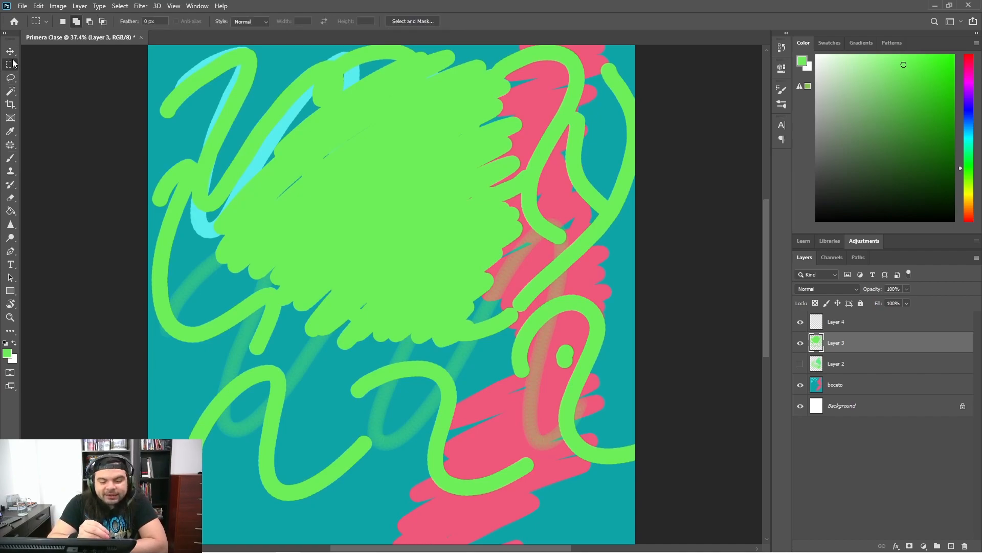
click(11, 79)
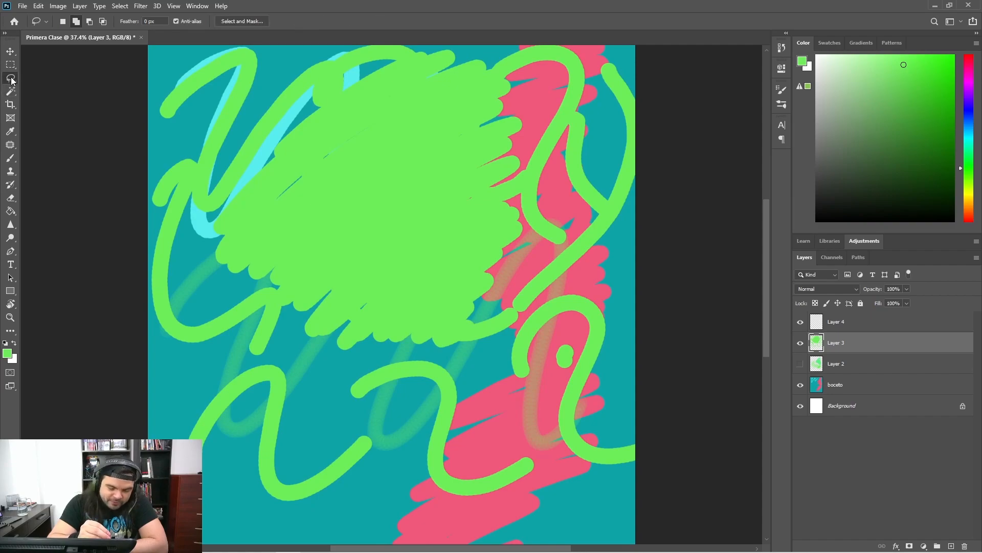
right_click(11, 79)
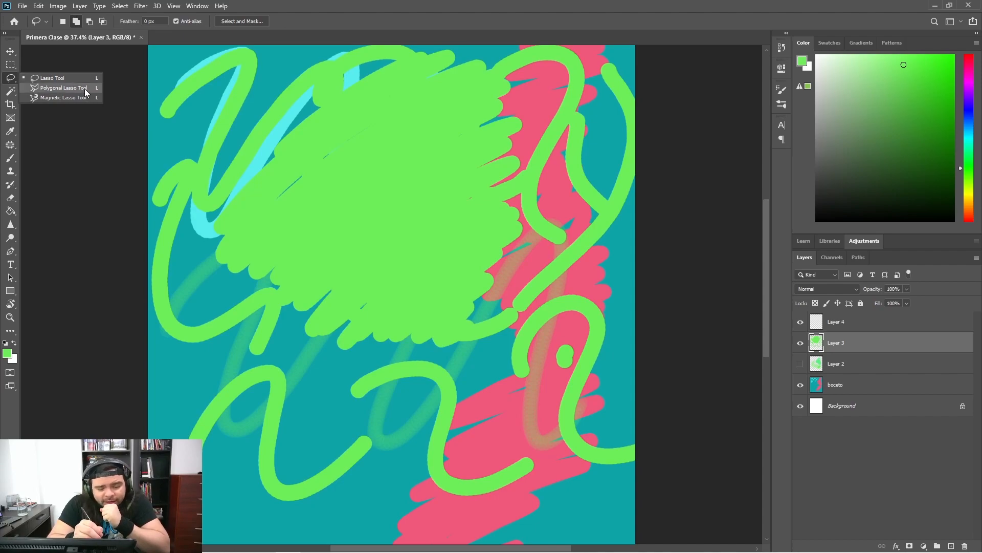
click(58, 79)
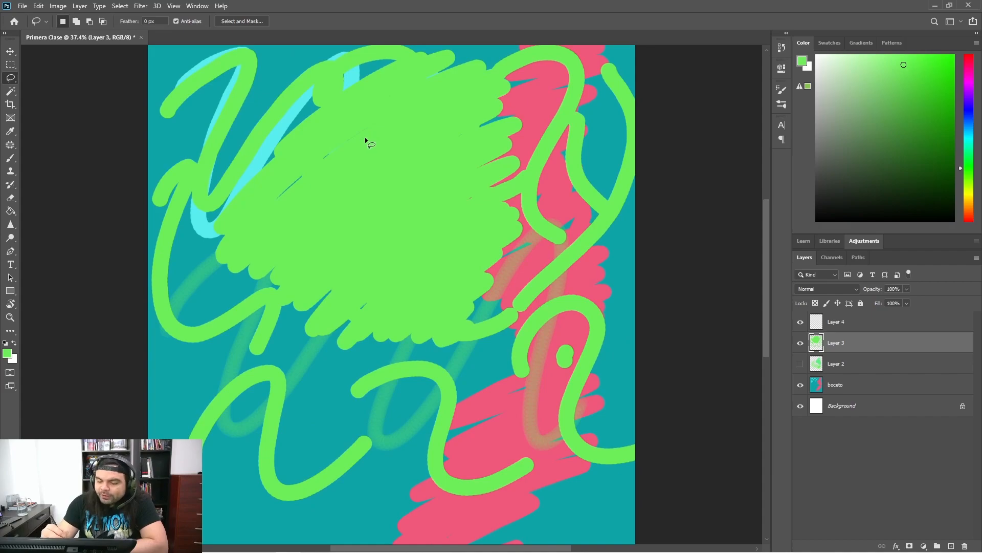
mouse_move(292, 158)
mouse_down()
mouse_move(352, 122)
mouse_move(332, 201)
mouse_move(360, 190)
mouse_move(408, 118)
mouse_move(404, 200)
mouse_move(450, 181)
mouse_move(495, 203)
mouse_move(387, 262)
mouse_up()
mouse_move(324, 319)
mouse_down()
mouse_move(305, 243)
mouse_move(229, 223)
mouse_move(290, 154)
mouse_up()
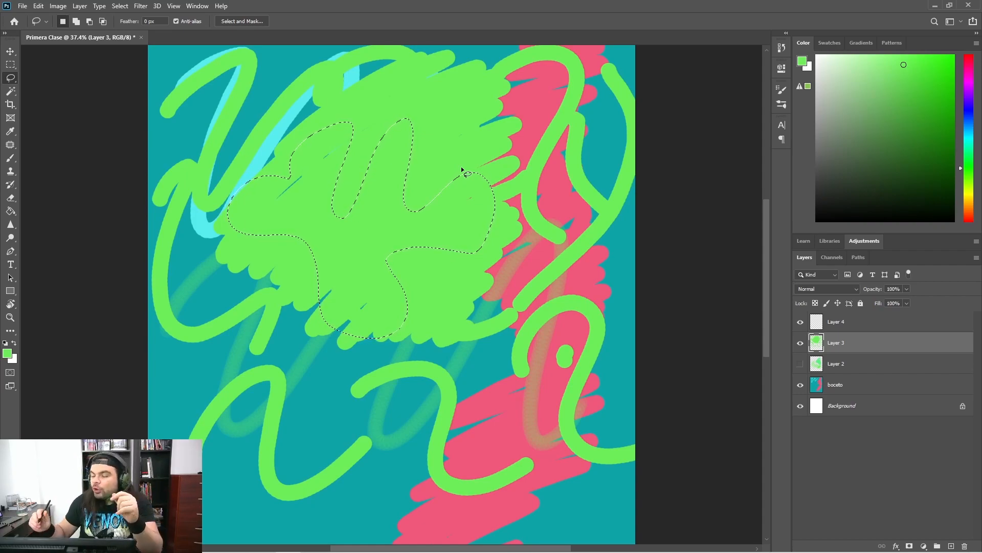
Switch the active layer to boceto and Background with the lasso selection still in place, and return to Layer 3
click(892, 369)
click(902, 390)
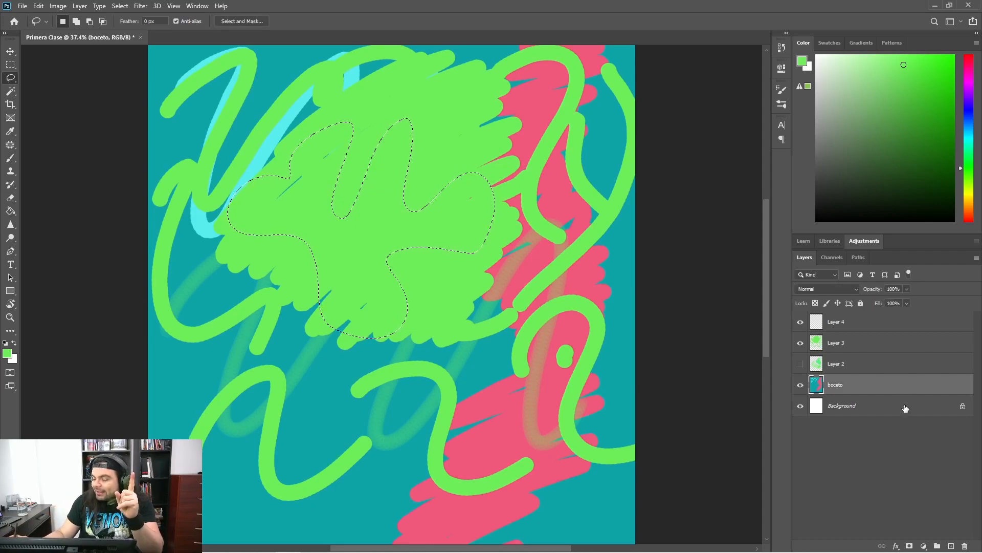
click(906, 407)
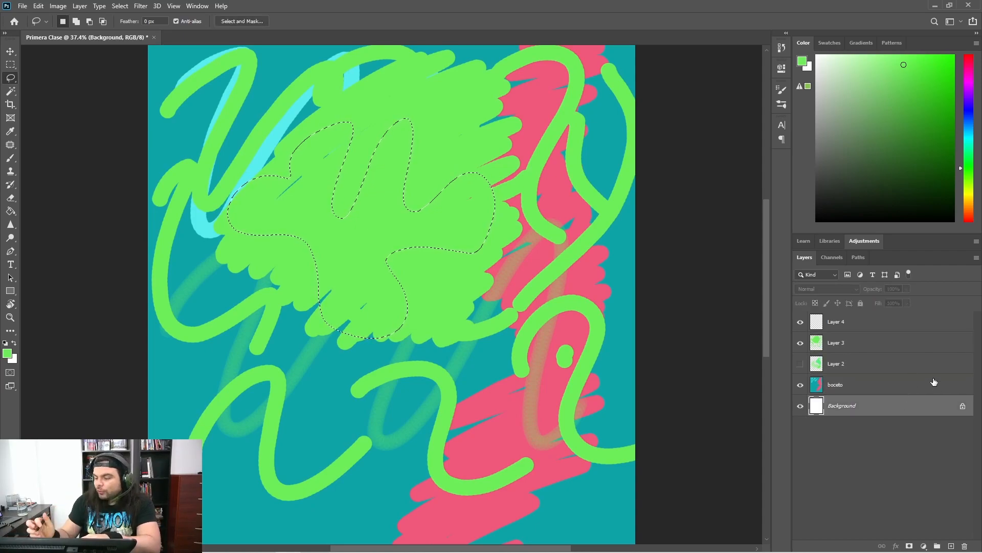
click(895, 387)
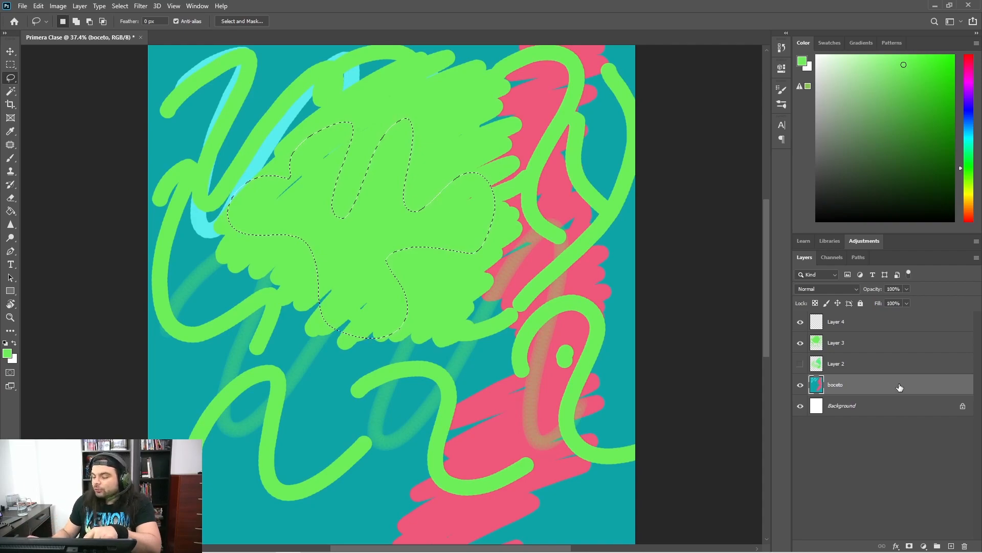
click(892, 341)
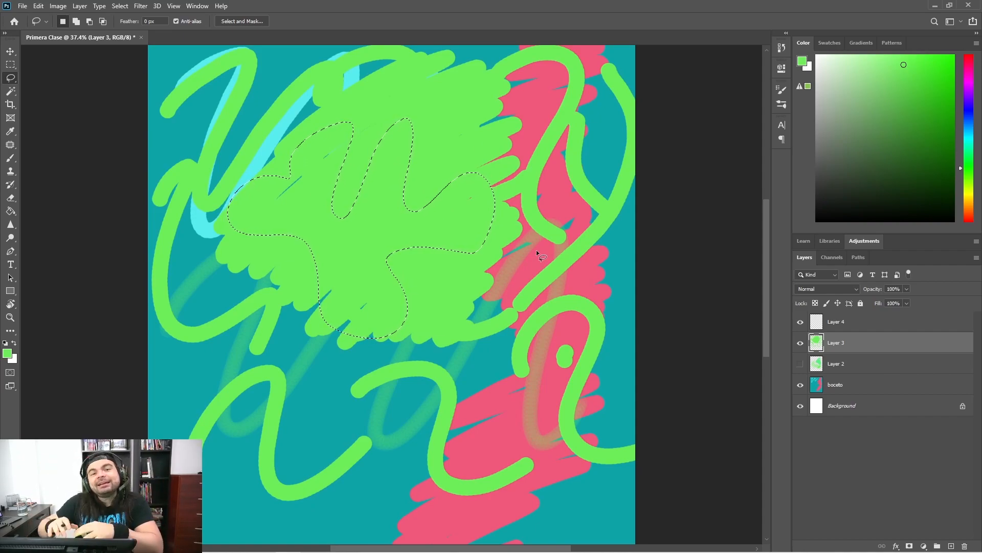
Draw a wavy lasso selection along the green patch's right edge, and replace it with another across its middle and lower left
click(471, 75)
mouse_move(471, 74)
mouse_down()
mouse_move(448, 111)
mouse_move(494, 106)
mouse_move(496, 191)
mouse_move(537, 205)
mouse_move(499, 268)
mouse_move(547, 162)
mouse_up()
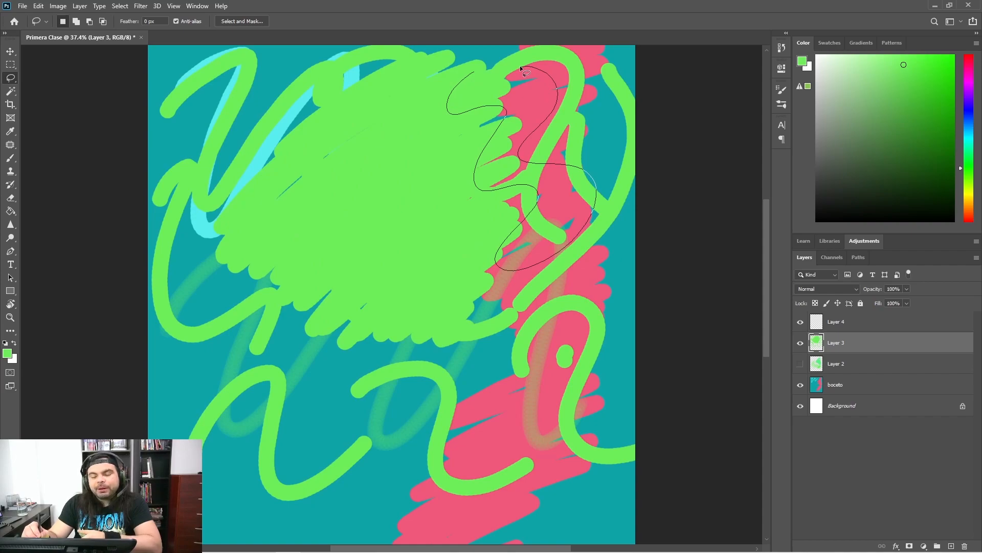
drag(520, 65, 518, 63)
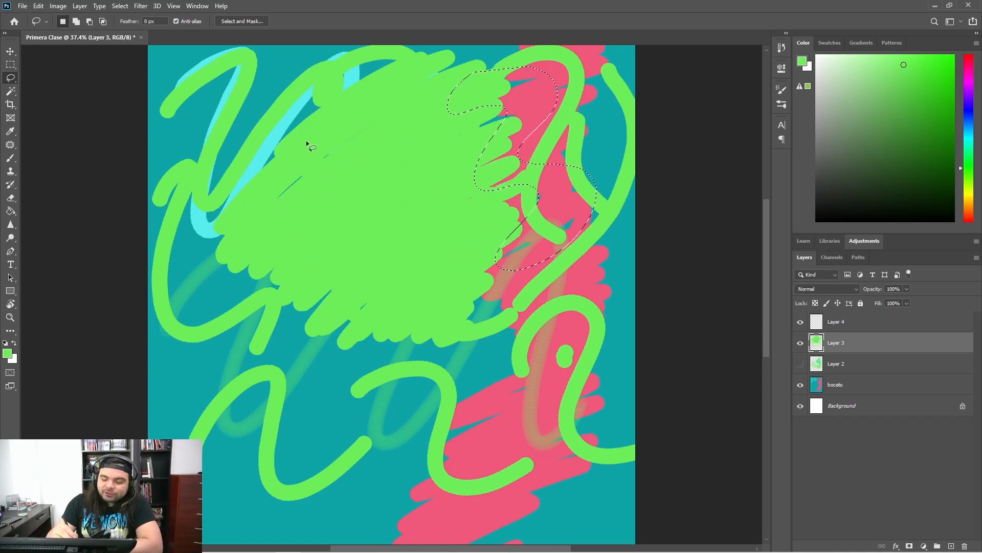
mouse_move(279, 175)
mouse_down()
mouse_move(350, 126)
mouse_move(313, 226)
mouse_move(380, 176)
mouse_move(406, 214)
mouse_move(410, 257)
mouse_move(492, 274)
mouse_move(433, 314)
mouse_move(320, 281)
mouse_move(293, 295)
mouse_move(268, 229)
mouse_up()
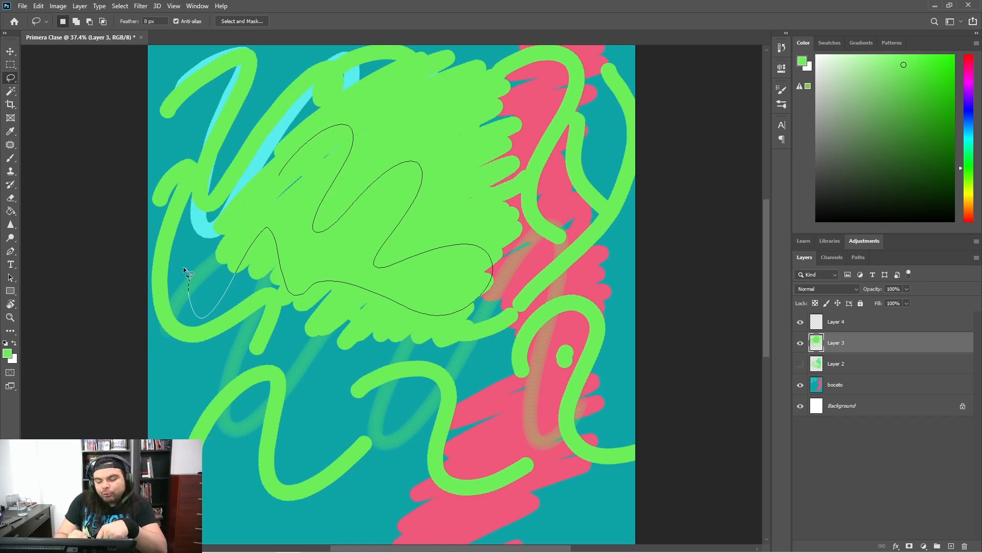
drag(183, 267, 180, 263)
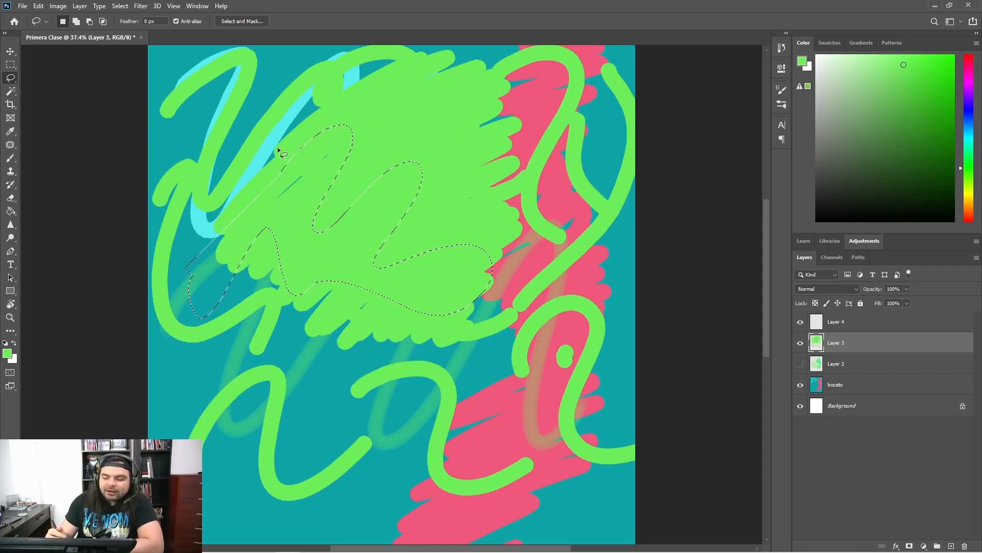
Draw a zigzag lasso selection down the green patch, ending below it so a straight closing line cuts through the curves
mouse_move(381, 99)
mouse_down()
mouse_move(492, 109)
mouse_move(459, 155)
mouse_move(296, 175)
mouse_move(508, 244)
mouse_move(379, 261)
mouse_move(290, 297)
mouse_move(481, 305)
mouse_move(417, 383)
mouse_move(360, 397)
mouse_up()
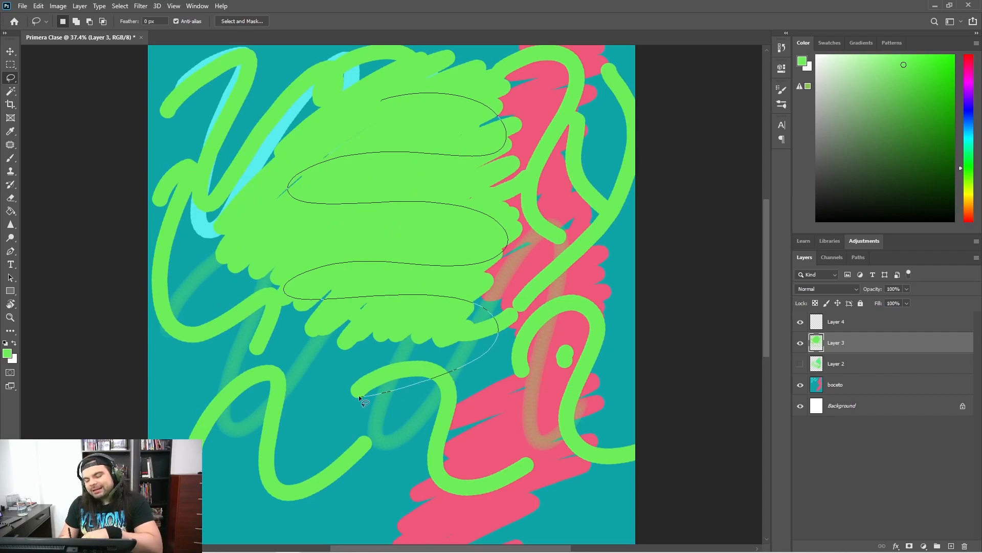
drag(359, 394, 359, 395)
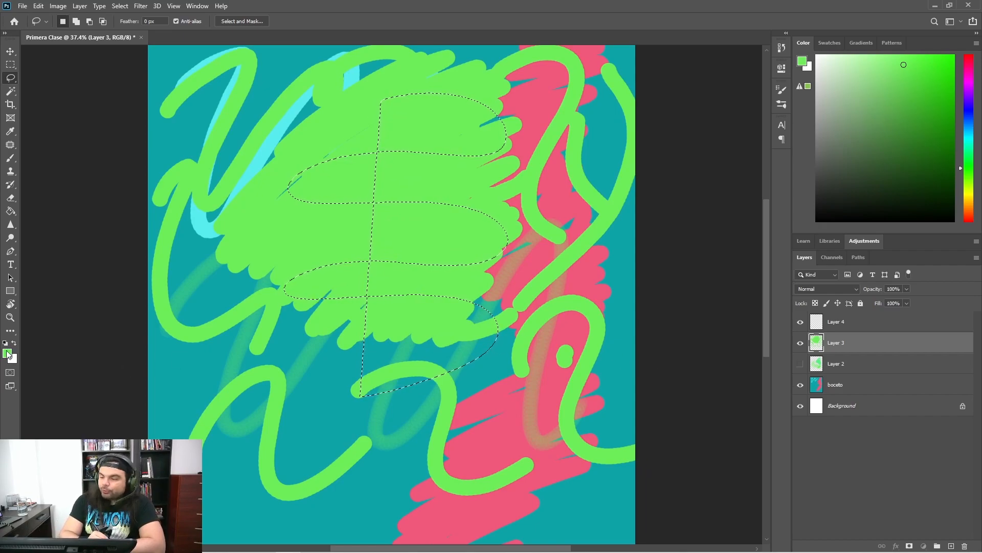
Set the foreground color to orange and brush over the zigzag selection on Layer 3 until all its lobes are filled
click(969, 102)
click(924, 73)
mouse_move(968, 128)
mouse_down()
mouse_move(971, 119)
mouse_move(972, 202)
mouse_up()
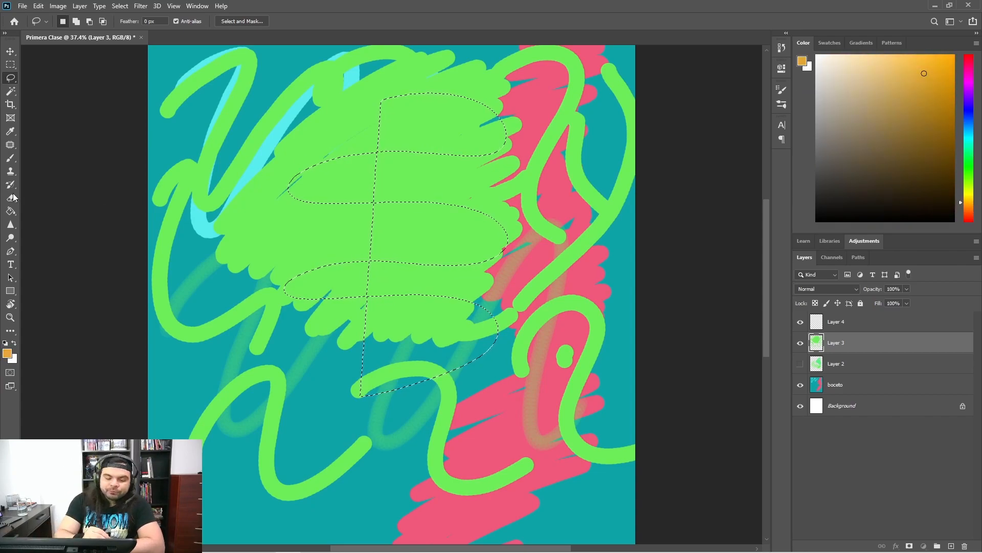
click(10, 157)
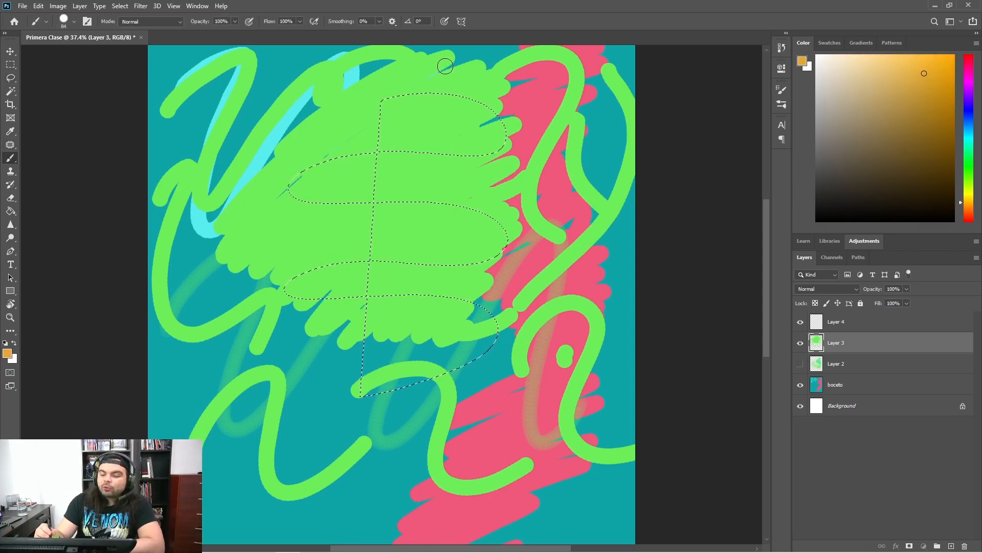
mouse_move(513, 127)
mouse_down()
mouse_move(296, 287)
mouse_move(435, 230)
mouse_move(389, 333)
mouse_up()
mouse_move(297, 432)
mouse_down()
mouse_move(456, 323)
mouse_move(526, 307)
mouse_move(338, 420)
mouse_move(367, 416)
mouse_up()
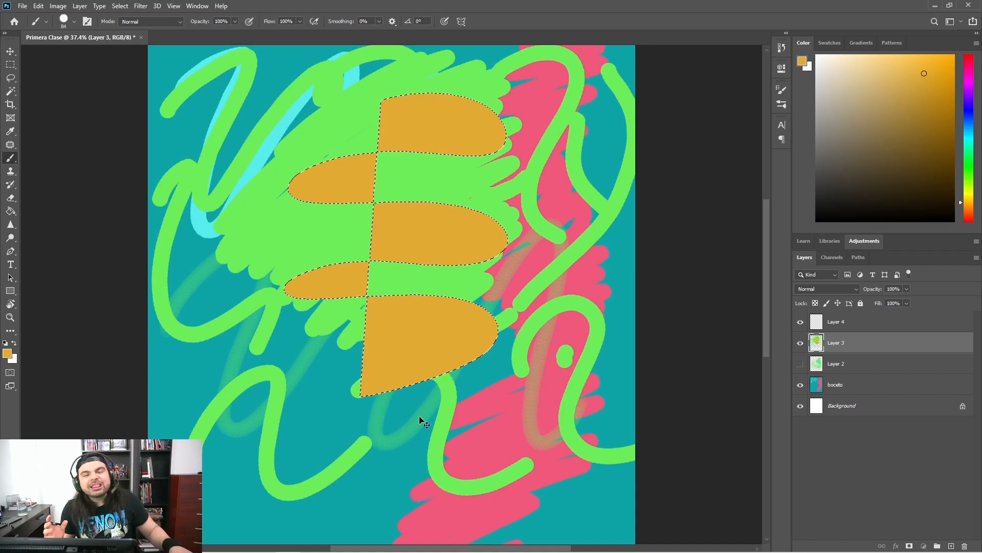
Deselect the zigzag area and paint an angular orange line freely around the upper orange shape
key(ctrl+d)
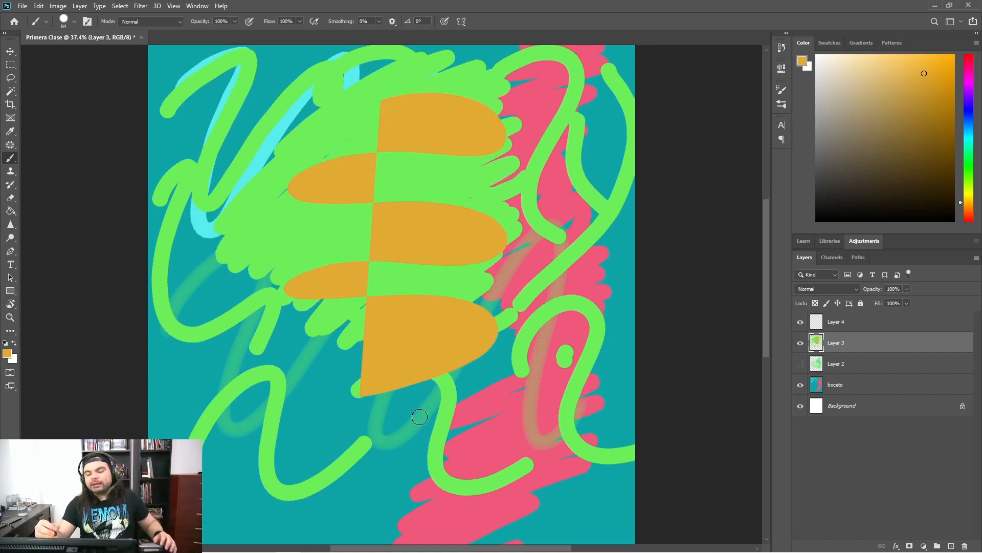
mouse_move(363, 129)
mouse_down()
mouse_move(372, 88)
mouse_move(430, 75)
mouse_move(425, 160)
mouse_move(450, 190)
mouse_move(423, 171)
mouse_move(500, 166)
mouse_up()
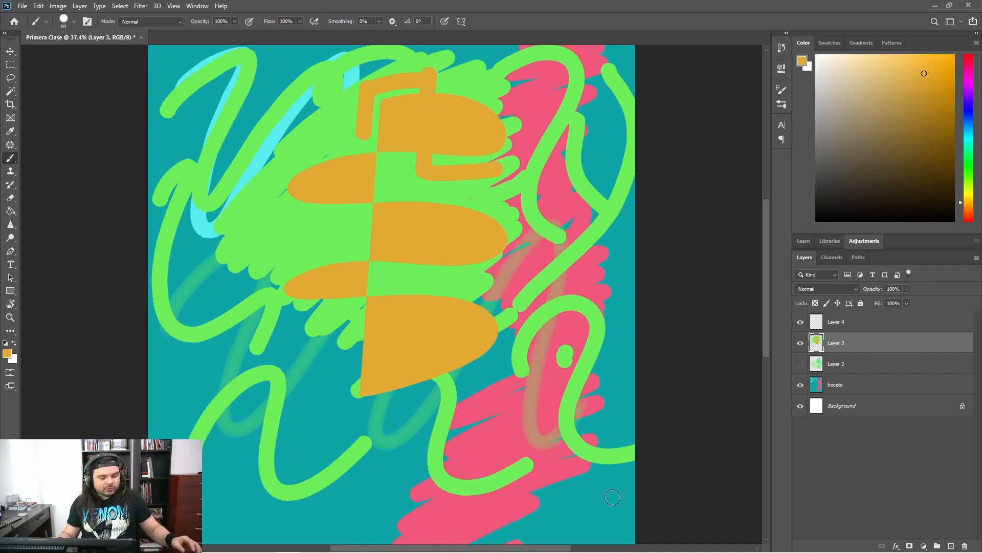
Draw a series of freehand lasso selections over the painted area, finishing with a large S-shaped one at the upper left
click(10, 78)
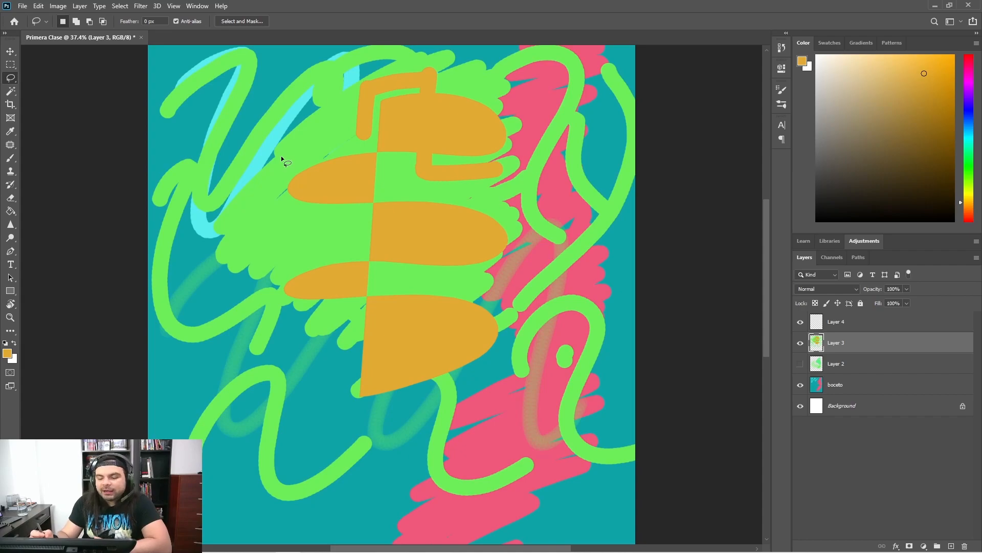
mouse_move(280, 186)
mouse_down()
mouse_move(279, 198)
mouse_move(345, 231)
mouse_up()
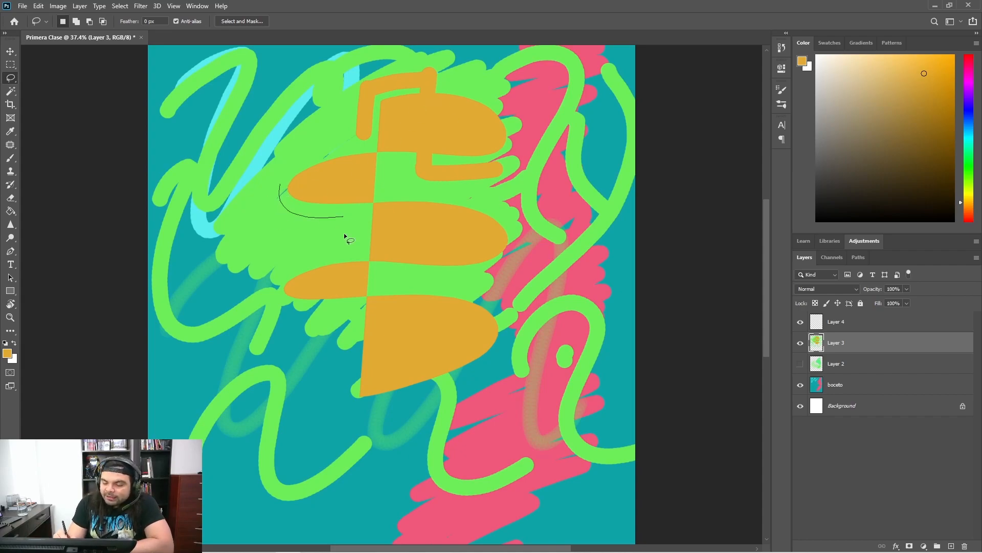
drag(261, 217, 276, 181)
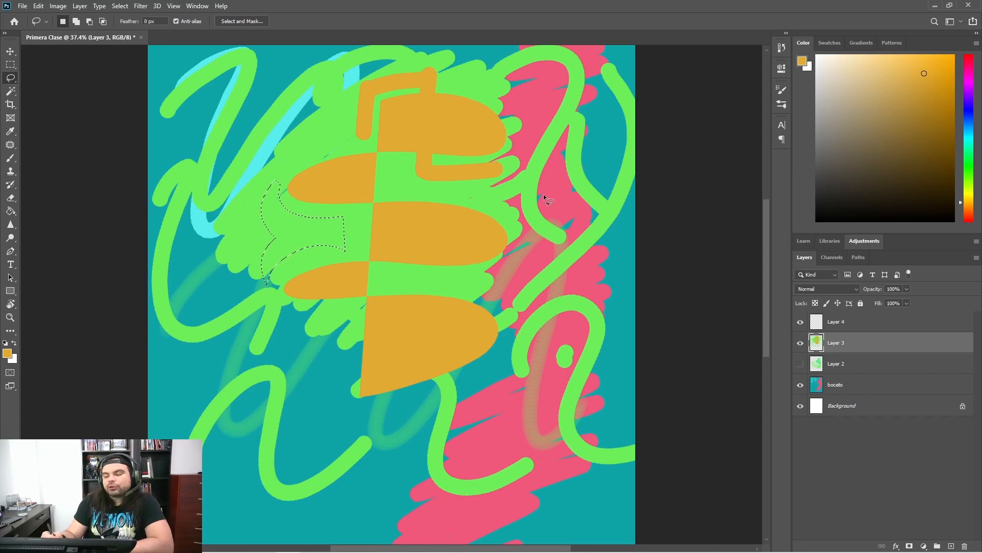
mouse_move(522, 116)
mouse_down()
mouse_move(634, 219)
mouse_move(491, 230)
mouse_move(522, 205)
mouse_up()
mouse_move(474, 128)
mouse_down()
mouse_move(430, 223)
mouse_move(472, 217)
mouse_up()
mouse_move(279, 92)
mouse_down()
mouse_move(251, 351)
mouse_move(312, 183)
mouse_up()
Hide Layer 3 and the boceto layer, leaving the S-shaped selection over the white background
click(801, 342)
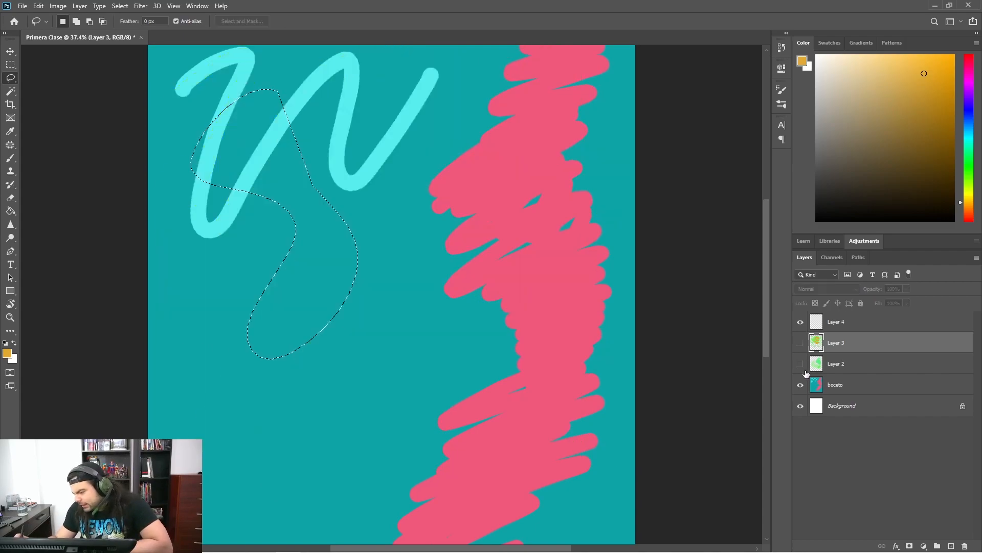
click(802, 384)
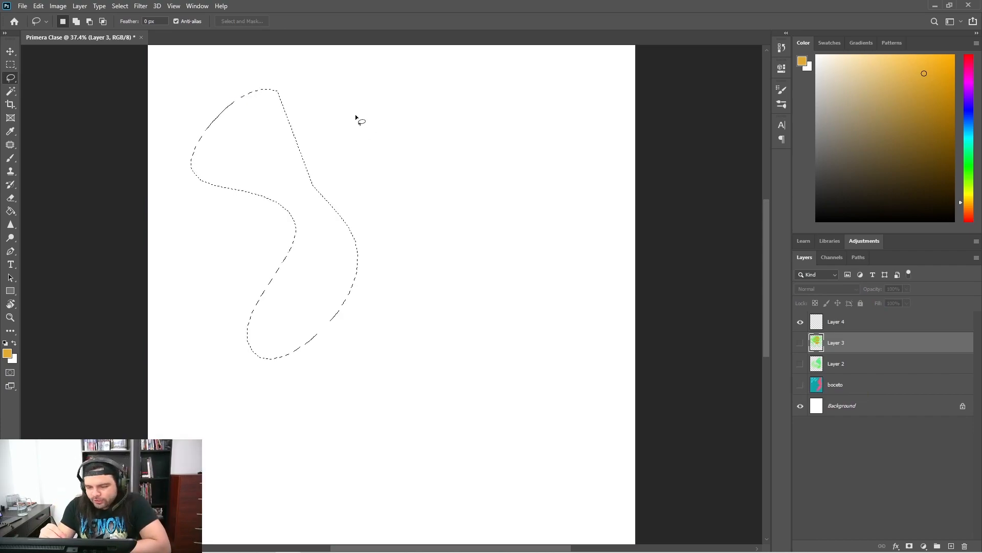
Draw a freehand lasso selection shaped like a 5, and replace it with a W-shaped selection near the canvas's upper left
mouse_move(396, 166)
mouse_down()
mouse_move(368, 99)
mouse_move(459, 99)
mouse_move(475, 118)
mouse_up()
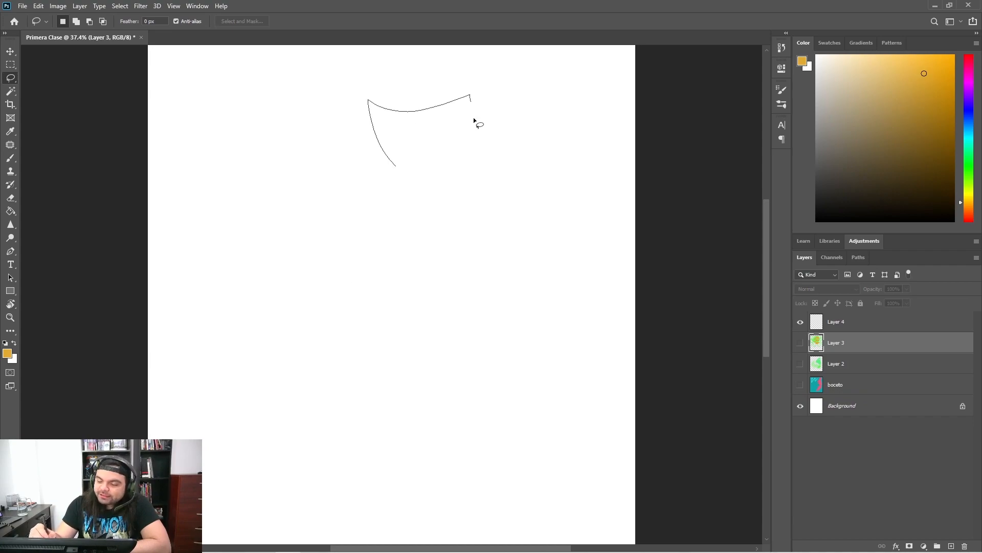
mouse_move(489, 159)
mouse_down()
mouse_move(408, 244)
mouse_move(377, 231)
mouse_up()
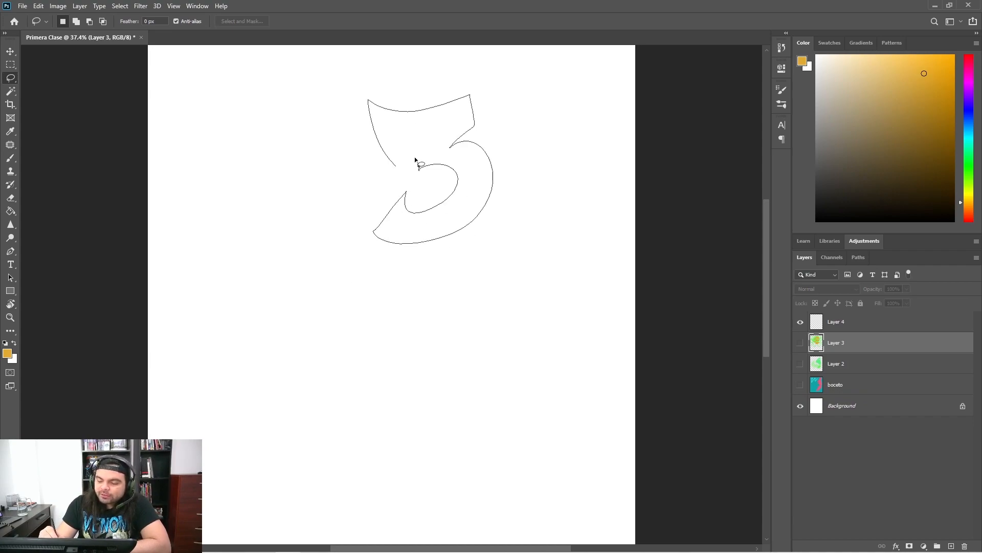
drag(400, 142, 400, 142)
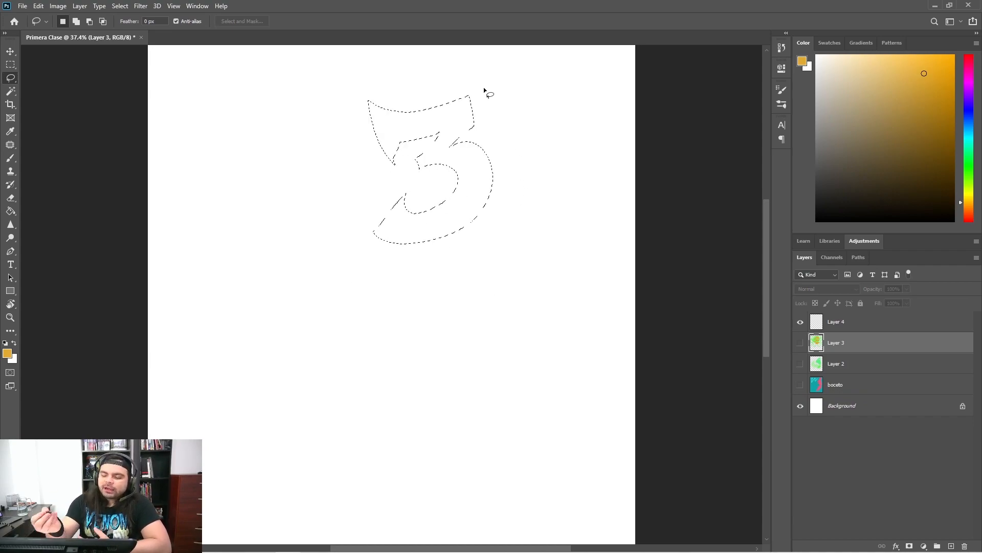
drag(217, 175, 190, 161)
drag(291, 121, 343, 237)
drag(214, 156, 214, 156)
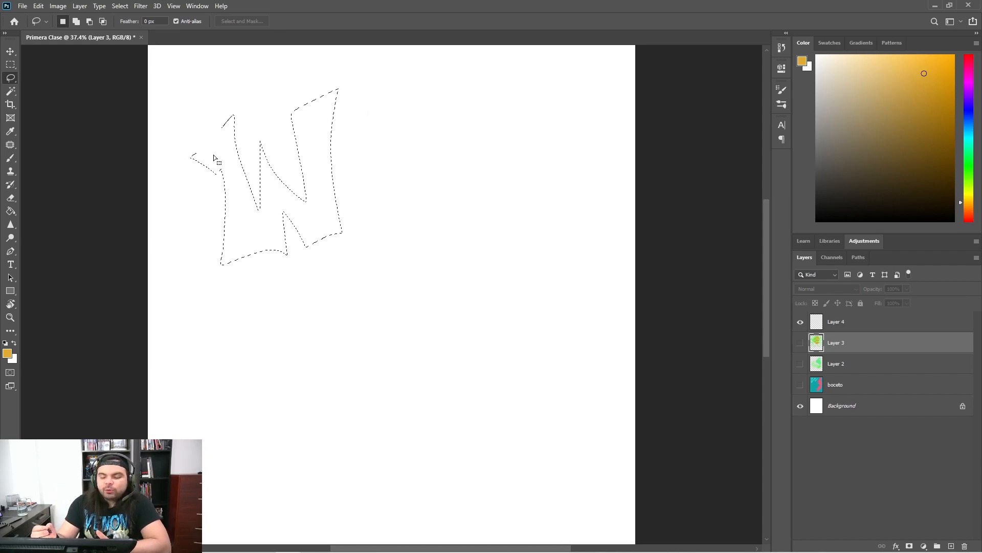
Lasso a slanted W outline and, with add-to-selection mode, add the letters i, L and L to spell "WiLL"
drag(175, 235, 159, 215)
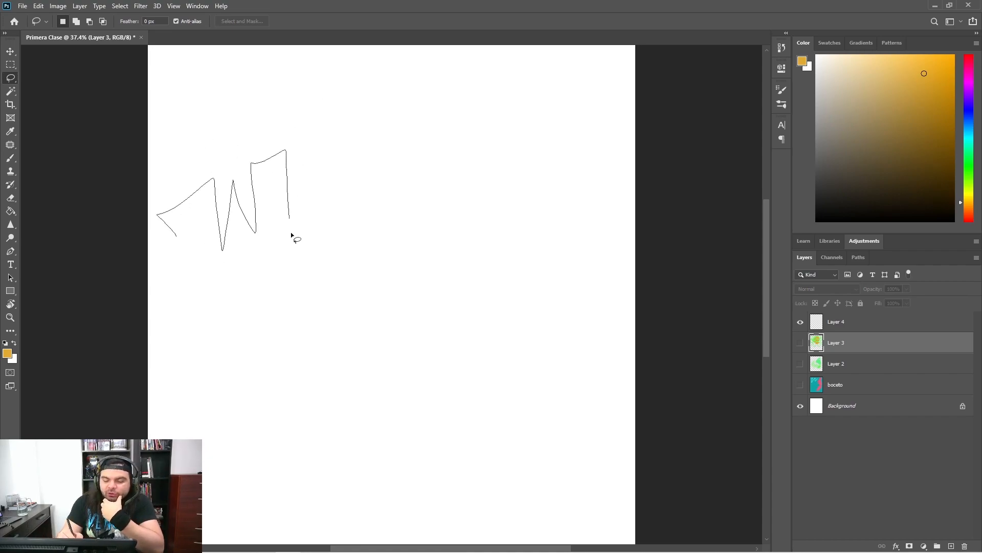
drag(188, 222, 189, 224)
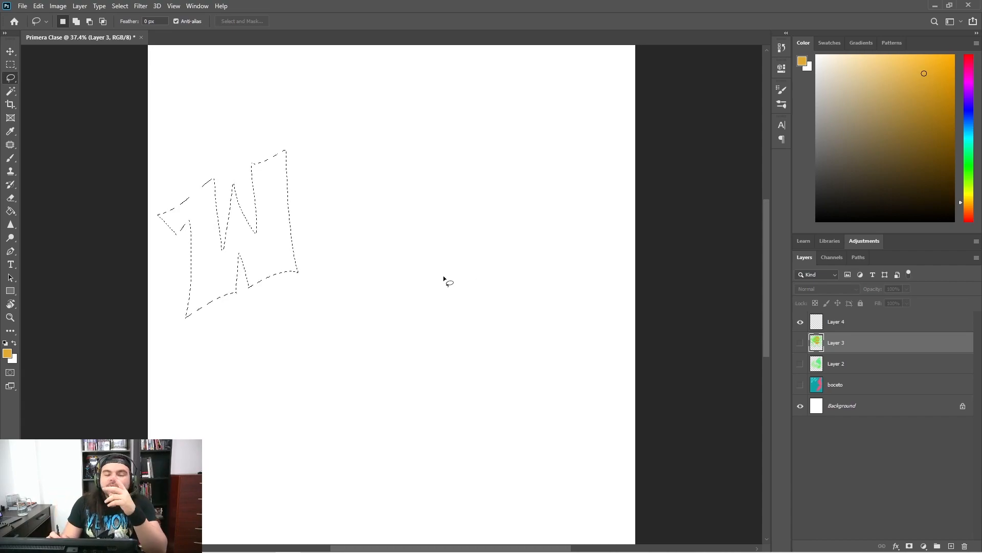
click(76, 22)
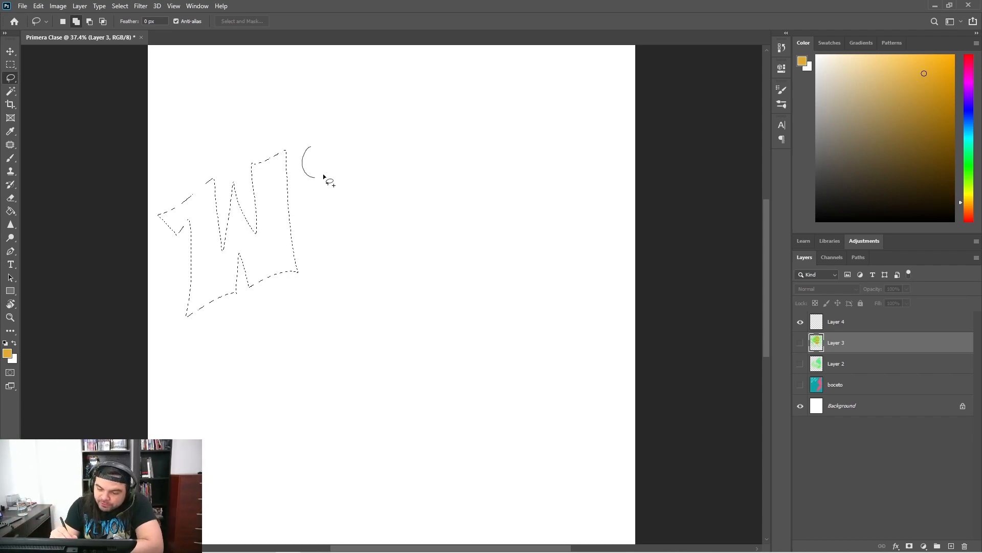
drag(313, 147, 314, 145)
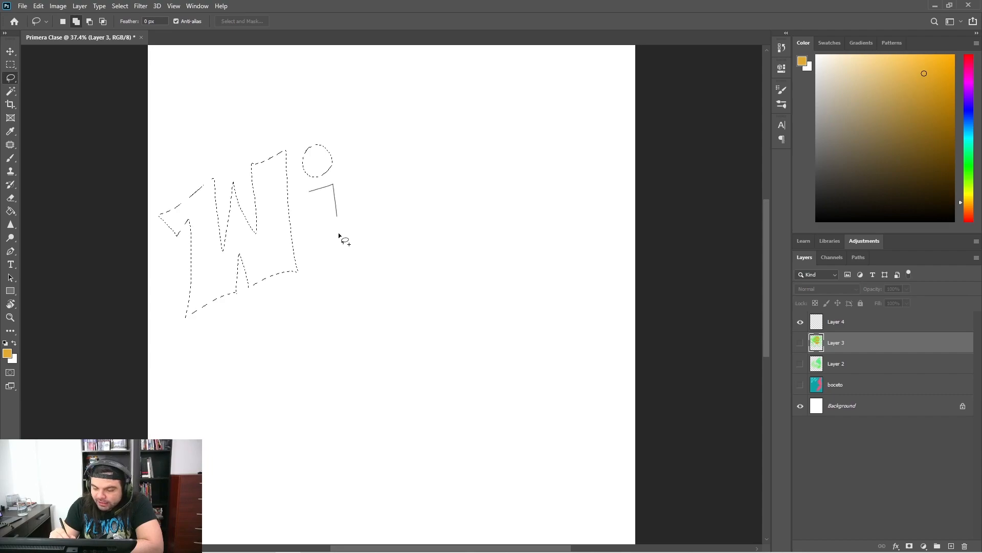
drag(318, 254, 309, 193)
mouse_move(346, 132)
mouse_down()
mouse_move(356, 249)
mouse_move(404, 218)
mouse_move(403, 198)
mouse_move(373, 212)
mouse_move(367, 113)
mouse_move(421, 215)
mouse_up()
mouse_move(476, 189)
mouse_down()
mouse_move(466, 161)
mouse_move(434, 179)
mouse_move(436, 82)
mouse_up()
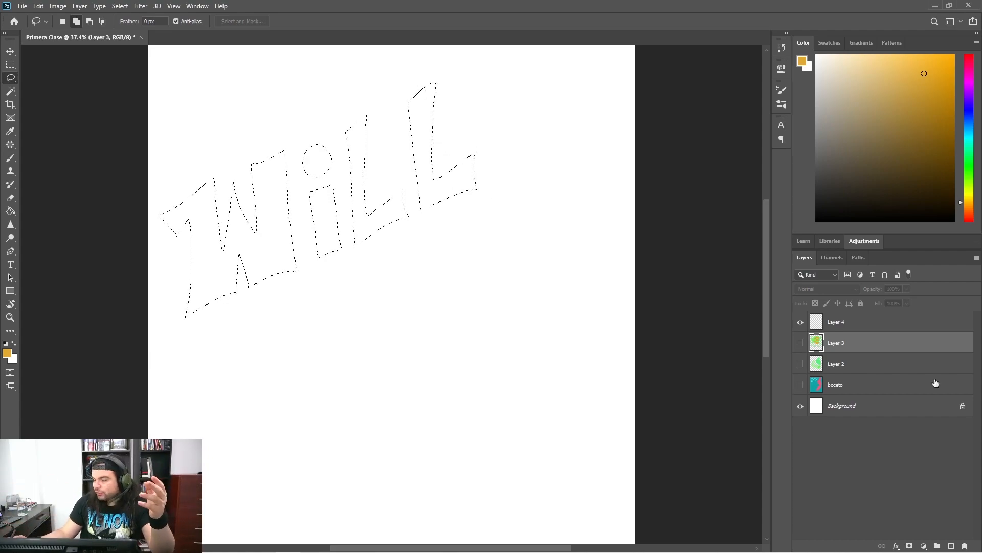
Brush the orange foreground color over the whole WiLL selection on Layer 4 and deselect it
click(900, 325)
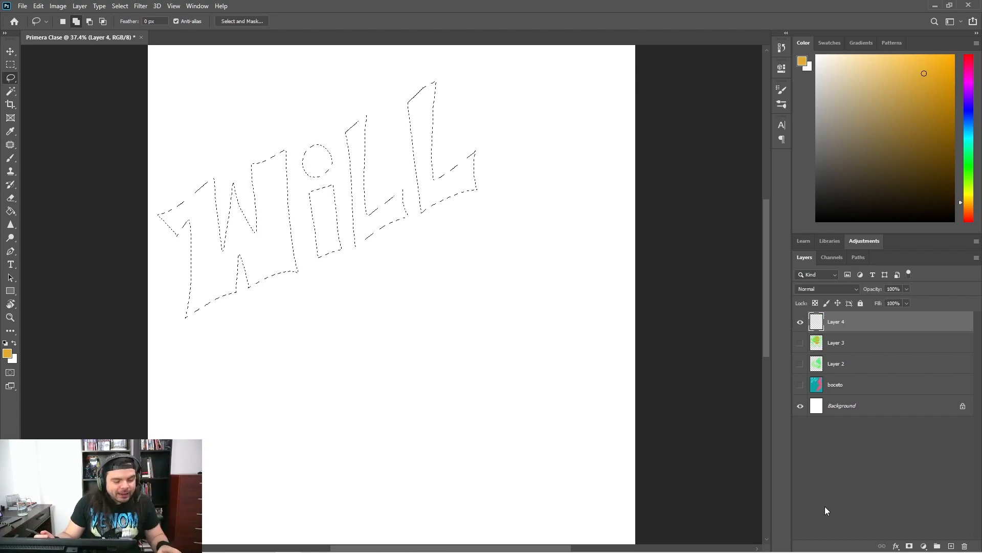
click(10, 158)
mouse_move(300, 131)
mouse_down()
mouse_move(514, 76)
mouse_move(165, 262)
mouse_move(422, 175)
mouse_move(330, 245)
mouse_move(451, 189)
mouse_move(313, 187)
mouse_move(359, 151)
mouse_move(238, 229)
mouse_move(153, 245)
mouse_up()
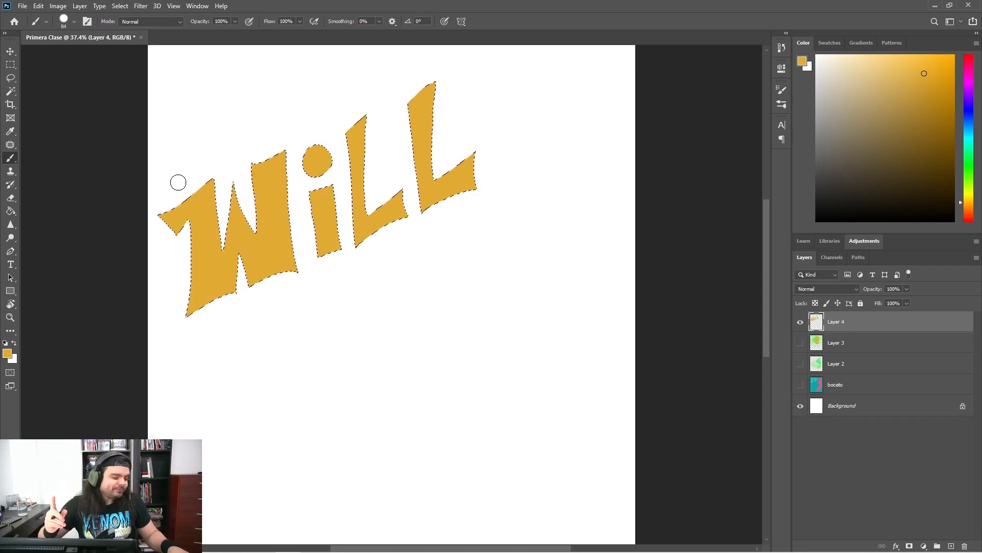
key(ctrl+d)
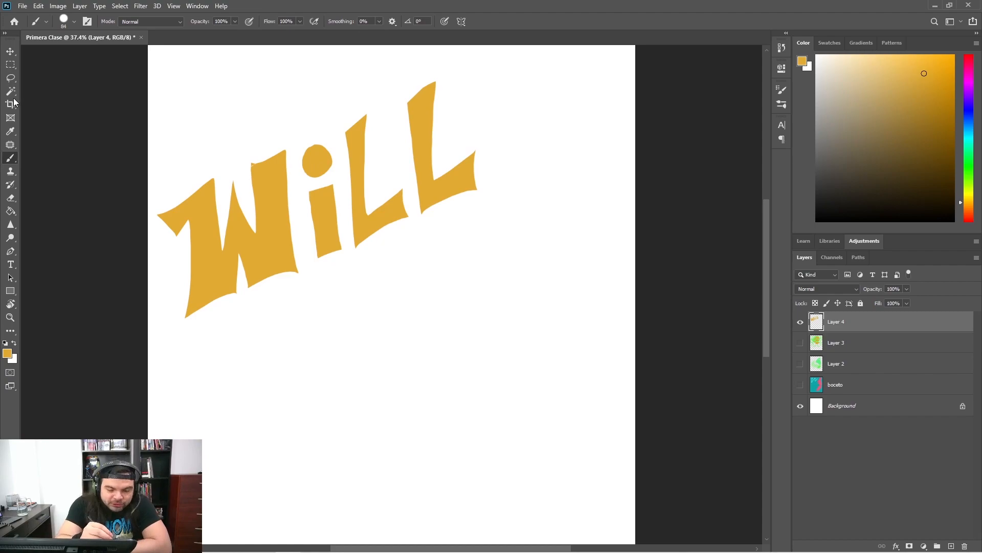
Lasso the slanted block letters "NO NAME" one by one as a combined selection beneath the orange lettering
click(11, 78)
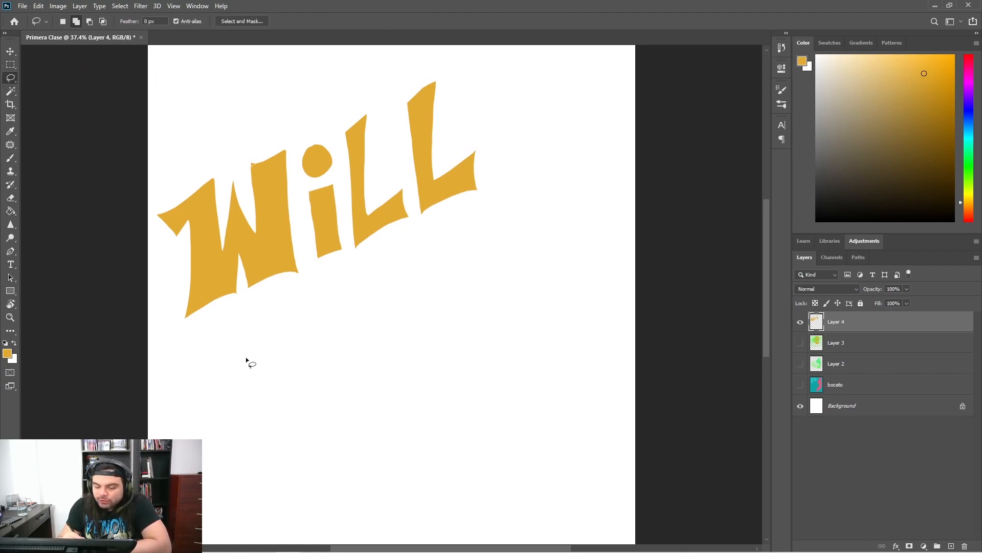
drag(206, 366, 200, 411)
drag(280, 321, 309, 388)
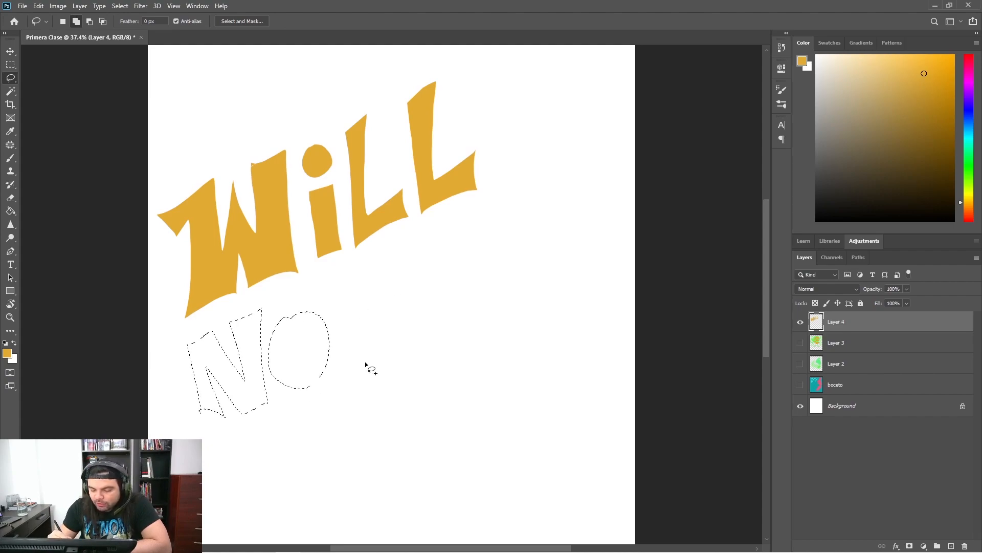
drag(397, 346, 364, 360)
drag(441, 334, 429, 244)
drag(461, 321, 460, 322)
mouse_move(513, 290)
mouse_down()
mouse_move(481, 214)
mouse_move(522, 232)
mouse_move(519, 194)
mouse_move(539, 171)
mouse_move(572, 256)
mouse_move(542, 225)
mouse_up()
drag(538, 277, 572, 255)
mouse_move(583, 147)
mouse_down()
mouse_move(540, 167)
mouse_move(580, 260)
mouse_up()
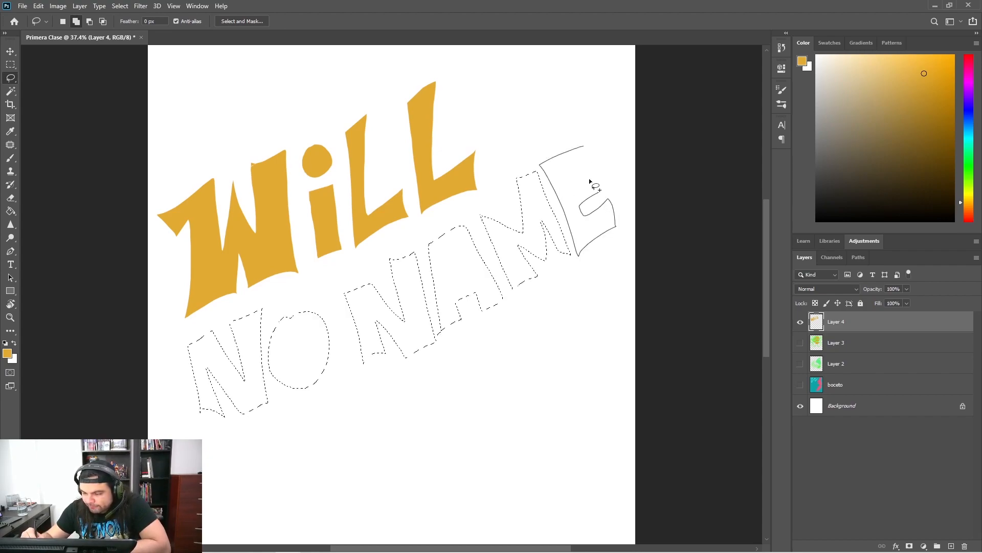
drag(588, 162, 581, 137)
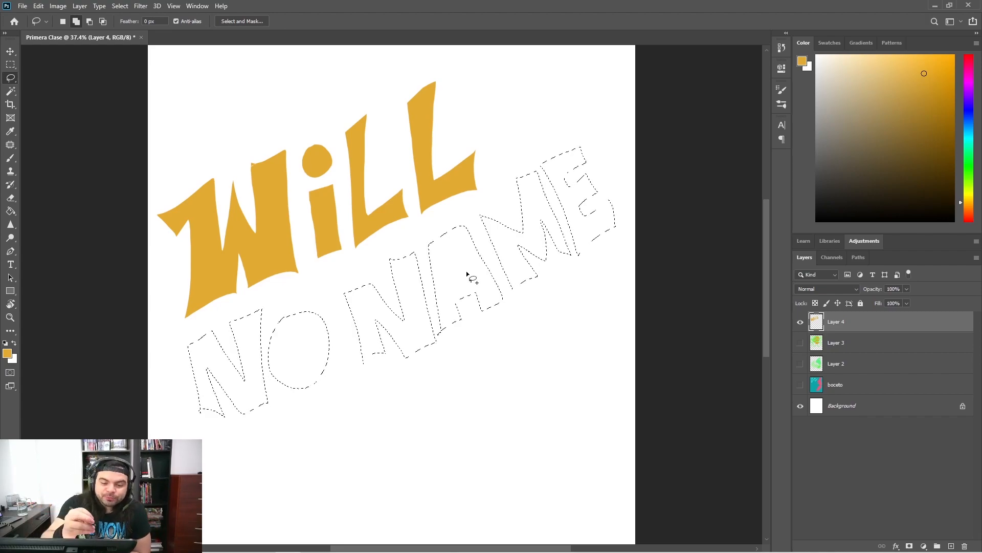
In subtract mode, draw trial loops above the lettering, and cut the centers of the O and A out of the NO NAME selection
click(89, 21)
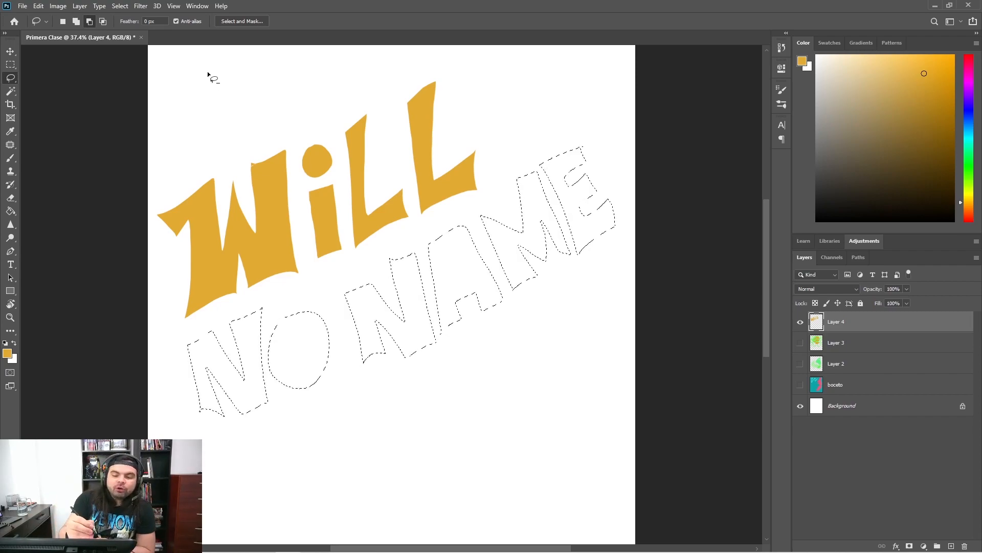
mouse_move(256, 90)
mouse_down()
mouse_move(299, 127)
mouse_move(289, 104)
mouse_up()
mouse_move(369, 76)
mouse_down()
mouse_move(389, 127)
mouse_move(387, 100)
mouse_up()
mouse_move(441, 62)
mouse_down()
mouse_move(443, 110)
mouse_move(450, 87)
mouse_up()
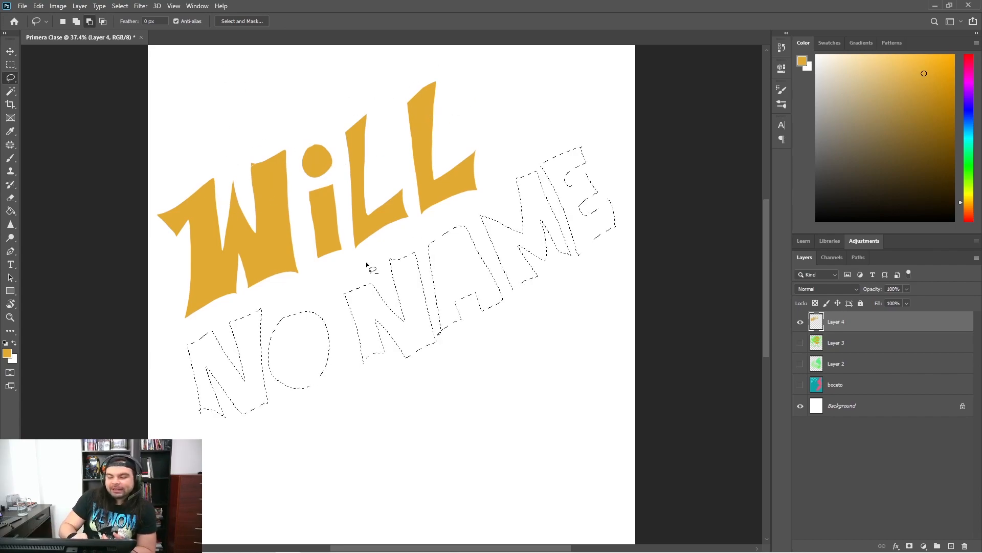
mouse_move(186, 117)
mouse_down()
mouse_move(244, 75)
mouse_move(199, 102)
mouse_up()
drag(315, 64, 381, 97)
drag(457, 56, 474, 81)
mouse_move(265, 73)
mouse_down()
mouse_move(209, 105)
mouse_move(212, 115)
mouse_up()
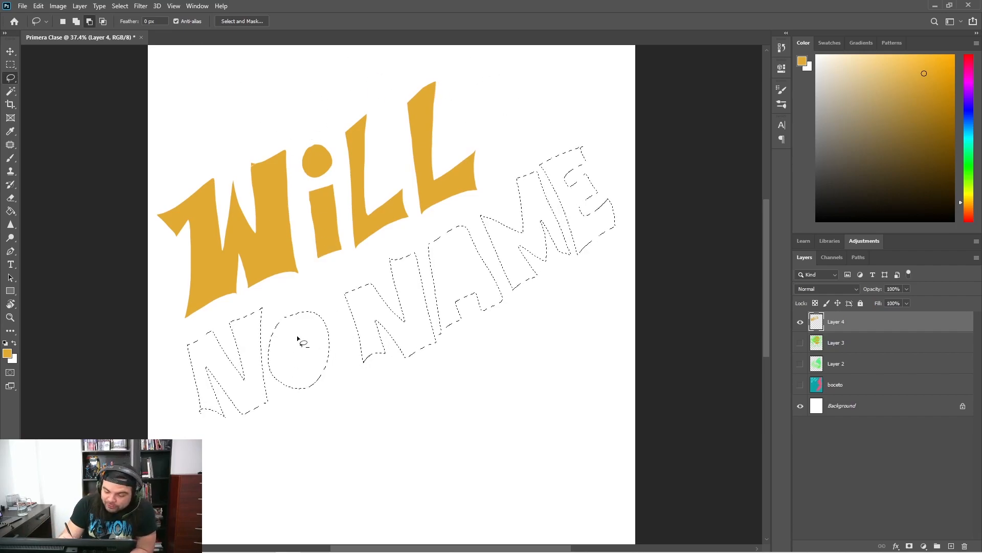
drag(300, 335, 288, 350)
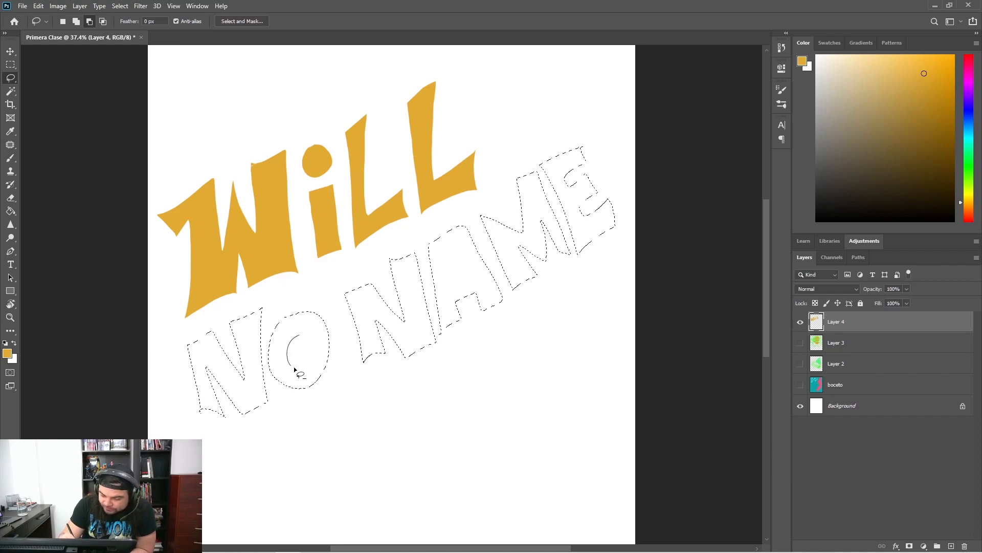
drag(300, 327, 302, 332)
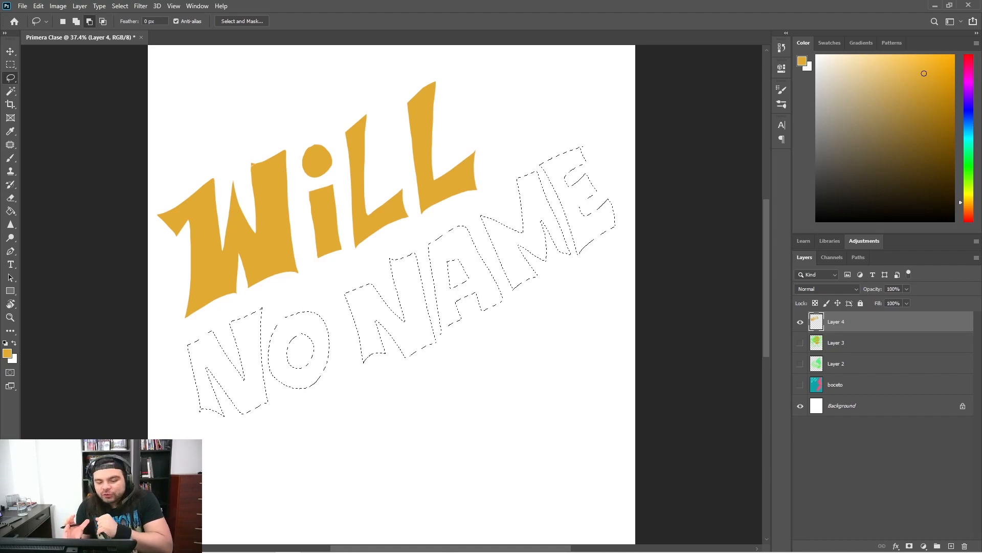
Set the background color to red, hex ed3b3b
click(13, 361)
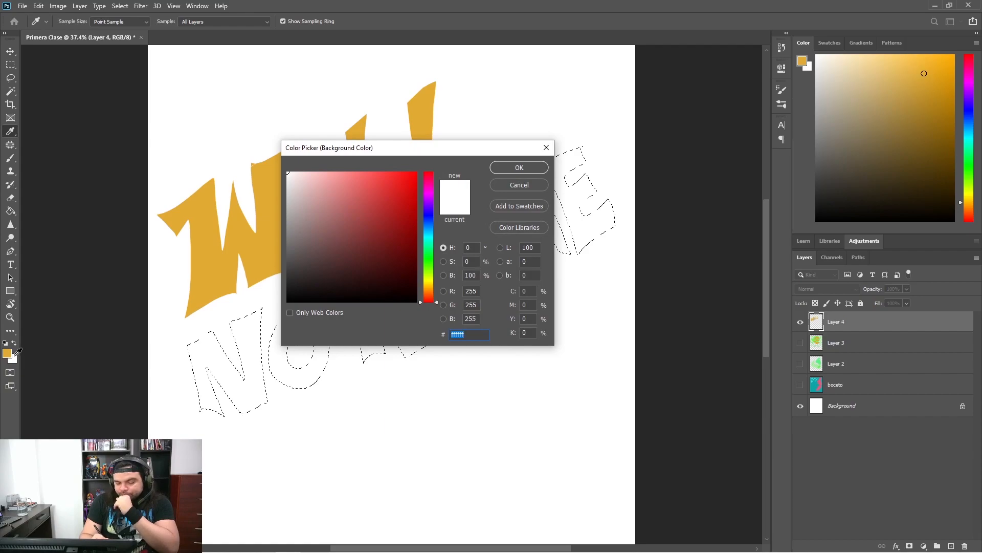
click(394, 188)
click(385, 181)
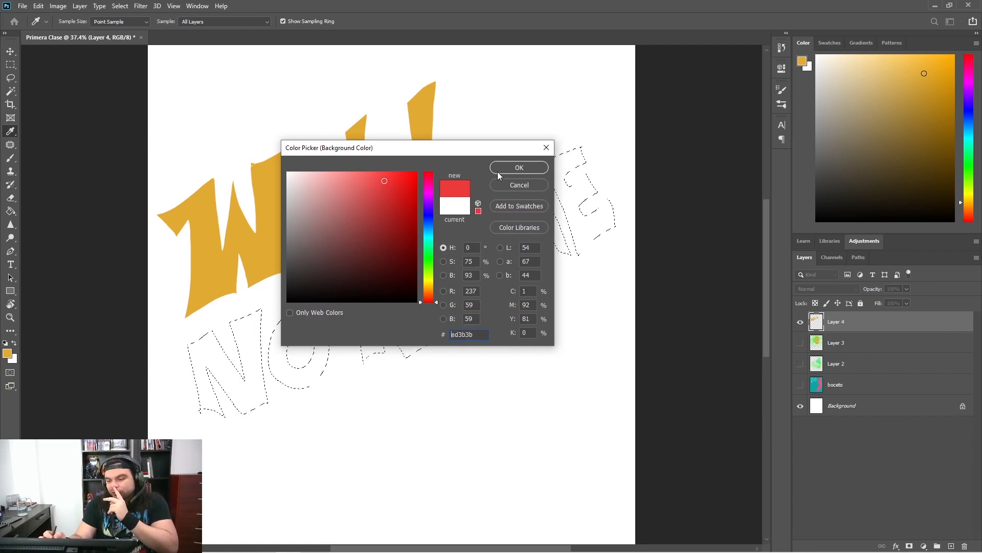
click(532, 167)
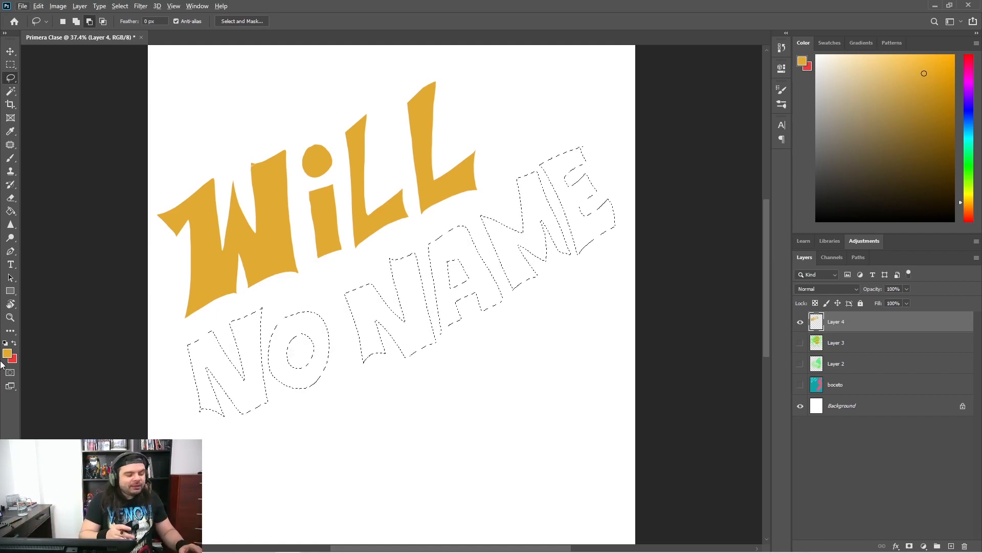
Fill the NO NAME selection with the orange foreground color, refill it with the red background color, and deselect
key(alt+BackSpace)
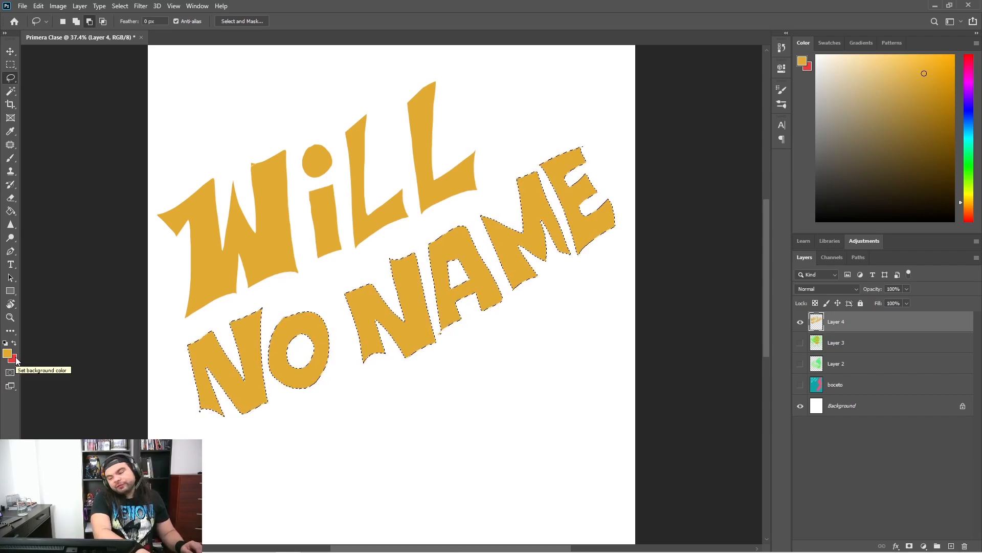
key(ctrl+BackSpace)
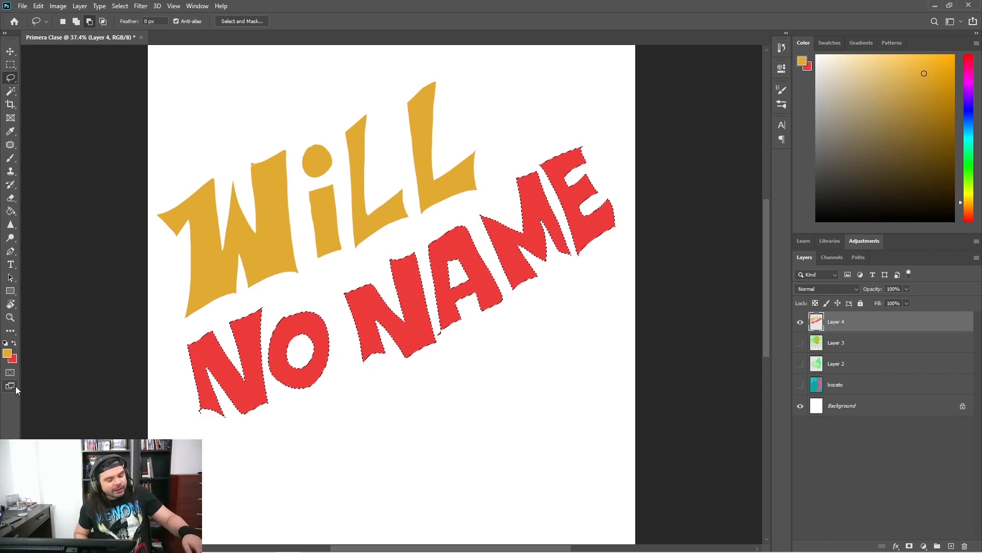
key(ctrl+d)
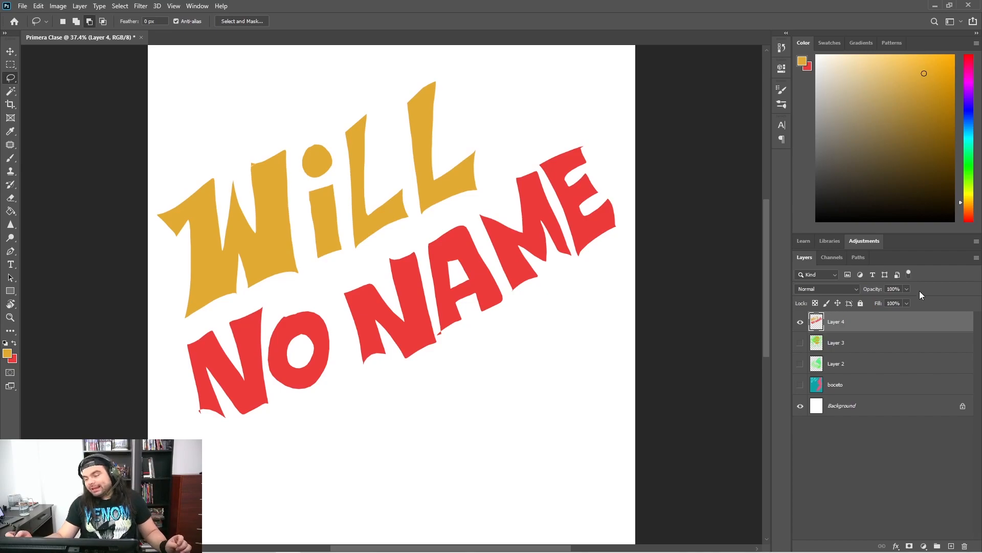
click(895, 342)
click(915, 366)
click(913, 385)
click(931, 335)
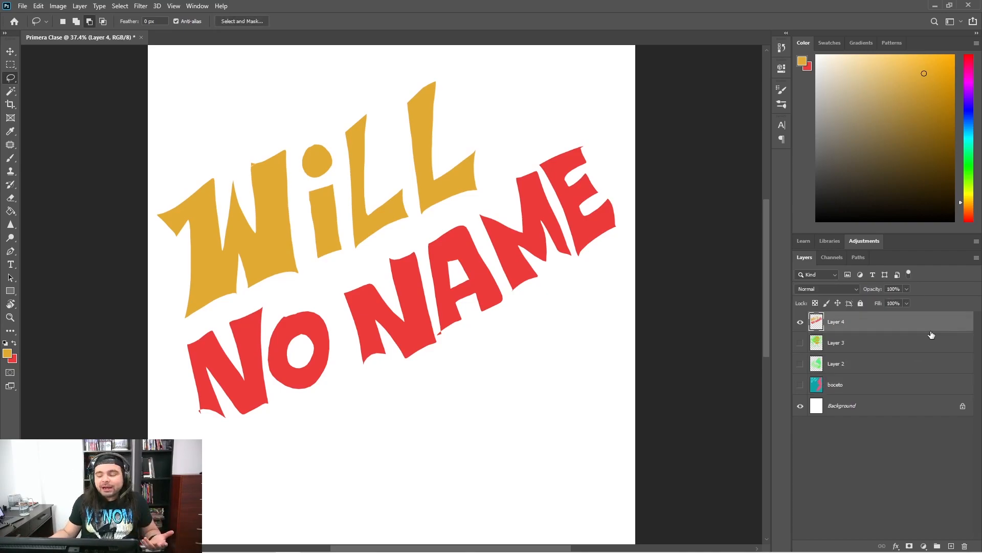
Delete Layer 3 and confirm the deletion
click(878, 343)
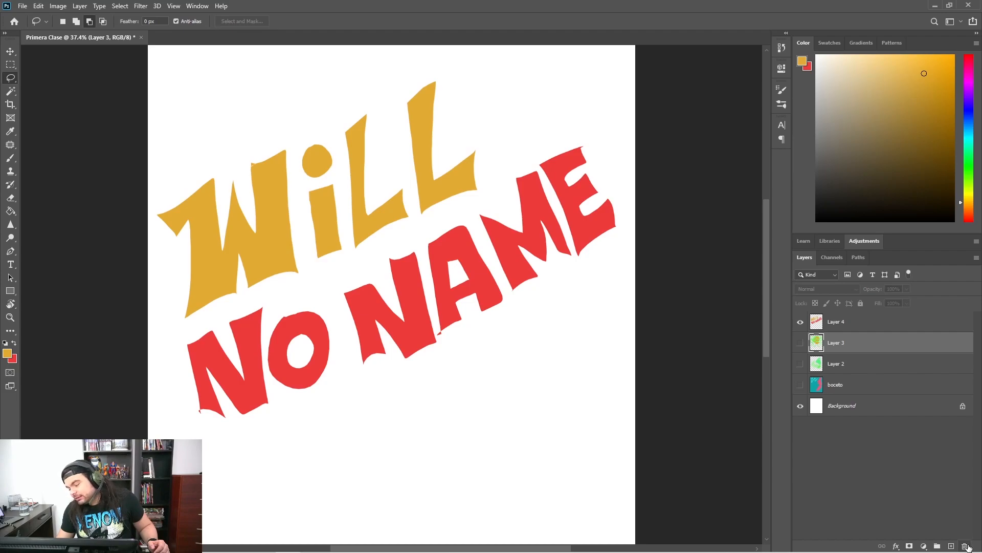
click(966, 545)
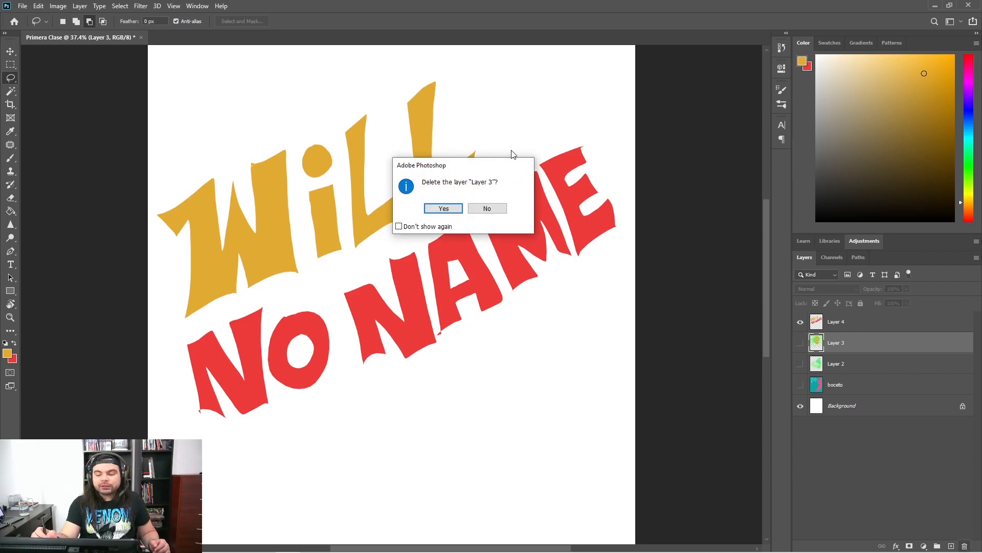
click(443, 208)
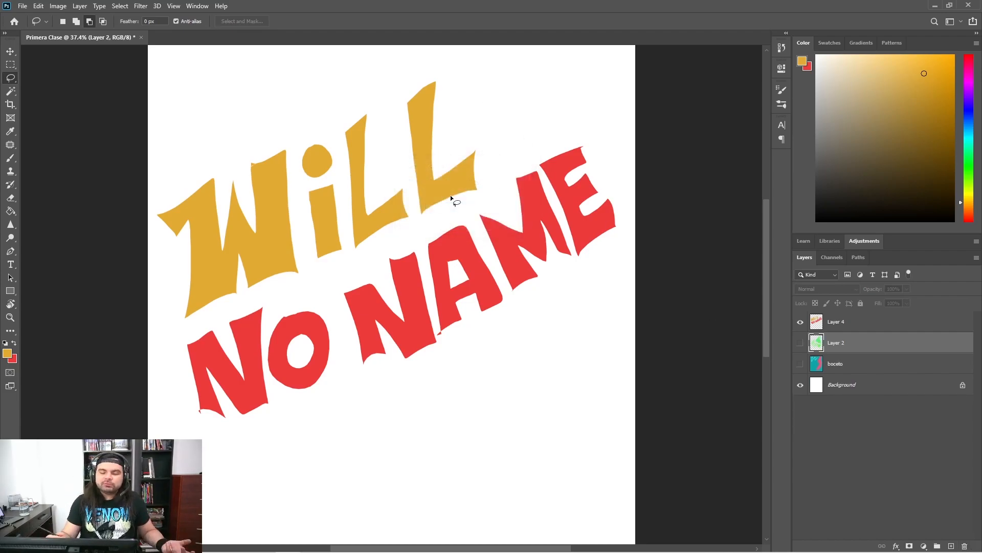
Show the hidden Layer 2 and boceto layers and delete both of them
click(800, 342)
click(800, 363)
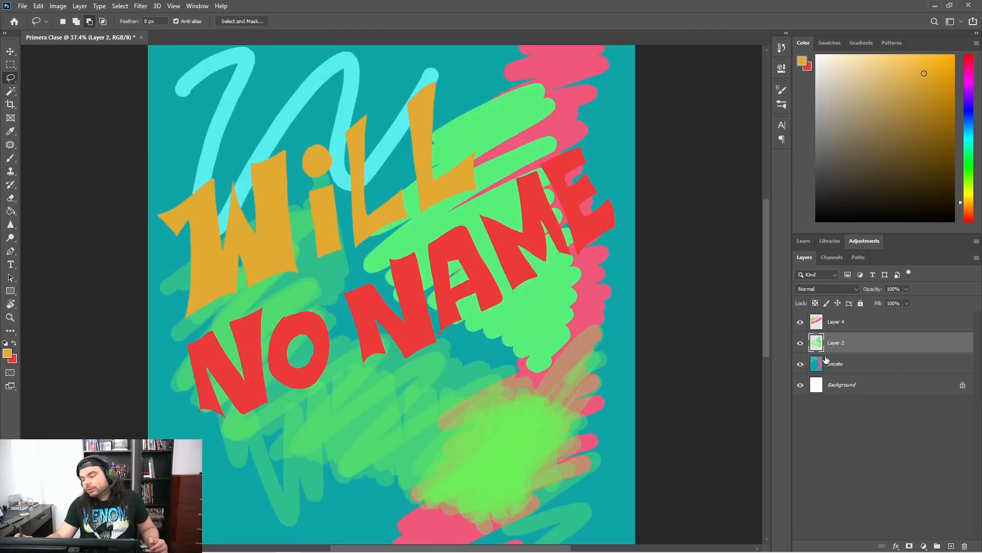
click(873, 366)
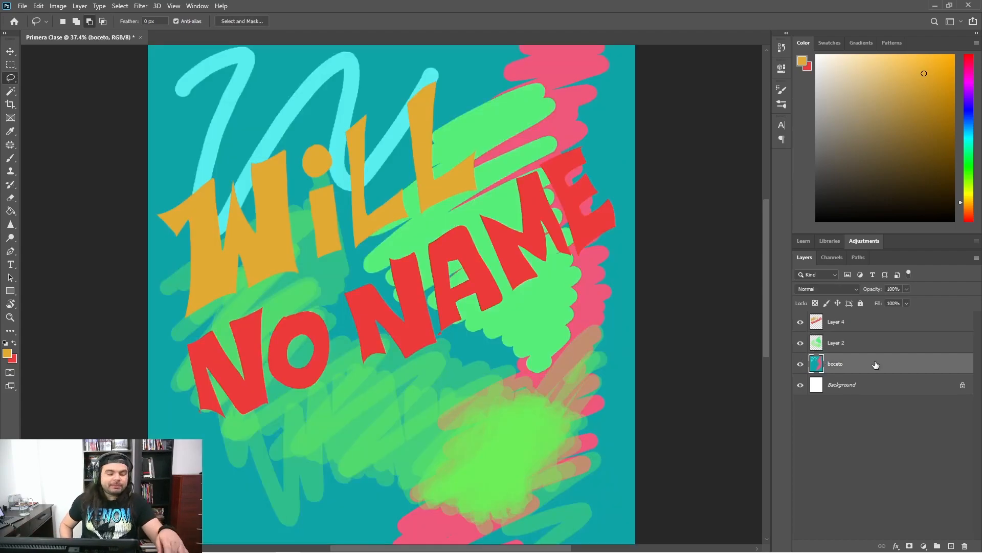
key(Delete)
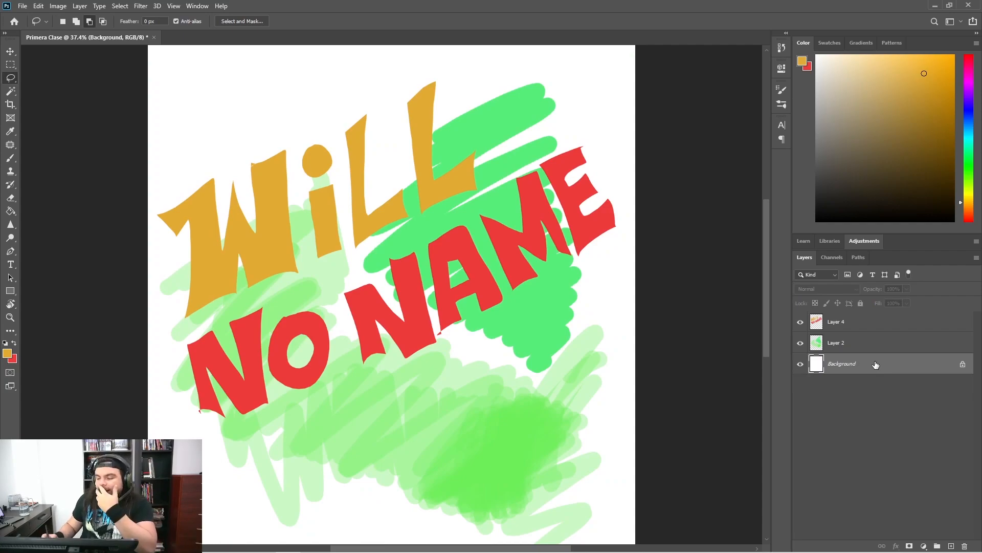
click(852, 342)
key(Delete)
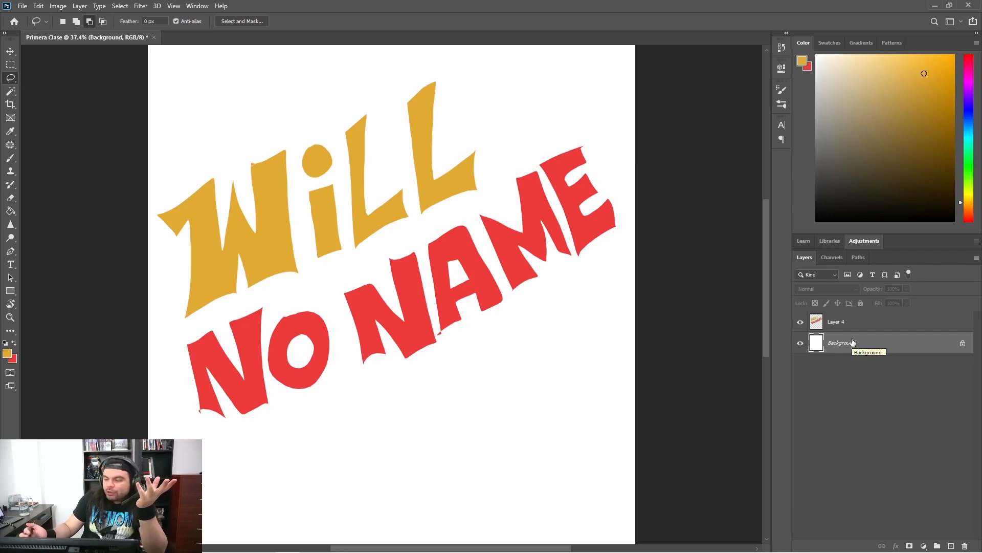
Lasso an irregular area across the lettering on Layer 4, clear its pixels, and undo the deletion
click(868, 322)
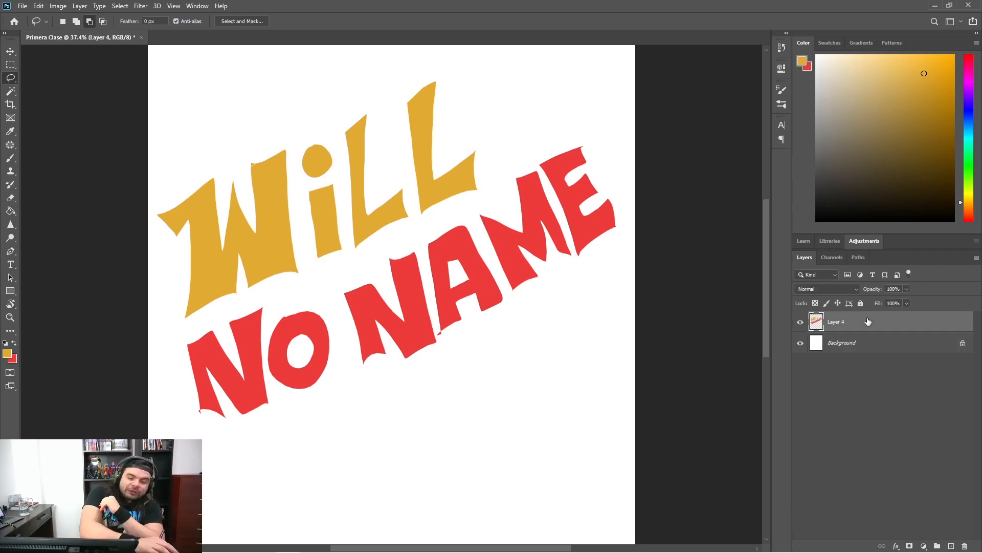
click(10, 93)
click(10, 77)
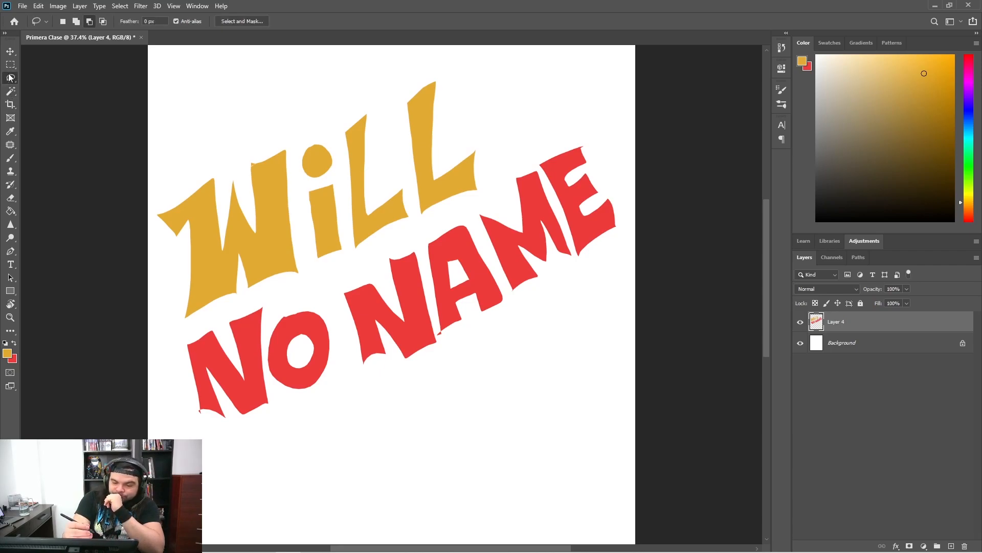
mouse_move(171, 169)
mouse_down()
mouse_move(201, 274)
mouse_move(299, 272)
mouse_move(388, 395)
mouse_move(397, 247)
mouse_move(493, 351)
mouse_move(602, 289)
mouse_move(456, 192)
mouse_move(367, 75)
mouse_move(301, 104)
mouse_move(291, 190)
mouse_move(210, 102)
mouse_up()
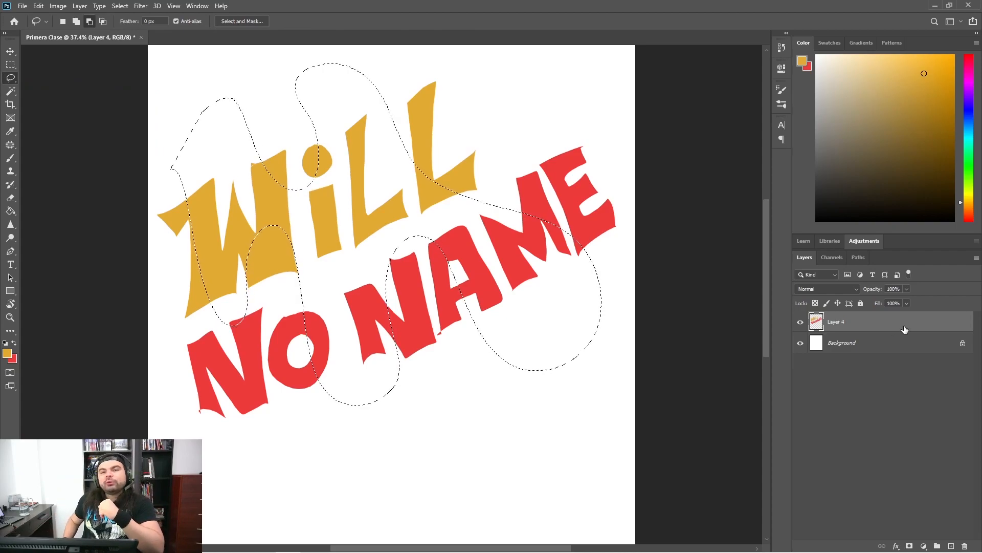
key(Delete)
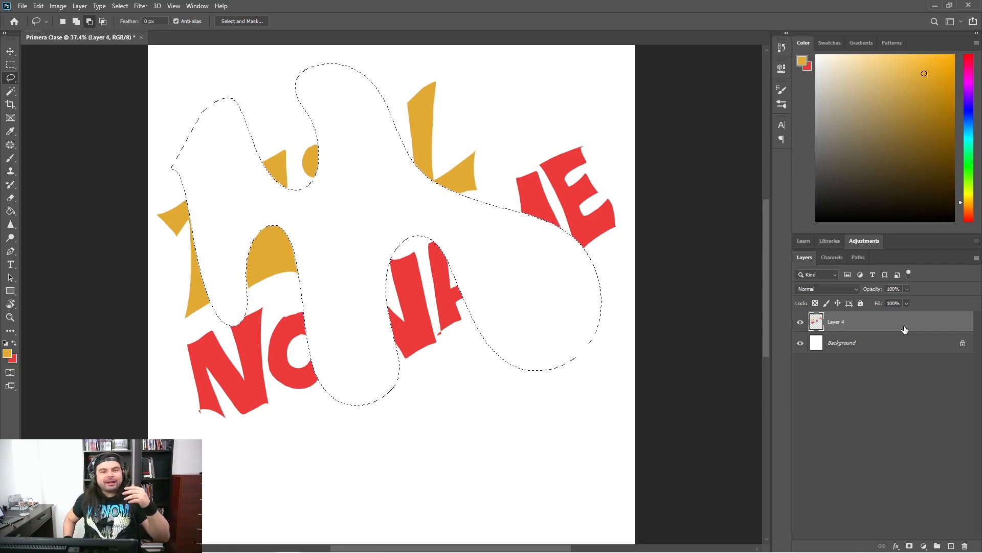
key(ctrl+z)
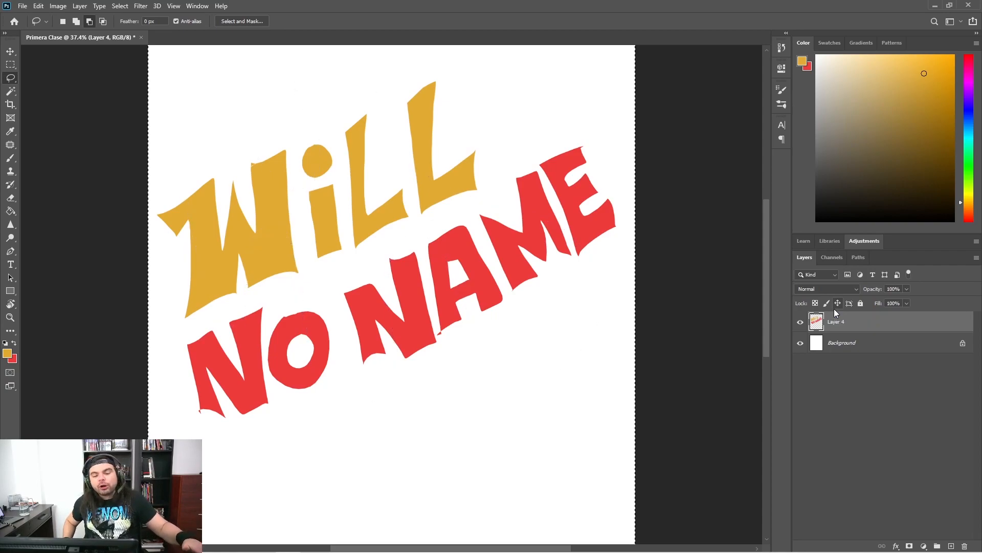
Clear all lettering from Layer 4 within a full-canvas selection, deselect, and select the whole canvas again
key(z)
drag(543, 318, 524, 309)
drag(551, 390, 502, 377)
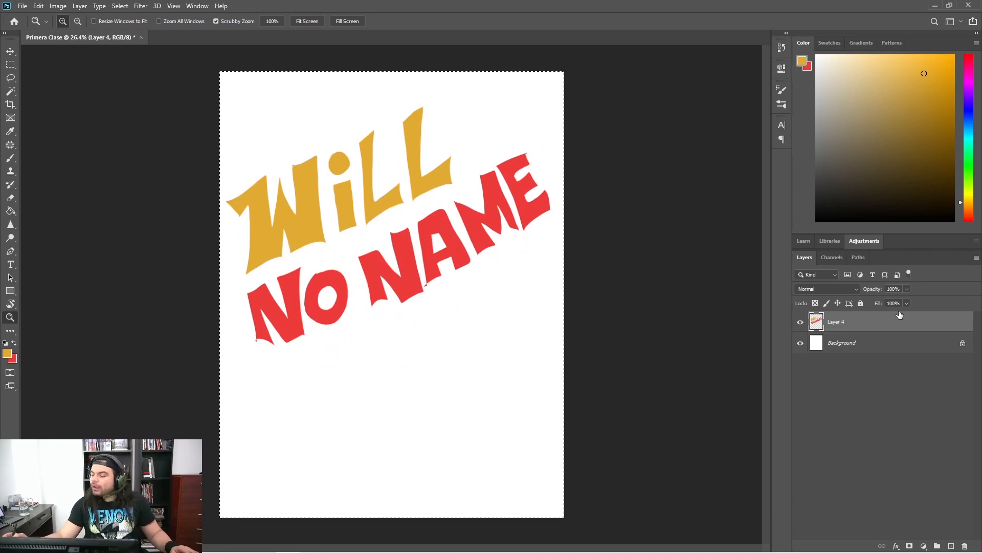
key(Delete)
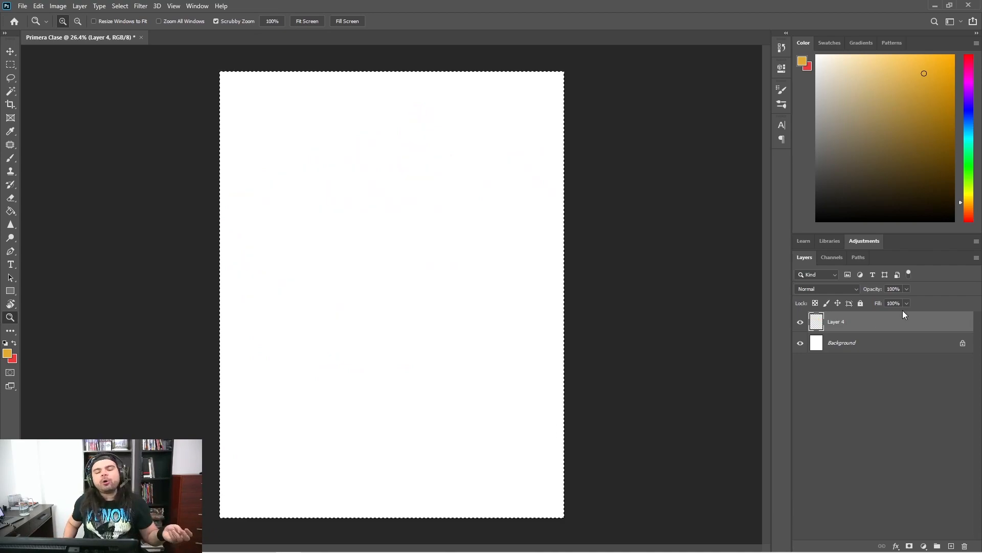
key(ctrl+d)
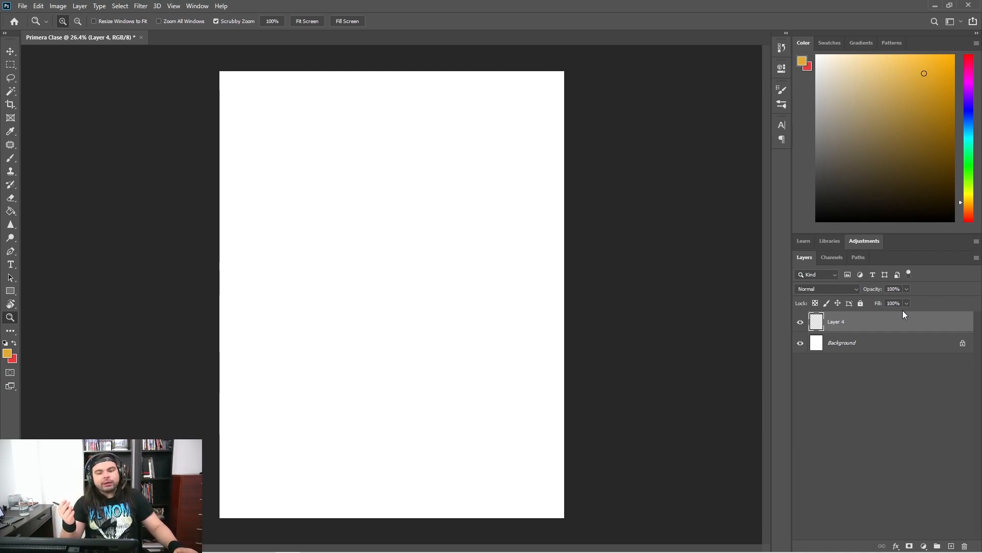
key(ctrl+a)
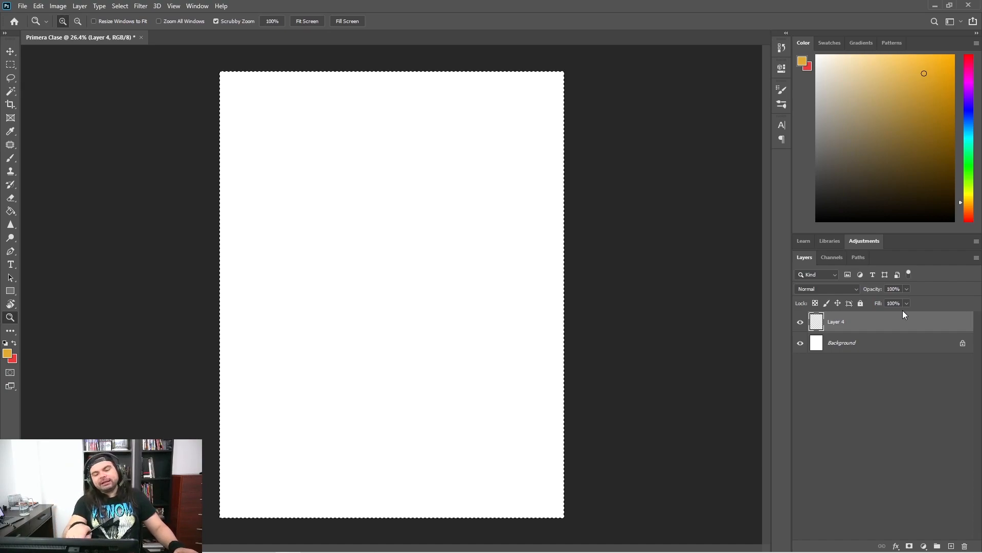
Undo the edits back to the active NO NAME selection, clear that red lettering from Layer 4, and deselect
key(ctrl+v)
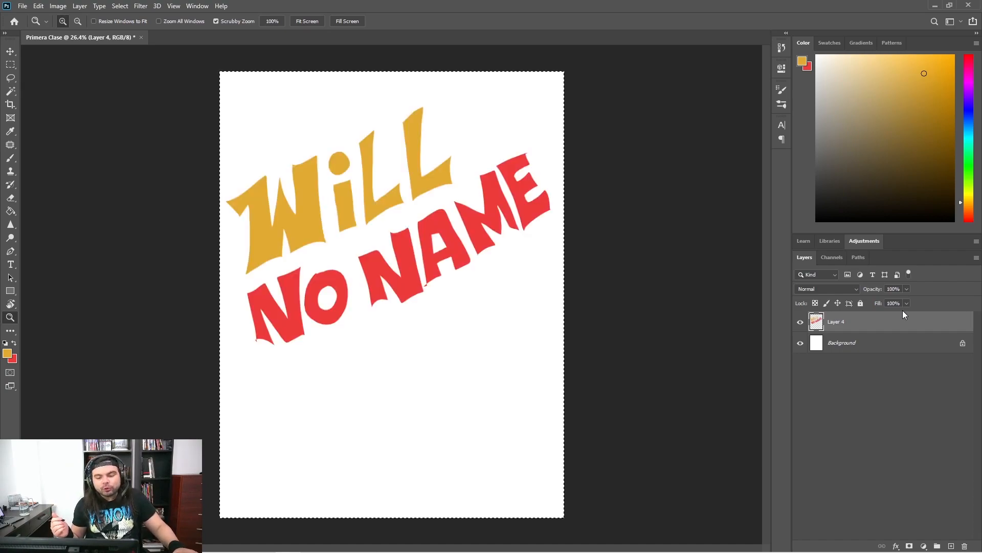
key(ctrl+z)
key(ctrl+z)
key(ctrl+z)
key(ctrl+z)
key(ctrl+z)
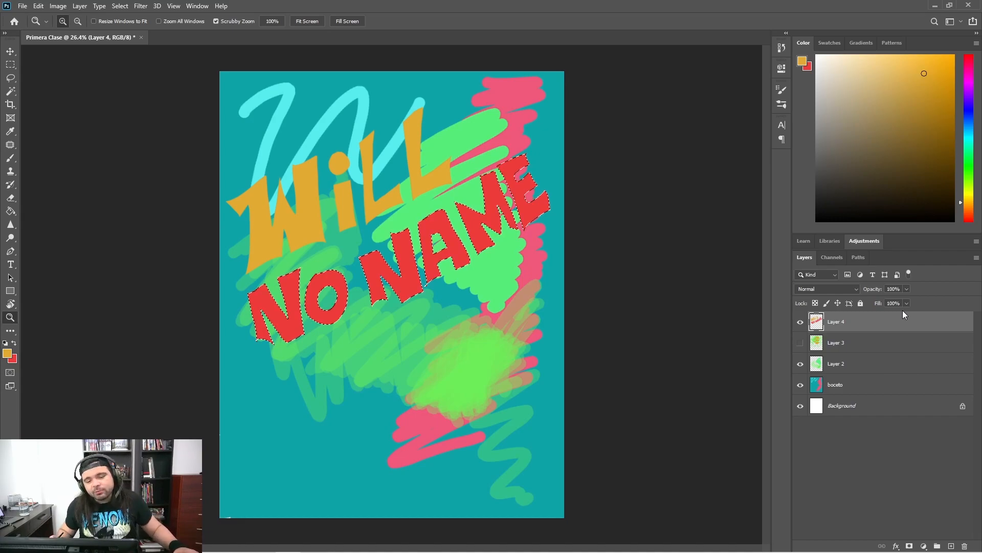
key(Delete)
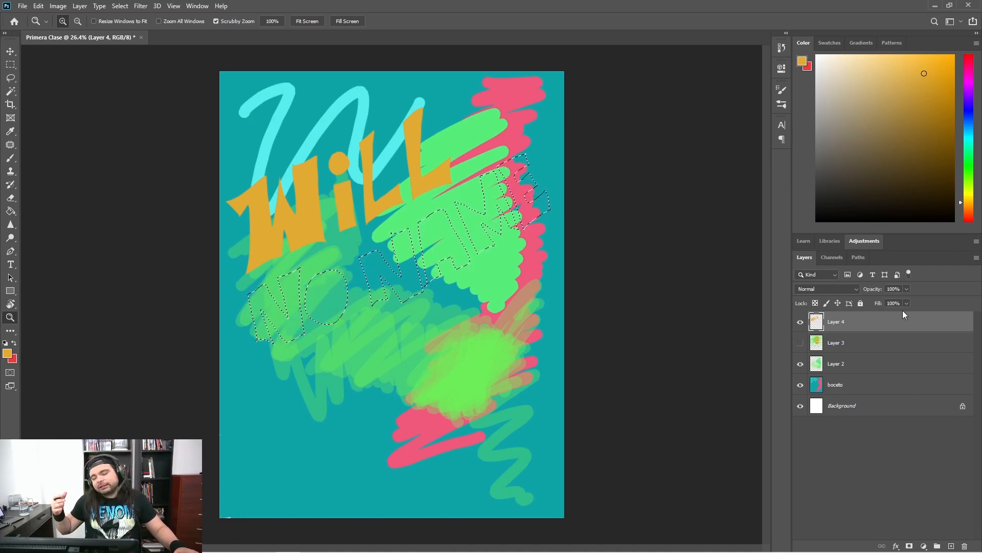
key(ctrl+d)
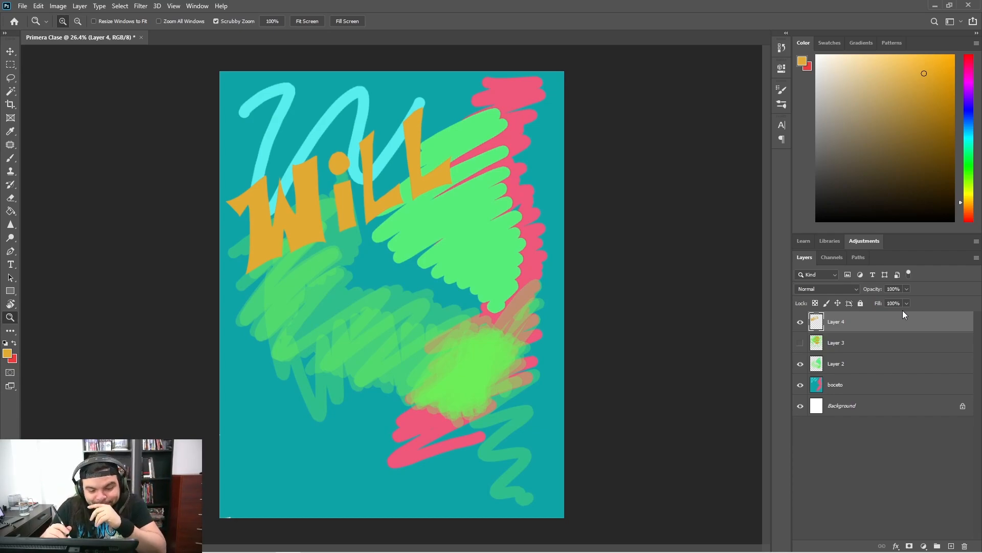
Hide Layer 2 and boceto, and delete Layer 3, Layer 2 and boceto
click(800, 363)
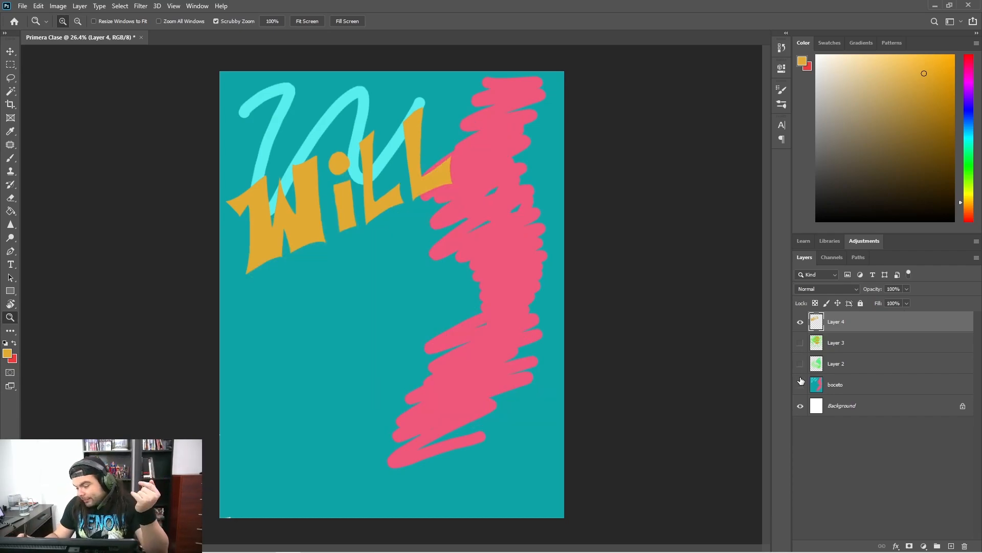
click(800, 384)
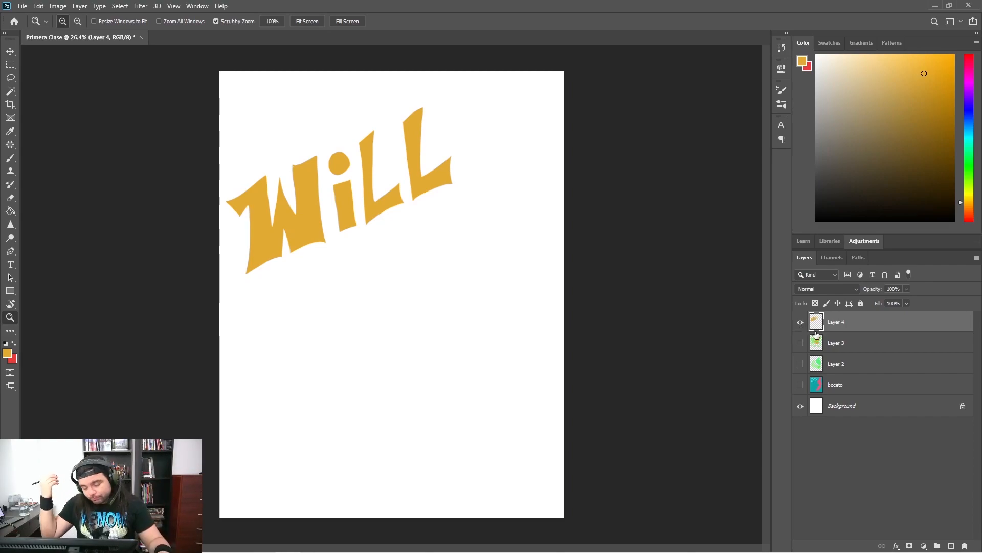
click(865, 342)
key(Delete)
key(Delete)
key(Delete)
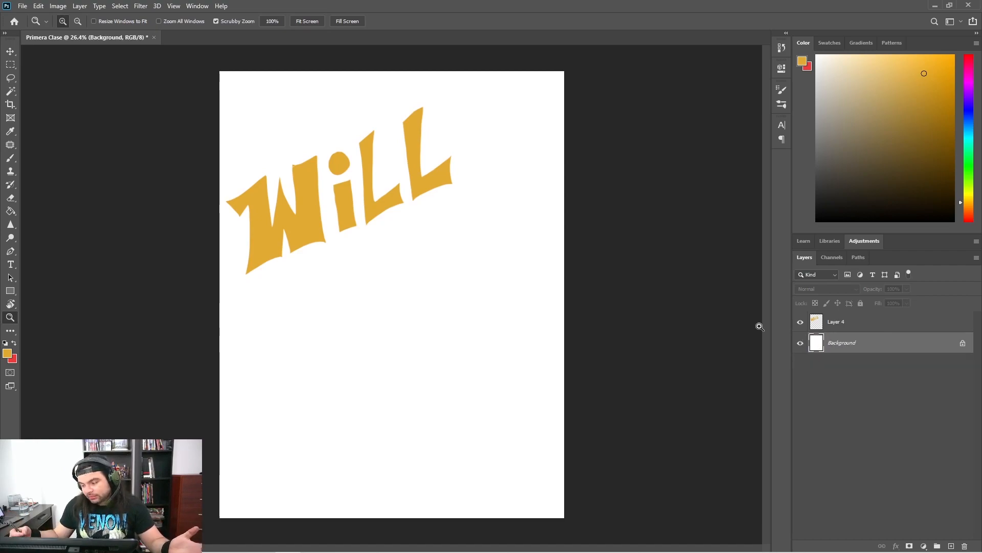
Select Layer 4 with the WILL lettering and hide it
click(870, 322)
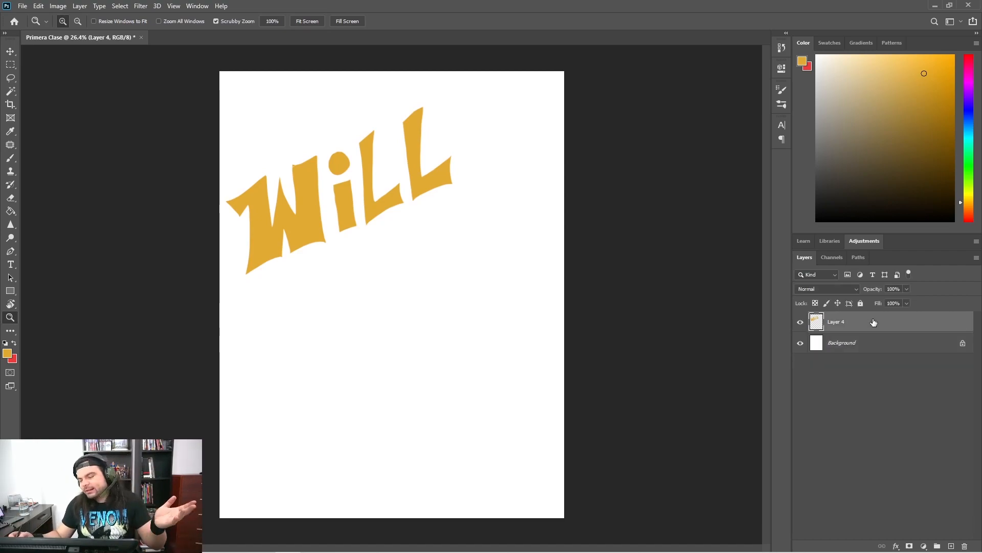
click(801, 322)
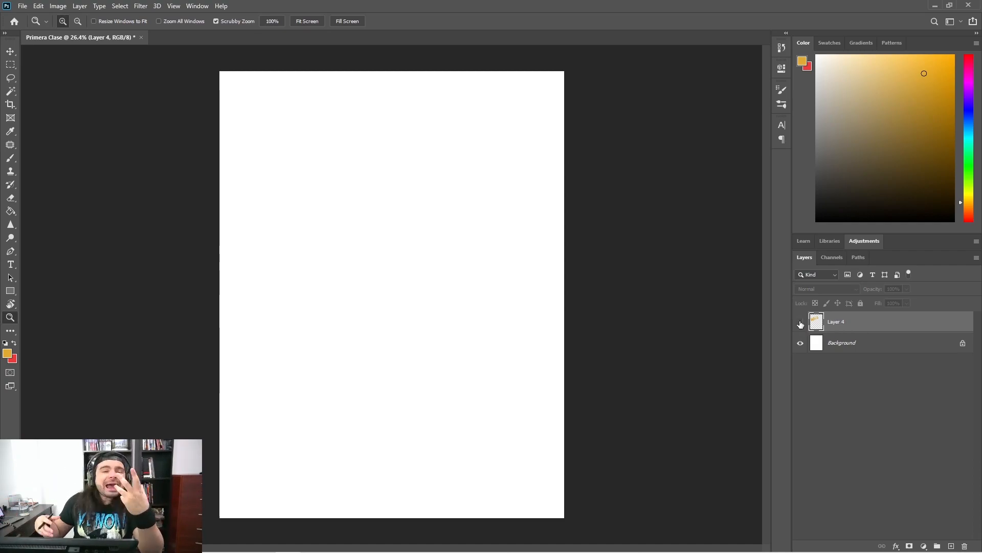
click(801, 322)
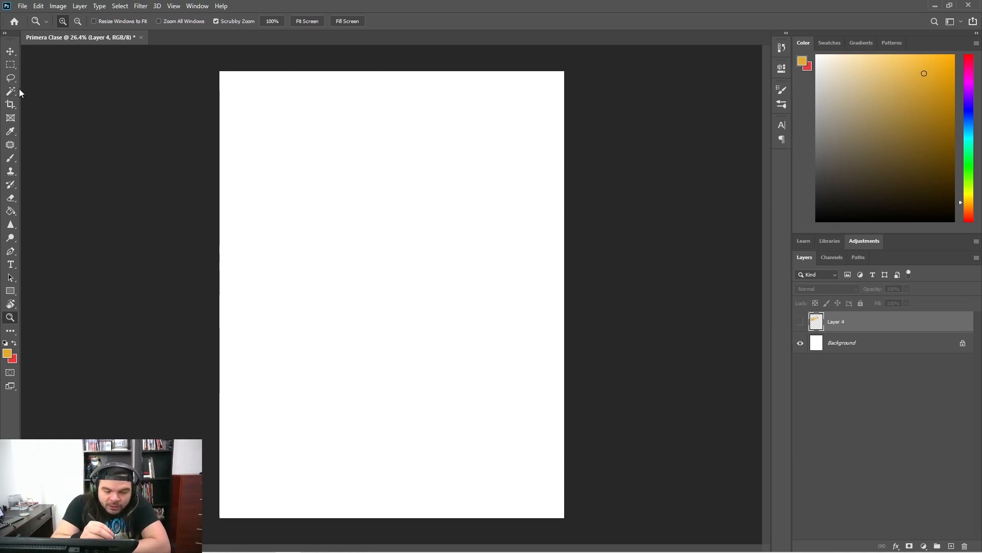
Create a new layer above Layer 4 and name it boceto, with the Brush tool active
click(10, 156)
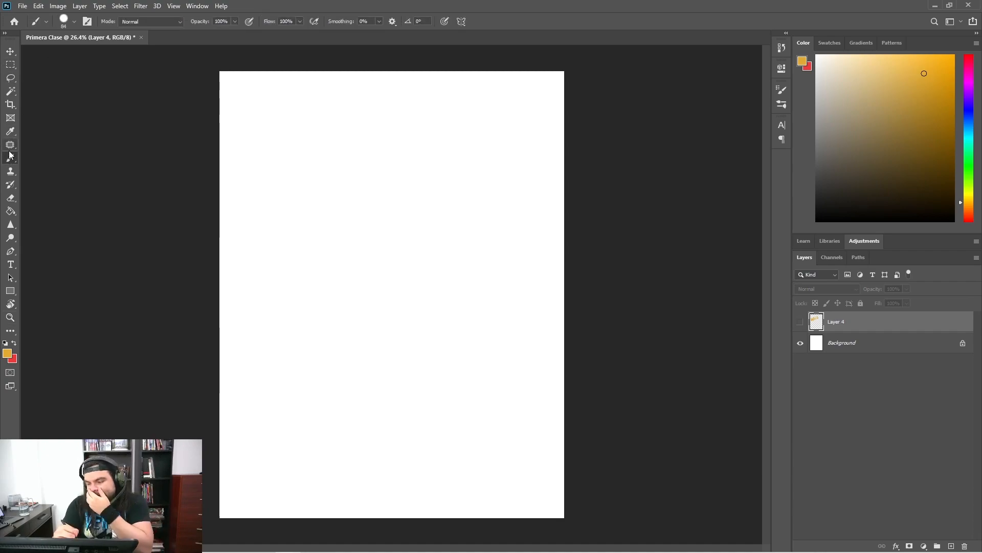
click(951, 546)
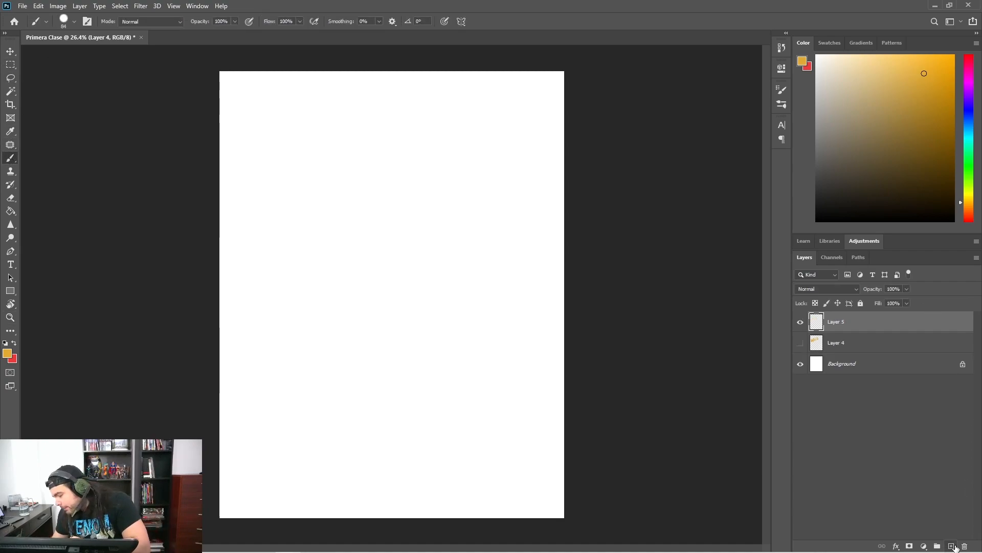
double_click(837, 322)
text(boceto)
key(Return)
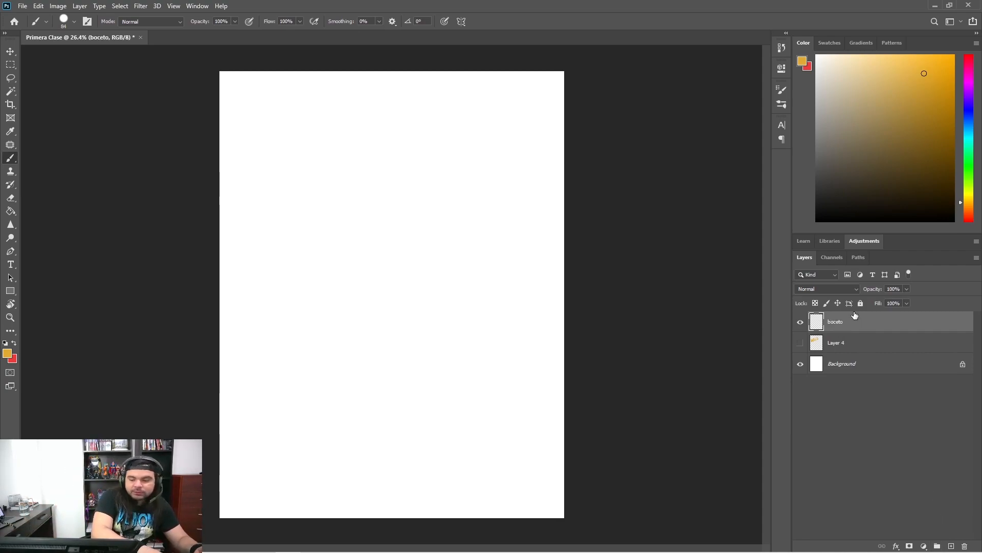
Set the foreground colour to the mid grey #858585 and activate the Brush tool
click(7, 357)
click(328, 229)
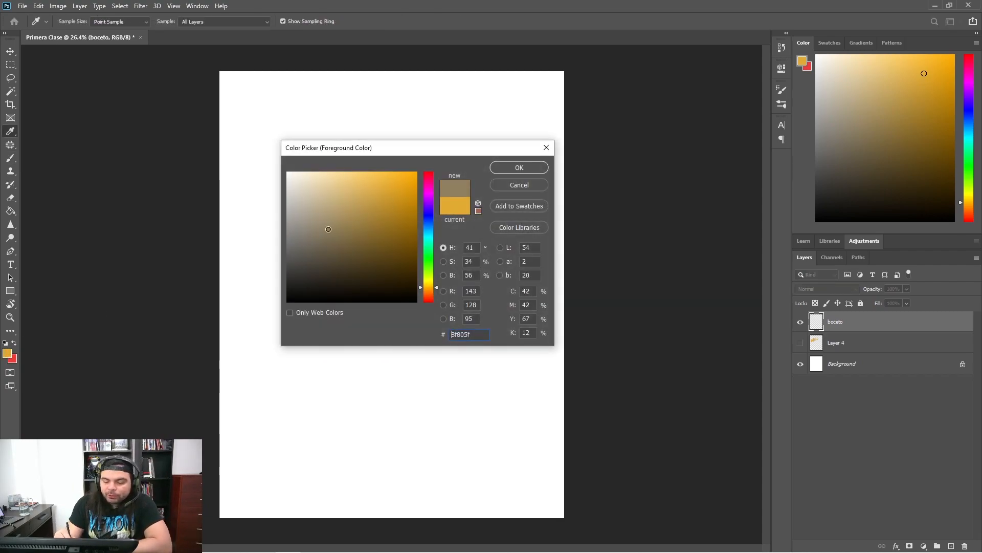
click(288, 234)
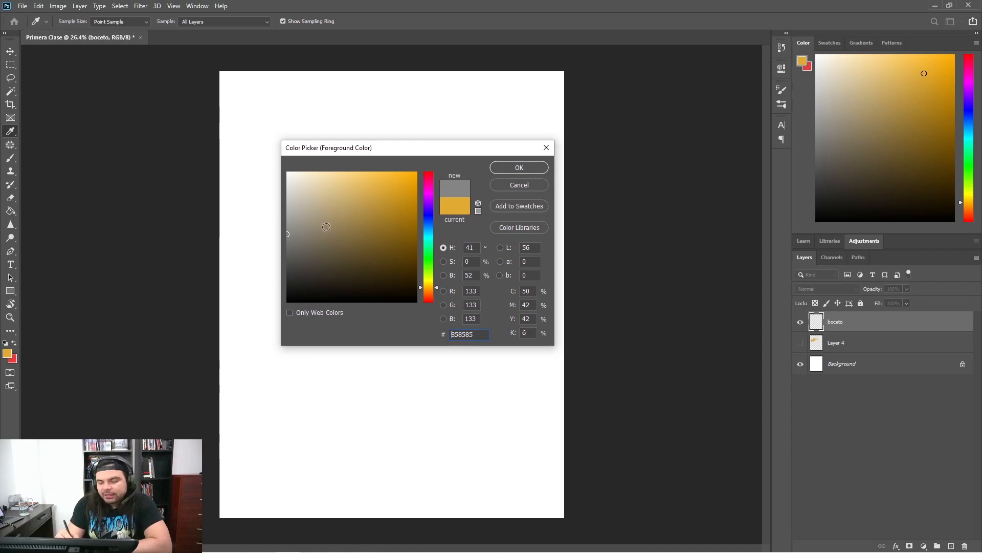
click(518, 167)
key(b)
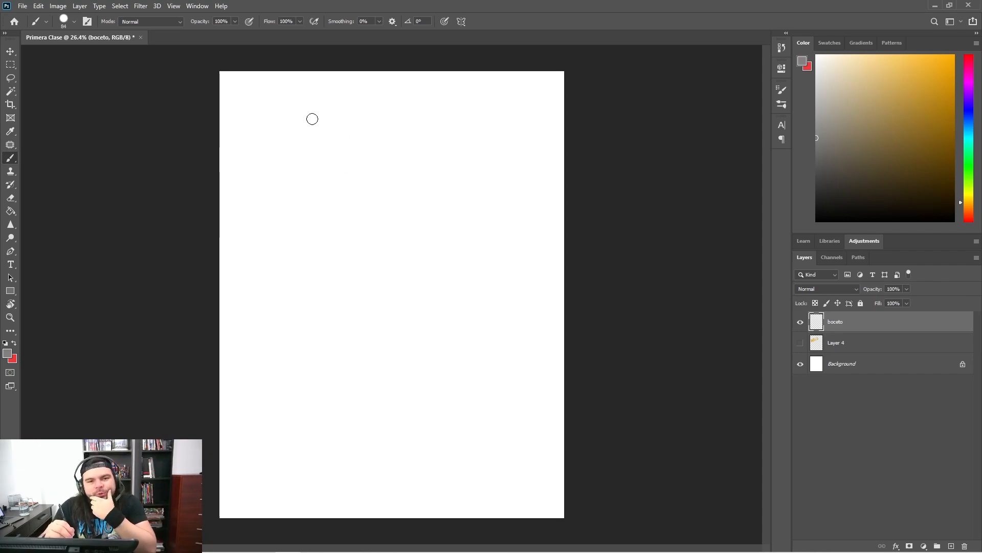
Paint a curved test stroke near the canvas's upper left corner and reduce the brush size to 29 px
drag(266, 89, 314, 182)
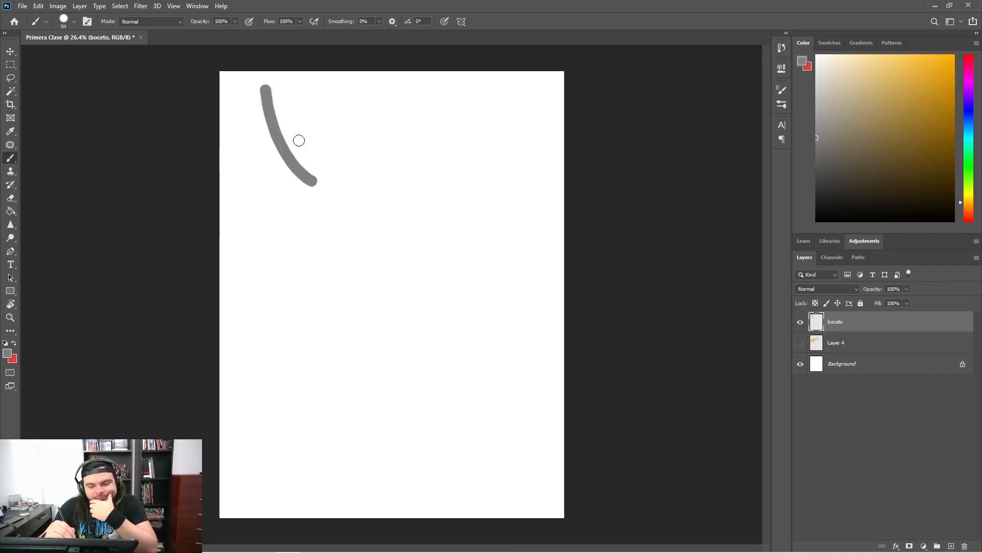
click(70, 24)
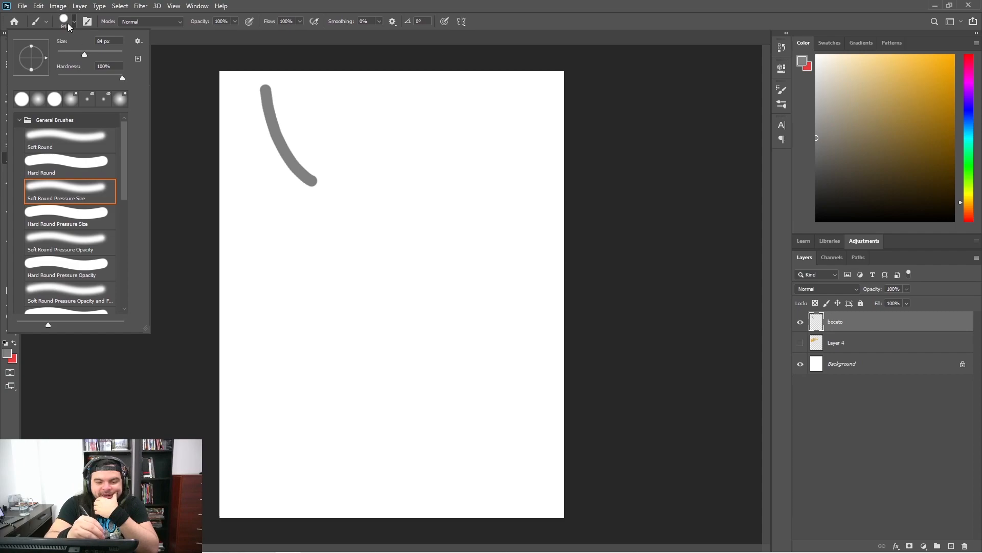
drag(83, 54, 66, 45)
Paint a test stroke with the thinner brush and undo all test strokes on the boceto layer
mouse_move(298, 97)
mouse_down()
mouse_move(317, 137)
mouse_move(338, 152)
mouse_up()
key(ctrl+z)
key(ctrl+z)
key(ctrl+z)
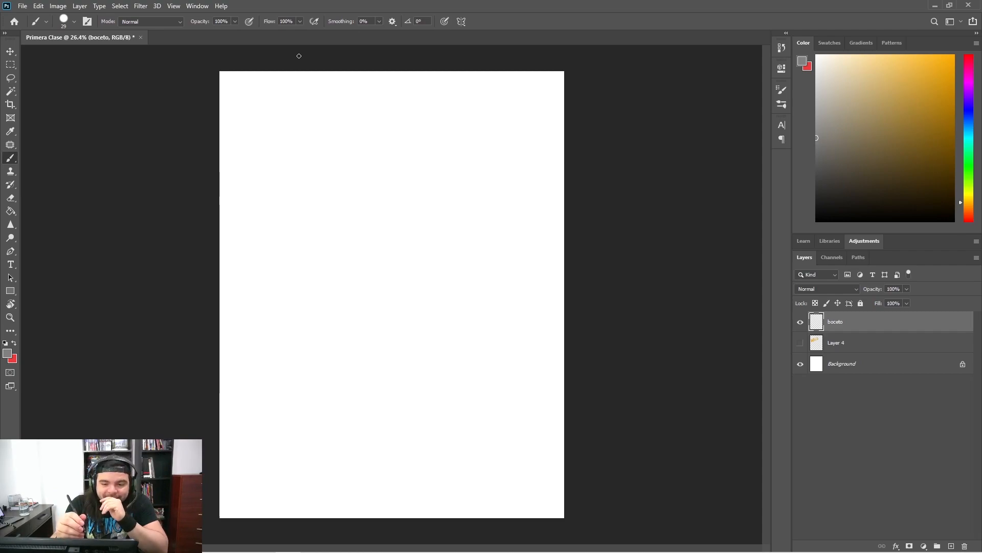
right_click(223, 29)
right_click(222, 30)
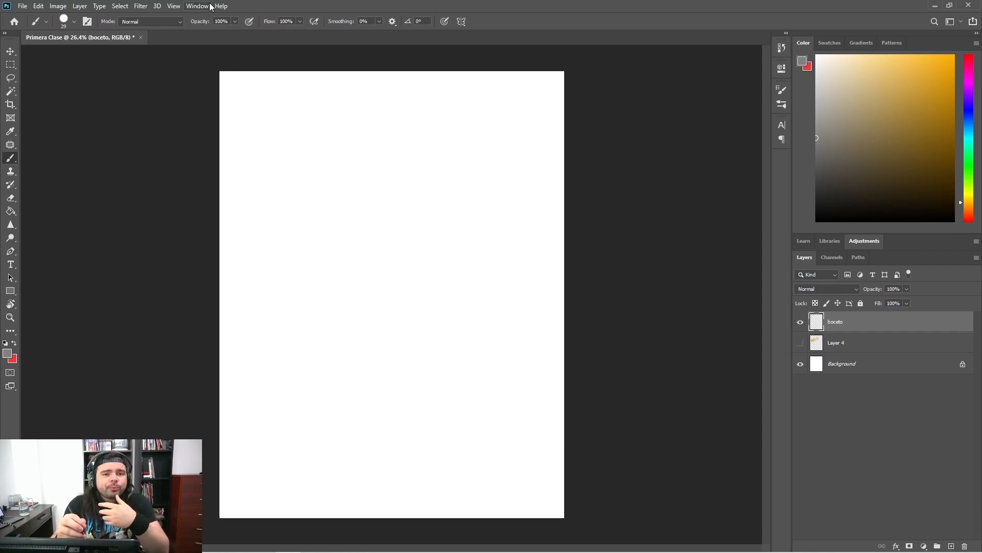
right_click(309, 334)
click(260, 326)
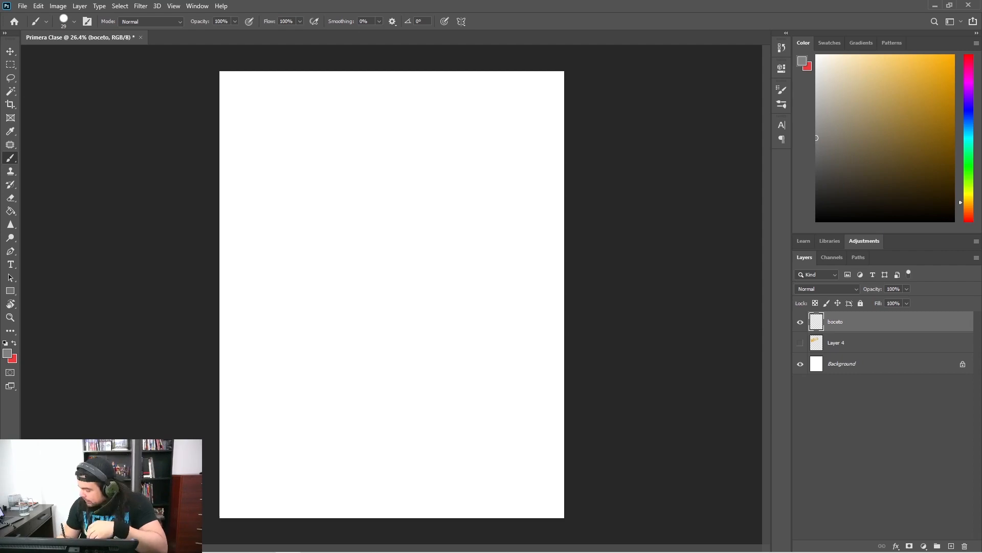
mouse_move(864, 552)
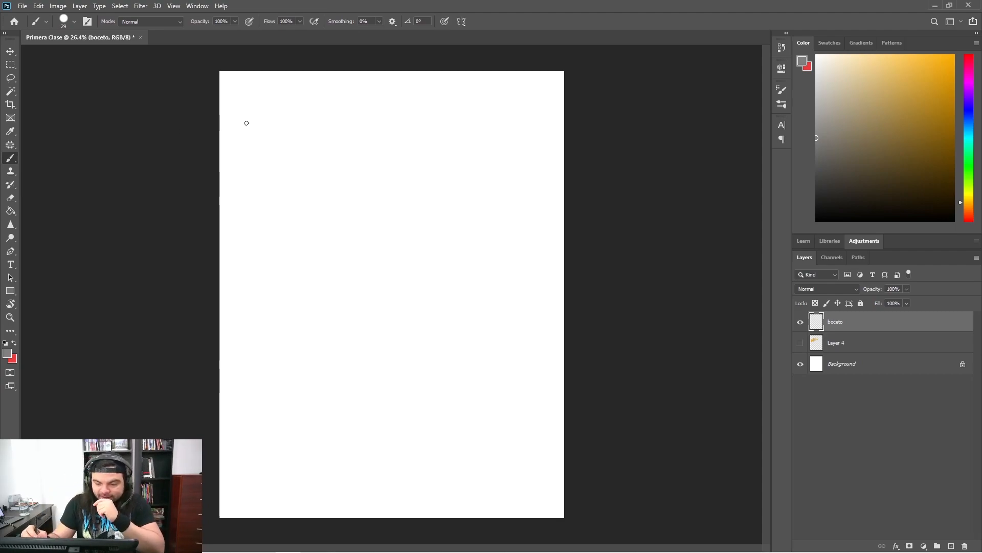
Paint two facing square brackets with short marks below them on the boceto layer, and undo all these strokes
mouse_move(316, 130)
mouse_down()
mouse_move(285, 188)
mouse_move(325, 189)
mouse_up()
mouse_move(369, 128)
mouse_down()
mouse_move(401, 160)
mouse_move(391, 181)
mouse_move(366, 182)
mouse_up()
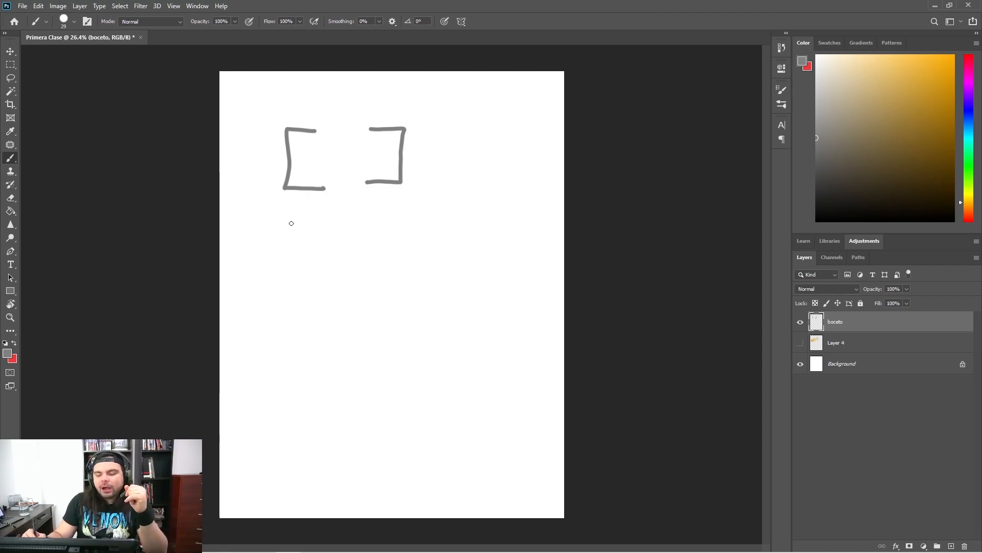
drag(290, 267, 308, 267)
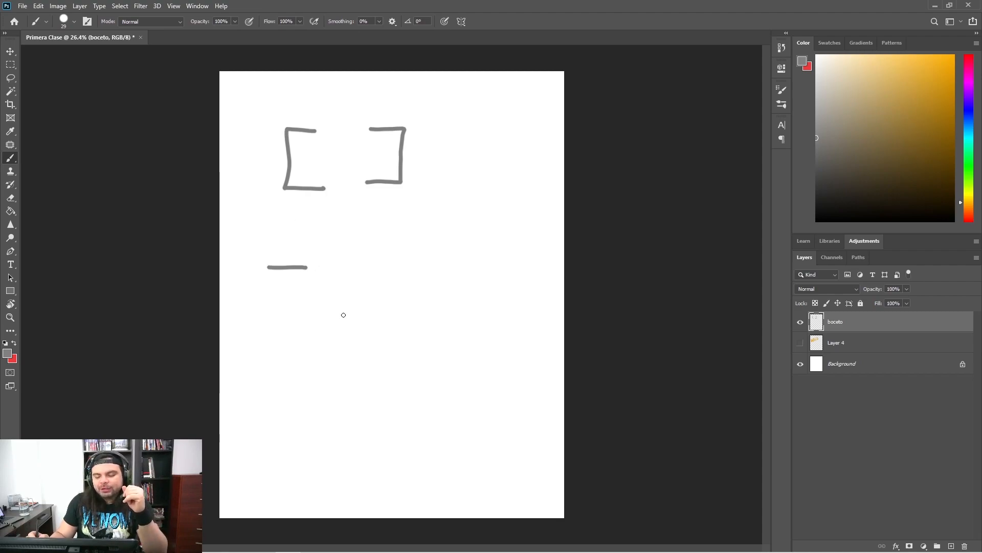
mouse_move(401, 245)
mouse_down()
mouse_move(399, 270)
mouse_move(426, 254)
mouse_up()
key(ctrl+z)
key(ctrl+z)
key(ctrl+z)
key(ctrl+z)
key(ctrl+z)
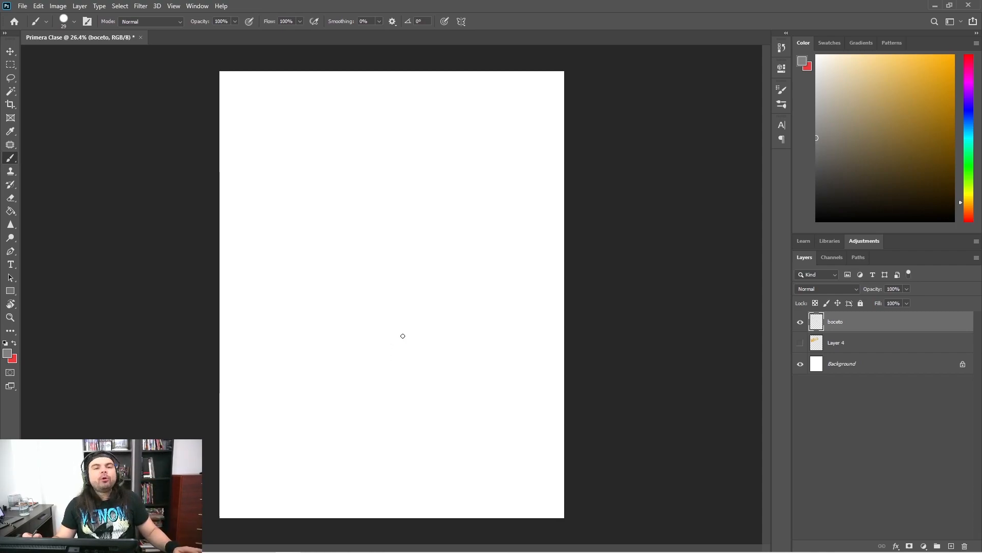
right_click(451, 291)
click(449, 293)
right_click(429, 304)
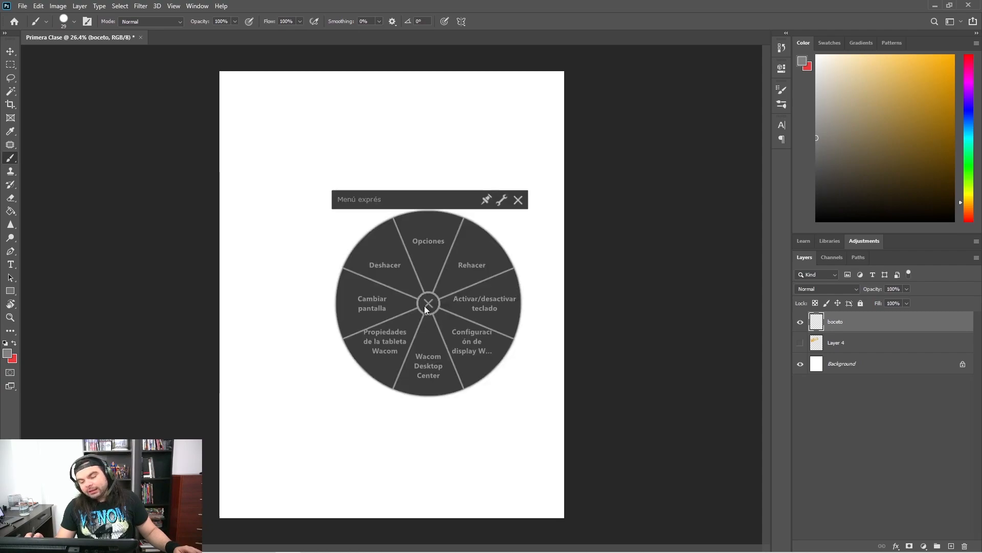
click(428, 304)
right_click(671, 307)
click(689, 303)
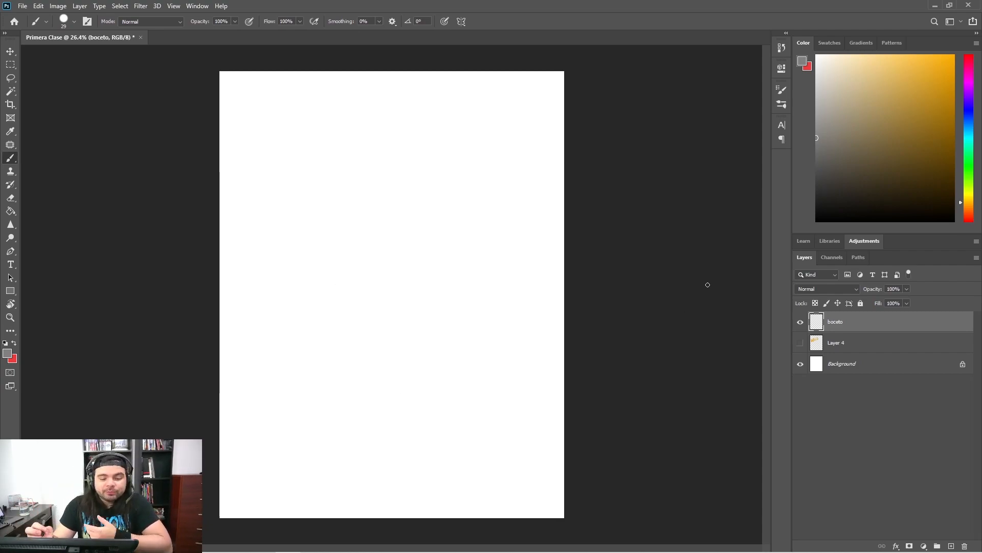
Open the keyboard shortcuts editor and look through the Tools commands for the brush tool and brush size shortcuts
click(40, 7)
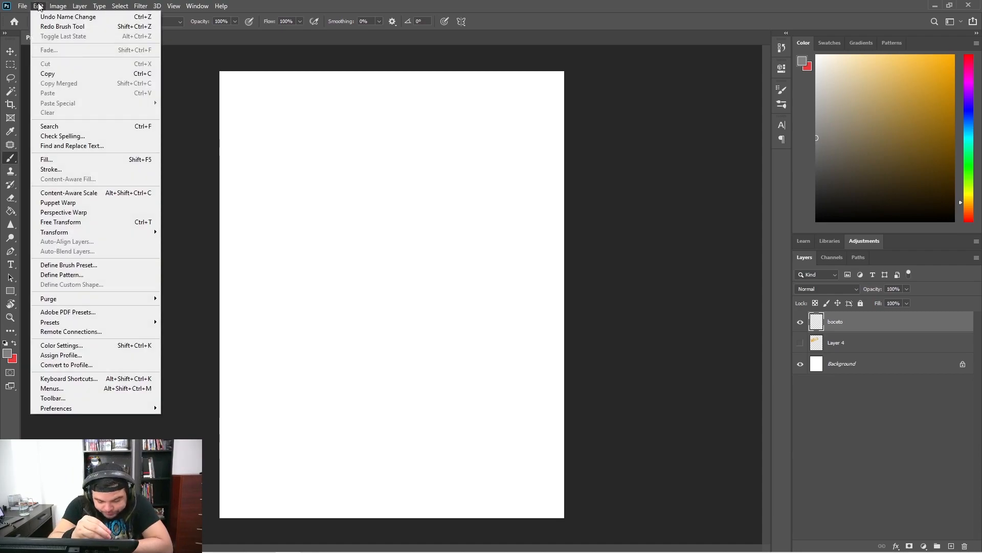
click(131, 379)
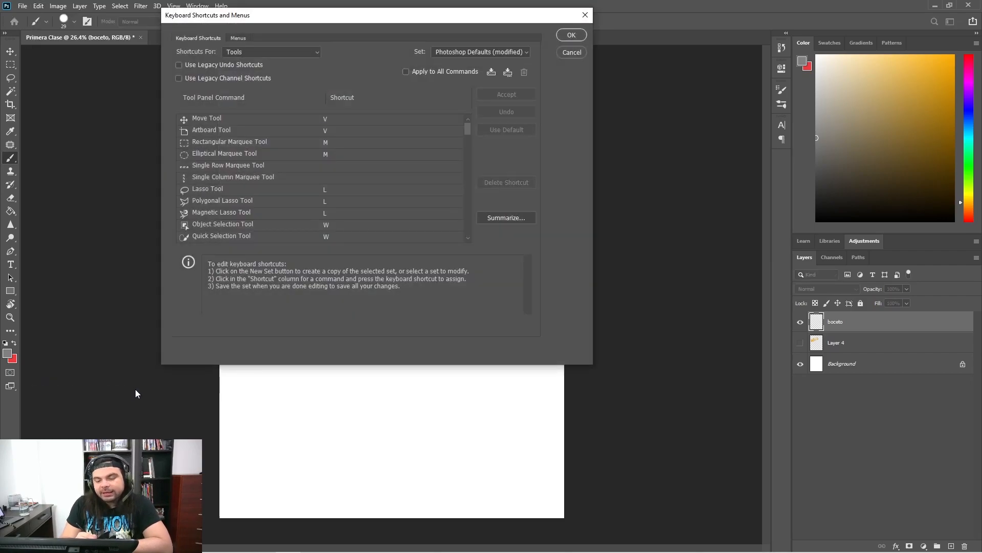
drag(338, 10, 372, 61)
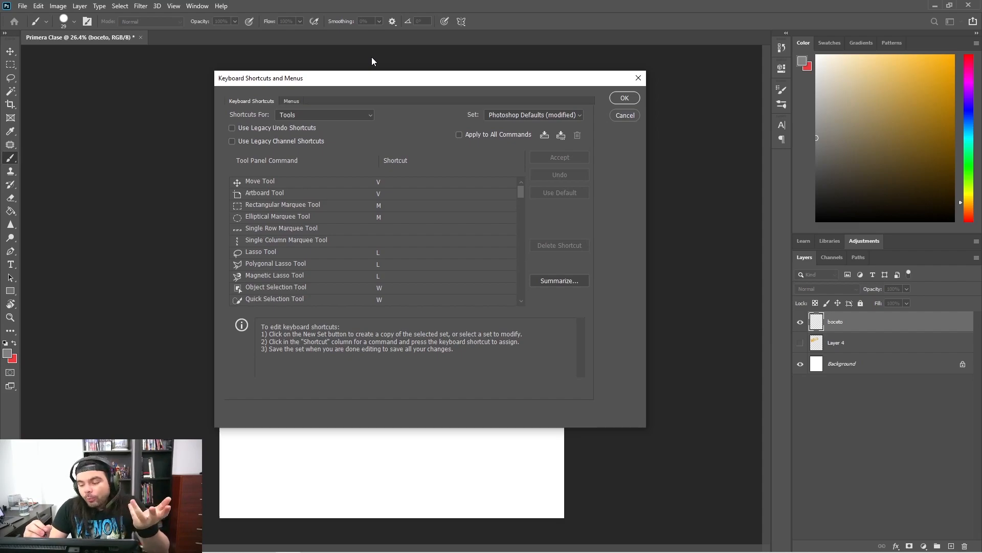
click(327, 115)
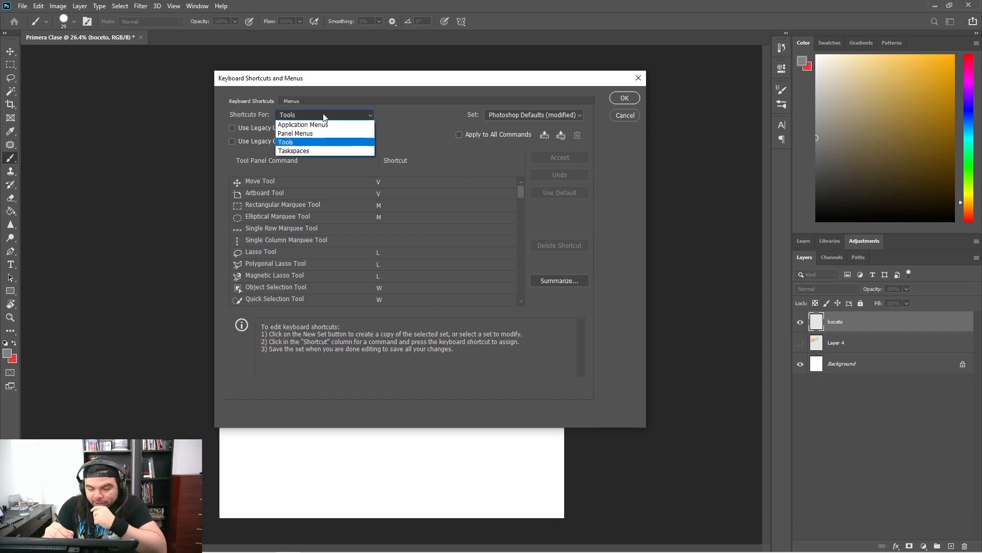
click(332, 142)
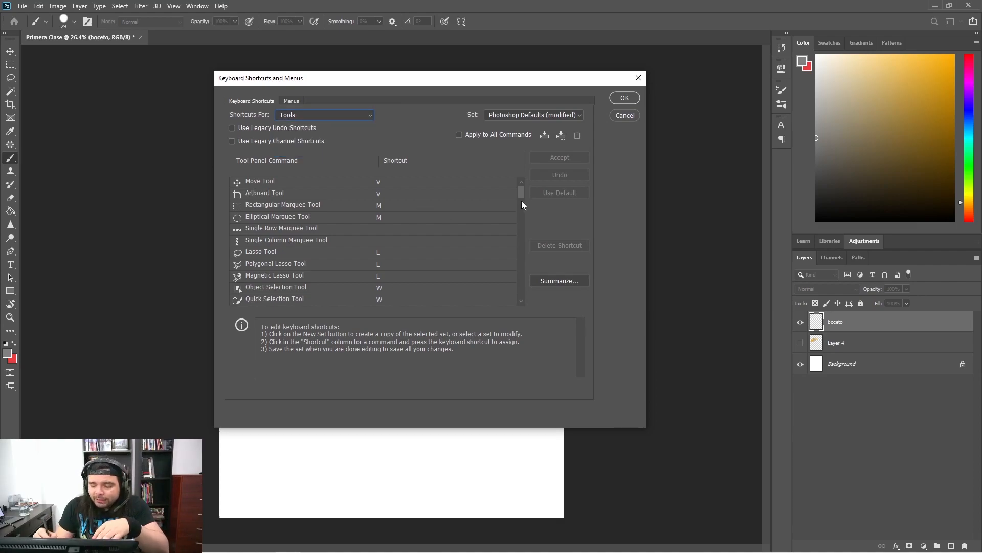
drag(518, 192, 520, 182)
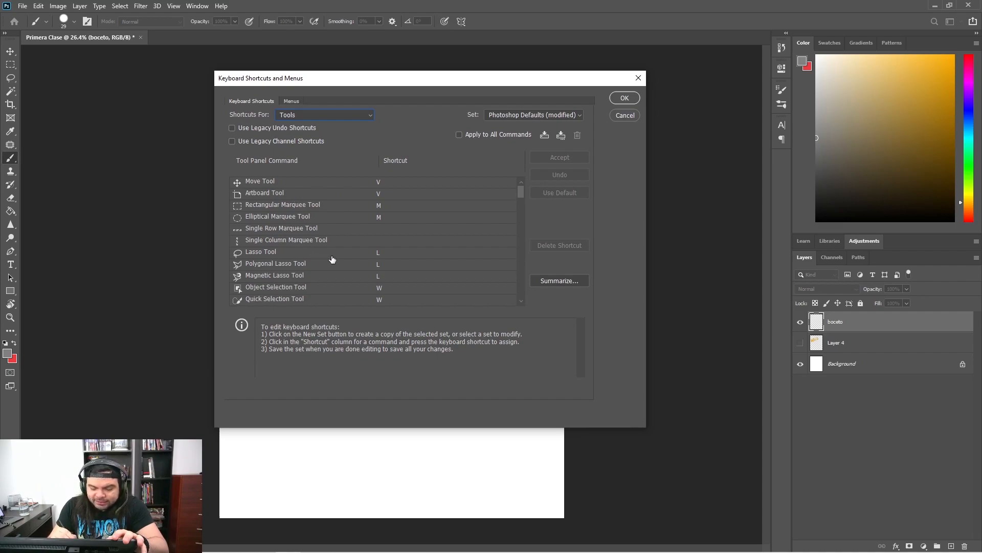
scroll(521, 202, down, 5)
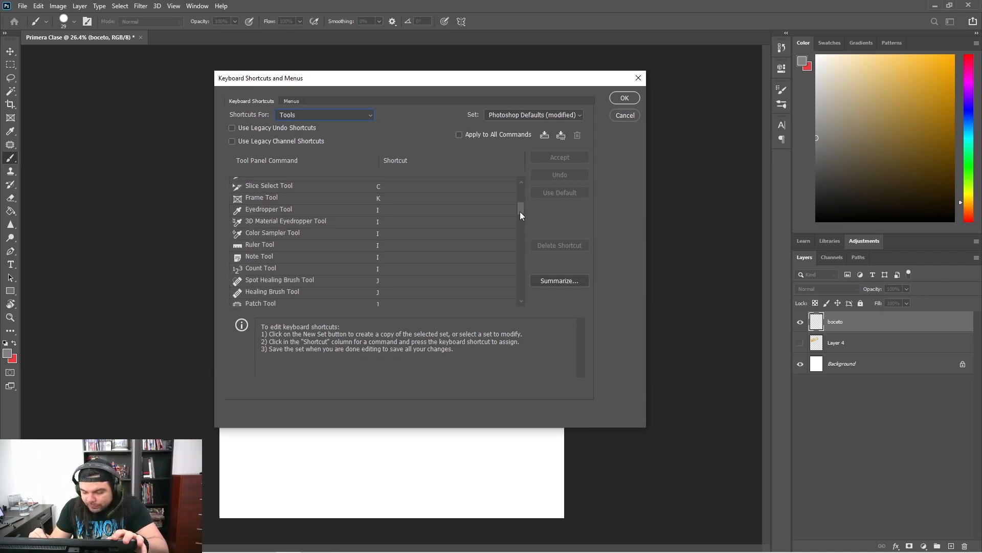
drag(521, 211, 520, 229)
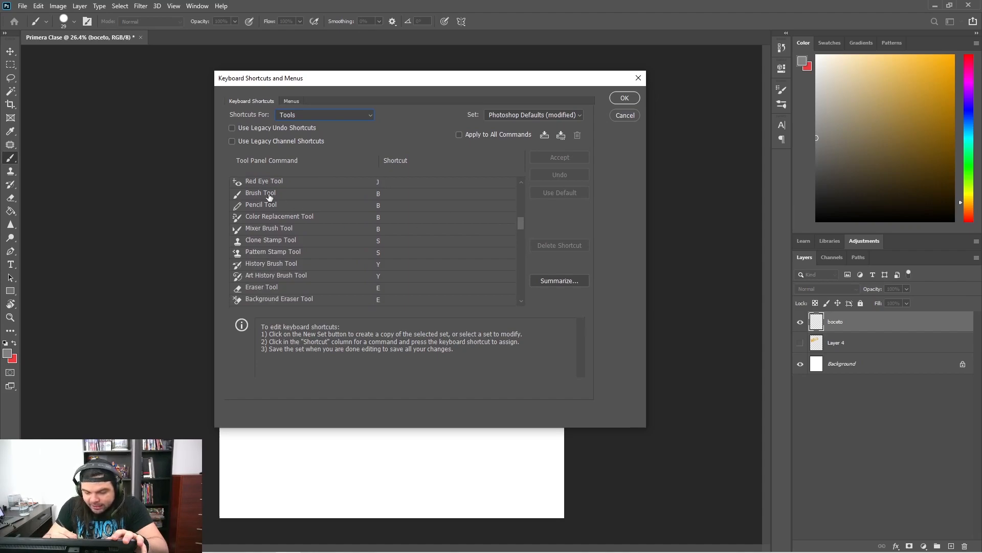
drag(520, 223, 519, 278)
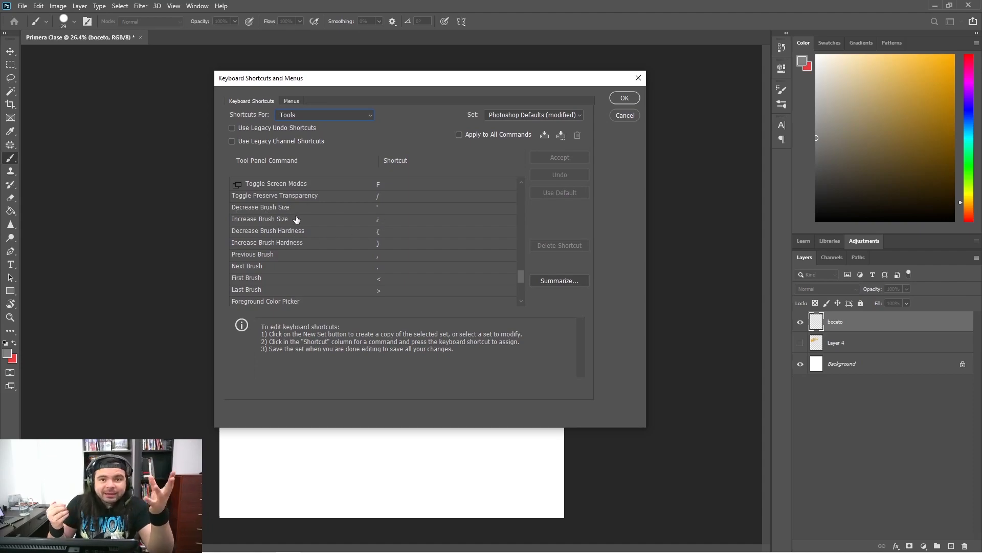
Assign ¿ to Increase Brush Size, keep ' for Decrease Brush Size, and save the keyboard shortcuts
click(379, 219)
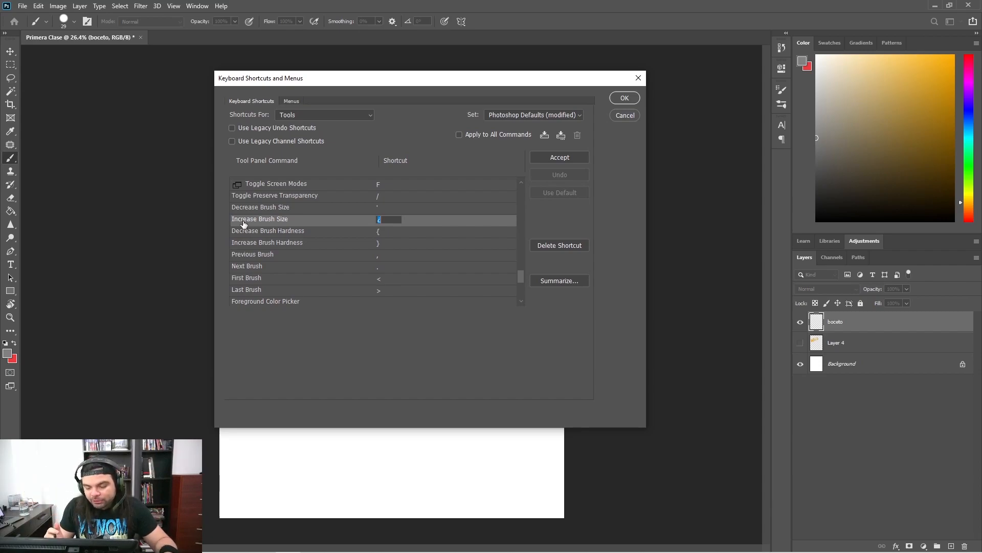
key(bracketright)
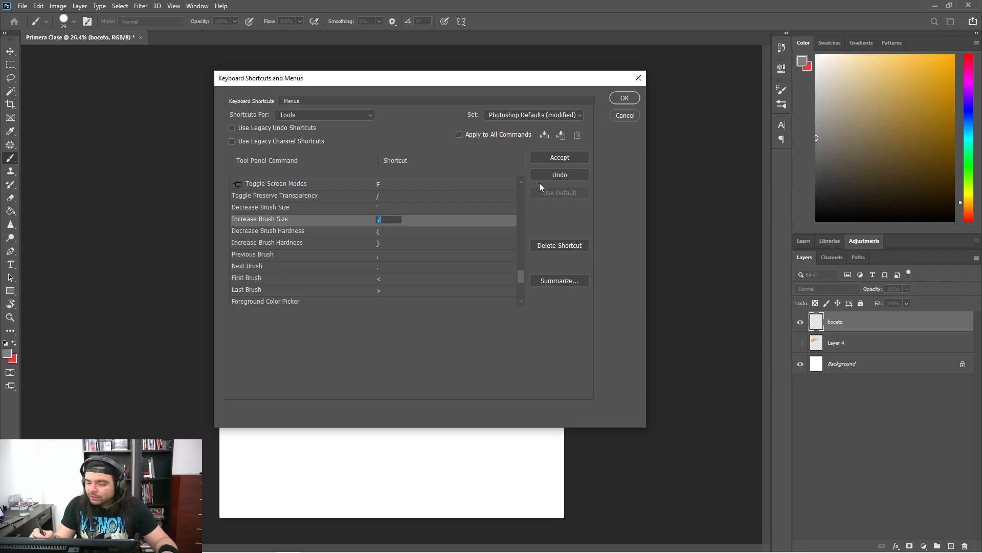
click(563, 157)
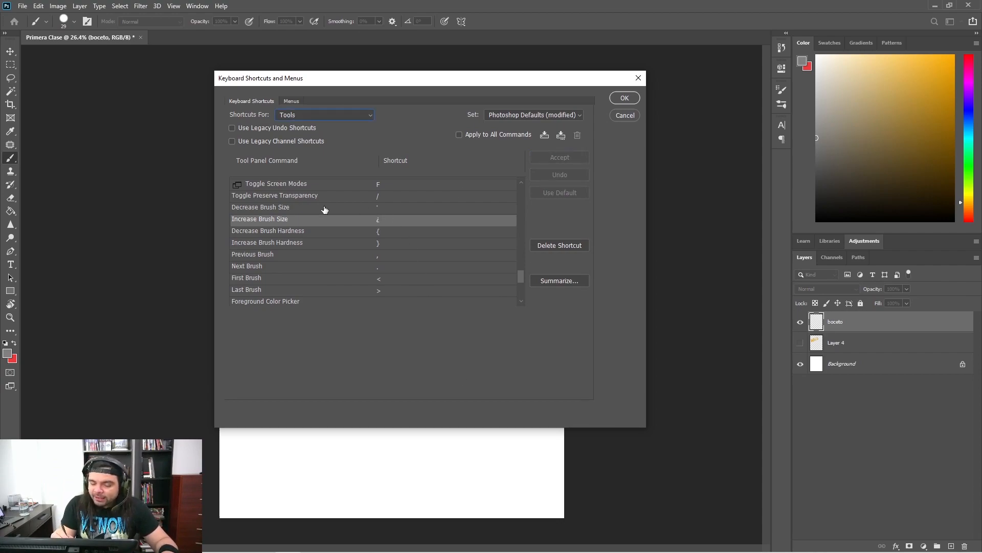
click(378, 209)
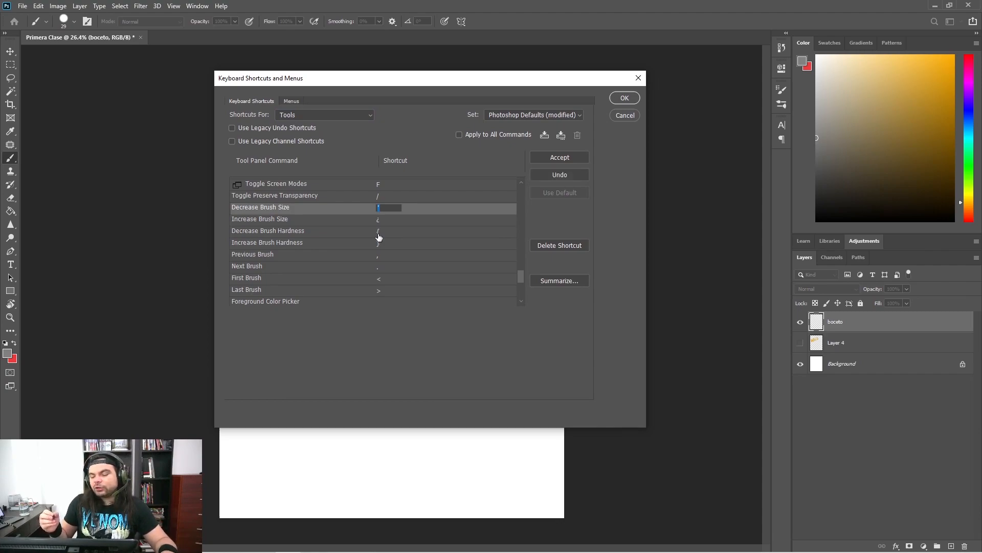
click(560, 156)
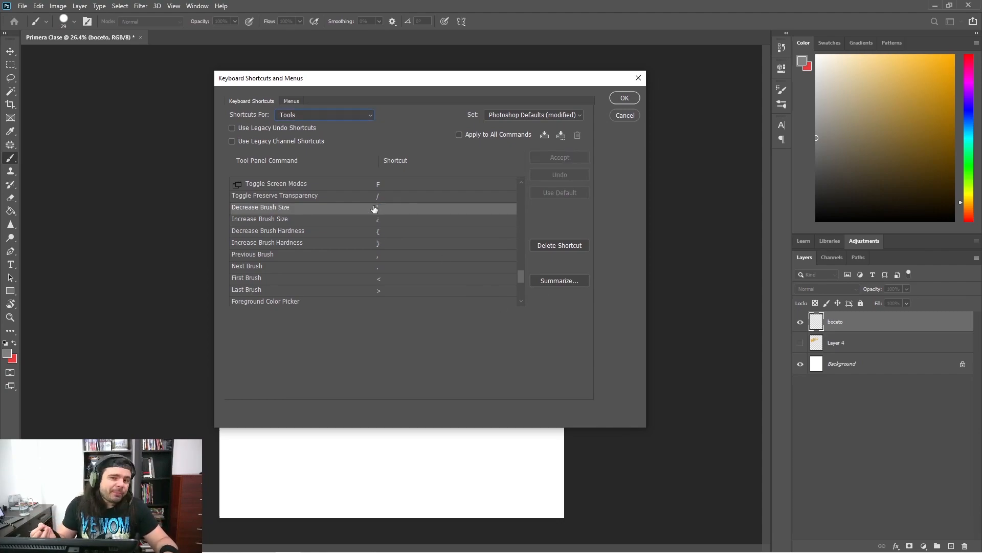
click(624, 98)
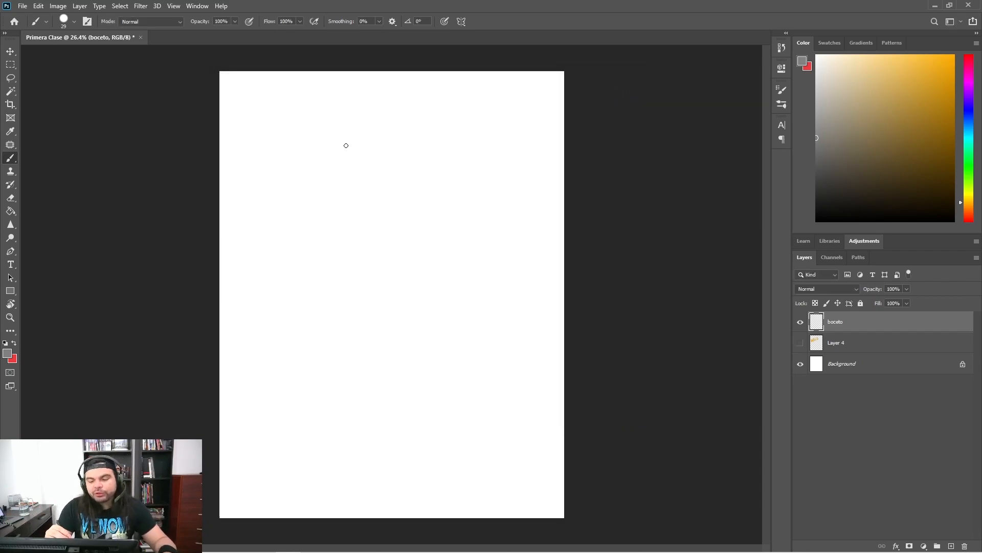
Enlarge the brush to 400 px
key(bracketright)
key(bracketright)
key(bracketright)
key(bracketright)
key(bracketright)
key(bracketright)
key(bracketright)
key(bracketright)
key(bracketright)
key(bracketright)
key(bracketright)
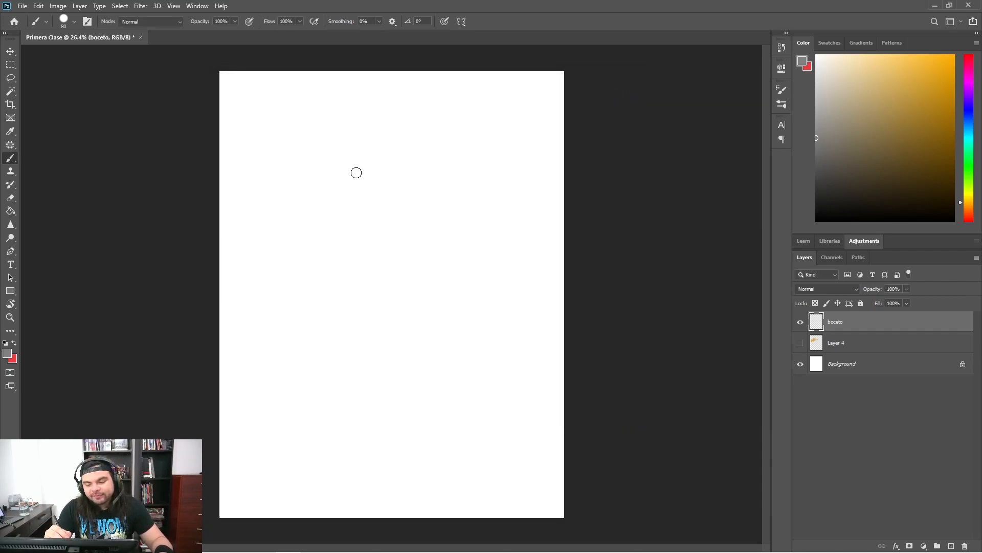
key(bracketright)
key(bracketright)
key(bracketright)
key(bracketright)
key(bracketright)
key(bracketright)
key(bracketright)
key(bracketright)
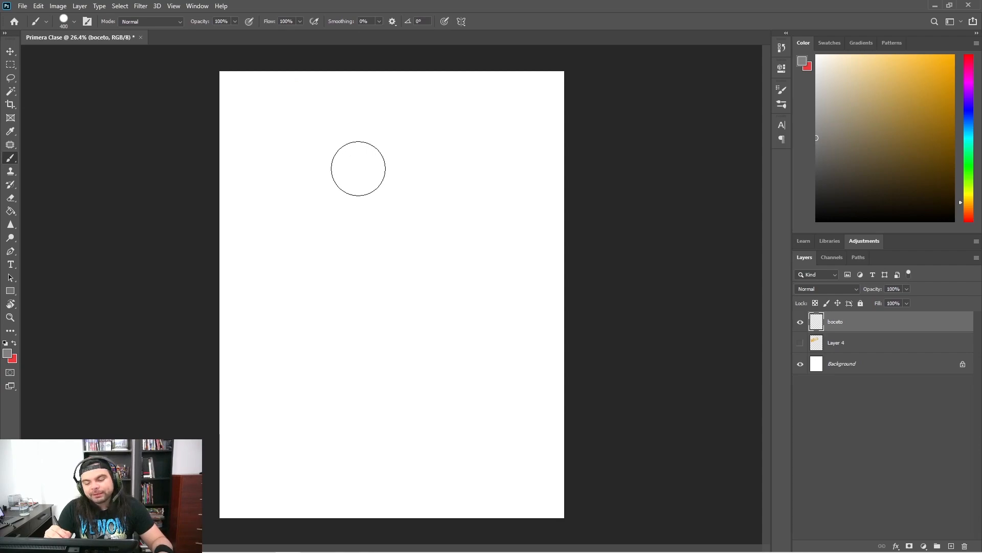
Reduce the brush size to 25 px
key(bracketleft)
key(bracketleft)
key(bracketleft)
key(bracketleft)
key(bracketleft)
key(bracketleft)
key(bracketleft)
key(bracketleft)
key(bracketleft)
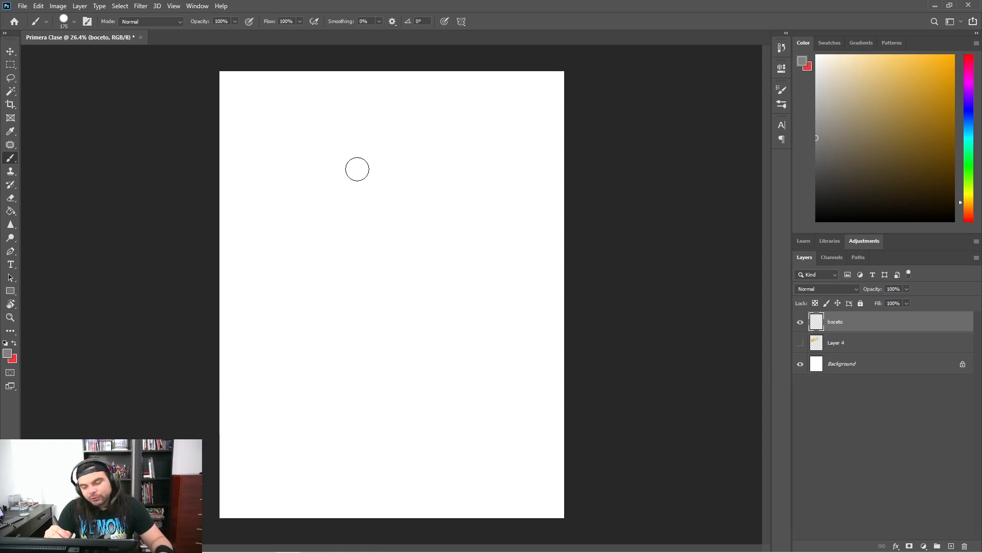
key(bracketleft)
key(bracketleft)
key(bracketleft)
key(bracketleft)
key(bracketleft)
key(bracketleft)
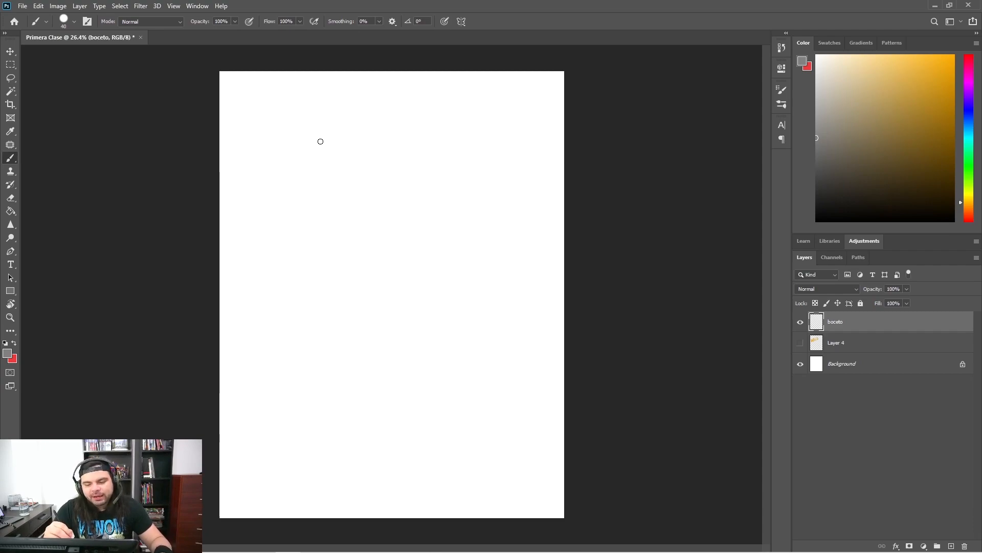
key(bracketleft)
key(bracketleft)
key(bracketleft)
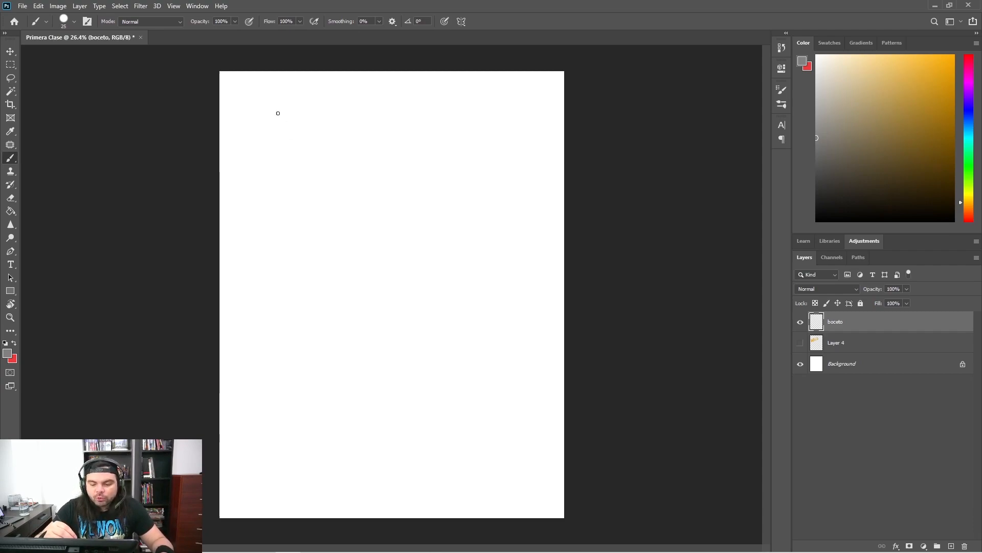
Paint a row of thick, steep diagonal hatch strokes near the canvas's upper left corner with the 25 px brush
drag(277, 109, 313, 173)
drag(284, 111, 299, 138)
drag(321, 172, 324, 174)
mouse_move(294, 109)
mouse_down()
mouse_move(334, 173)
mouse_move(344, 159)
mouse_up()
drag(323, 89, 366, 174)
drag(335, 99, 375, 178)
drag(352, 121, 385, 181)
drag(353, 105, 389, 180)
drag(359, 100, 411, 193)
Reduce the brush size and paint thinner diagonal strokes crossing the thick hatching
key(bracketleft)
key(bracketleft)
key(bracketleft)
key(bracketleft)
mouse_move(307, 176)
mouse_down()
mouse_move(412, 106)
mouse_move(430, 112)
mouse_up()
drag(343, 179, 451, 109)
Paint a group of short, steep hatch strokes to the right of the thick hatching, thinning the brush partway through
drag(407, 137, 420, 169)
mouse_move(400, 139)
mouse_down()
mouse_move(433, 197)
mouse_move(444, 192)
mouse_up()
drag(422, 136, 458, 195)
key(bracketleft)
key(bracketleft)
key(bracketleft)
drag(436, 133, 460, 193)
drag(442, 135, 460, 190)
mouse_move(446, 132)
mouse_down()
mouse_move(467, 191)
mouse_move(478, 192)
mouse_up()
Reduce the brush to a very fine size and paint hairline cross-hatching near the canvas's upper right edge
key(bracketleft)
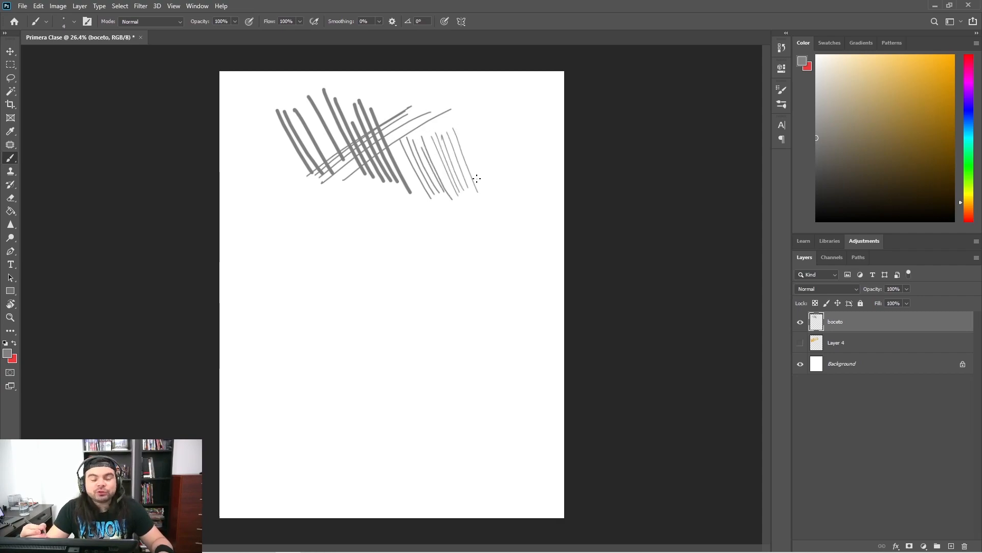
key(bracketleft)
key(bracketleft)
mouse_move(471, 119)
mouse_down()
mouse_move(494, 184)
mouse_move(524, 120)
mouse_up()
drag(468, 173, 527, 129)
drag(469, 179, 531, 140)
mouse_move(467, 200)
mouse_down()
mouse_move(535, 148)
mouse_move(531, 157)
mouse_up()
drag(473, 215, 539, 163)
drag(483, 215, 534, 178)
Enlarge the brush and paint long diagonal strokes from the middle of the canvas towards its right edge
key(bracketright)
key(bracketright)
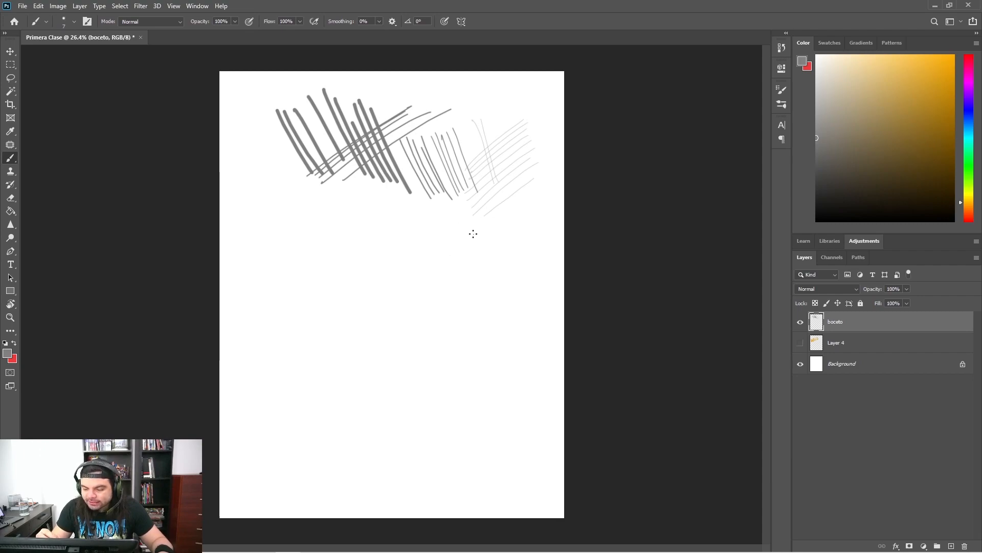
key(bracketright)
mouse_move(418, 279)
mouse_down()
mouse_move(522, 198)
mouse_move(541, 204)
mouse_up()
drag(424, 298, 550, 220)
drag(415, 328, 565, 235)
mouse_move(372, 278)
mouse_down()
mouse_move(564, 154)
mouse_move(565, 164)
mouse_up()
Set the brush size to 25 px and paint three long curved strokes across the canvas's lower half to its right edge
key(bracketright)
drag(301, 382, 564, 284)
drag(327, 426, 564, 312)
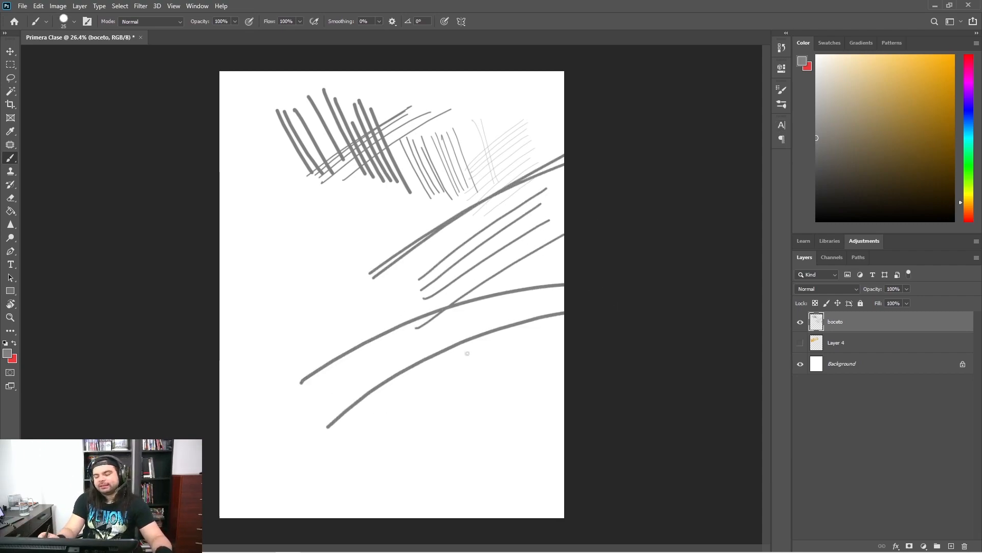
drag(409, 435, 564, 363)
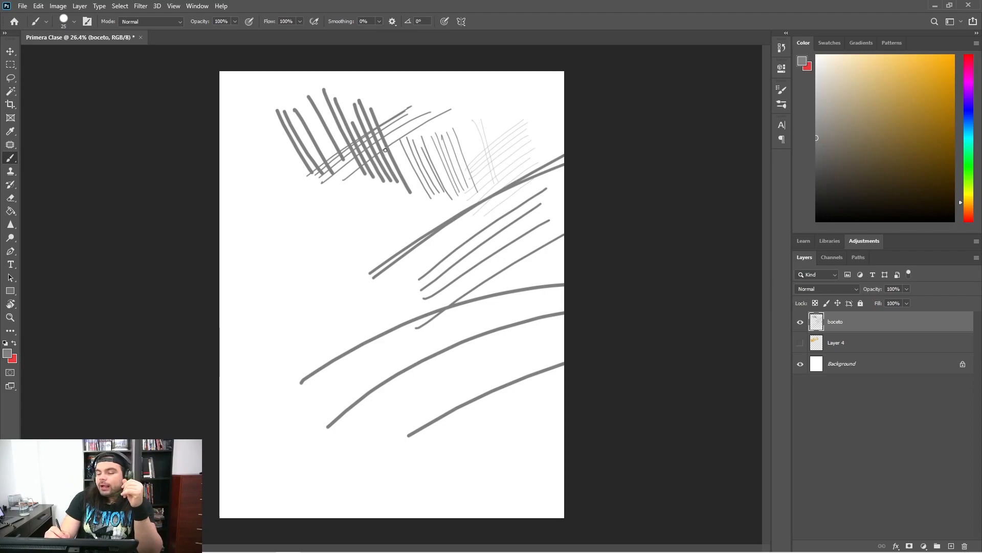
Open the brush settings and set the size jitter control under Shape Dynamics to Pen Pressure
click(198, 6)
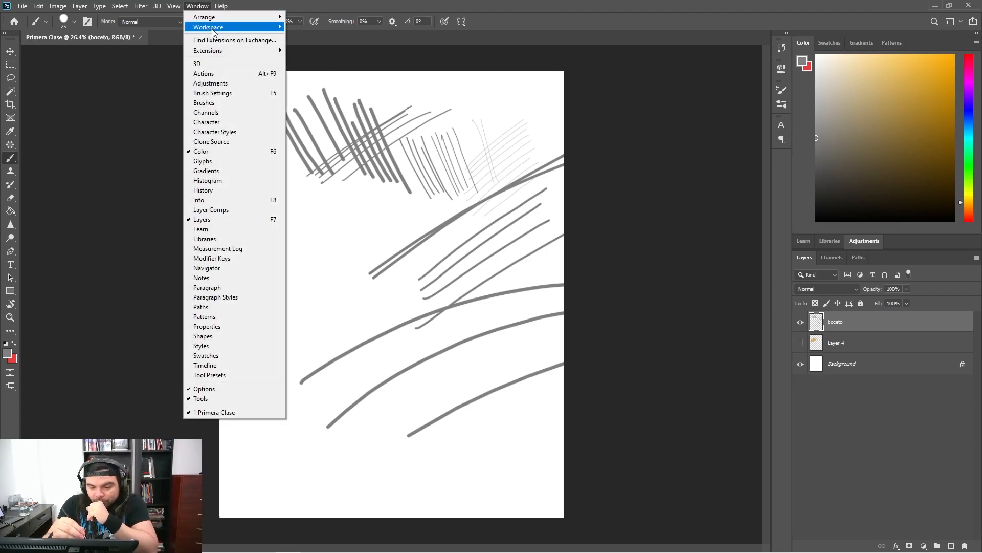
click(226, 93)
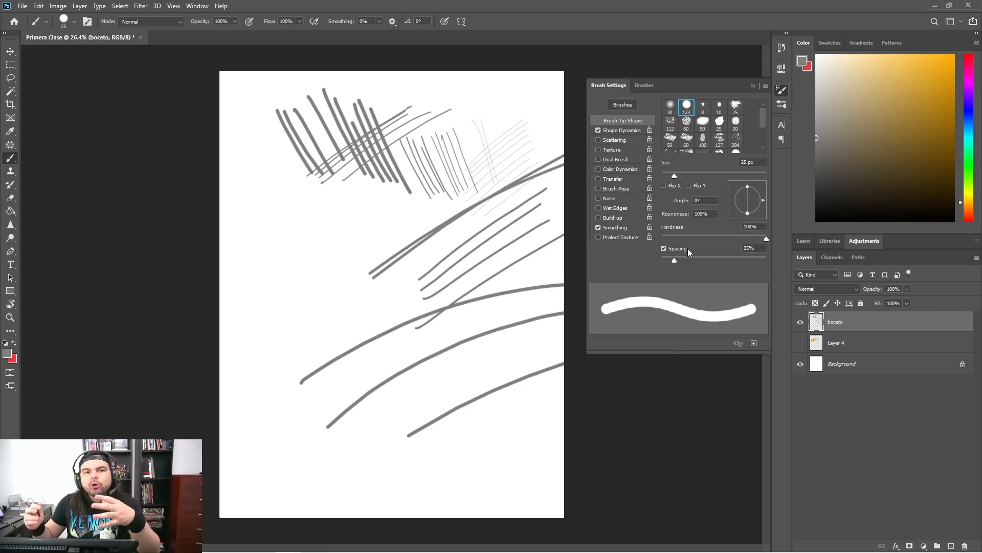
click(631, 131)
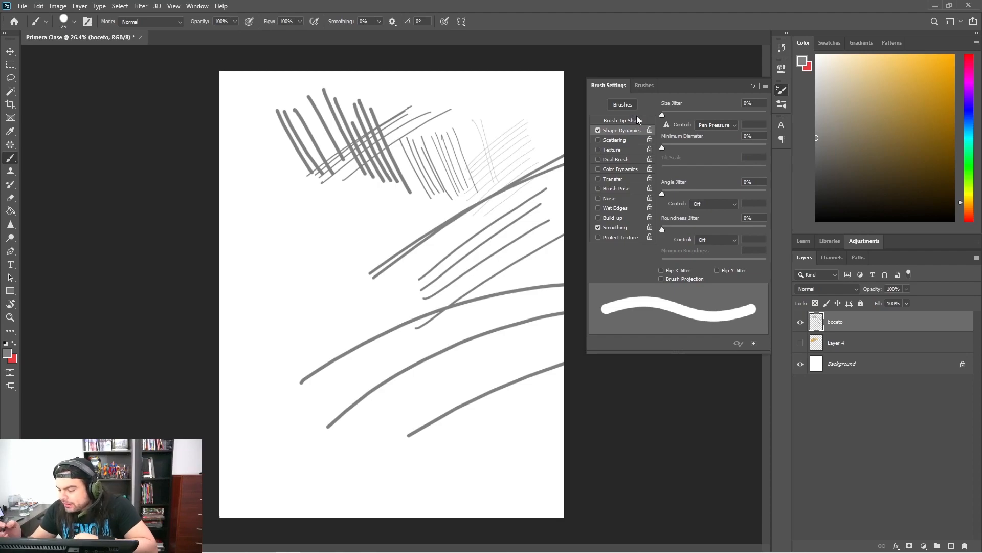
click(719, 127)
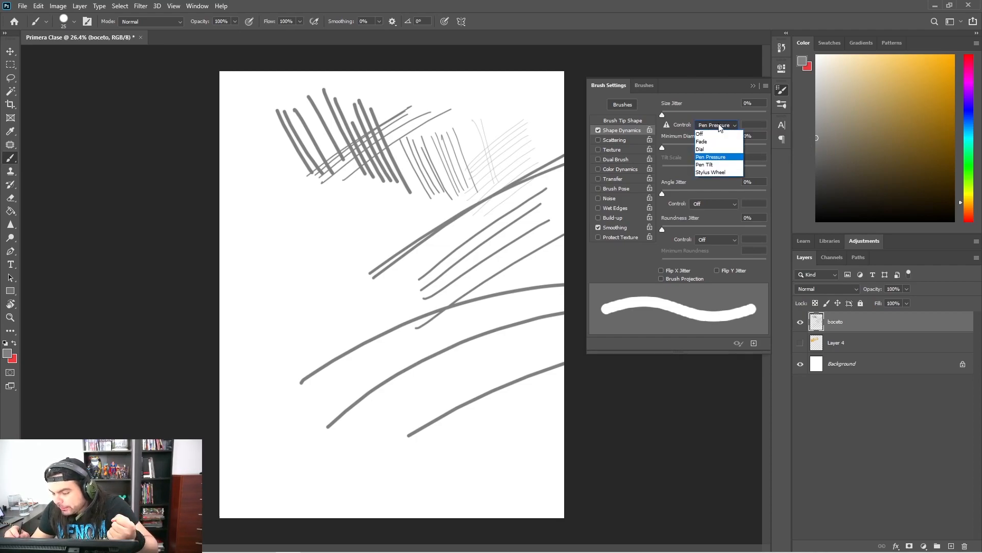
click(704, 125)
click(704, 124)
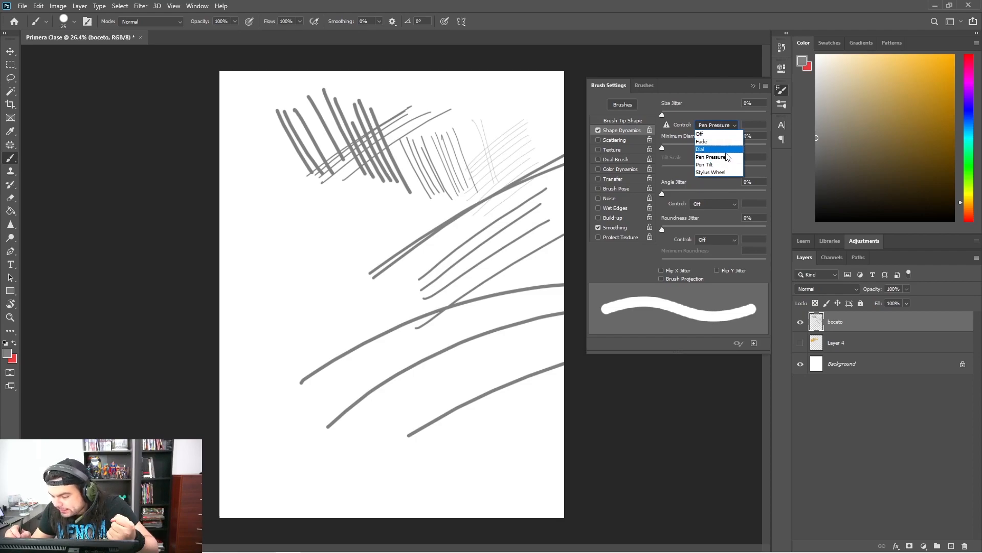
click(730, 157)
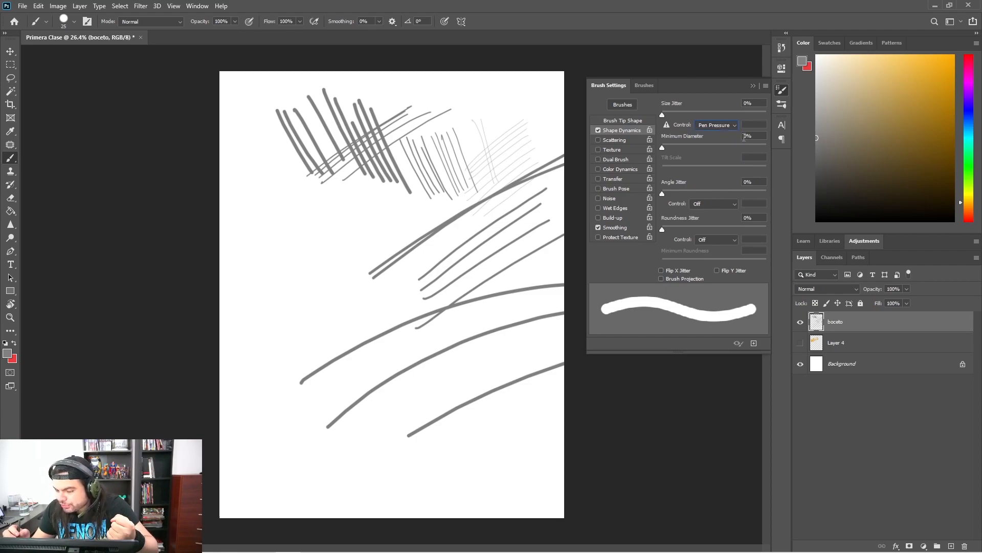
Open the Wacom tablet properties and enable Windows Ink for the Pro Pen Slim in its calibration settings
drag(661, 145, 641, 155)
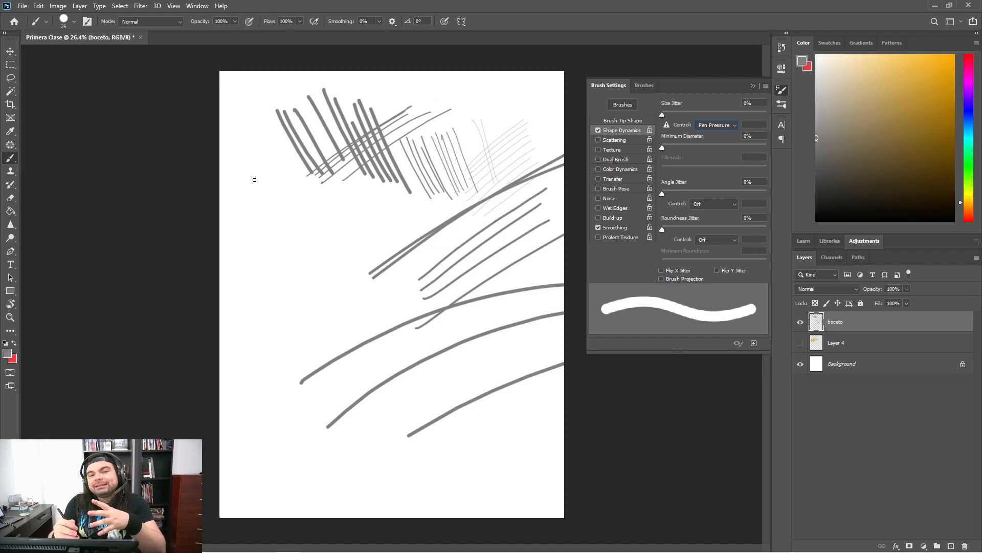
right_click(459, 121)
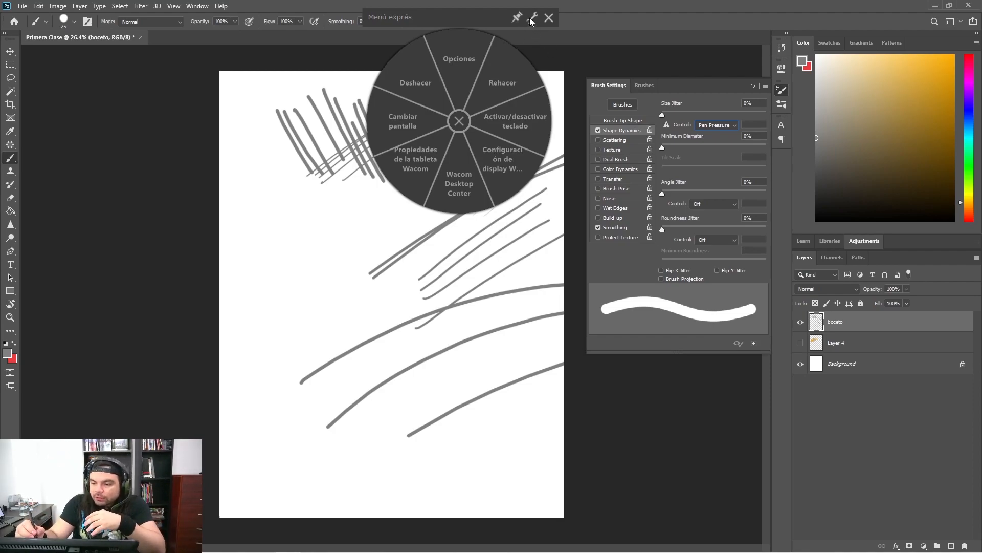
click(415, 153)
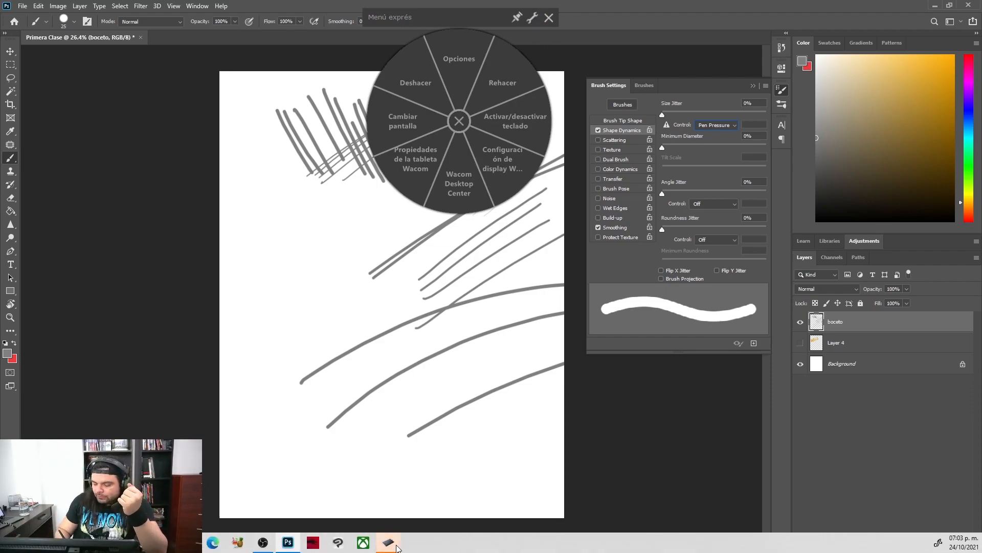
click(459, 121)
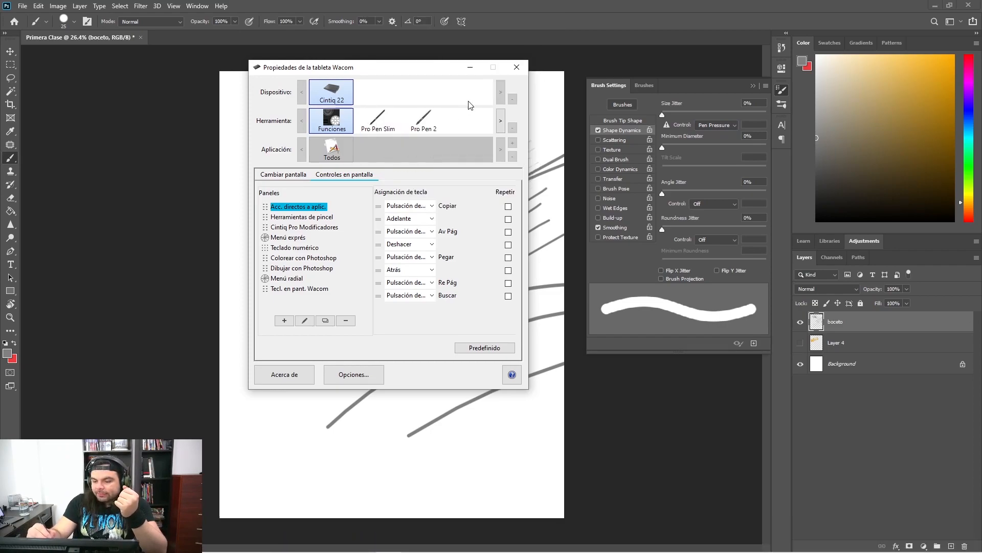
click(386, 117)
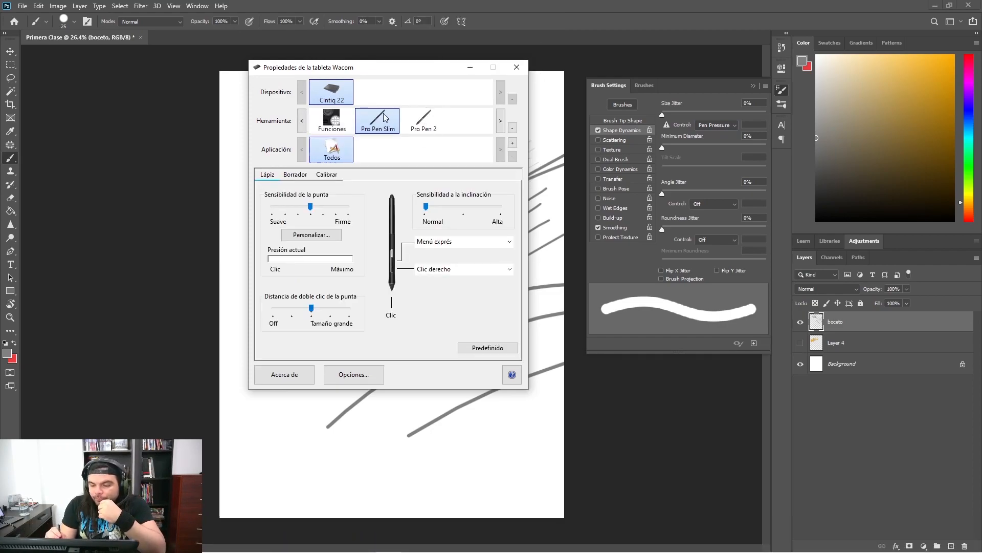
click(329, 174)
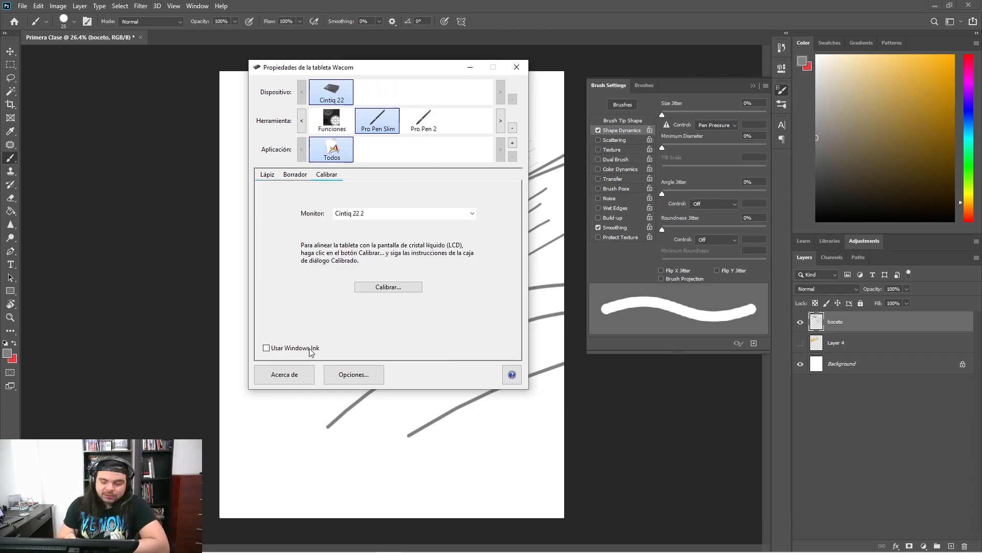
click(266, 348)
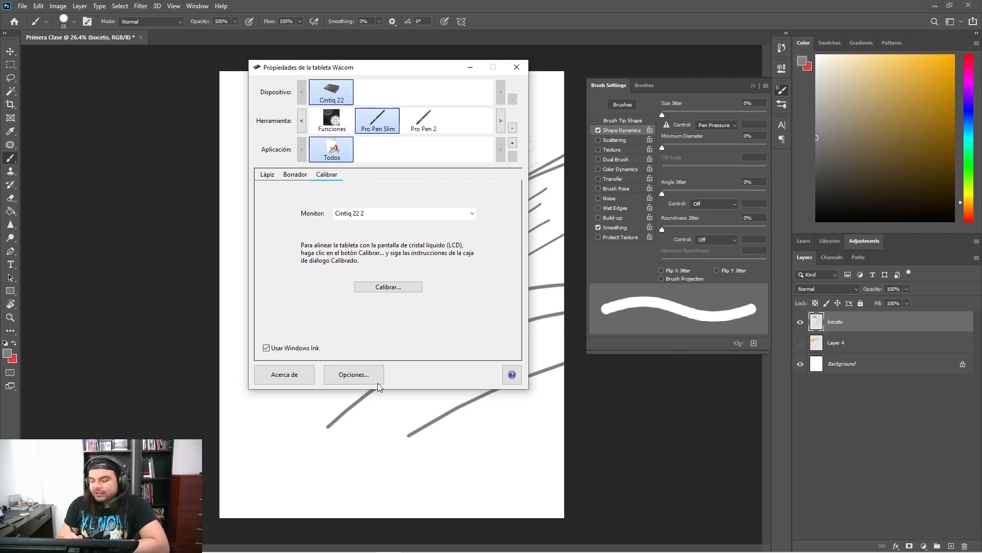
Paint a looping pressure test stroke across the canvas's lower half, and try a Minimum Diameter of 100% before restoring 0%
click(534, 441)
mouse_move(525, 419)
mouse_down()
mouse_move(409, 484)
mouse_move(416, 302)
mouse_move(374, 361)
mouse_move(410, 463)
mouse_move(512, 501)
mouse_up()
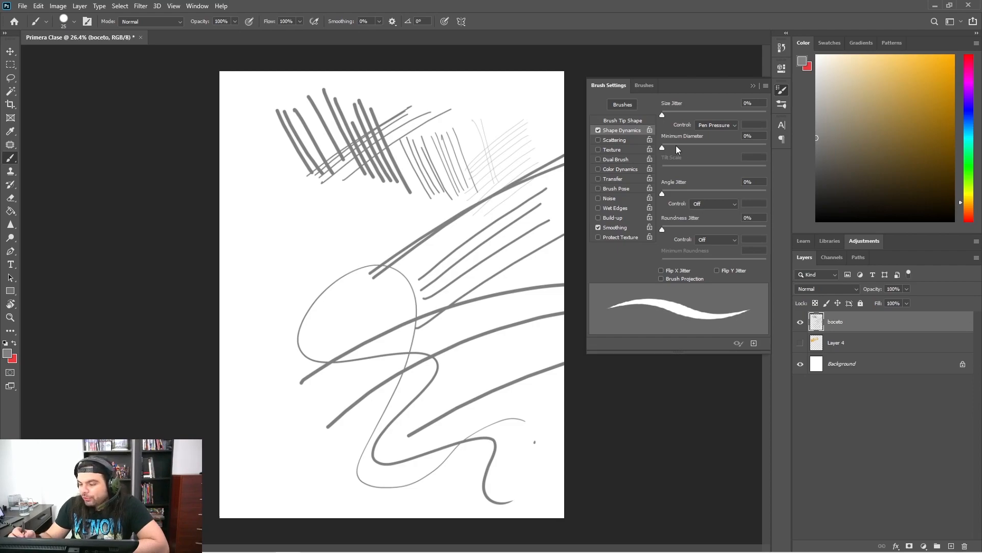
drag(663, 148, 770, 142)
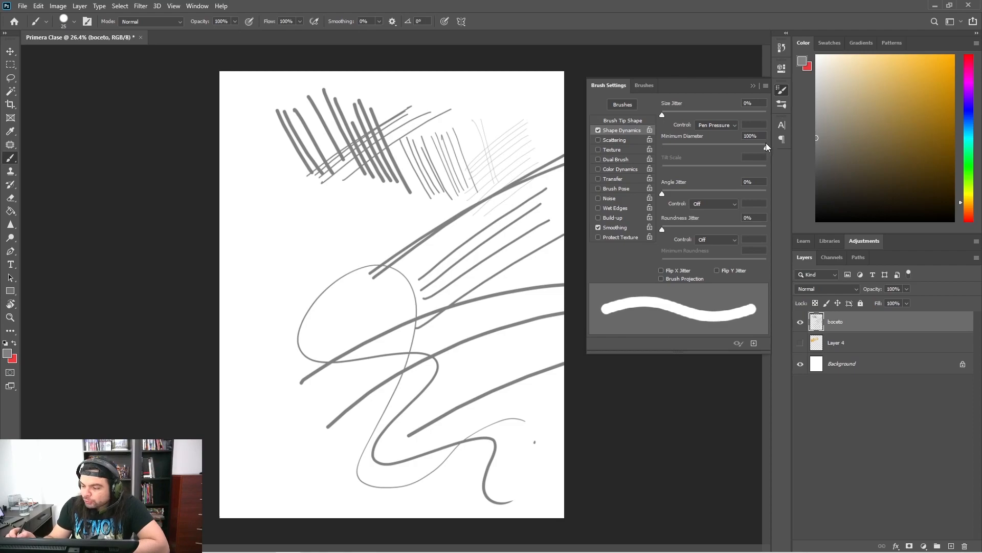
drag(763, 147, 644, 152)
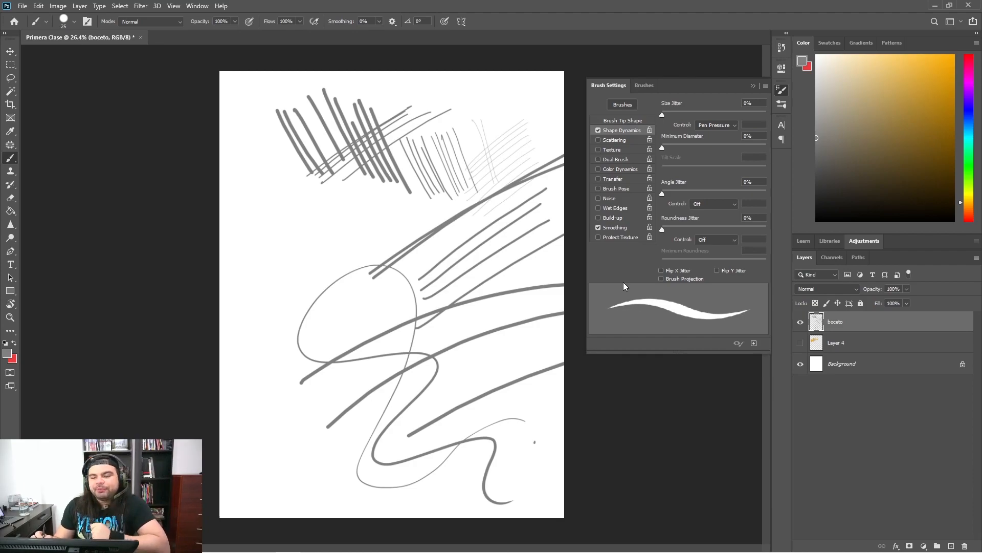
Paint zigzag test strokes along the canvas's left side, close the brush settings, and add a wavy stroke in the upper right
mouse_move(241, 152)
mouse_down()
mouse_move(262, 154)
mouse_move(301, 197)
mouse_move(358, 210)
mouse_move(284, 349)
mouse_up()
mouse_move(251, 84)
mouse_down()
mouse_move(271, 151)
mouse_move(238, 250)
mouse_move(263, 310)
mouse_move(247, 388)
mouse_move(259, 450)
mouse_move(305, 507)
mouse_move(335, 496)
mouse_up()
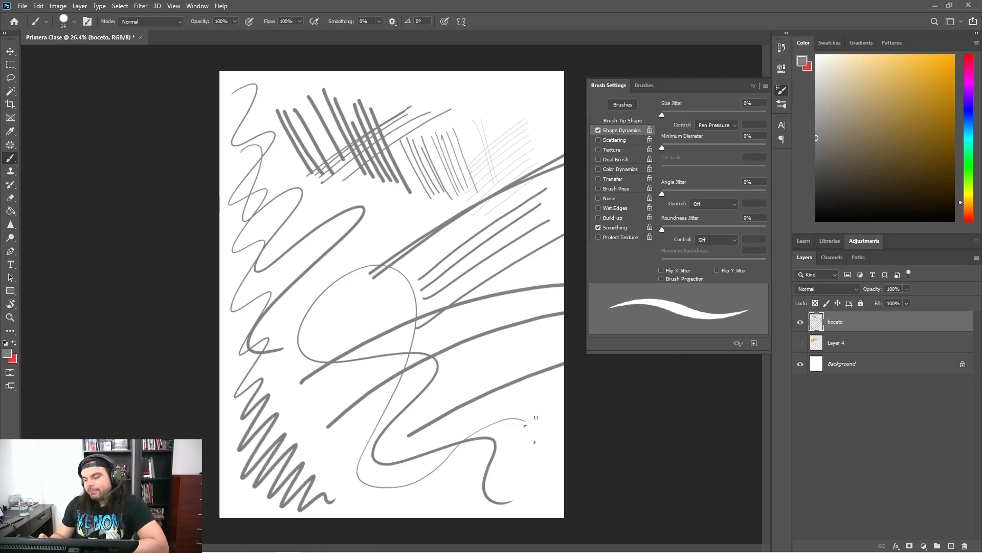
click(785, 87)
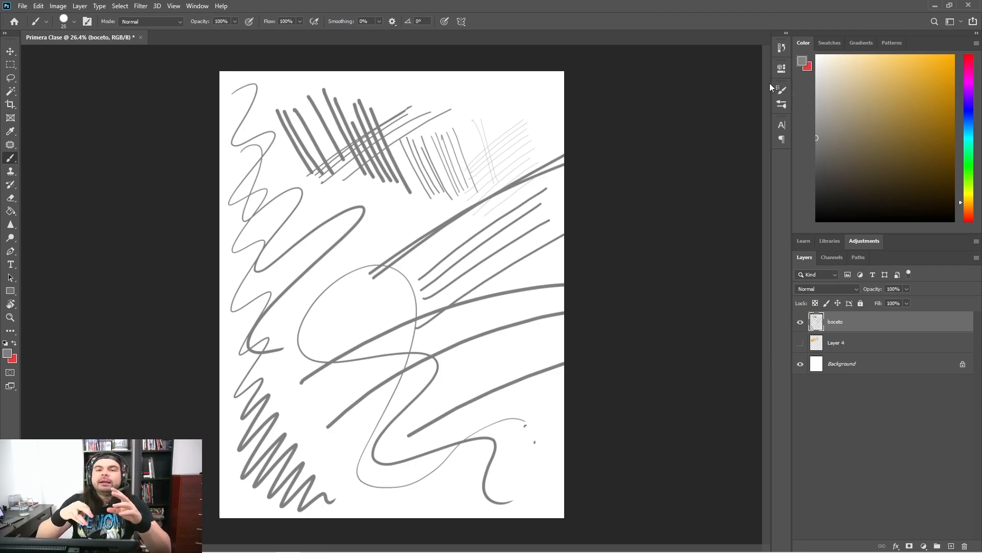
mouse_move(461, 83)
mouse_down()
mouse_move(464, 274)
mouse_move(492, 324)
mouse_up()
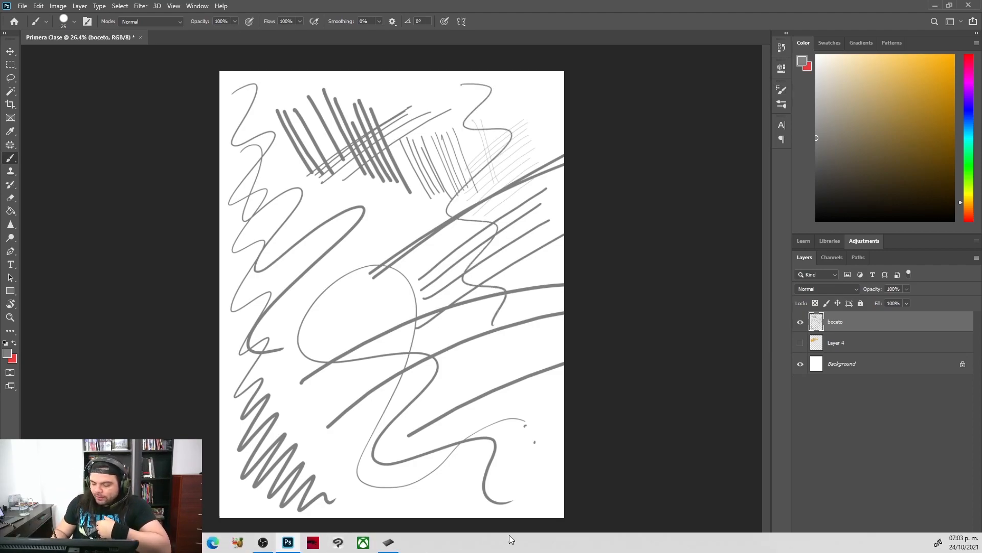
Switch to the Wacom tablet properties to review the Windows Ink option, and return to Photoshop
click(389, 541)
drag(359, 70, 376, 68)
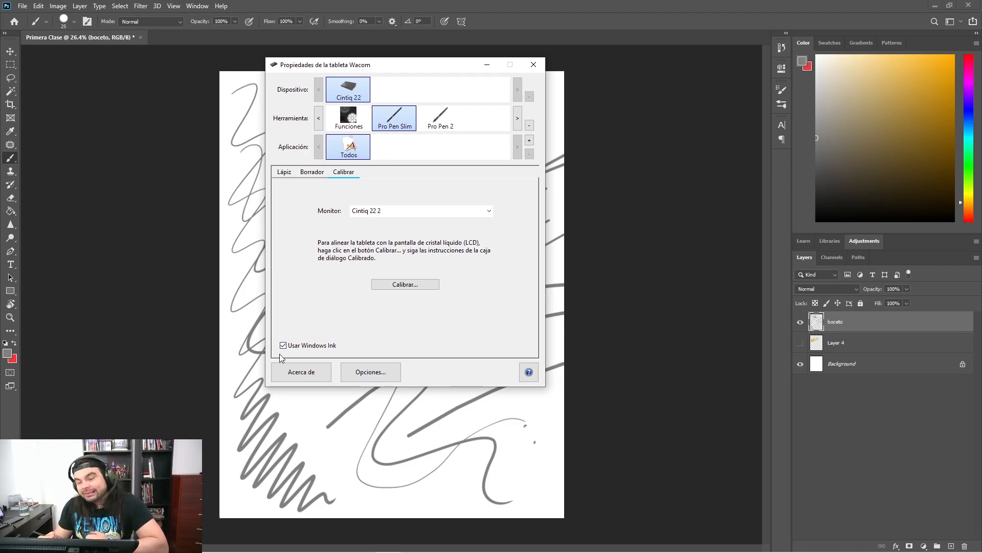
key(alt+Tab)
Paint overlapping freehand loops through the canvas's centre and top, plus a small zigzag shading patch near its lower right edge
mouse_move(313, 252)
mouse_down()
mouse_move(320, 327)
mouse_move(403, 217)
mouse_move(368, 459)
mouse_up()
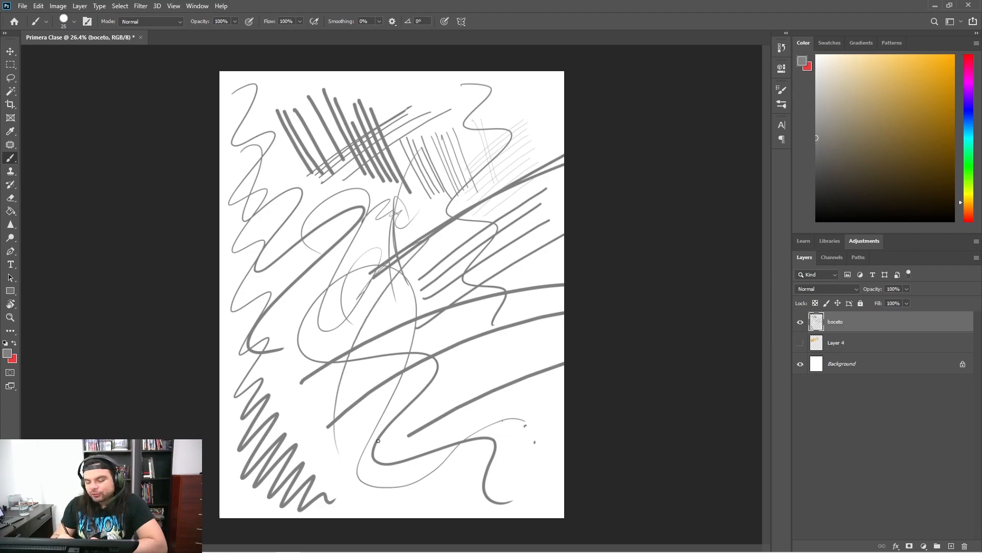
mouse_move(434, 391)
mouse_down()
mouse_move(485, 353)
mouse_move(470, 372)
mouse_move(537, 348)
mouse_up()
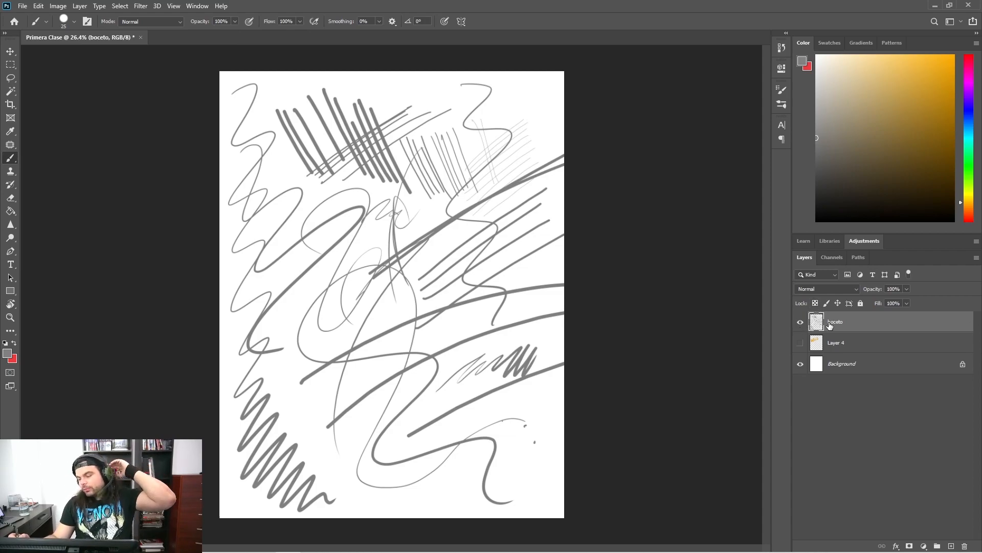
mouse_move(418, 127)
mouse_down()
mouse_move(353, 284)
mouse_move(489, 277)
mouse_up()
drag(396, 381, 395, 391)
drag(511, 111, 415, 237)
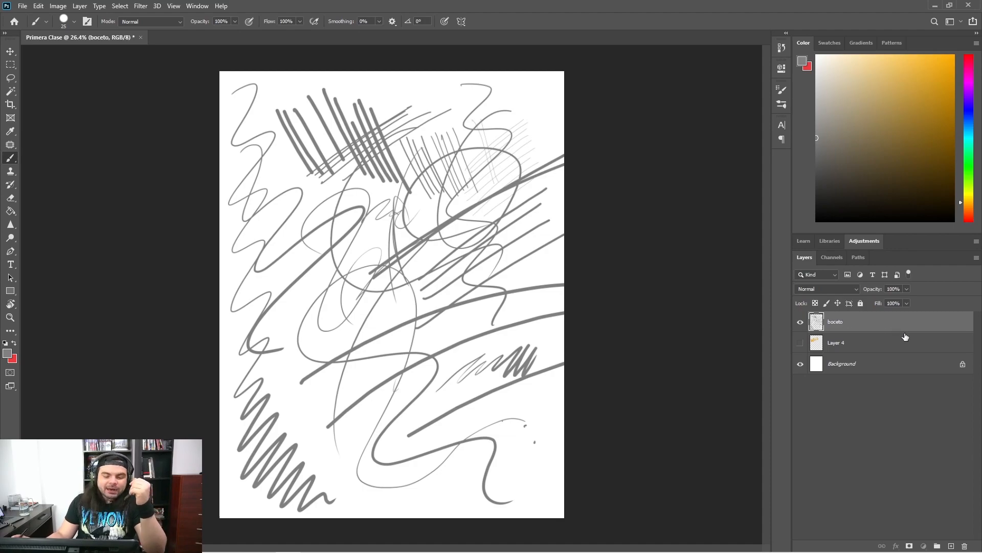
Delete everything painted on the boceto layer and remove the selection
key(ctrl+a)
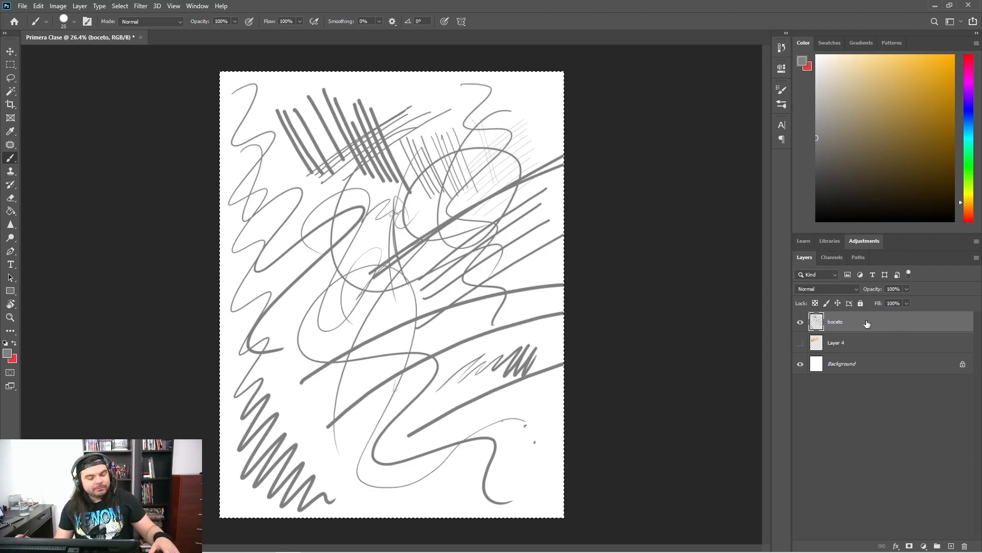
key(Delete)
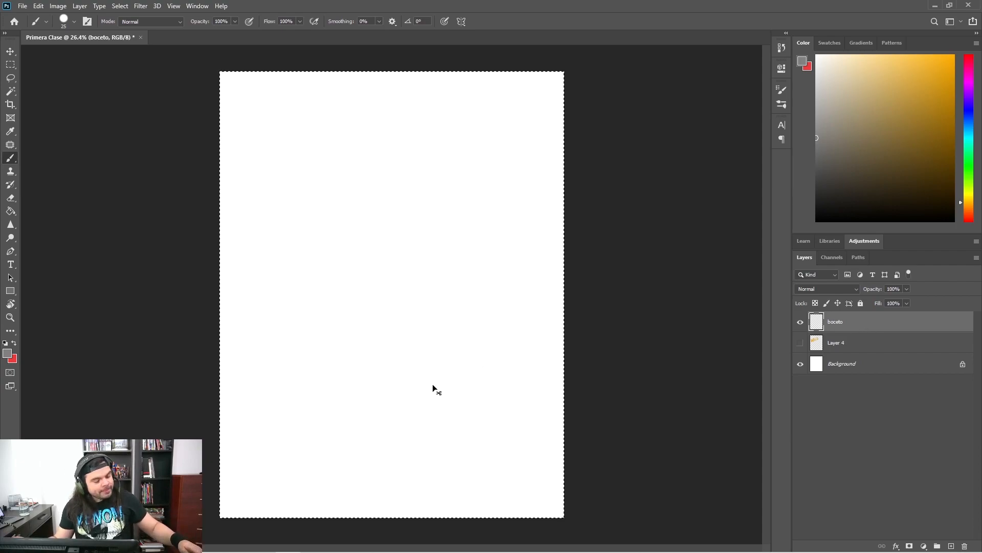
key(ctrl+d)
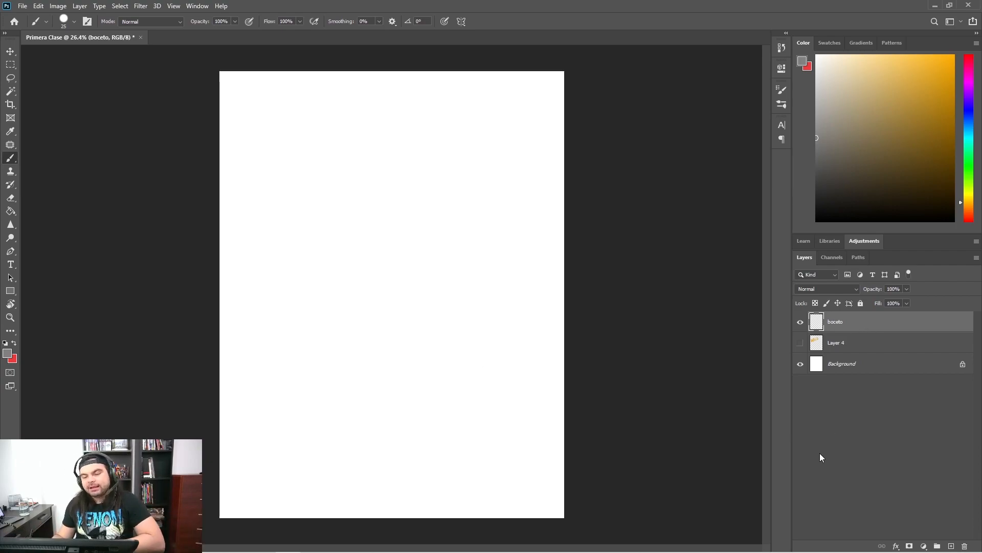
right_click(733, 392)
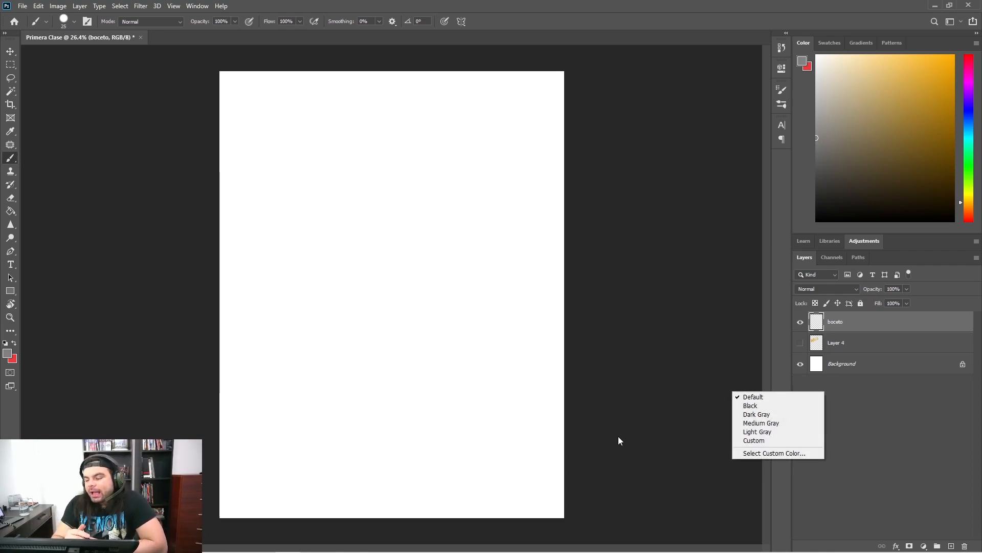
click(663, 302)
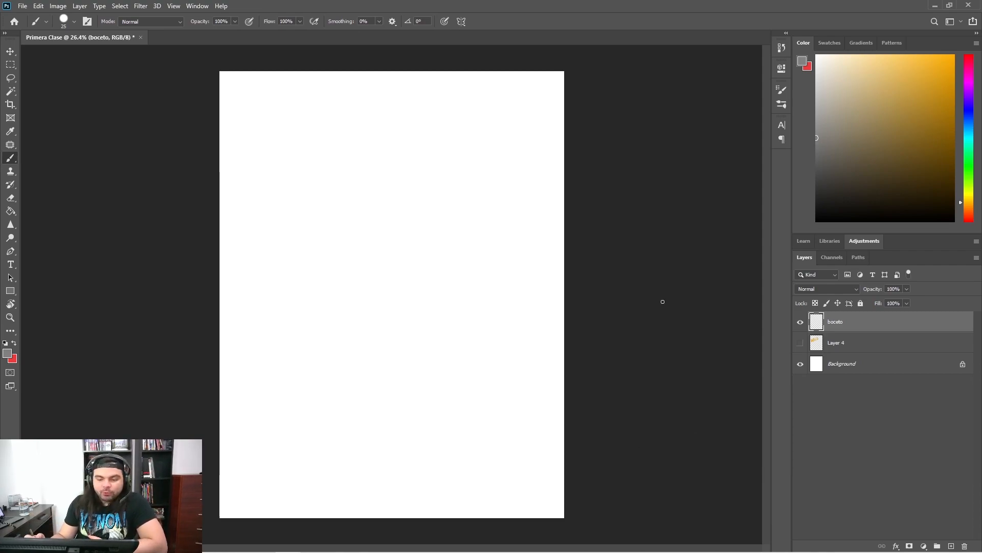
Use the Zoom tool to magnify the blank canvas to 300%
click(9, 320)
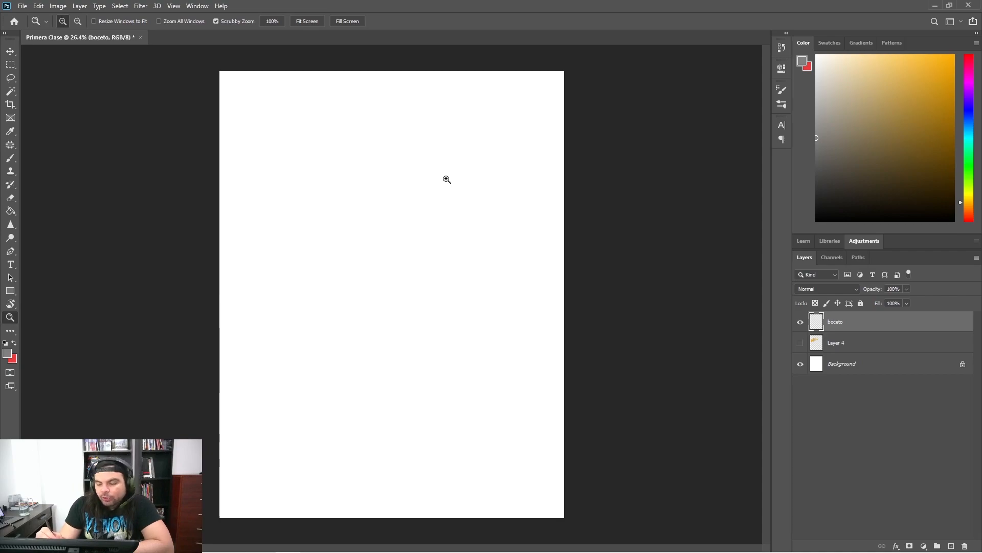
click(450, 178)
drag(450, 179, 453, 175)
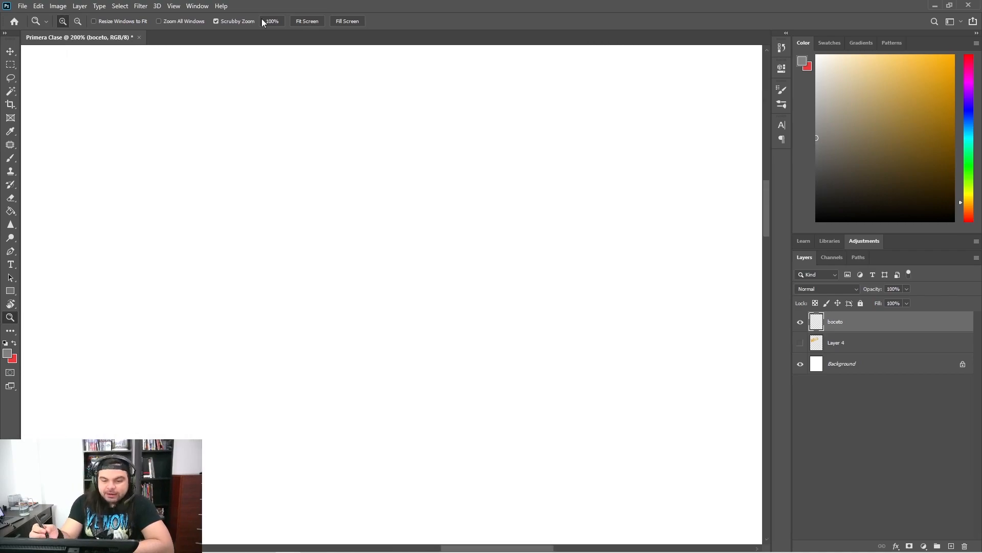
key(super)
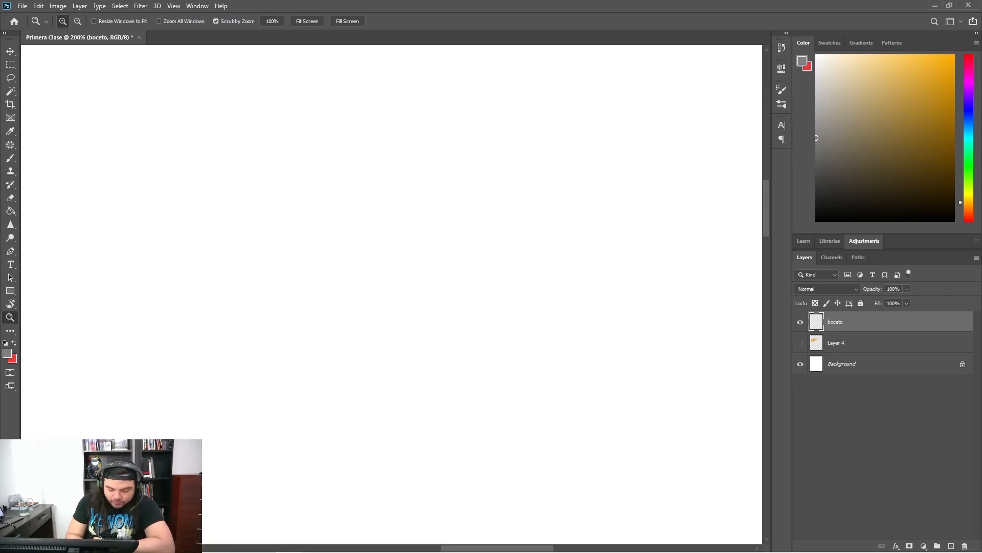
click(217, 330)
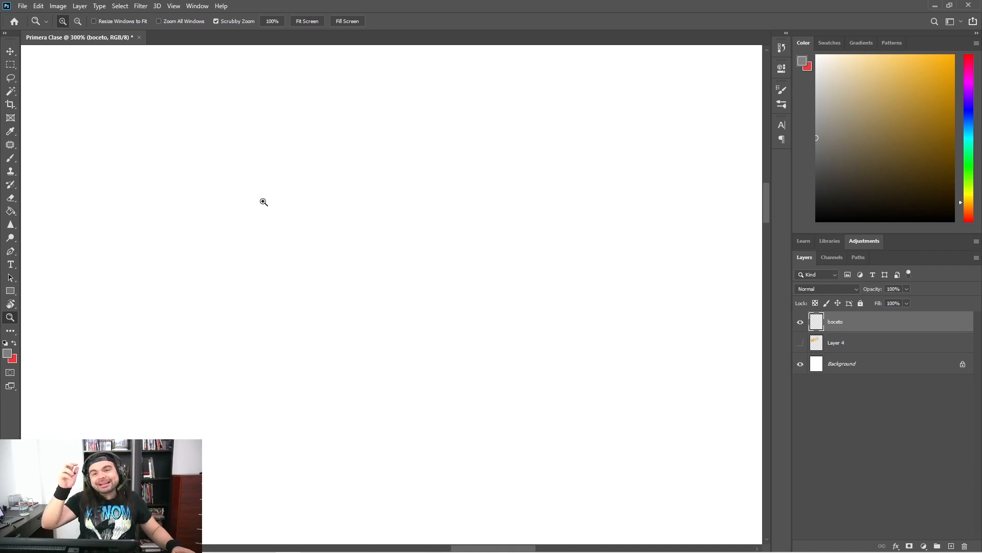
Zoom out stepwise to 8.33% until the whole canvas is a small sheet
alt+click(343, 184)
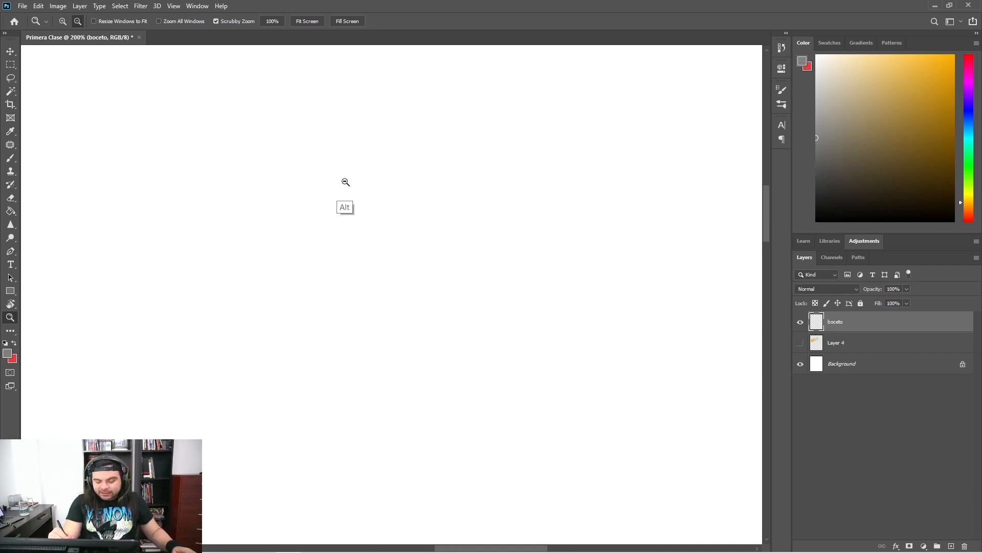
alt+click(346, 183)
alt+click(348, 182)
alt+click(347, 182)
alt+click(345, 187)
alt+click(343, 186)
alt+click(344, 182)
alt+click(345, 183)
alt+click(394, 354)
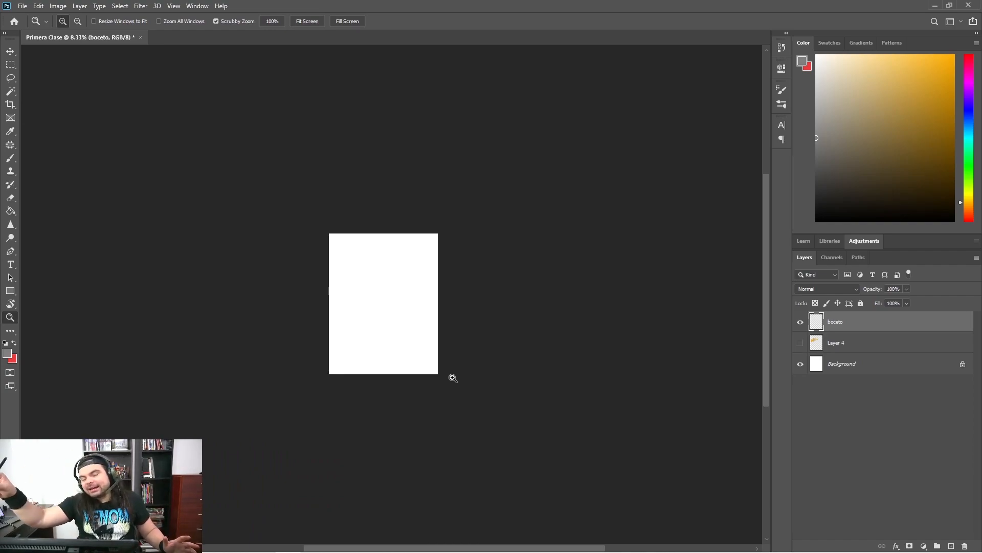
Use Scrubby Zoom to magnify and shrink the canvas view repeatedly, ending with the whole sheet in view
drag(383, 296, 568, 303)
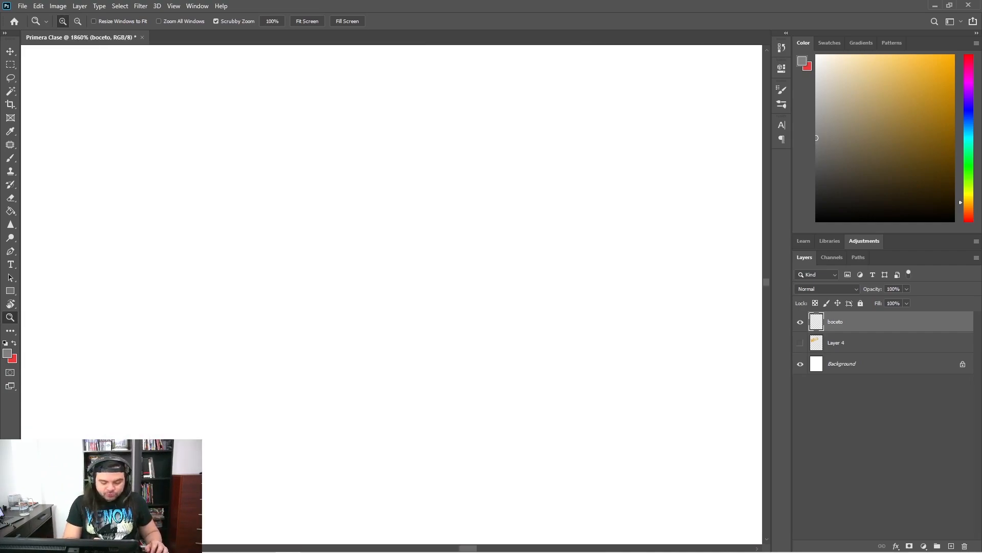
drag(680, 270, 414, 241)
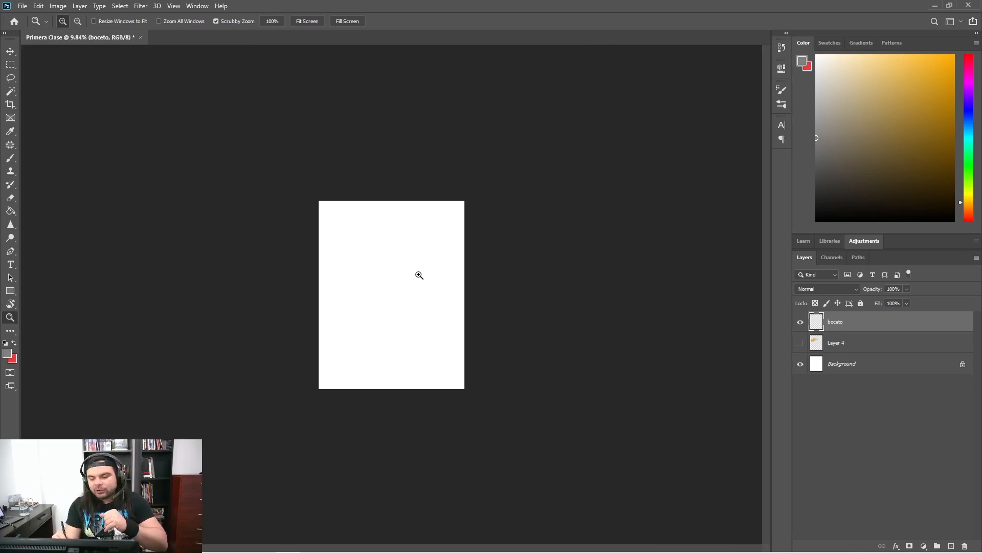
drag(403, 278, 526, 259)
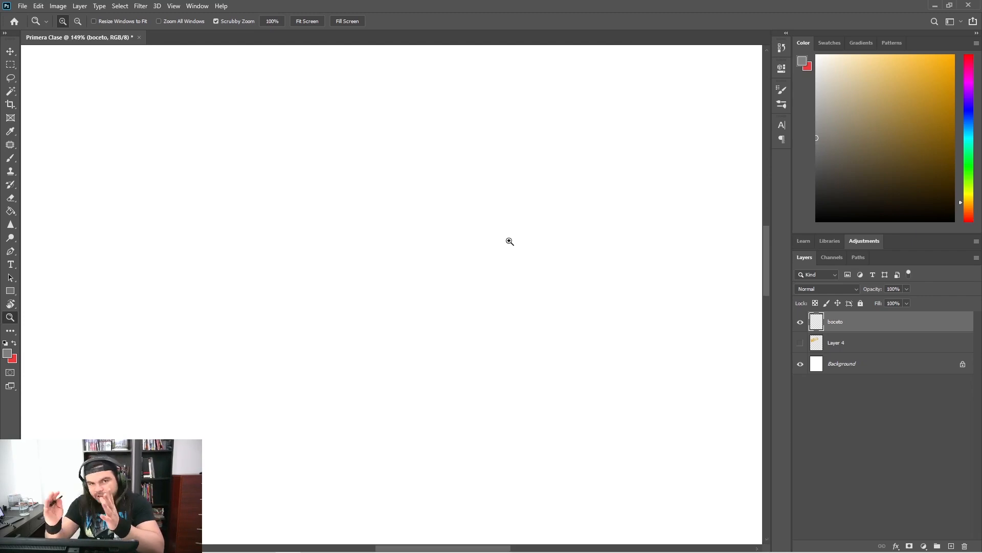
drag(607, 233, 554, 222)
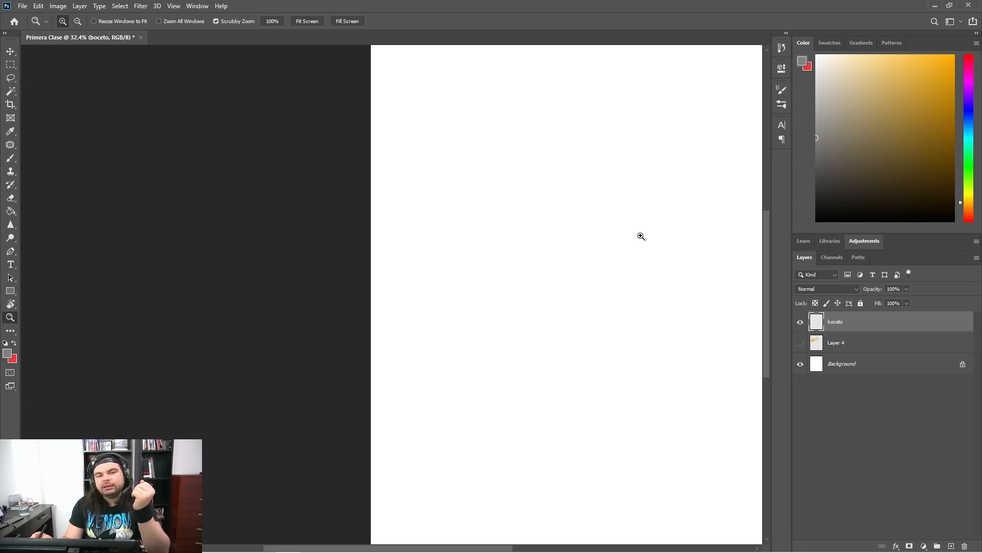
drag(643, 236, 649, 222)
drag(474, 254, 501, 255)
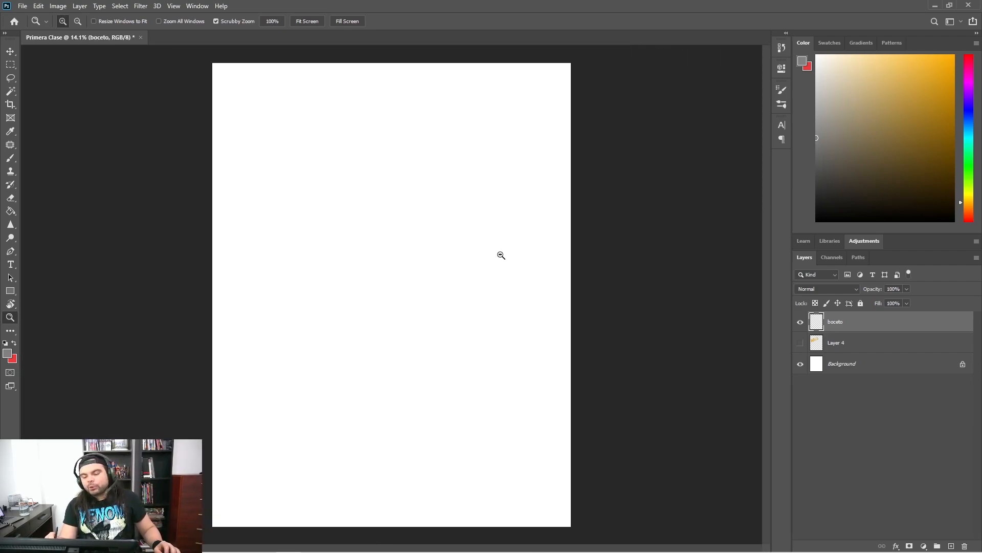
Set the canvas view to 100% and activate the Brush tool
key(ctrl+1)
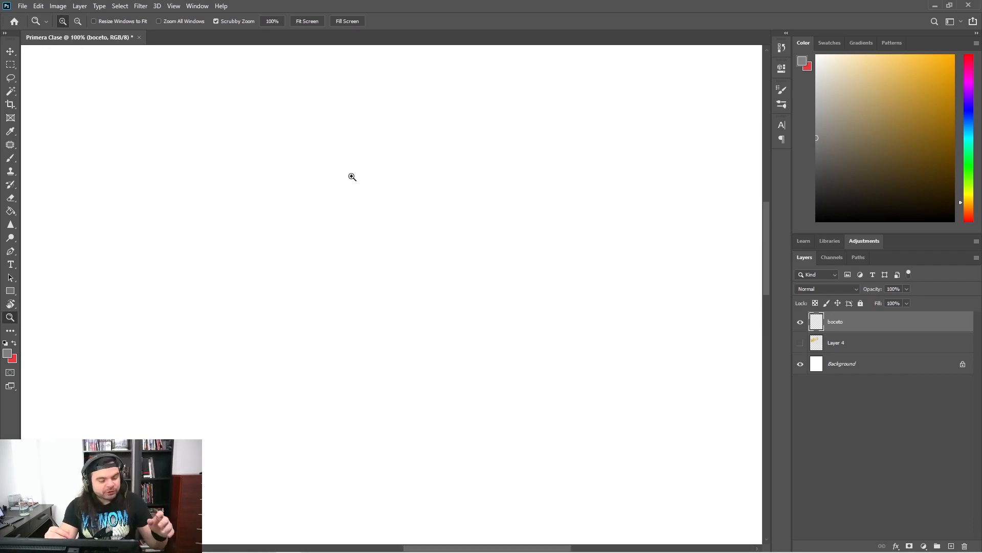
key(b)
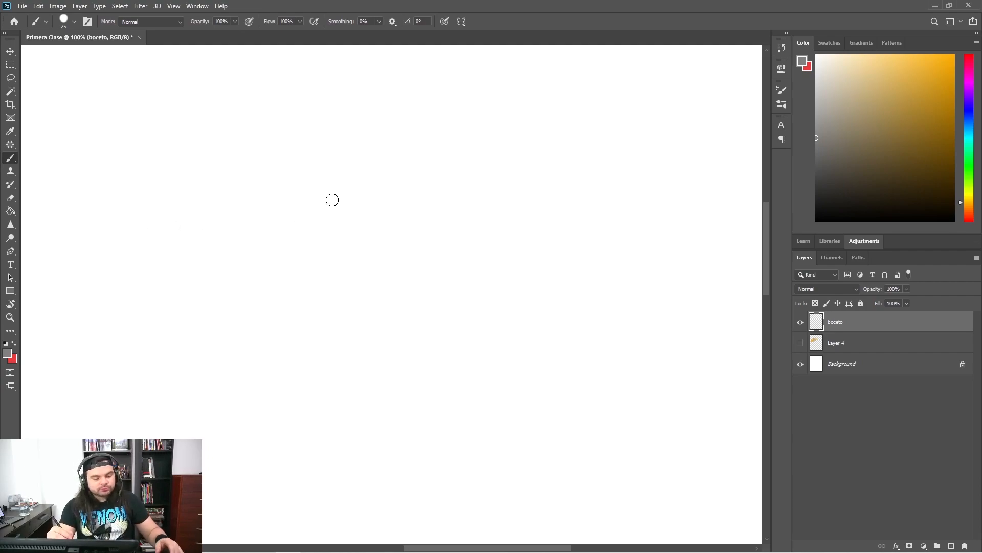
Reduce the brush to 6 px and sketch the figure's oval head with a curved centre line and jaw
key(bracketleft)
key(bracketleft)
key(bracketleft)
mouse_move(292, 166)
mouse_down()
mouse_move(321, 117)
mouse_move(358, 135)
mouse_move(284, 173)
mouse_move(287, 133)
mouse_move(289, 151)
mouse_move(353, 129)
mouse_move(320, 184)
mouse_up()
drag(314, 116, 316, 203)
mouse_move(287, 169)
mouse_down()
mouse_move(303, 216)
mouse_move(358, 169)
mouse_up()
mouse_move(332, 218)
mouse_down()
mouse_move(358, 153)
mouse_move(375, 204)
mouse_up()
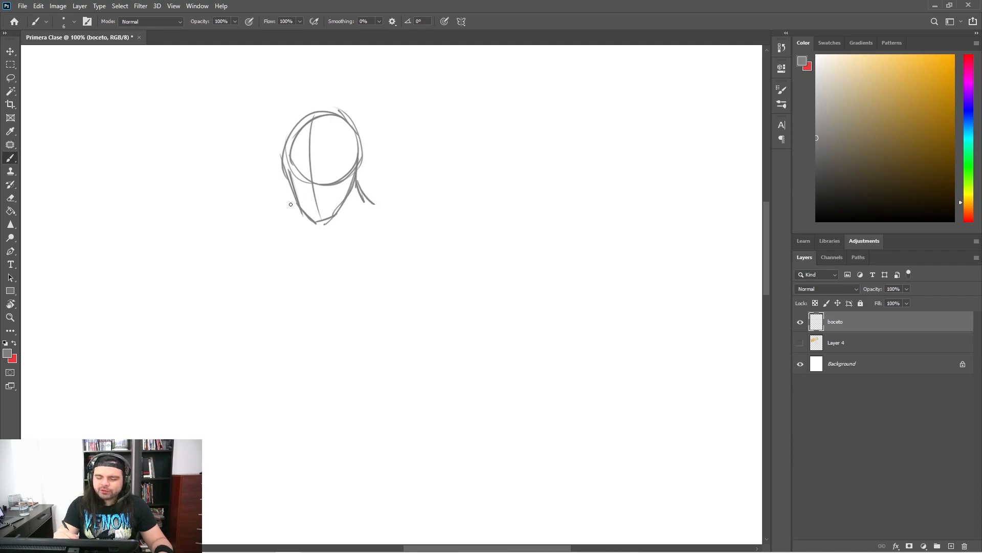
Sketch the neck, the shoulder lines and the broad, rounded chest below the head
drag(293, 188, 253, 211)
drag(361, 175, 419, 190)
drag(417, 188, 419, 258)
drag(421, 252, 369, 318)
drag(299, 306, 378, 297)
drag(245, 220, 268, 303)
mouse_move(236, 251)
mouse_down()
mouse_move(287, 308)
mouse_move(413, 270)
mouse_up()
drag(421, 218, 415, 254)
Sketch the abdomen beneath the chest and the V-shaped pelvis with curved waistlines
mouse_move(276, 313)
mouse_down()
mouse_move(296, 353)
mouse_move(359, 348)
mouse_up()
mouse_move(405, 284)
mouse_down()
mouse_move(406, 332)
mouse_move(290, 347)
mouse_move(287, 364)
mouse_up()
mouse_move(283, 346)
mouse_down()
mouse_move(283, 375)
mouse_move(370, 390)
mouse_up()
drag(400, 317, 404, 367)
drag(408, 328, 409, 348)
mouse_move(397, 367)
mouse_down()
mouse_move(403, 357)
mouse_move(408, 381)
mouse_up()
drag(404, 373, 348, 443)
mouse_move(282, 374)
mouse_down()
mouse_move(321, 421)
mouse_move(305, 415)
mouse_up()
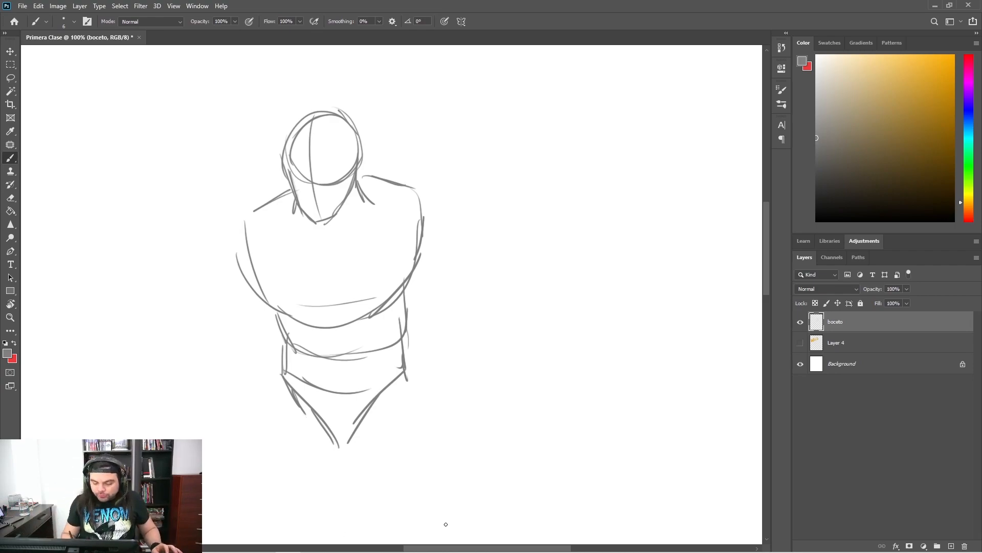
Sketch rounded shoulder muscles on both sides of the chest
mouse_move(502, 549)
mouse_down()
mouse_move(603, 549)
mouse_move(364, 549)
mouse_move(521, 549)
mouse_move(496, 549)
mouse_up()
mouse_move(765, 234)
mouse_down()
mouse_move(765, 246)
mouse_move(764, 188)
mouse_move(766, 229)
mouse_move(766, 210)
mouse_up()
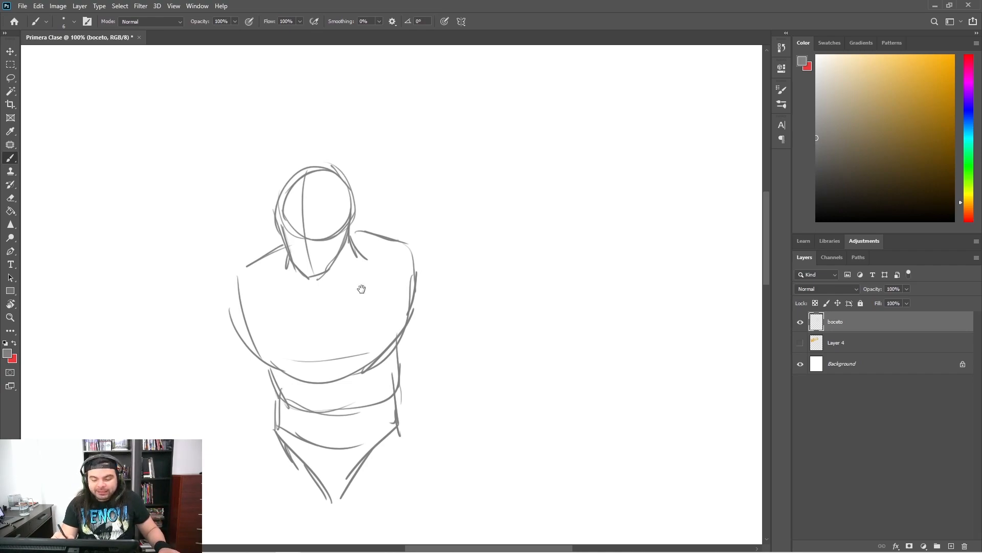
mouse_move(284, 311)
mouse_down()
mouse_move(579, 177)
mouse_move(292, 317)
mouse_move(267, 307)
mouse_move(212, 243)
mouse_up()
mouse_move(131, 128)
mouse_down()
mouse_move(367, 276)
mouse_move(604, 224)
mouse_move(671, 173)
mouse_move(323, 241)
mouse_move(274, 238)
mouse_move(281, 228)
mouse_up()
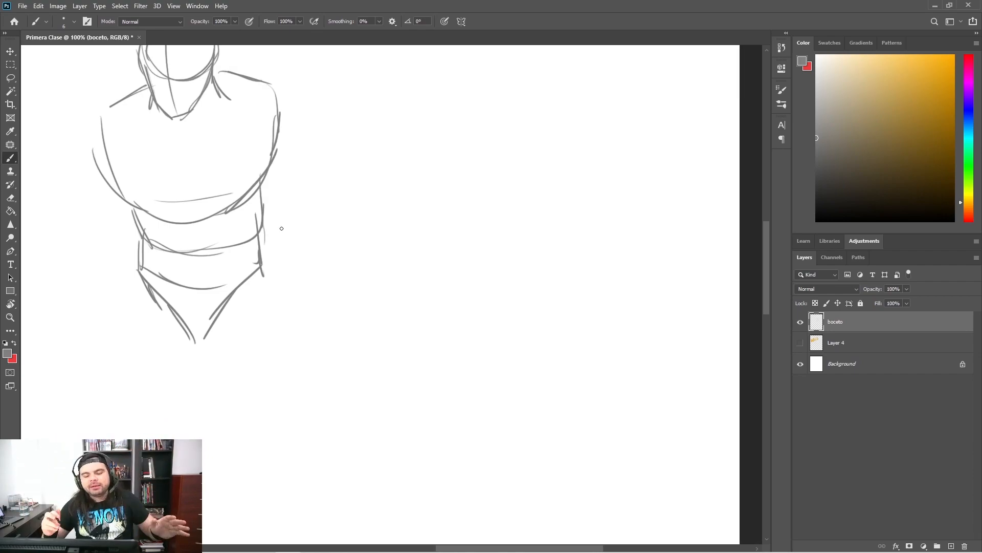
mouse_move(501, 282)
mouse_down()
mouse_move(337, 281)
mouse_move(474, 381)
mouse_move(329, 305)
mouse_move(509, 237)
mouse_move(502, 217)
mouse_move(443, 255)
mouse_up()
drag(270, 195, 228, 215)
mouse_move(246, 202)
mouse_down()
mouse_move(229, 259)
mouse_move(245, 269)
mouse_up()
drag(226, 260, 246, 269)
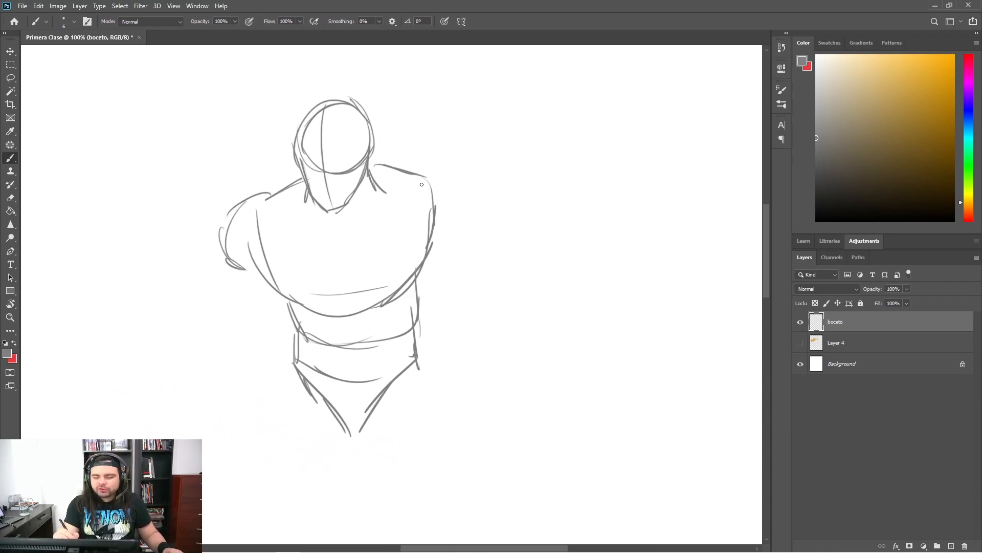
mouse_move(419, 168)
mouse_down()
mouse_move(463, 193)
mouse_move(441, 245)
mouse_up()
Sketch the bent arm beside the left of the torso, with its upper arm and rounded forearm ending at the wrist
mouse_move(220, 251)
mouse_down()
mouse_move(190, 307)
mouse_move(259, 275)
mouse_up()
drag(259, 274, 220, 310)
mouse_move(163, 301)
mouse_down()
mouse_move(230, 306)
mouse_move(179, 343)
mouse_up()
drag(203, 364, 246, 339)
drag(231, 324, 240, 330)
drag(219, 298, 239, 328)
mouse_move(179, 277)
mouse_down()
mouse_move(155, 322)
mouse_move(203, 355)
mouse_up()
Sketch the opposite arm extending outward and downward from the shoulder to the wrist
drag(537, 291, 391, 298)
drag(347, 206, 381, 226)
drag(318, 239, 326, 247)
drag(326, 247, 364, 265)
mouse_move(379, 226)
mouse_down()
mouse_move(399, 240)
mouse_move(446, 330)
mouse_up()
mouse_move(373, 299)
mouse_down()
mouse_move(409, 328)
mouse_move(417, 350)
mouse_up()
drag(421, 341, 422, 355)
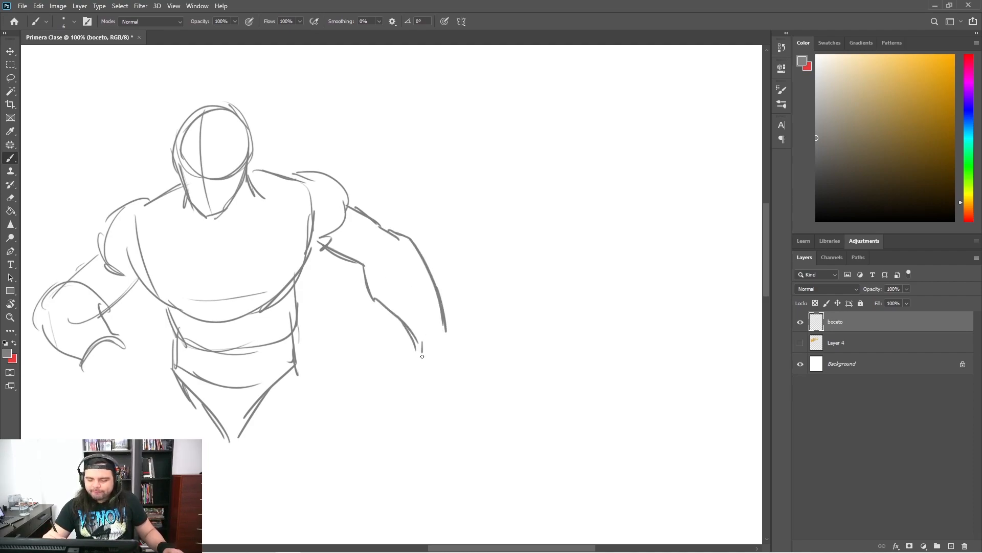
Sketch both thighs and knees, plus the foreshortened lower leg and foot of the bent leg
drag(458, 299, 522, 261)
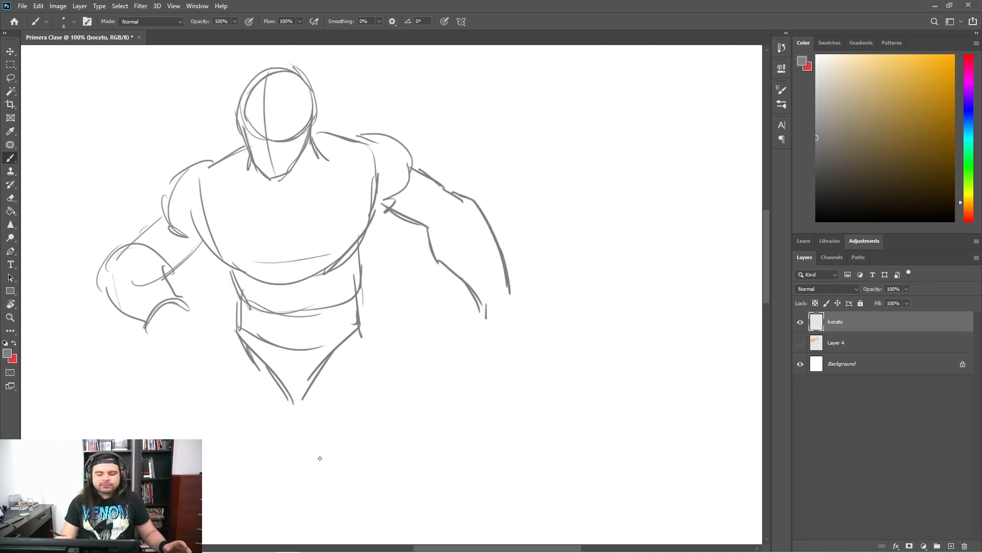
key(z)
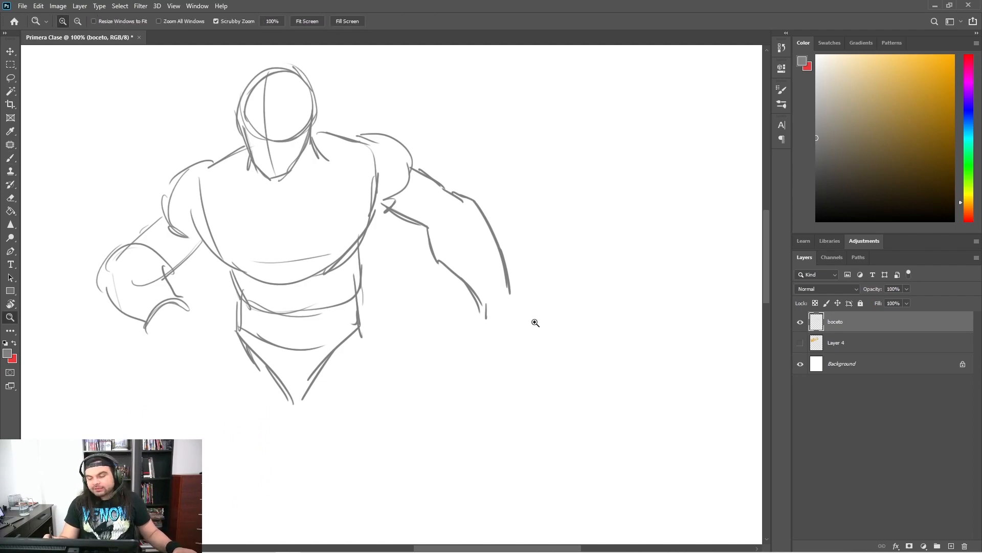
mouse_move(628, 318)
mouse_down()
mouse_move(571, 327)
mouse_move(474, 274)
mouse_move(476, 266)
mouse_up()
key(b)
drag(290, 279, 263, 359)
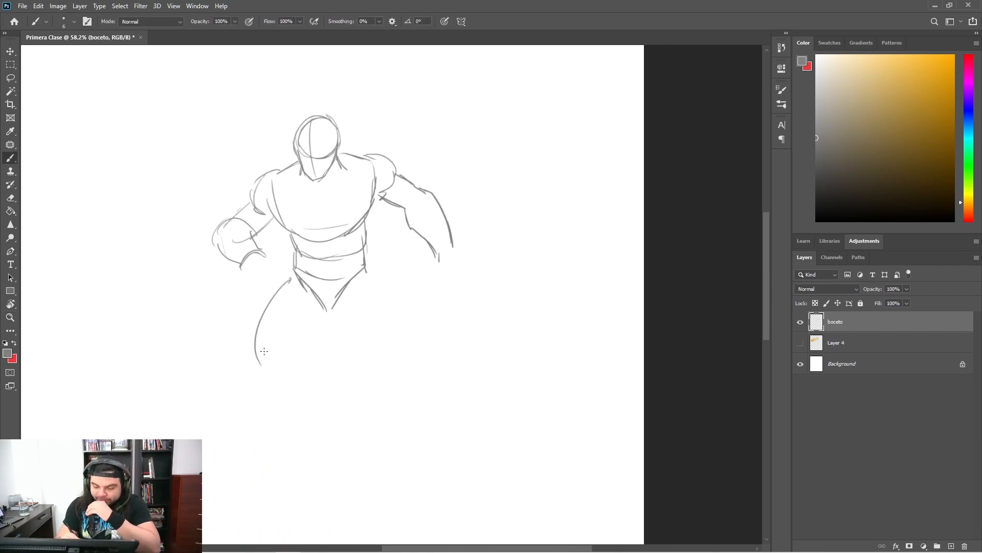
drag(270, 308, 262, 357)
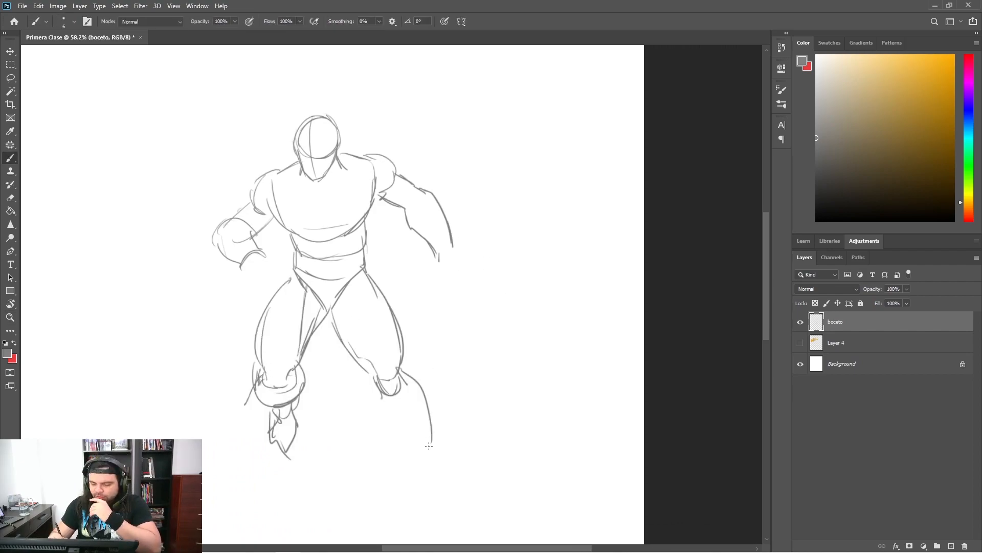
Sketch the calf, ankle and foot of the outstretched leg
drag(427, 395, 426, 453)
drag(378, 391, 414, 443)
mouse_move(391, 415)
mouse_down()
mouse_move(456, 475)
mouse_move(460, 504)
mouse_up()
mouse_move(424, 464)
mouse_down()
mouse_move(432, 499)
mouse_move(454, 506)
mouse_up()
Reinforce the extended arm's outline and sketch blocky hands on both arms
mouse_move(395, 173)
mouse_down()
mouse_move(450, 247)
mouse_move(431, 274)
mouse_up()
mouse_move(443, 239)
mouse_down()
mouse_move(446, 284)
mouse_move(459, 270)
mouse_up()
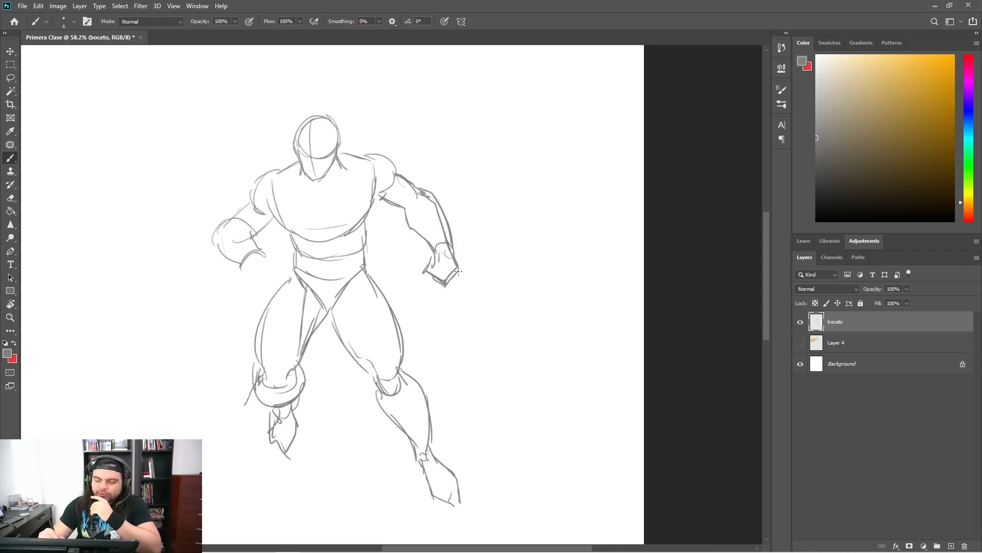
mouse_move(257, 259)
mouse_down()
mouse_move(276, 251)
mouse_move(246, 277)
mouse_move(284, 260)
mouse_up()
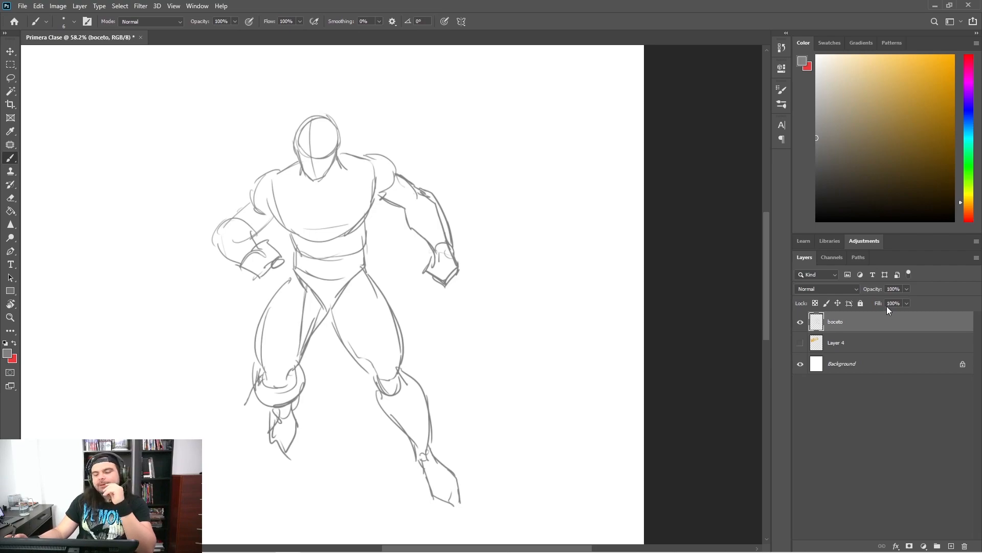
Use the Move tool with Auto-Select to shift the figure sketch slightly on the canvas
drag(383, 319, 550, 306)
key(v)
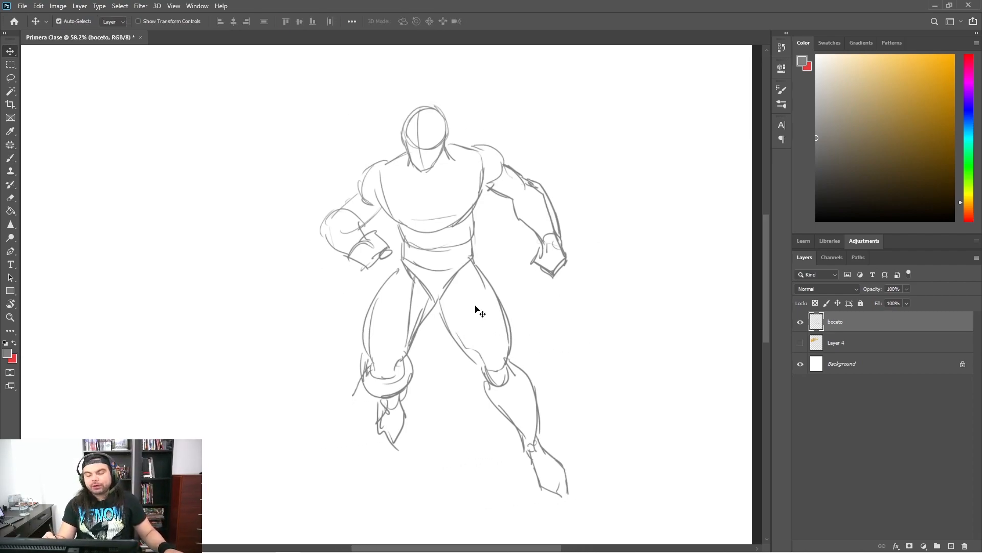
click(414, 246)
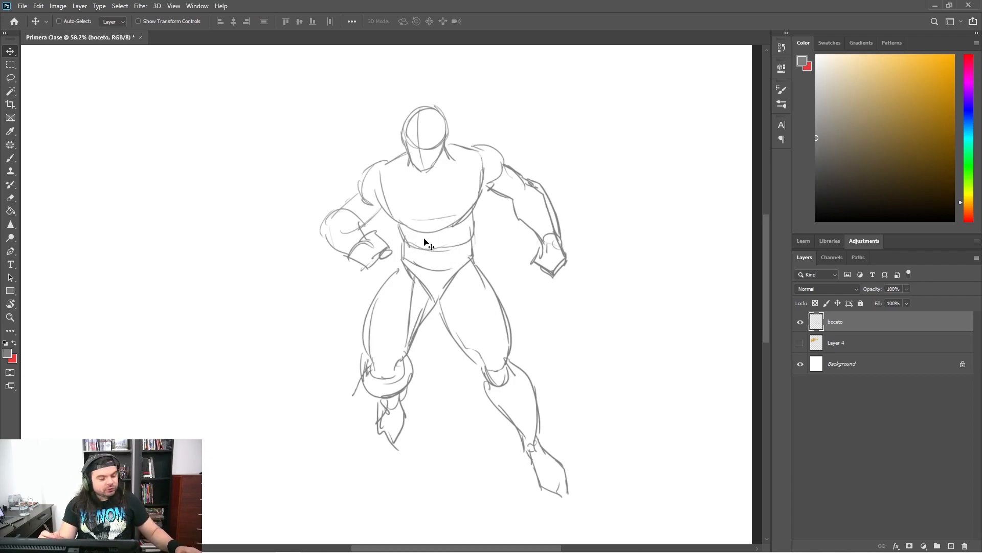
click(423, 249)
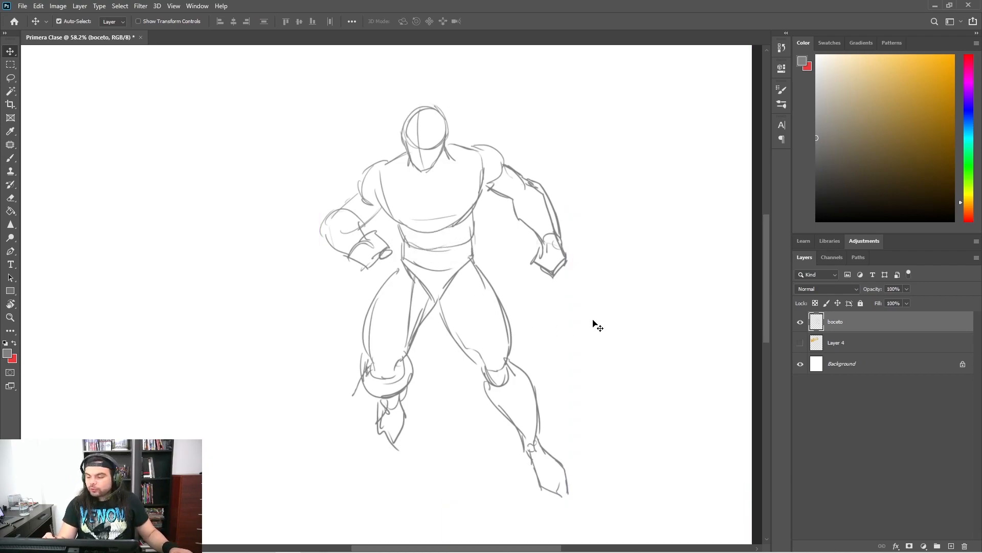
mouse_move(540, 271)
mouse_down()
mouse_move(413, 272)
mouse_move(421, 253)
mouse_move(564, 252)
mouse_up()
mouse_move(503, 249)
mouse_down()
mouse_move(418, 254)
mouse_move(434, 237)
mouse_move(421, 230)
mouse_up()
Select Layer 4, return to the boceto layer, and view the Auto-Select choices of Group and Layer
click(876, 342)
click(891, 322)
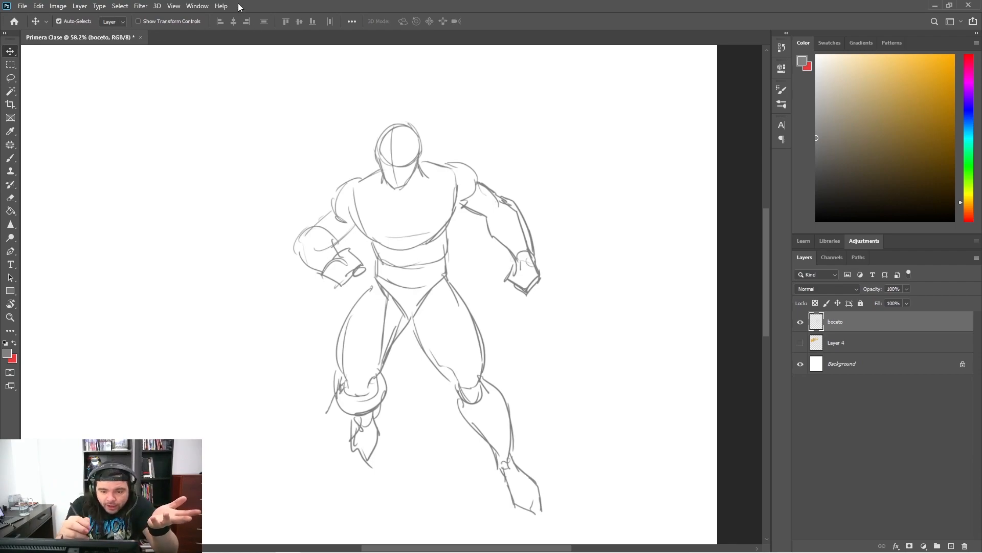
click(116, 21)
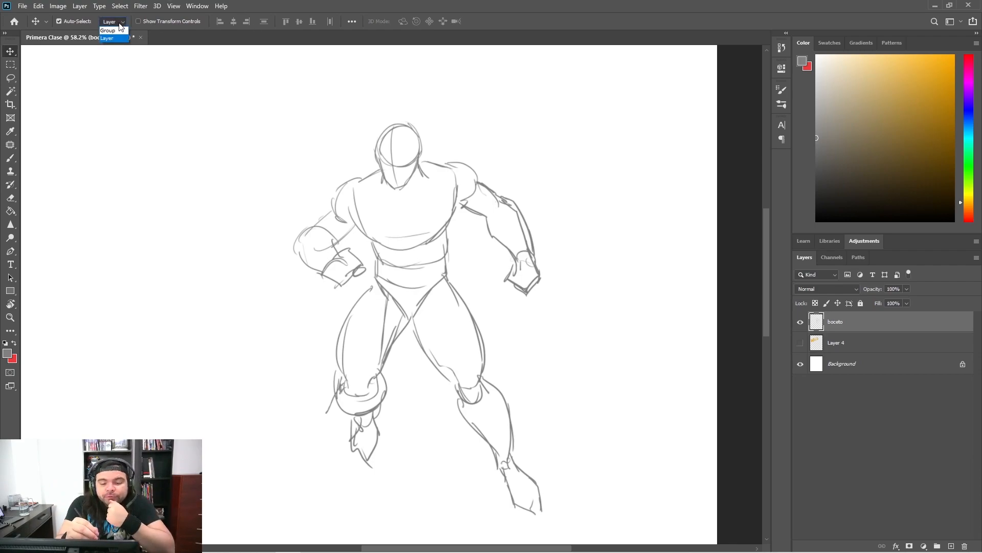
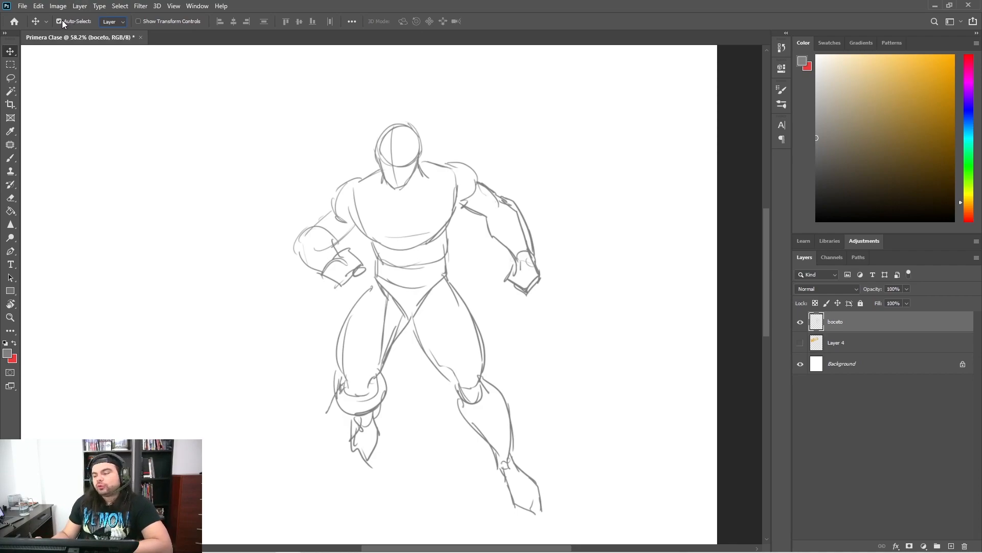
On a new layer, lasso a freehand blob left of the figure, fill it with orange and deselect
click(944, 62)
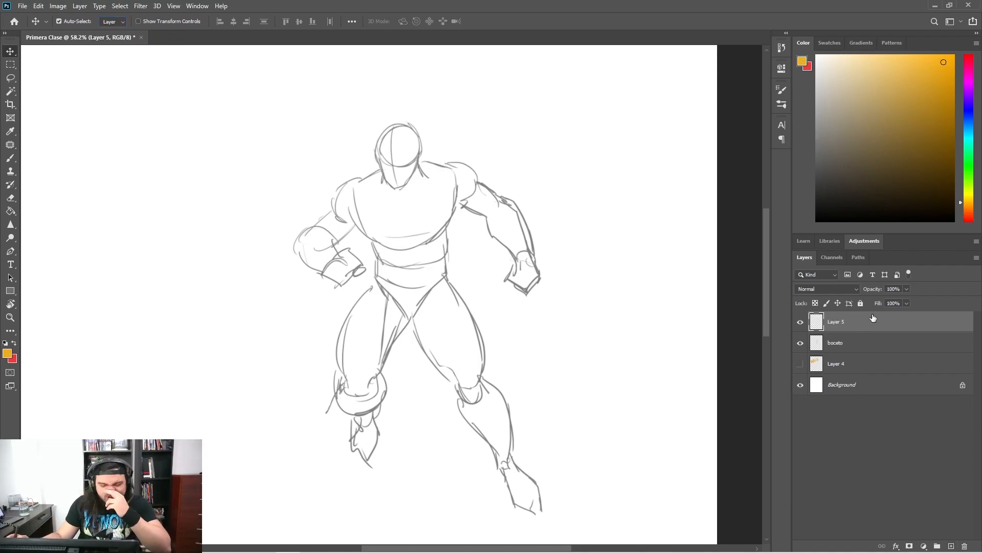
key(l)
mouse_move(48, 125)
mouse_down()
mouse_move(151, 147)
mouse_move(46, 167)
mouse_move(68, 104)
mouse_up()
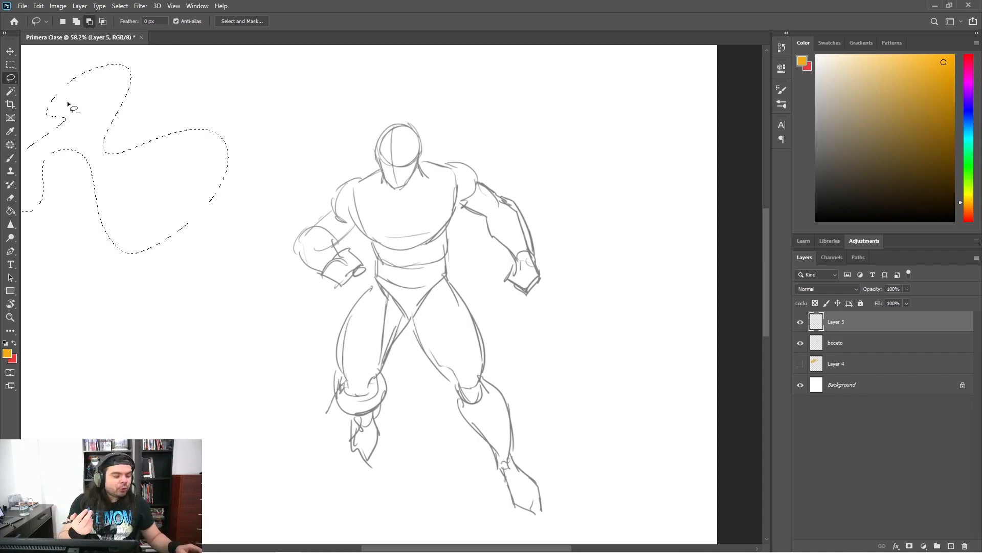
key(alt+BackSpace)
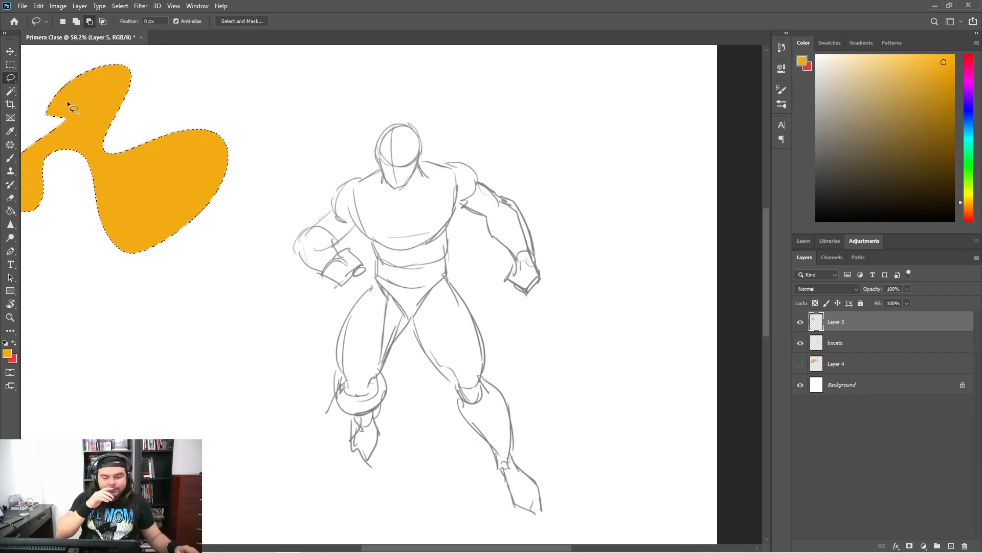
key(ctrl+d)
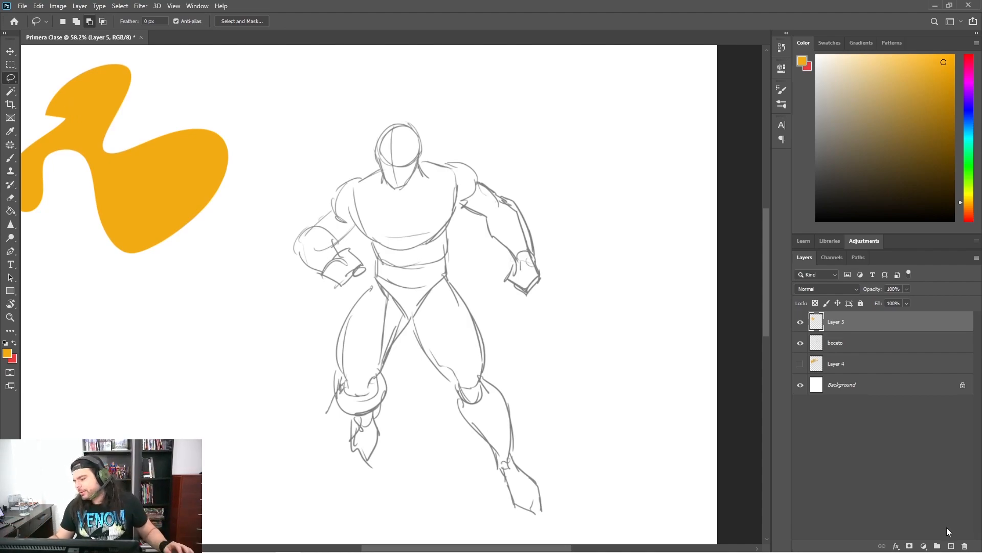
On another new layer, set the foreground to magenta, lasso a W-like shape, fill it with the red background colour and deselect
click(951, 545)
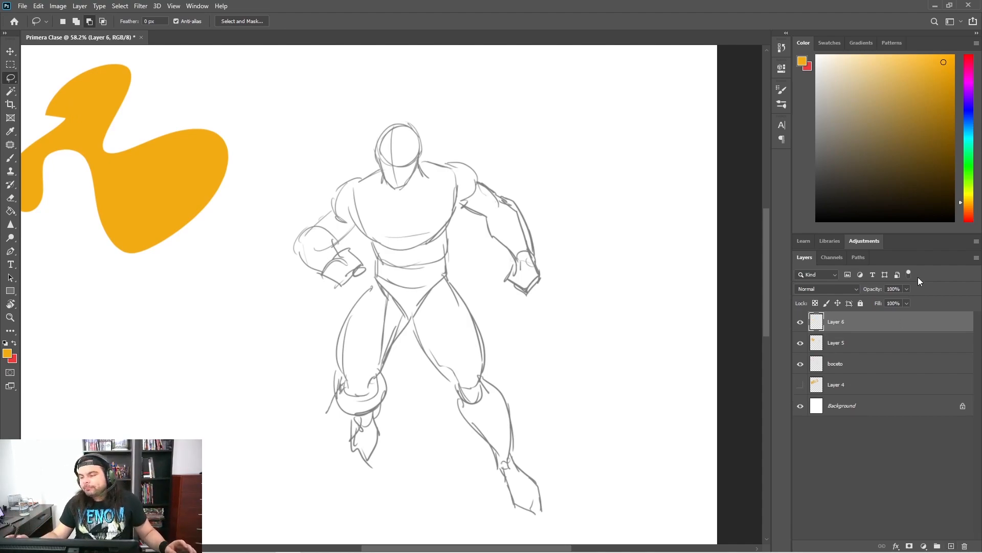
click(964, 73)
mouse_move(526, 120)
mouse_down()
mouse_move(568, 76)
mouse_move(593, 113)
mouse_move(630, 74)
mouse_move(603, 180)
mouse_move(576, 155)
mouse_move(525, 172)
mouse_move(530, 117)
mouse_up()
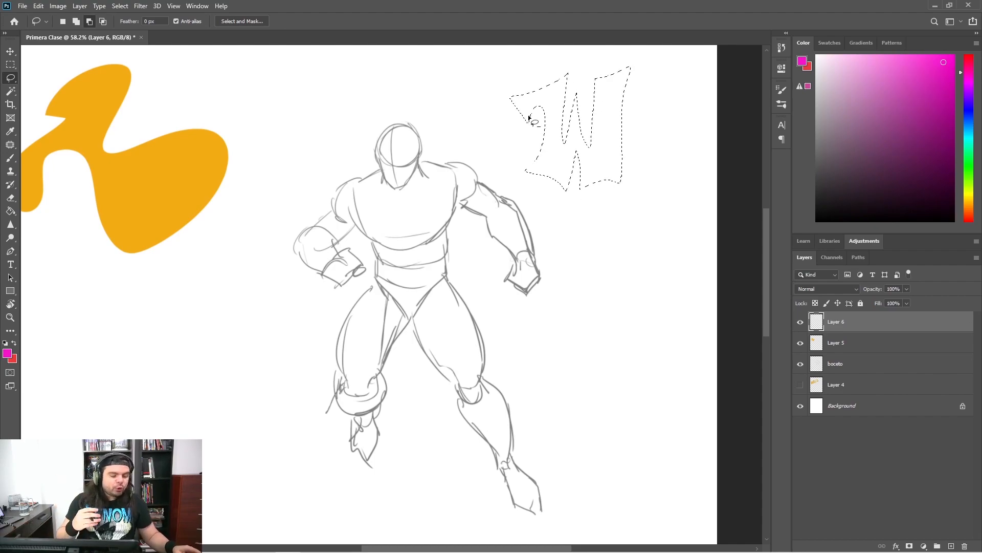
key(ctrl+BackSpace)
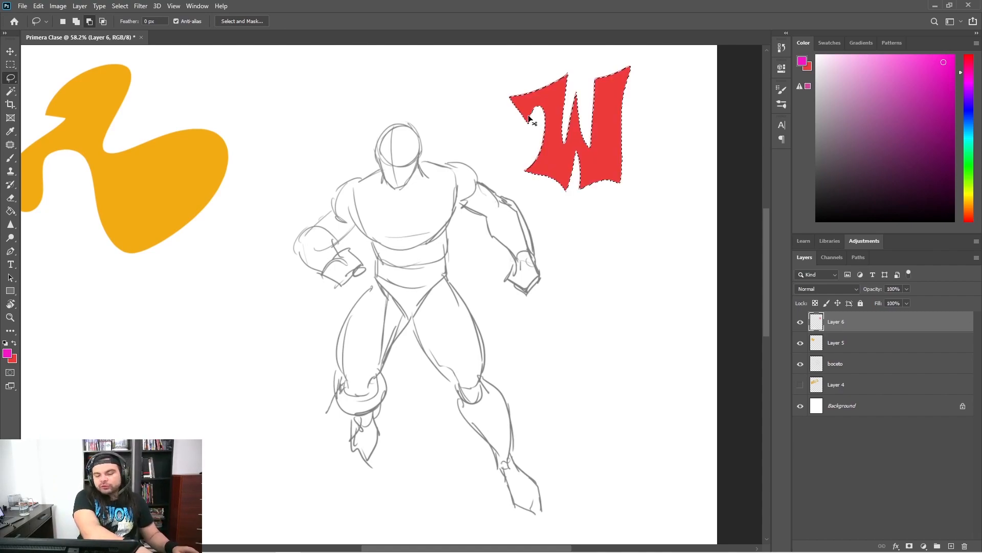
key(ctrl+d)
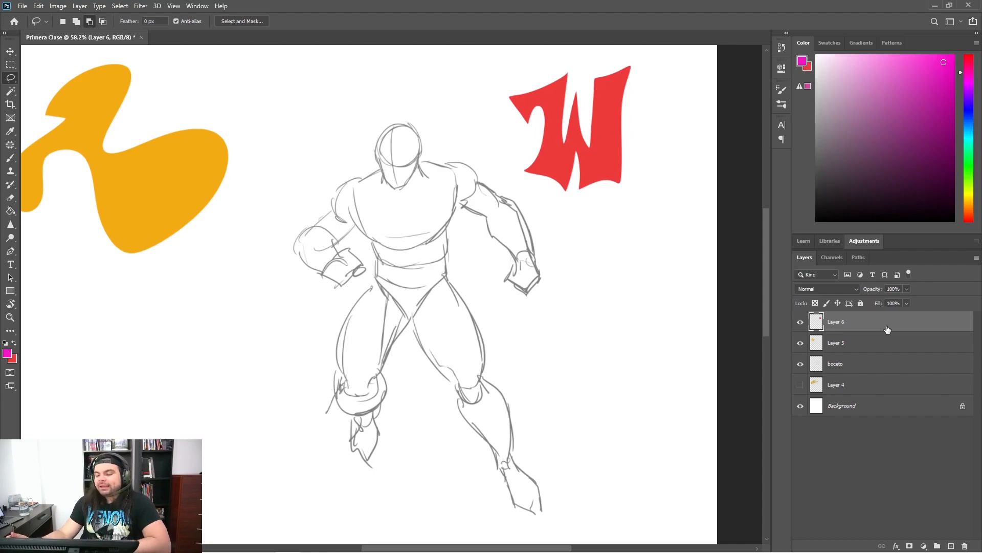
Activate the Move tool and select the boceto layer, Layer 5 and Layer 6 in turn
click(12, 50)
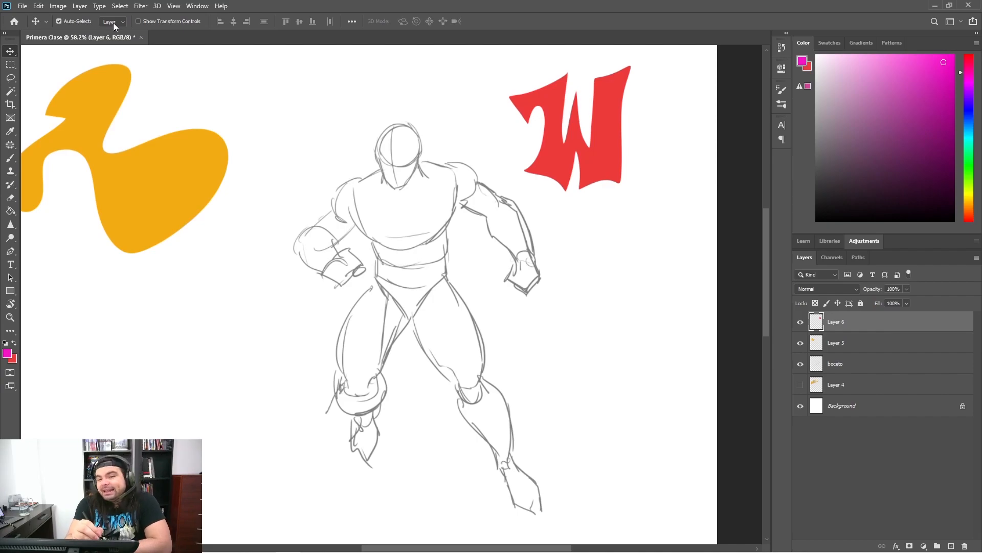
click(854, 369)
click(863, 347)
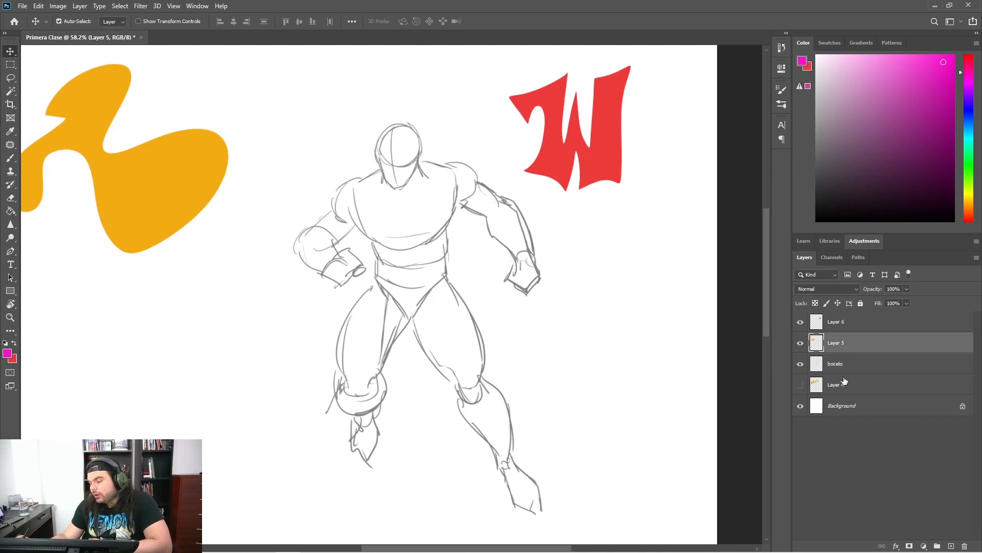
click(834, 323)
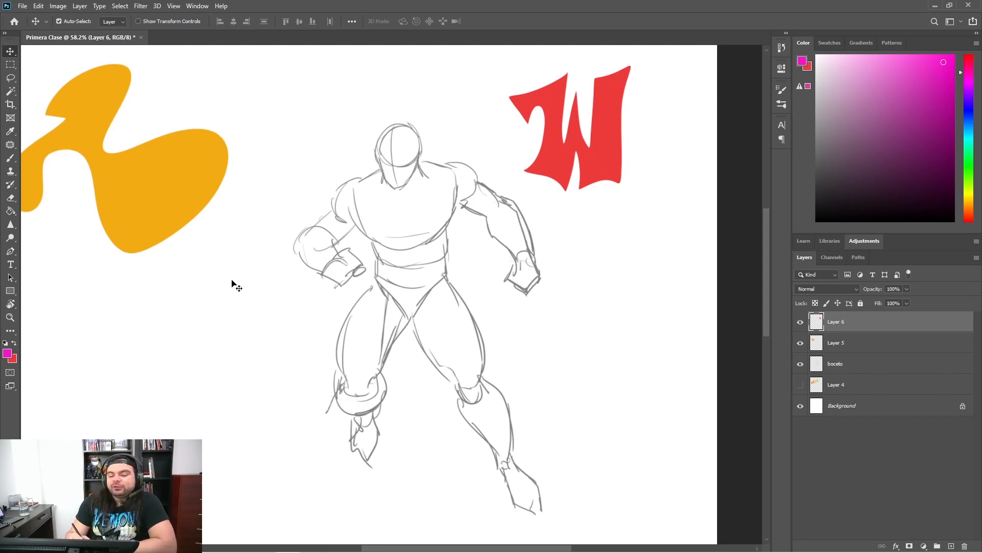
Use Auto-Select to move the orange blob down and to the right, and the red W-like shape farther right
click(184, 166)
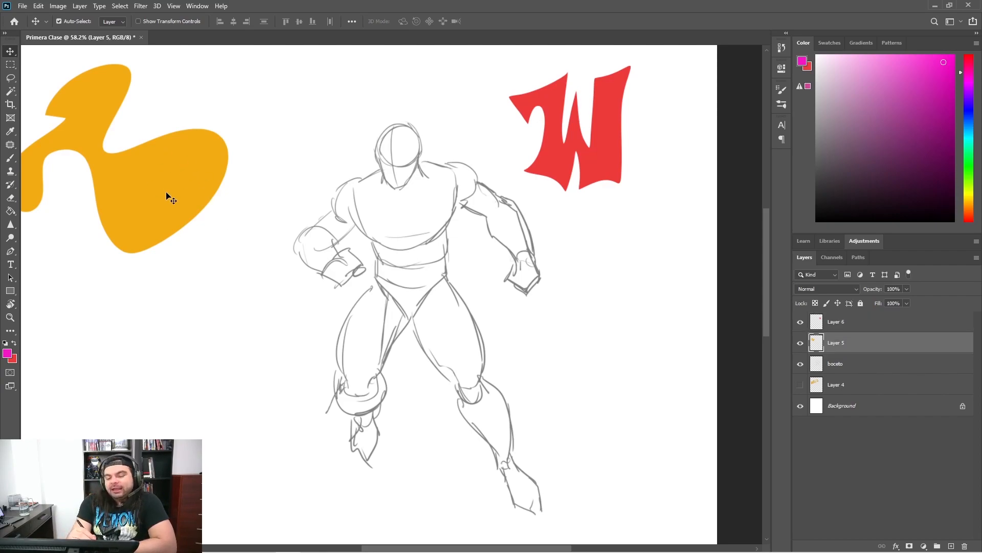
drag(173, 184, 178, 221)
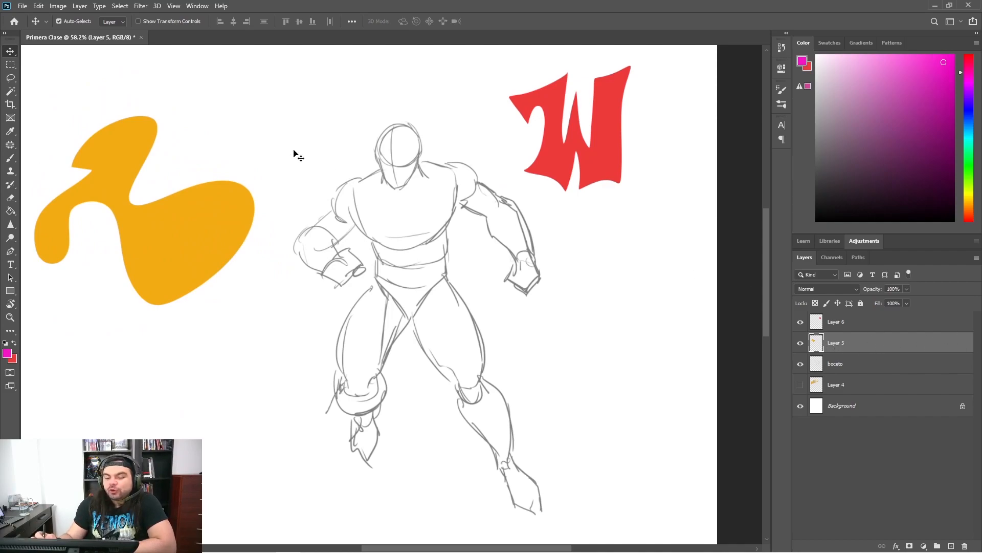
mouse_move(187, 228)
mouse_down()
mouse_move(186, 128)
mouse_move(185, 272)
mouse_move(174, 221)
mouse_up()
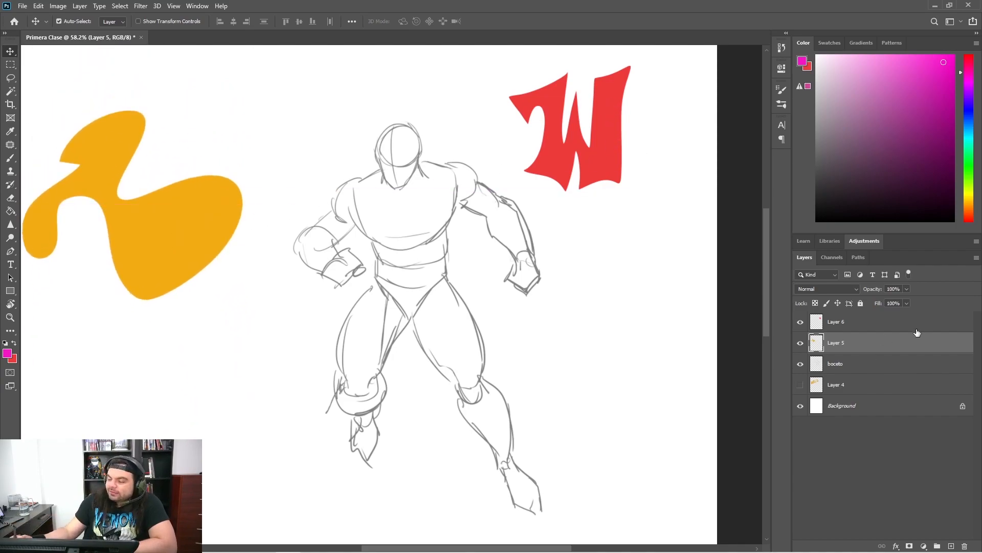
mouse_move(600, 156)
mouse_down()
mouse_move(591, 184)
mouse_move(603, 149)
mouse_move(638, 171)
mouse_move(659, 113)
mouse_move(648, 138)
mouse_up()
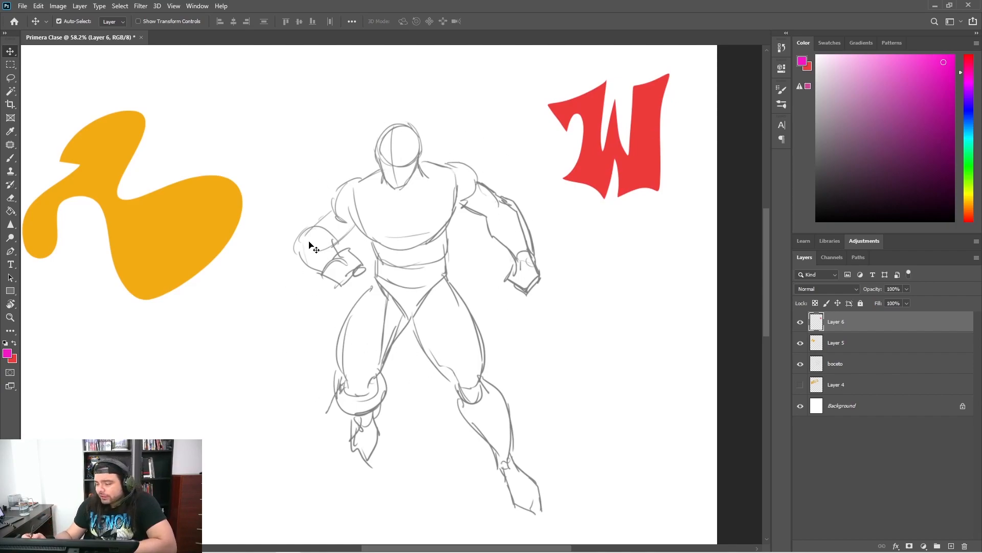
Try to auto-select the sketch from an empty area of its torso, and select the boceto layer directly
click(423, 205)
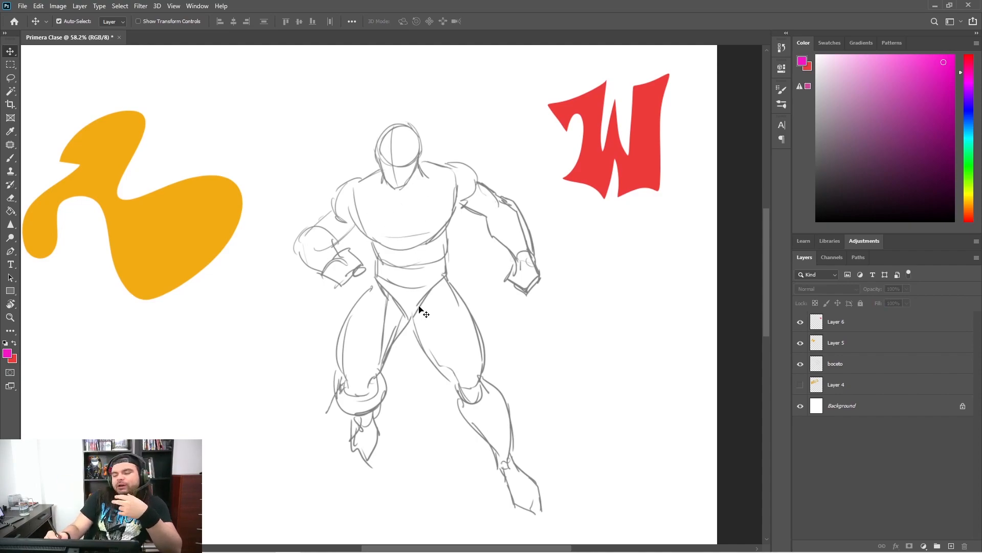
click(864, 366)
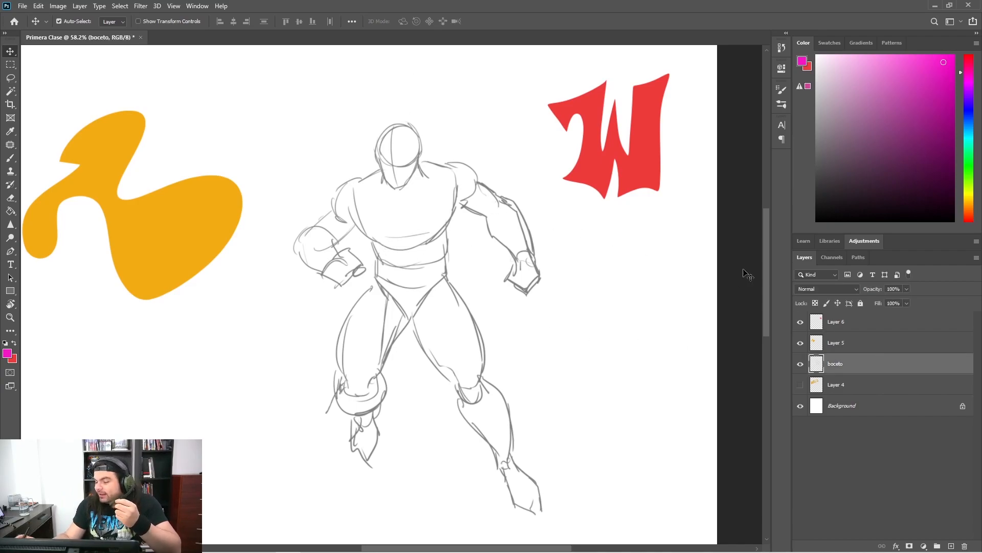
Auto-select the sketch and the red W-like shape on the canvas, try an empty torso area, and select the Background and boceto layers directly
click(628, 155)
click(448, 223)
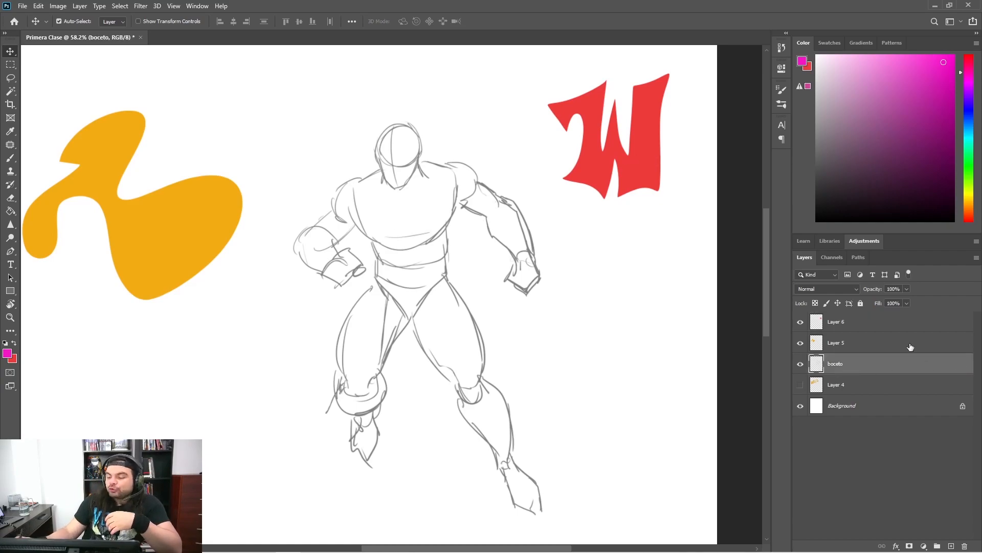
click(593, 141)
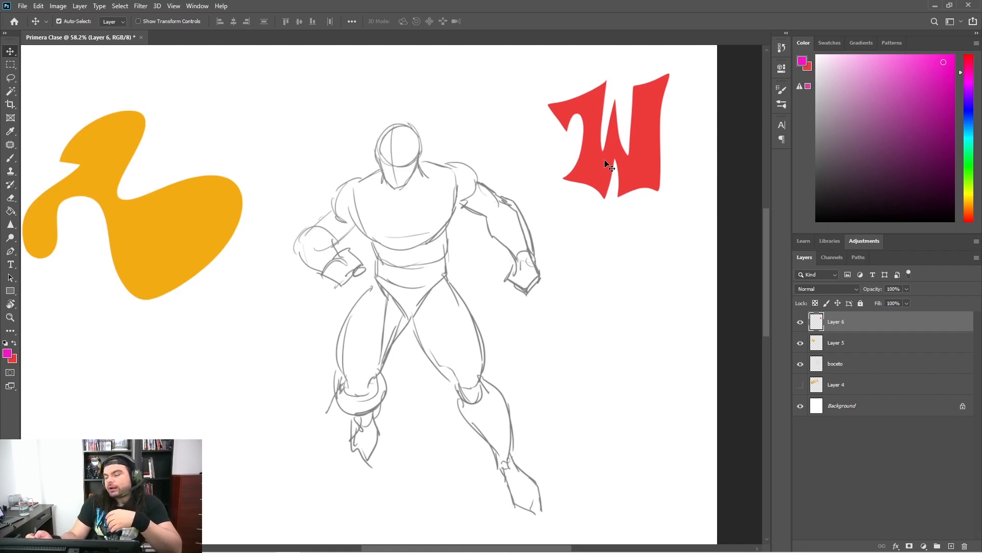
click(416, 209)
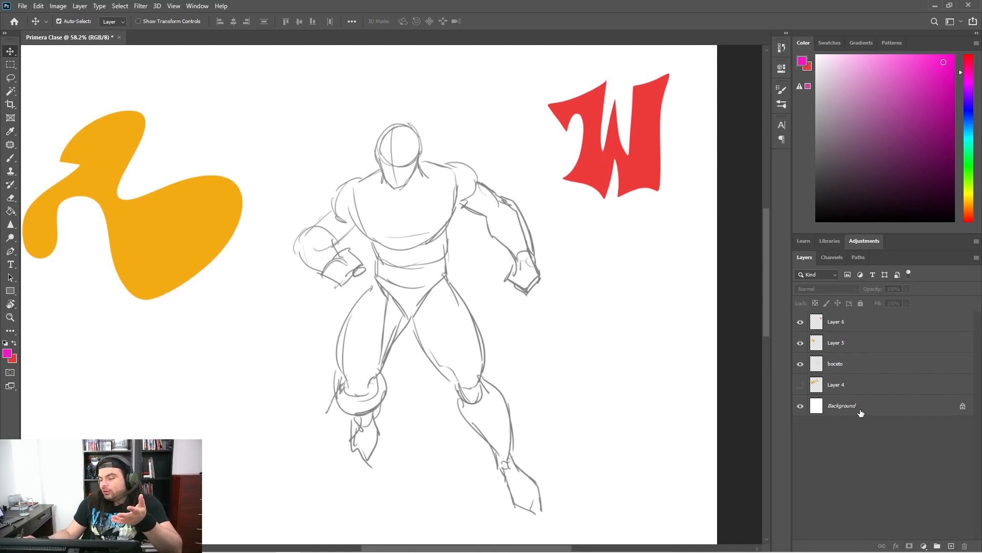
click(879, 409)
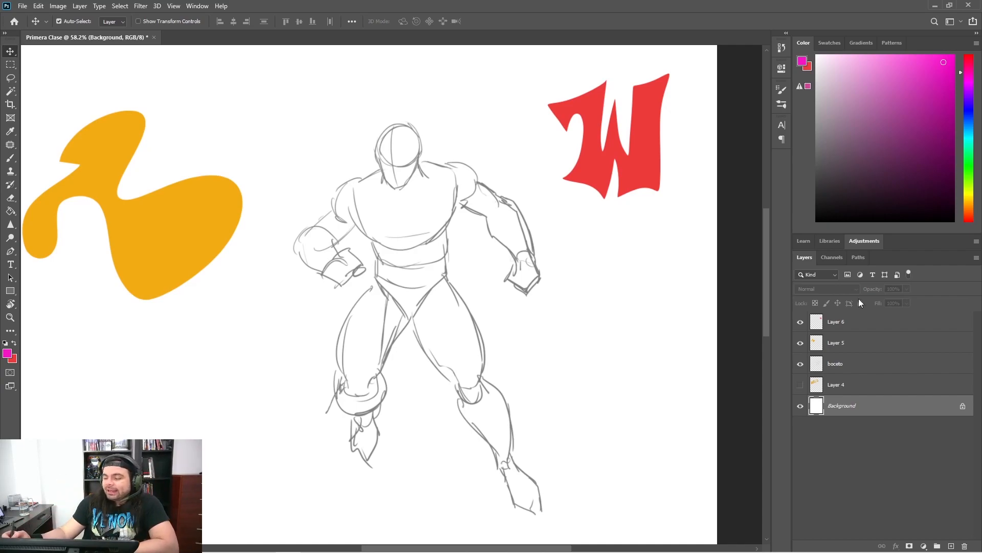
click(855, 365)
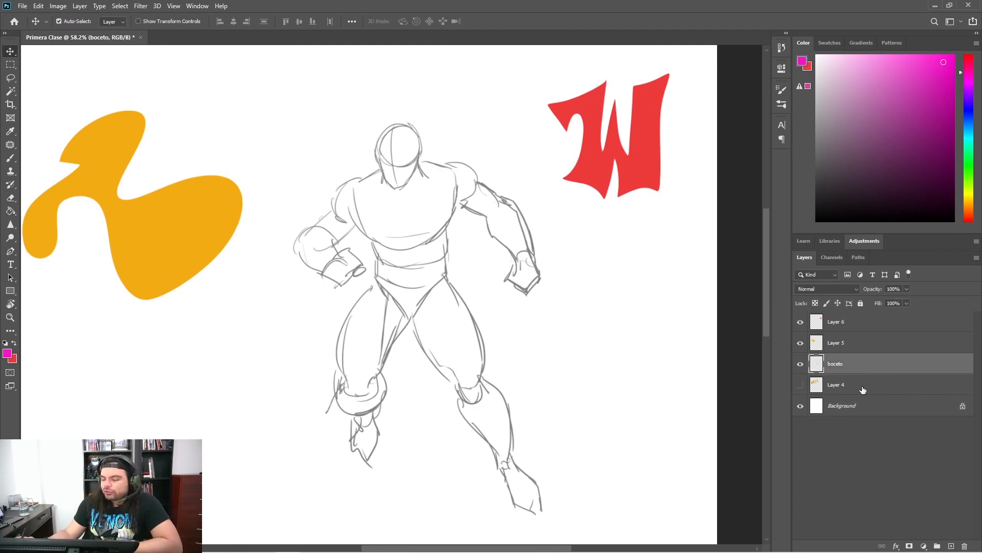
Move the red W-like shape slightly right, then turn off Auto-Select and move the boceto sketch left and up beside the orange blob
click(873, 322)
drag(642, 145, 657, 156)
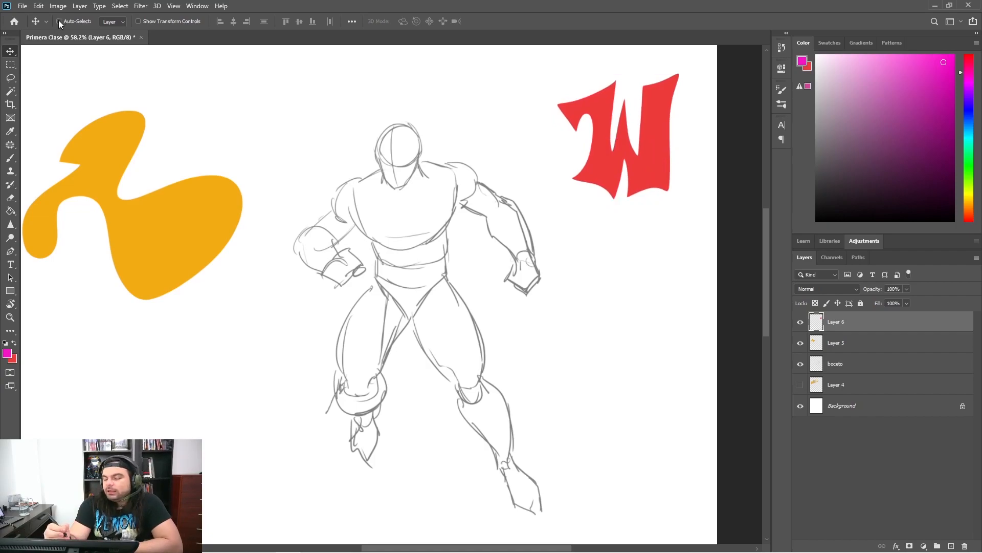
click(883, 365)
mouse_move(532, 338)
mouse_down()
mouse_move(459, 306)
mouse_move(285, 296)
mouse_move(423, 233)
mouse_move(380, 358)
mouse_move(241, 325)
mouse_move(329, 318)
mouse_move(285, 307)
mouse_move(630, 295)
mouse_move(645, 356)
mouse_move(370, 324)
mouse_move(429, 326)
mouse_up()
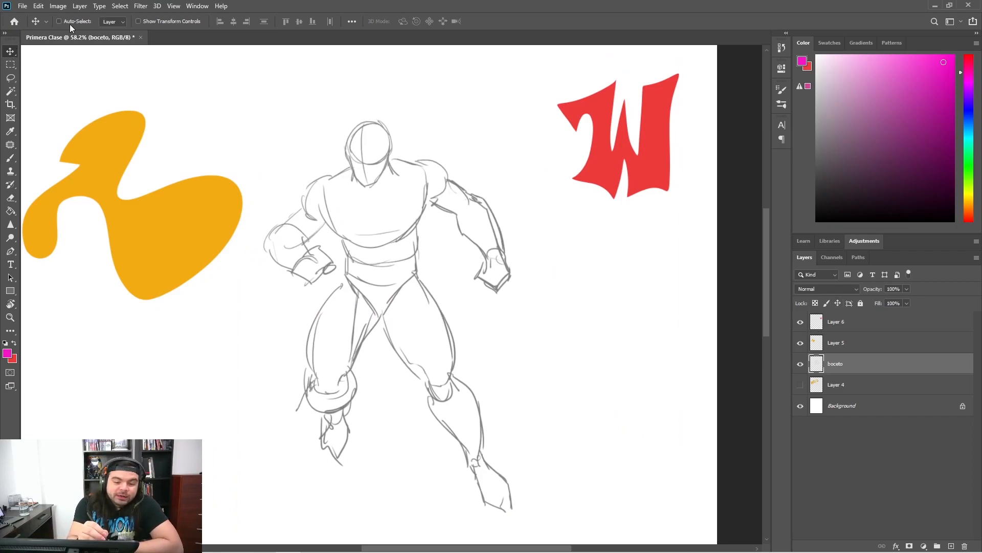
mouse_move(136, 190)
mouse_down()
mouse_move(216, 230)
mouse_move(132, 233)
mouse_move(175, 212)
mouse_up()
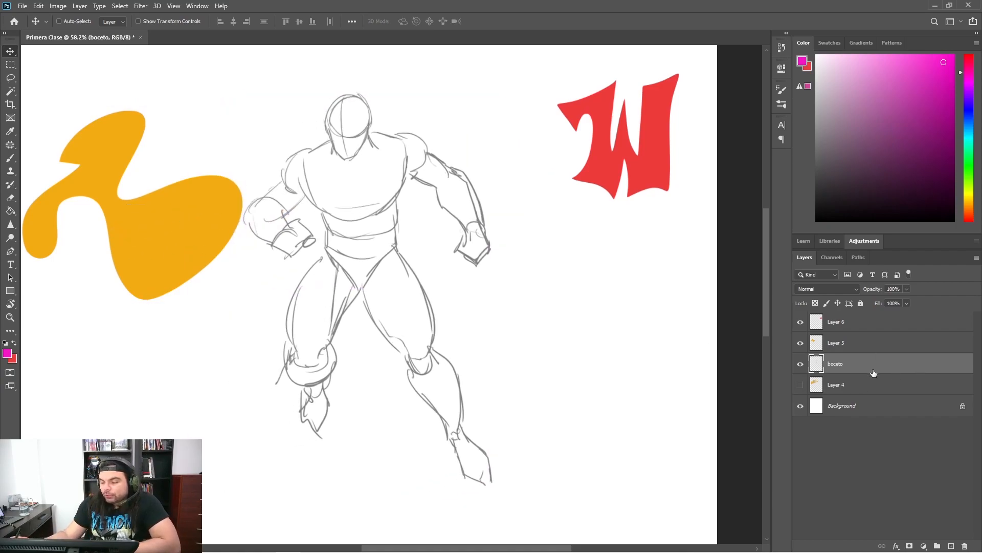
mouse_move(159, 326)
mouse_down()
mouse_move(87, 344)
mouse_move(79, 377)
mouse_move(188, 311)
mouse_move(136, 347)
mouse_move(113, 348)
mouse_up()
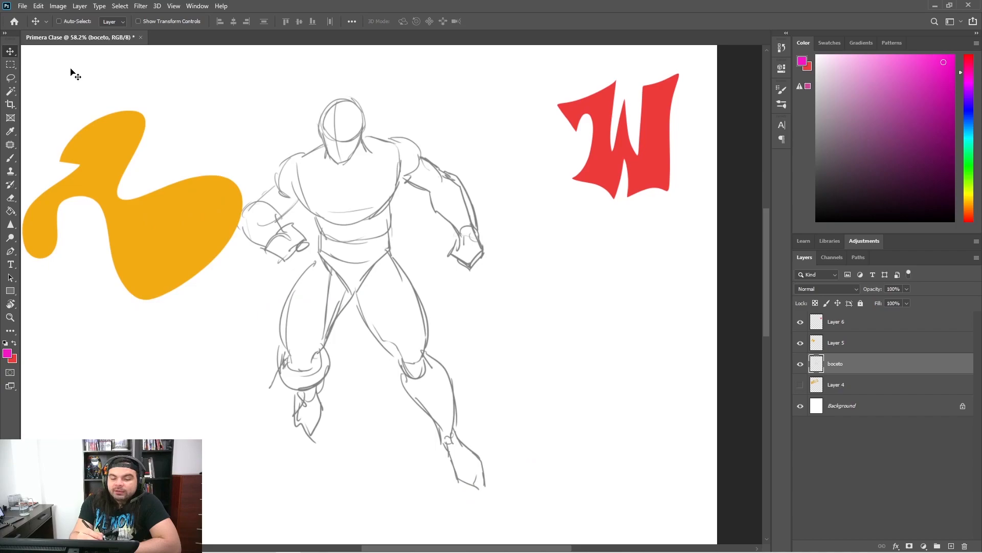
Turn on Auto-Select to move the orange blob up and slightly left, and turn it off again
click(59, 21)
mouse_move(164, 237)
mouse_down()
mouse_move(148, 347)
mouse_move(171, 213)
mouse_move(173, 223)
mouse_up()
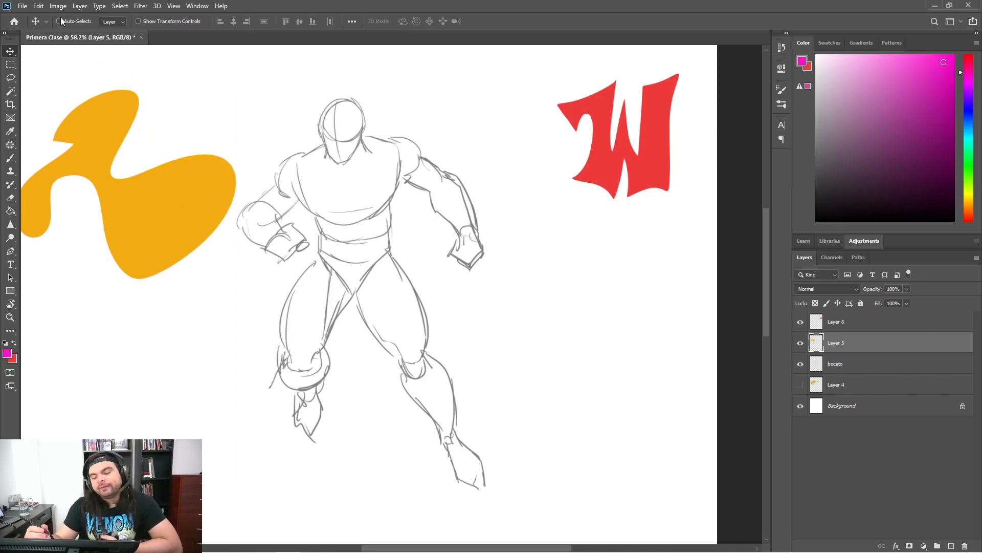
Hide Layer 6 and Layer 5, and lower the boceto layer's opacity to 21%
drag(800, 321, 806, 337)
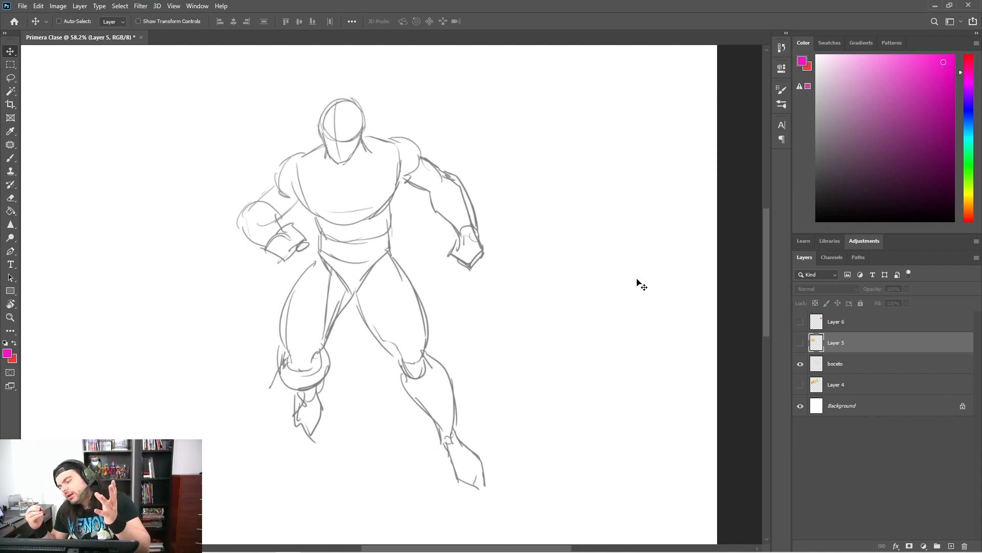
click(859, 365)
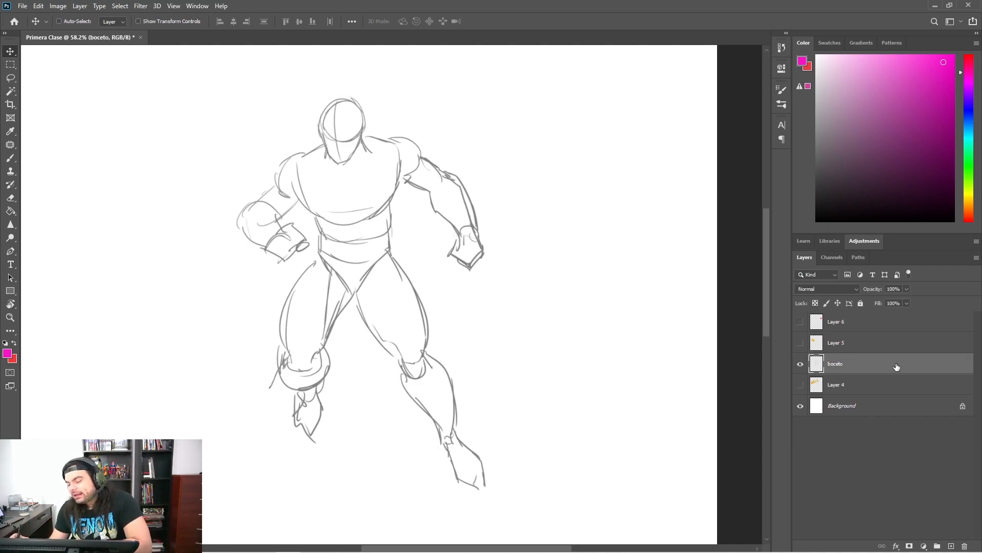
key(7)
drag(872, 291, 870, 289)
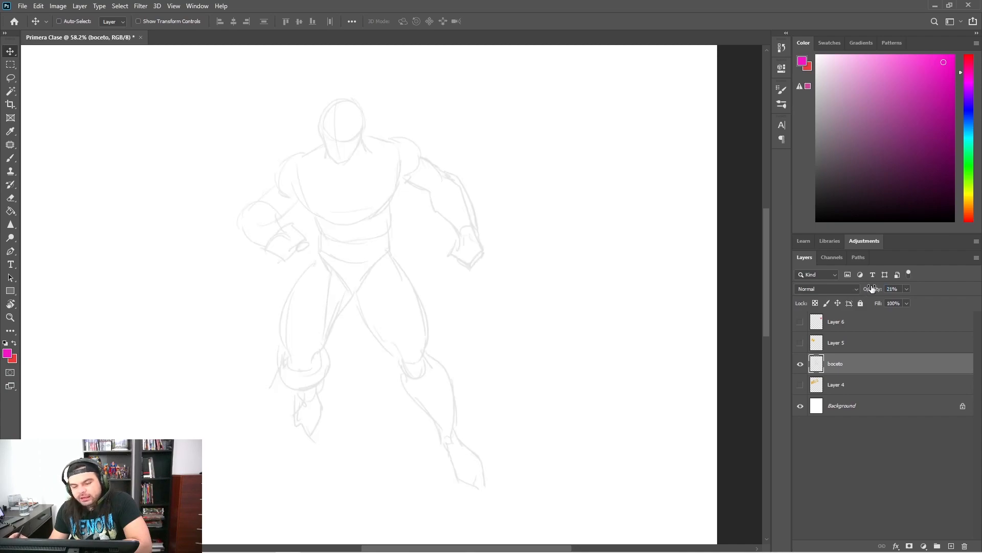
Add a new layer directly above boceto and name it boceto 2
click(952, 546)
double_click(837, 367)
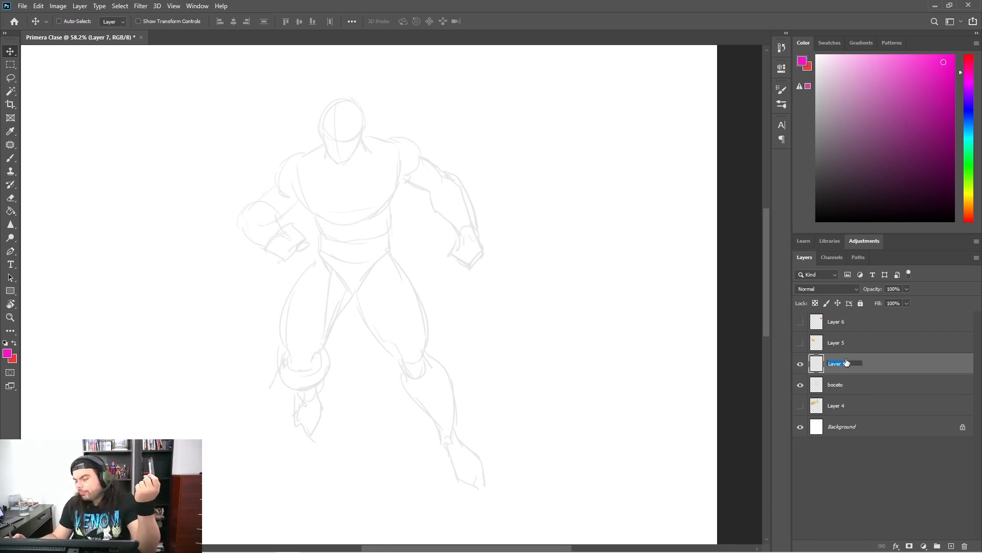
text(bocet)
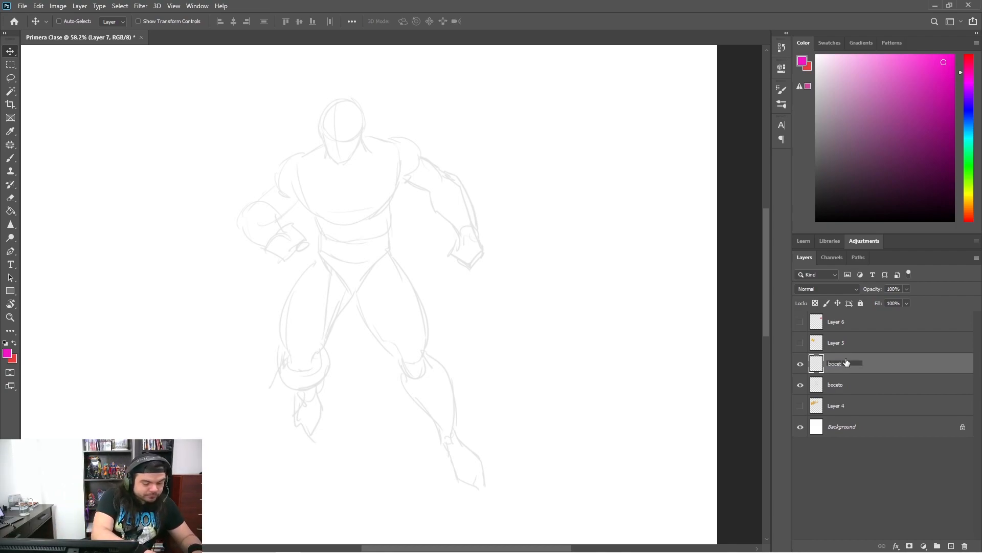
text(o 2)
key(Return)
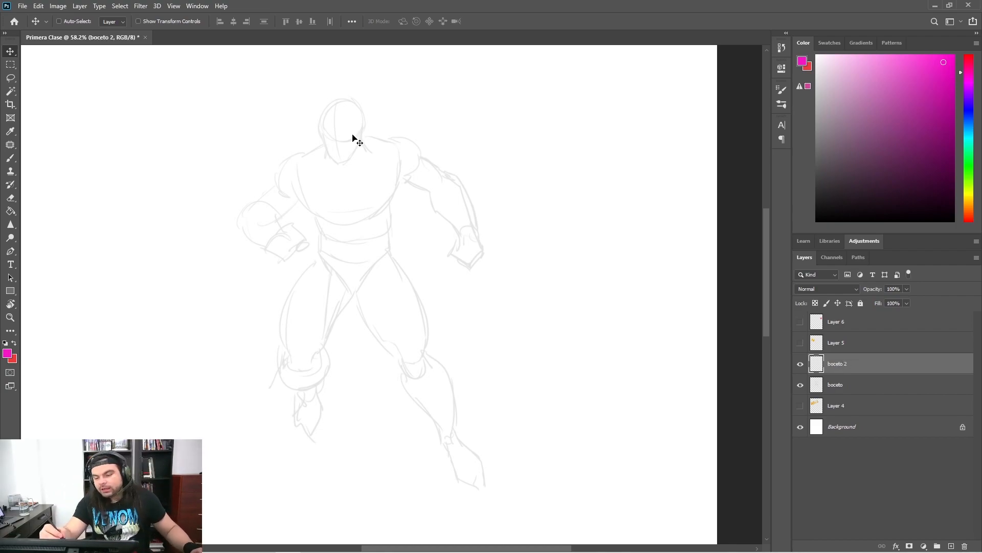
Draw the skull and angular jaw outline in dark grey with the Brush over the faint head on boceto 2
key(z)
drag(359, 134, 359, 171)
drag(875, 131, 795, 163)
key(b)
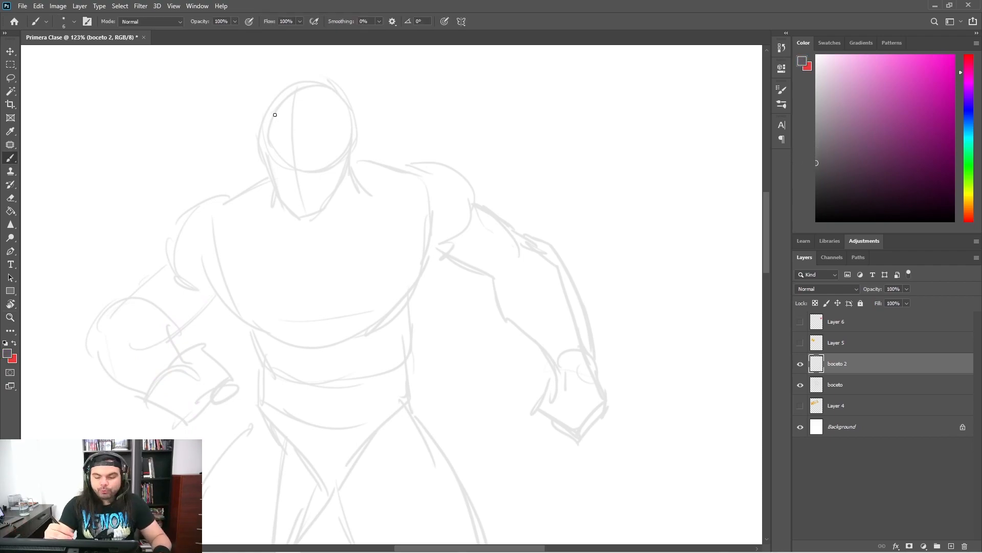
mouse_move(271, 103)
mouse_down()
mouse_move(265, 151)
mouse_move(284, 86)
mouse_move(338, 93)
mouse_move(348, 145)
mouse_up()
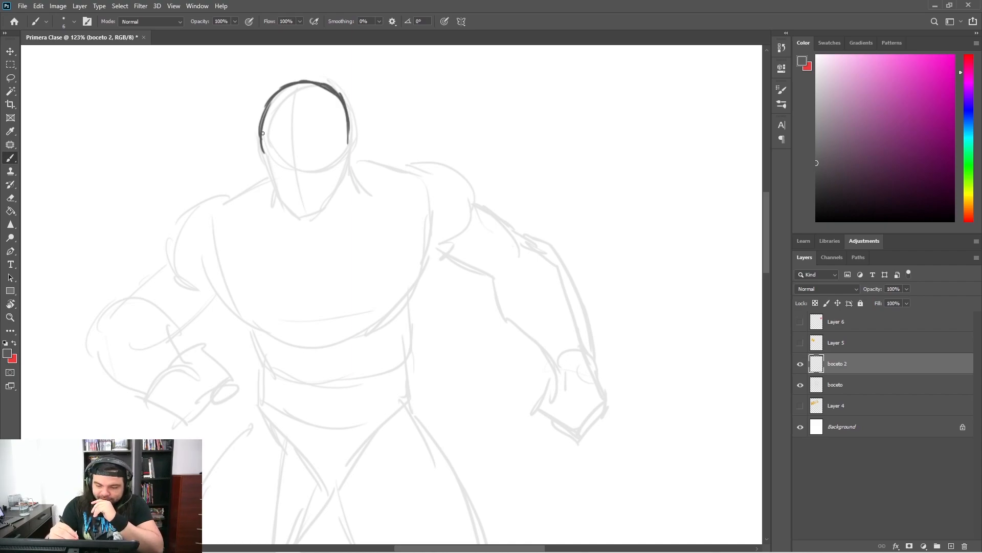
mouse_move(263, 154)
mouse_down()
mouse_move(292, 215)
mouse_move(313, 213)
mouse_move(341, 185)
mouse_up()
mouse_move(347, 123)
mouse_down()
mouse_move(340, 187)
mouse_move(341, 163)
mouse_up()
Add horizontal brow, eye and hairline guides, the temple edge and a vertical centre line to the head
drag(263, 164, 325, 162)
drag(262, 153, 341, 144)
drag(264, 155, 344, 142)
drag(256, 129, 327, 123)
drag(263, 127, 329, 119)
drag(319, 120, 342, 160)
drag(257, 131, 262, 163)
drag(296, 83, 298, 205)
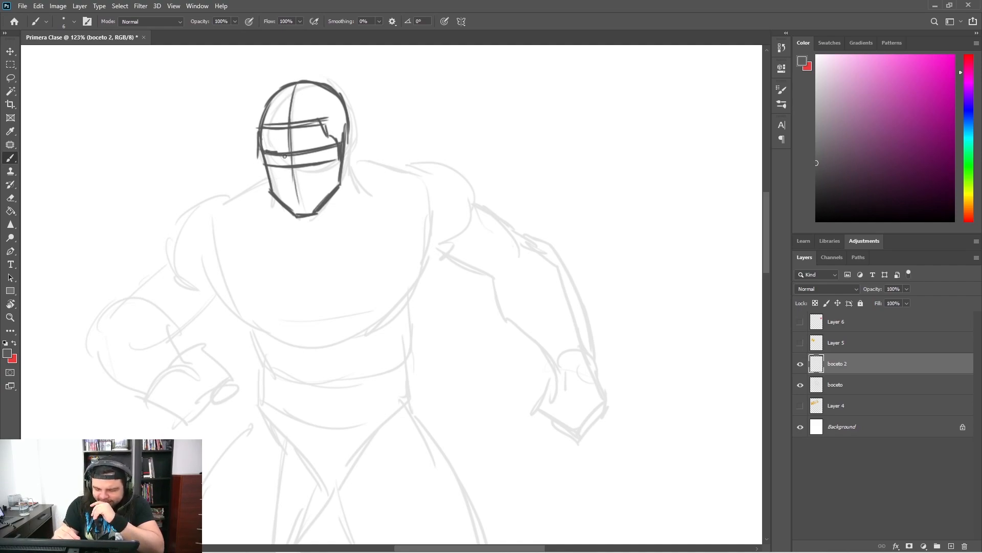
Sketch the eyes, nose and mouth on the face, and add the ear and spiky hair
mouse_move(287, 156)
mouse_down()
mouse_move(331, 146)
mouse_move(268, 158)
mouse_move(313, 155)
mouse_move(286, 181)
mouse_up()
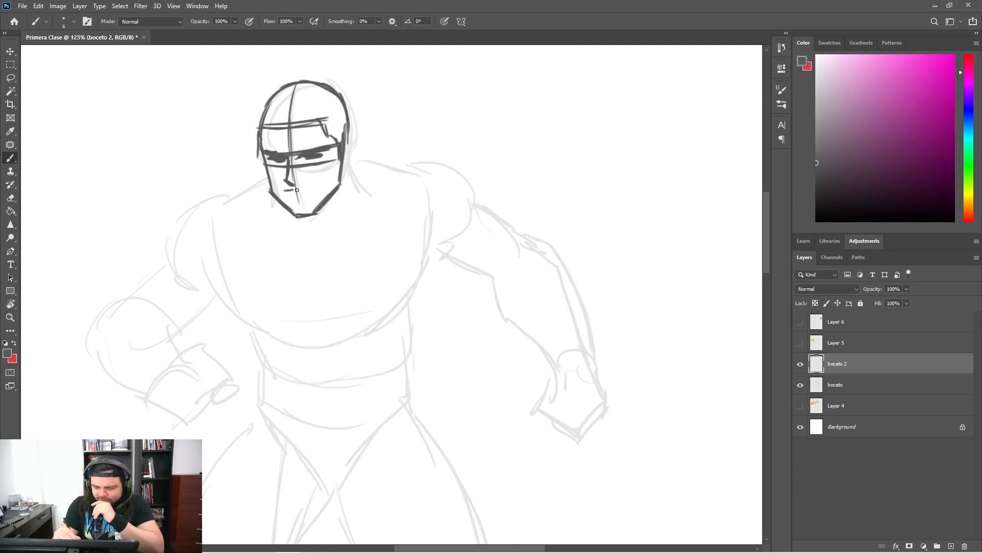
mouse_move(345, 145)
mouse_down()
mouse_move(348, 169)
mouse_move(346, 116)
mouse_move(333, 85)
mouse_up()
mouse_move(306, 78)
mouse_down()
mouse_move(268, 91)
mouse_move(243, 125)
mouse_move(254, 124)
mouse_up()
Sketch the shoulders, collarbones and lower edges of the chest muscles over the faint torso
mouse_move(266, 181)
mouse_down()
mouse_move(229, 207)
mouse_move(211, 203)
mouse_move(187, 229)
mouse_move(315, 244)
mouse_move(386, 211)
mouse_up()
mouse_move(350, 168)
mouse_down()
mouse_move(394, 176)
mouse_move(425, 165)
mouse_move(478, 196)
mouse_move(480, 220)
mouse_move(409, 250)
mouse_up()
drag(385, 216, 416, 185)
mouse_move(220, 288)
mouse_down()
mouse_move(260, 334)
mouse_move(367, 308)
mouse_up()
mouse_move(295, 318)
mouse_down()
mouse_move(370, 316)
mouse_move(426, 256)
mouse_up()
Draw both sides of the waist, the abdomen's centre line and the abdominal muscle contours
mouse_move(248, 318)
mouse_down()
mouse_move(254, 347)
mouse_move(273, 363)
mouse_move(265, 401)
mouse_up()
mouse_move(267, 365)
mouse_down()
mouse_move(264, 405)
mouse_move(282, 410)
mouse_up()
mouse_move(432, 271)
mouse_down()
mouse_move(410, 327)
mouse_move(414, 383)
mouse_up()
mouse_move(412, 351)
mouse_down()
mouse_move(418, 383)
mouse_move(403, 404)
mouse_up()
mouse_move(322, 320)
mouse_down()
mouse_move(334, 423)
mouse_move(308, 424)
mouse_up()
mouse_move(375, 400)
mouse_down()
mouse_move(359, 424)
mouse_move(373, 358)
mouse_move(363, 333)
mouse_up()
drag(292, 342, 289, 375)
Outline the upper arm on the canvas's left side, and refine the opposite armpit and the line between the chest muscles
drag(237, 264, 164, 278)
mouse_move(189, 226)
mouse_down()
mouse_move(165, 269)
mouse_move(150, 260)
mouse_move(96, 330)
mouse_up()
mouse_move(159, 324)
mouse_down()
mouse_move(176, 329)
mouse_move(226, 287)
mouse_move(249, 313)
mouse_up()
drag(409, 252, 420, 264)
mouse_move(310, 247)
mouse_down()
mouse_move(323, 312)
mouse_move(305, 321)
mouse_move(331, 300)
mouse_move(363, 309)
mouse_up()
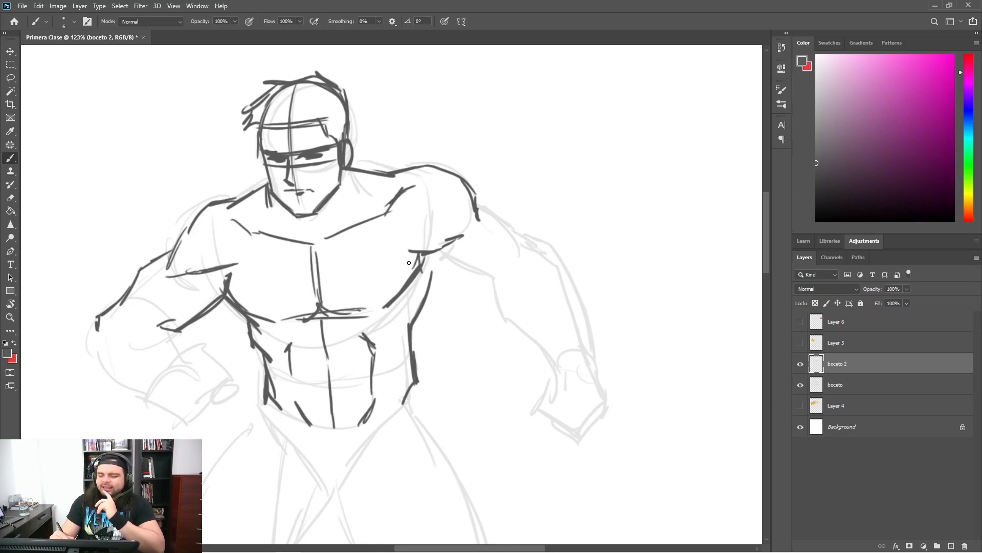
Add the neck lines and collarbone details below the jaw, plus a short stroke at the hip
mouse_move(341, 169)
mouse_down()
mouse_move(338, 220)
mouse_move(318, 243)
mouse_up()
drag(331, 199, 317, 245)
mouse_move(281, 205)
mouse_down()
mouse_move(303, 239)
mouse_move(283, 229)
mouse_up()
drag(254, 232, 268, 226)
drag(340, 208, 365, 220)
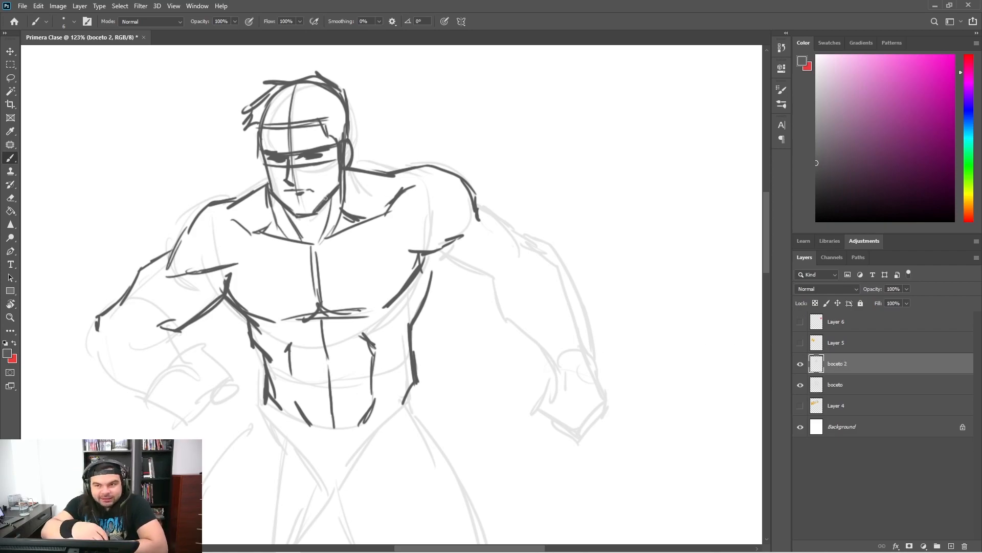
drag(422, 401, 435, 417)
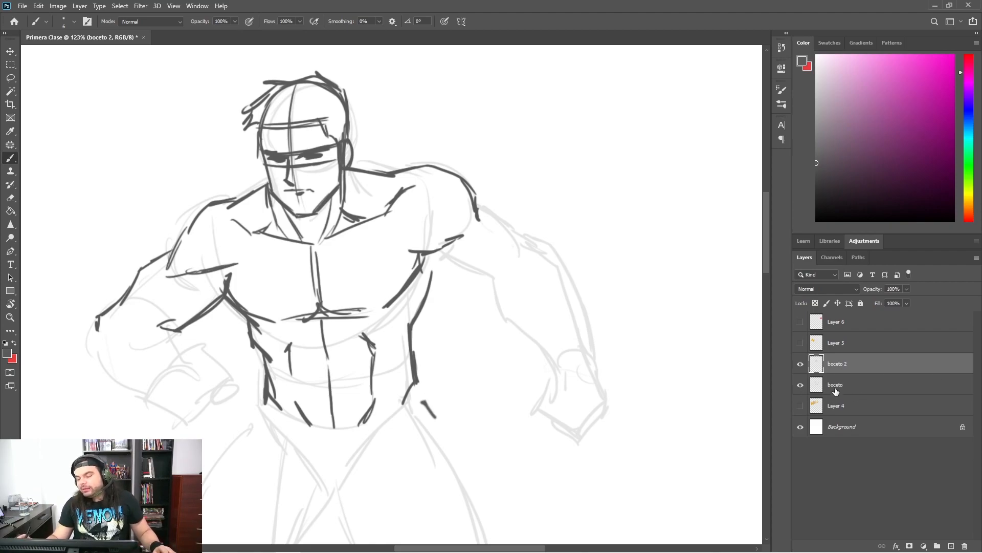
Hide the original boceto layer and lower the opacity of boceto 2 to a faint guide
click(800, 385)
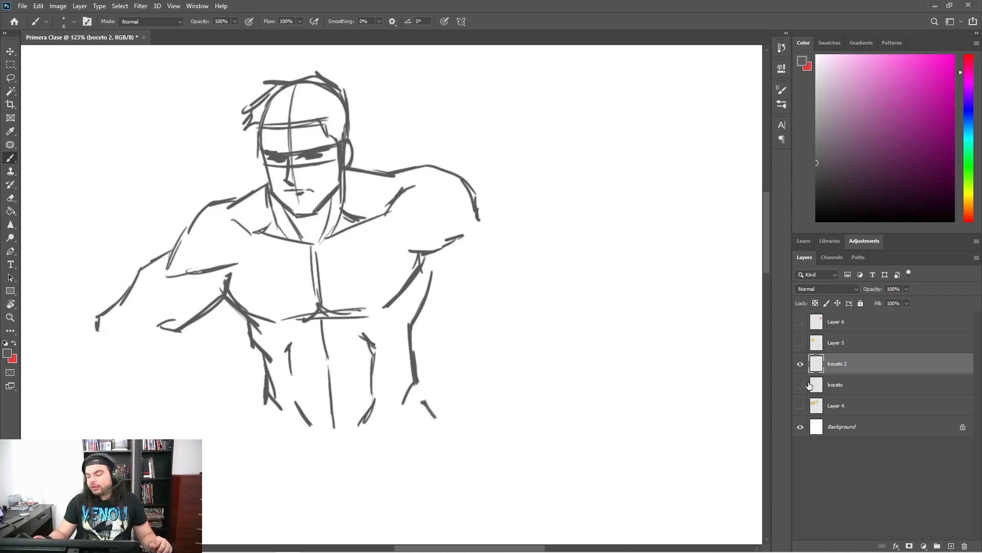
drag(872, 292, 860, 290)
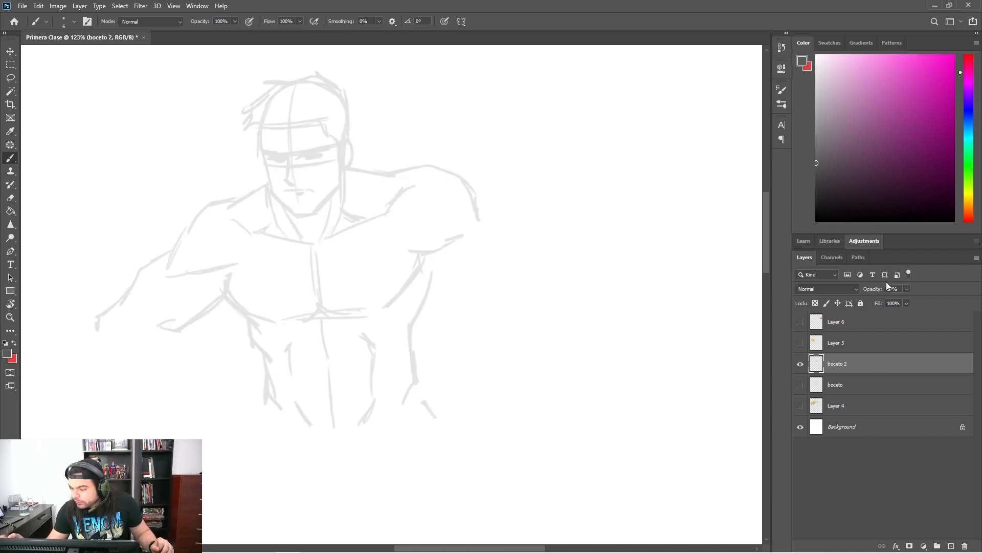
Add a new layer, place it directly above boceto 2 and name it boceto 3
click(958, 535)
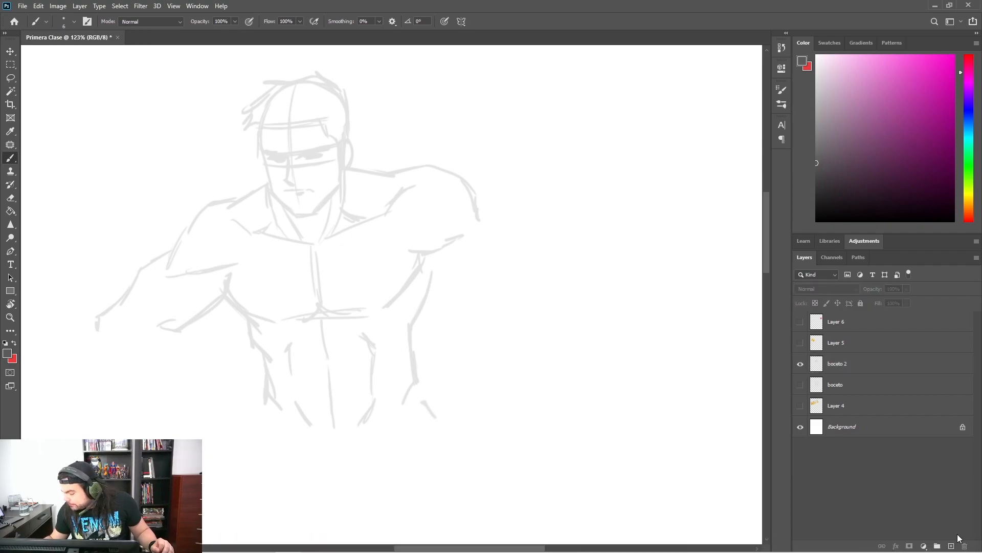
click(952, 546)
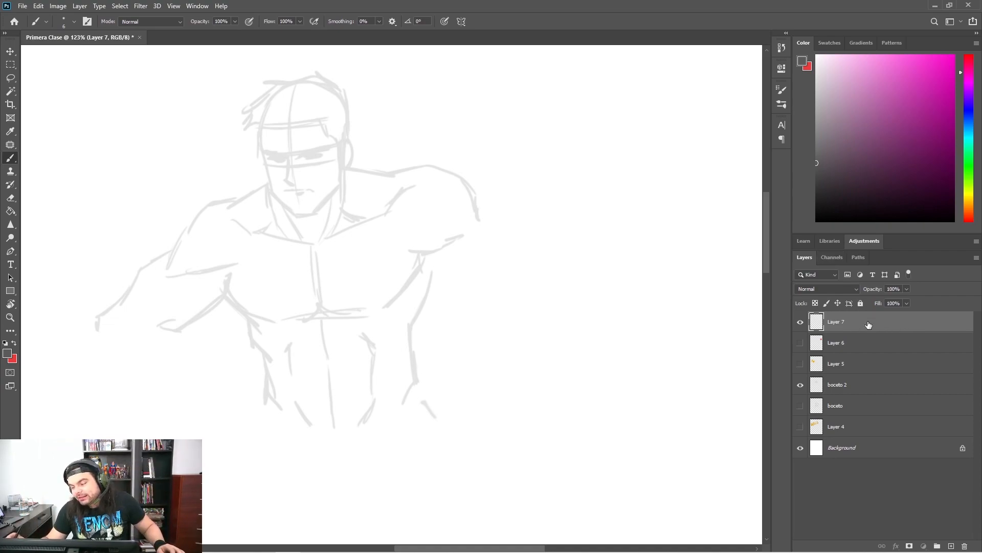
drag(878, 324, 885, 377)
double_click(839, 365)
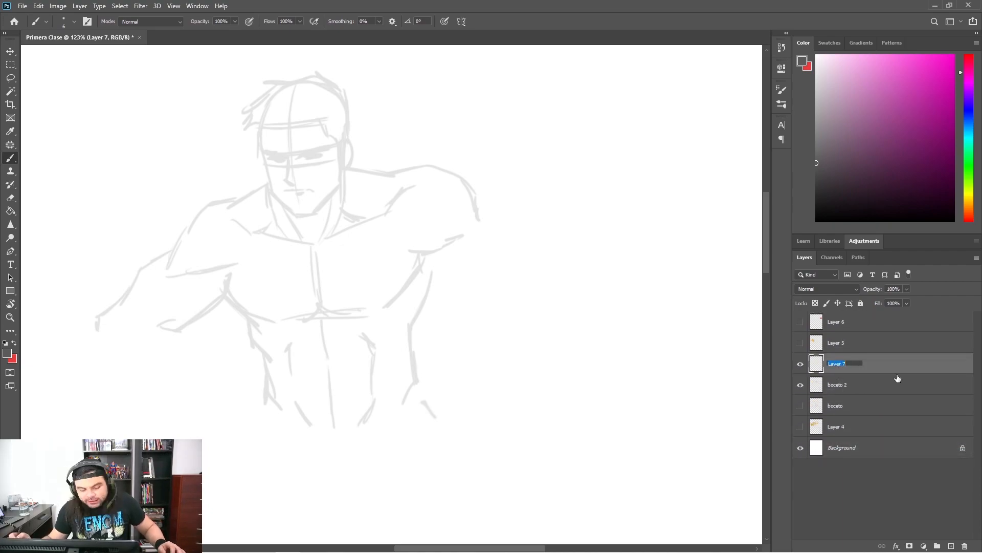
text(boceto 3)
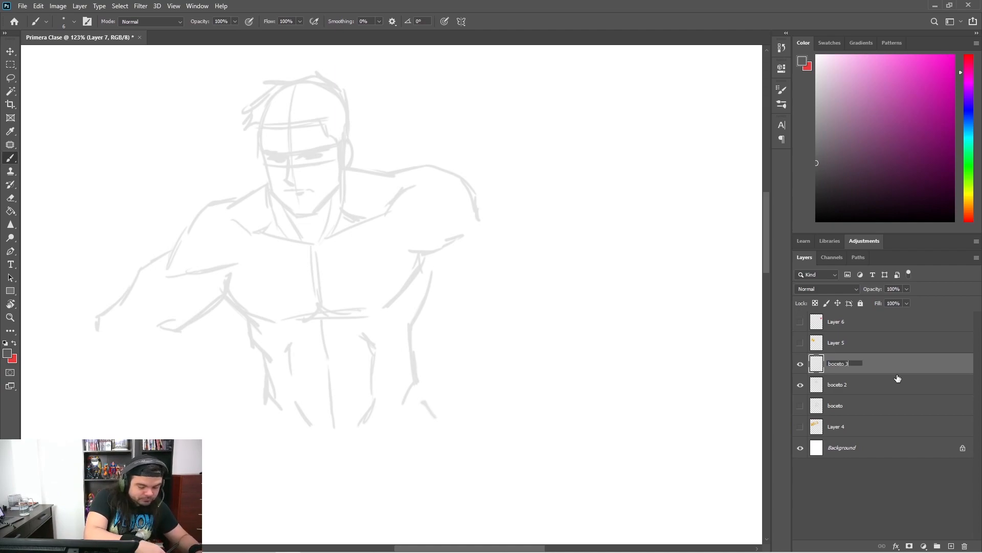
key(Return)
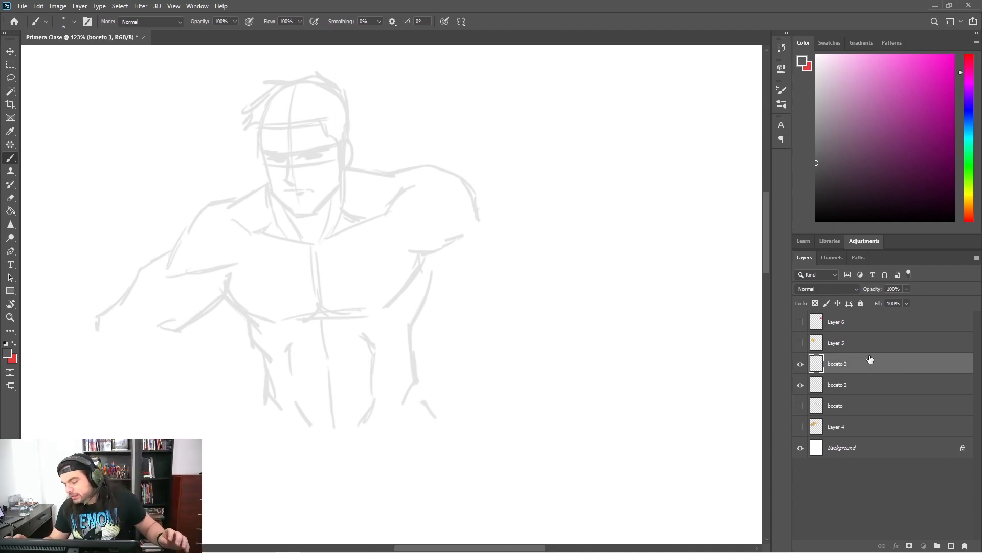
With a finer Brush of size 2, draw the frowning eyebrows, eyes and nose on boceto 3 over the faint face
key(z)
drag(306, 145, 345, 139)
key(space)
drag(378, 193, 402, 233)
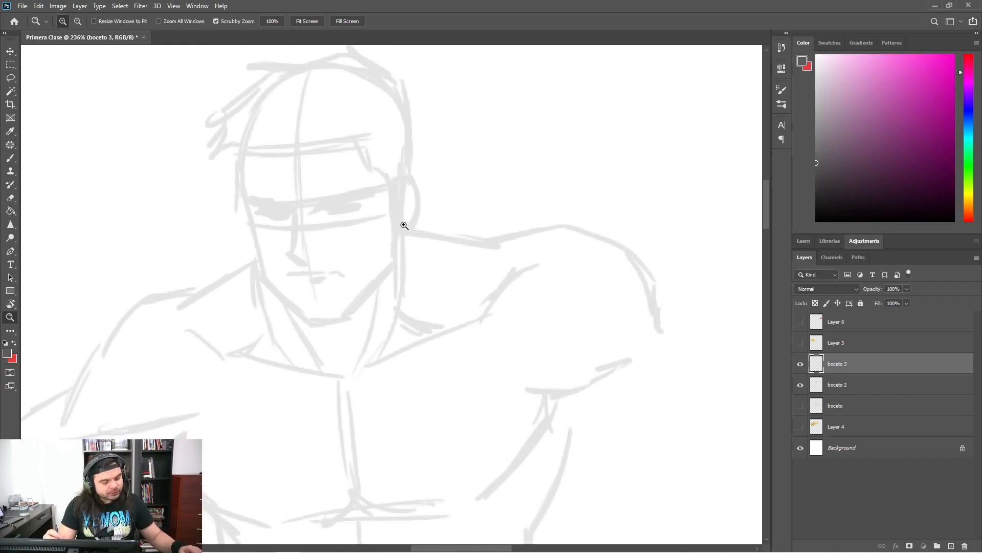
key(b)
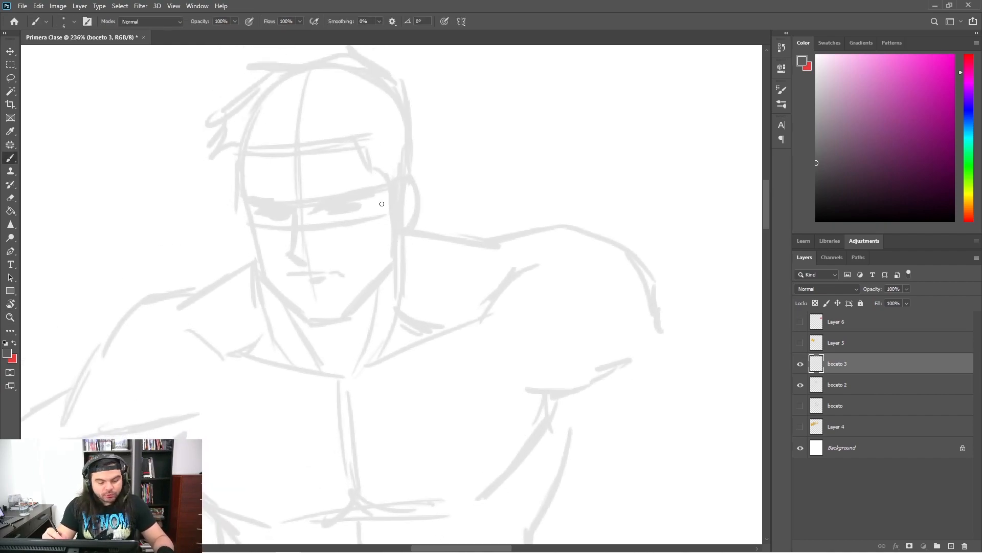
mouse_move(331, 205)
mouse_down()
mouse_move(317, 200)
mouse_move(356, 194)
mouse_move(309, 205)
mouse_move(315, 195)
mouse_move(253, 200)
mouse_move(350, 205)
mouse_up()
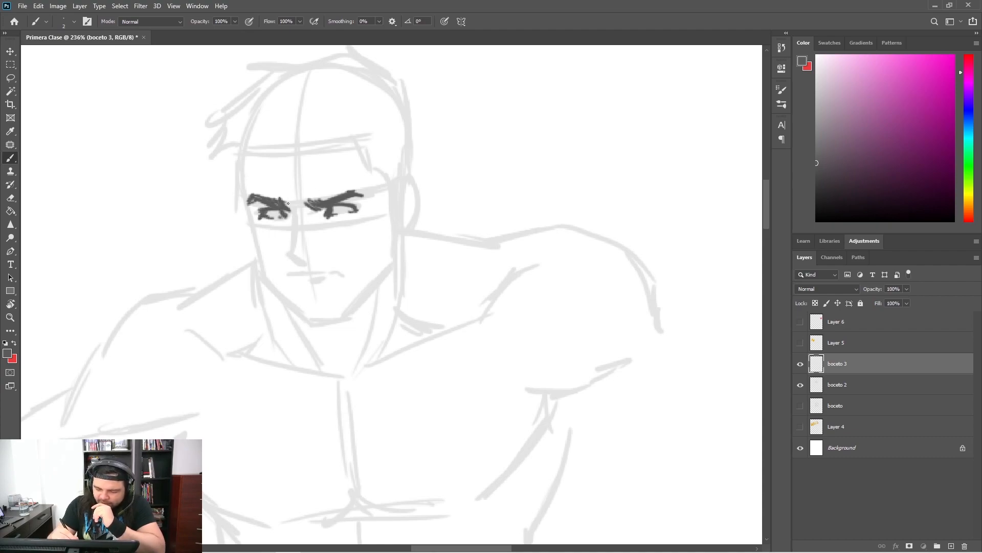
mouse_move(294, 216)
mouse_down()
mouse_move(289, 254)
mouse_move(305, 265)
mouse_up()
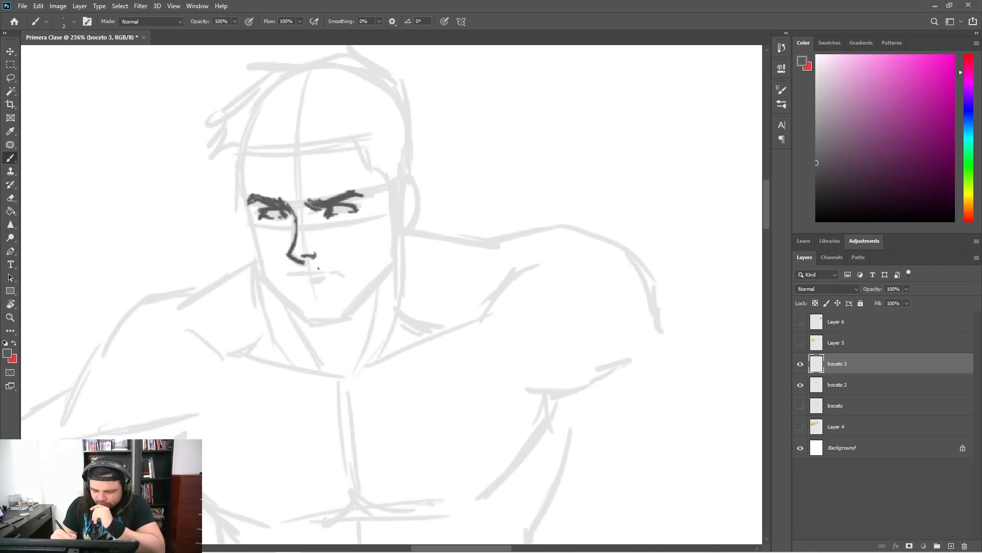
Draw the smirking mouth, the face and jaw contour, the ear and the hairline on boceto 3
mouse_move(290, 276)
mouse_down()
mouse_move(348, 265)
mouse_move(314, 289)
mouse_up()
mouse_move(242, 195)
mouse_down()
mouse_move(261, 279)
mouse_move(294, 309)
mouse_up()
mouse_move(259, 276)
mouse_down()
mouse_move(310, 323)
mouse_move(347, 316)
mouse_move(389, 276)
mouse_up()
mouse_move(354, 310)
mouse_down()
mouse_move(392, 261)
mouse_move(398, 181)
mouse_move(404, 176)
mouse_move(417, 193)
mouse_move(399, 237)
mouse_move(400, 196)
mouse_move(410, 199)
mouse_move(399, 198)
mouse_move(412, 198)
mouse_move(413, 209)
mouse_move(383, 203)
mouse_move(387, 187)
mouse_move(362, 128)
mouse_move(283, 146)
mouse_move(241, 132)
mouse_up()
mouse_move(250, 170)
mouse_down()
mouse_move(246, 201)
mouse_move(257, 140)
mouse_up()
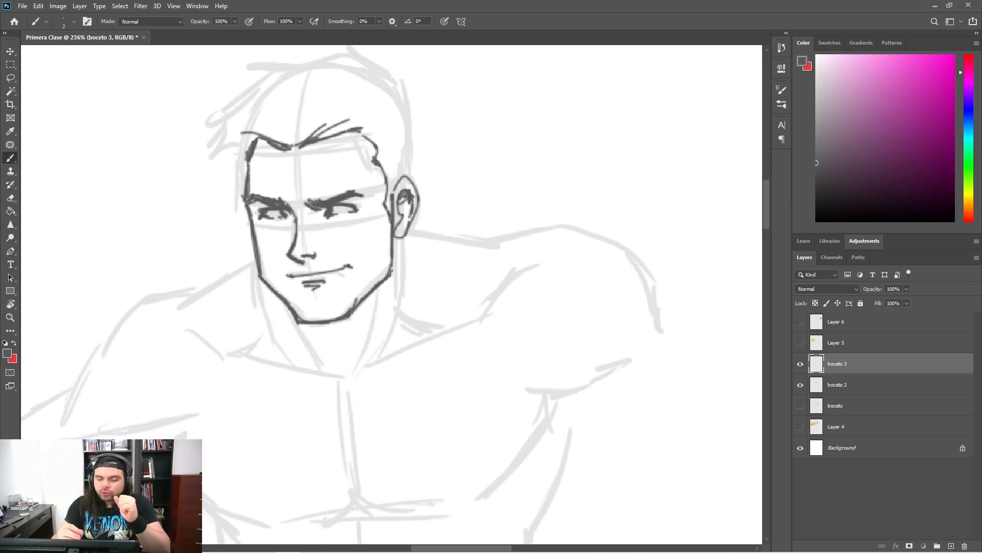
Draw the spiky outer contour of the hair and the swept-up fringe strands on boceto 3
mouse_move(226, 145)
mouse_down()
mouse_move(220, 185)
mouse_move(241, 198)
mouse_move(246, 160)
mouse_move(225, 171)
mouse_move(225, 133)
mouse_move(197, 132)
mouse_up()
drag(235, 90, 214, 122)
mouse_move(277, 82)
mouse_down()
mouse_move(224, 81)
mouse_move(265, 60)
mouse_move(265, 49)
mouse_move(283, 63)
mouse_up()
drag(280, 59, 309, 54)
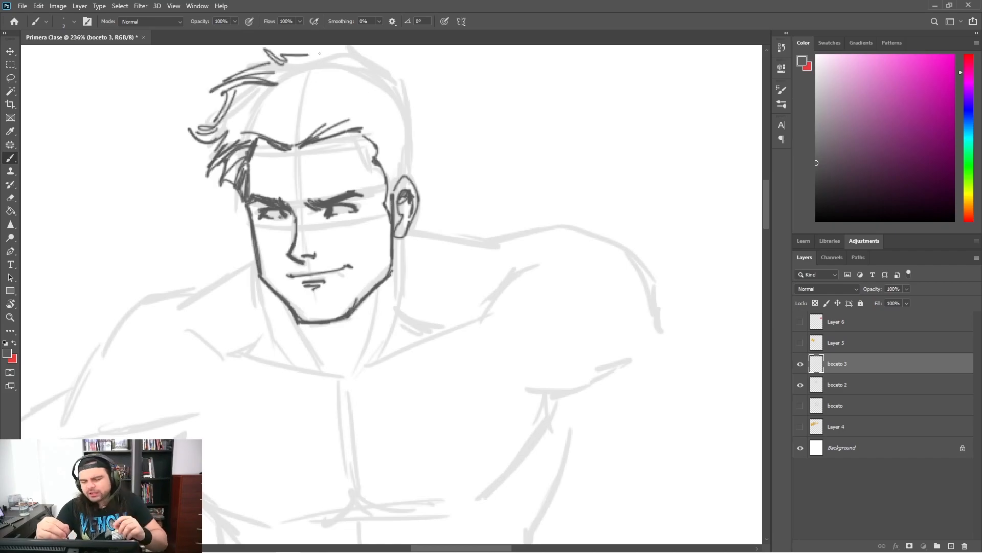
mouse_move(388, 106)
mouse_down()
mouse_move(371, 198)
mouse_move(402, 300)
mouse_move(440, 116)
mouse_move(410, 399)
mouse_move(356, 198)
mouse_up()
drag(219, 113, 202, 84)
drag(203, 84, 241, 113)
drag(212, 96, 286, 116)
Hatch the short hair above the ear and add loose strands through the fringe and the tufts on boceto 3
mouse_move(272, 88)
mouse_down()
mouse_move(296, 125)
mouse_move(320, 119)
mouse_move(331, 202)
mouse_move(319, 228)
mouse_up()
drag(280, 193, 321, 174)
drag(284, 197, 322, 179)
drag(290, 206, 323, 186)
mouse_move(293, 215)
mouse_down()
mouse_move(324, 190)
mouse_move(324, 199)
mouse_up()
drag(297, 230, 322, 204)
drag(302, 253, 315, 218)
drag(220, 201, 254, 156)
mouse_move(228, 196)
mouse_down()
mouse_move(256, 161)
mouse_move(307, 144)
mouse_move(302, 129)
mouse_move(270, 133)
mouse_move(250, 166)
mouse_up()
drag(233, 126, 254, 156)
drag(224, 140, 245, 173)
mouse_move(156, 180)
mouse_down()
mouse_move(214, 189)
mouse_move(194, 174)
mouse_up()
mouse_move(139, 197)
mouse_down()
mouse_move(191, 170)
mouse_move(214, 198)
mouse_up()
mouse_move(173, 170)
mouse_down()
mouse_move(205, 154)
mouse_move(197, 201)
mouse_up()
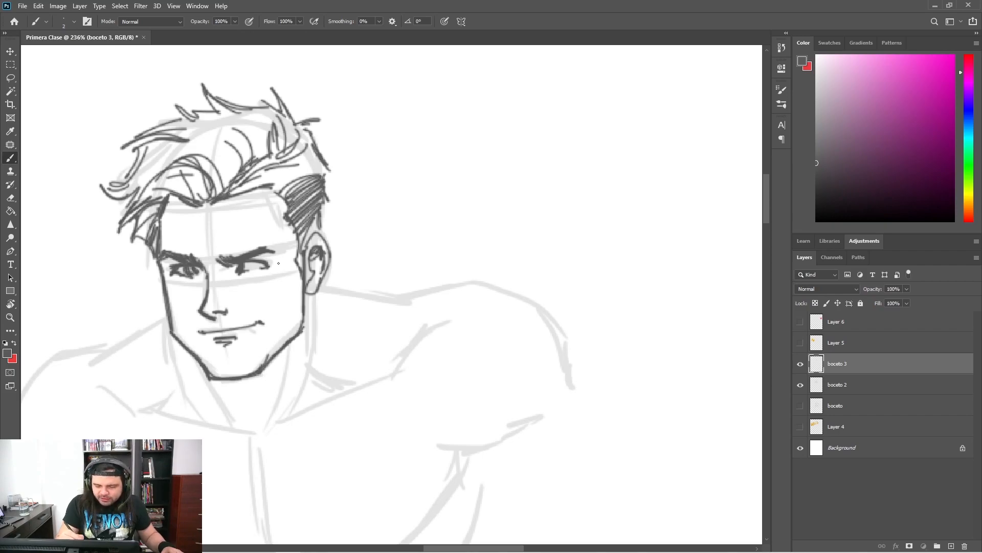
Thicken both eyebrows and draw the neck lines below the jaw and ear on boceto 3
mouse_move(262, 245)
mouse_down()
mouse_move(226, 259)
mouse_move(257, 244)
mouse_up()
mouse_move(248, 249)
mouse_down()
mouse_move(267, 239)
mouse_move(280, 249)
mouse_up()
drag(161, 252, 195, 258)
mouse_move(213, 380)
mouse_down()
mouse_move(244, 429)
mouse_move(215, 395)
mouse_up()
drag(173, 339, 180, 356)
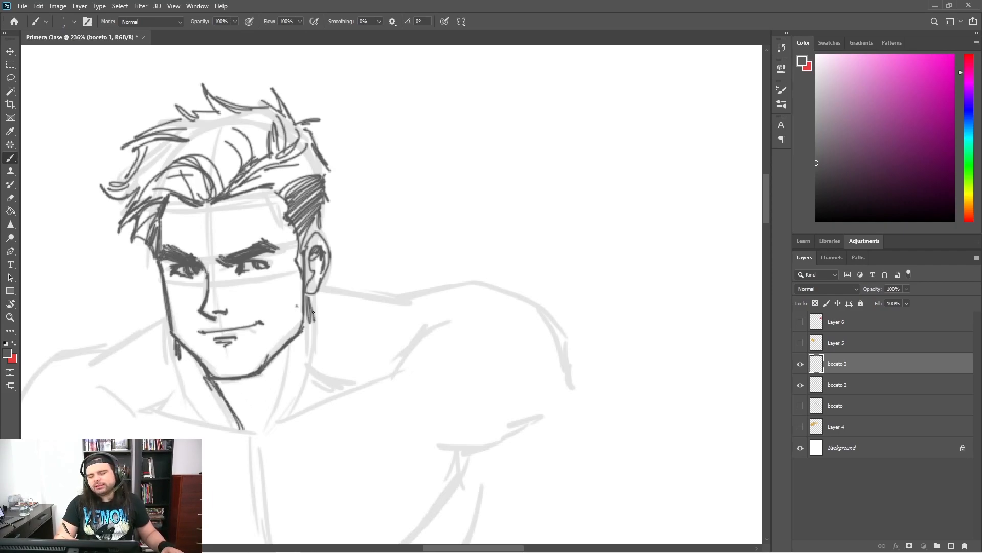
Draw the T-shirt collar, the sleeve beside the fringe, the lower chest line and that side of the torso on boceto 3
key(z)
mouse_move(428, 322)
mouse_down()
mouse_move(403, 338)
mouse_move(450, 340)
mouse_move(373, 314)
mouse_move(302, 306)
mouse_move(410, 313)
mouse_up()
key(b)
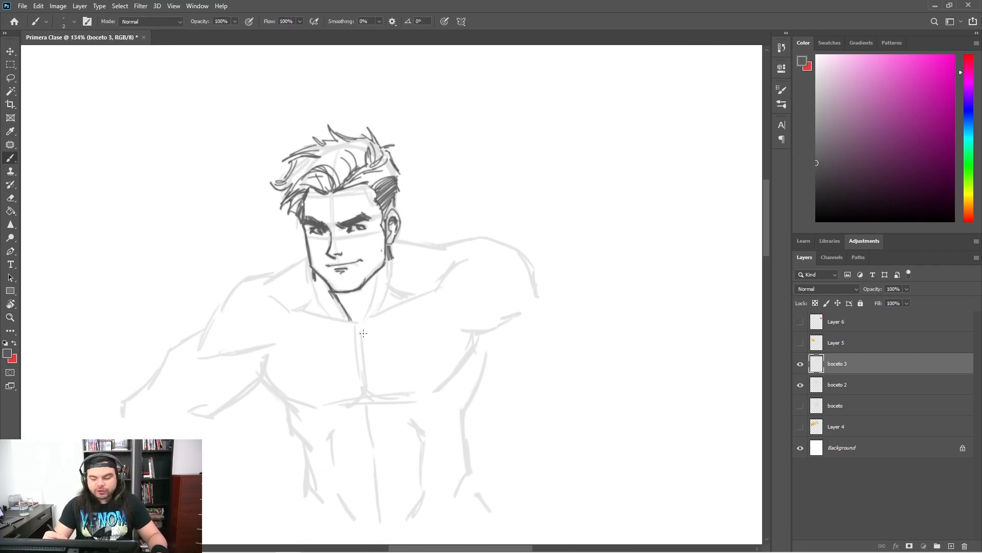
mouse_move(313, 277)
mouse_down()
mouse_move(369, 321)
mouse_move(396, 289)
mouse_up()
mouse_move(397, 256)
mouse_down()
mouse_move(360, 321)
mouse_move(397, 245)
mouse_up()
mouse_move(306, 262)
mouse_down()
mouse_move(311, 300)
mouse_move(259, 278)
mouse_move(266, 361)
mouse_up()
drag(239, 319, 259, 368)
mouse_move(190, 340)
mouse_down()
mouse_move(236, 401)
mouse_move(208, 322)
mouse_move(241, 282)
mouse_up()
mouse_move(237, 392)
mouse_down()
mouse_move(262, 375)
mouse_move(296, 399)
mouse_up()
mouse_move(257, 373)
mouse_down()
mouse_move(309, 408)
mouse_move(422, 397)
mouse_up()
drag(338, 404, 427, 404)
mouse_move(258, 383)
mouse_down()
mouse_move(303, 436)
mouse_move(302, 481)
mouse_move(316, 490)
mouse_up()
Draw the shoulder, sleeve and torso contour on the ear side, and add the collarbone lines on boceto 3
mouse_move(391, 245)
mouse_down()
mouse_move(487, 240)
mouse_move(491, 337)
mouse_up()
drag(483, 259, 476, 327)
mouse_move(487, 244)
mouse_down()
mouse_move(482, 297)
mouse_move(522, 257)
mouse_move(531, 268)
mouse_move(530, 353)
mouse_up()
drag(560, 275, 527, 356)
drag(534, 293, 515, 353)
mouse_move(494, 308)
mouse_down()
mouse_move(516, 352)
mouse_move(472, 355)
mouse_move(427, 405)
mouse_up()
mouse_move(482, 348)
mouse_down()
mouse_move(432, 393)
mouse_move(481, 394)
mouse_move(466, 450)
mouse_up()
mouse_move(466, 417)
mouse_down()
mouse_move(473, 489)
mouse_move(441, 495)
mouse_up()
drag(460, 499, 469, 479)
drag(373, 324, 425, 301)
drag(337, 322, 301, 304)
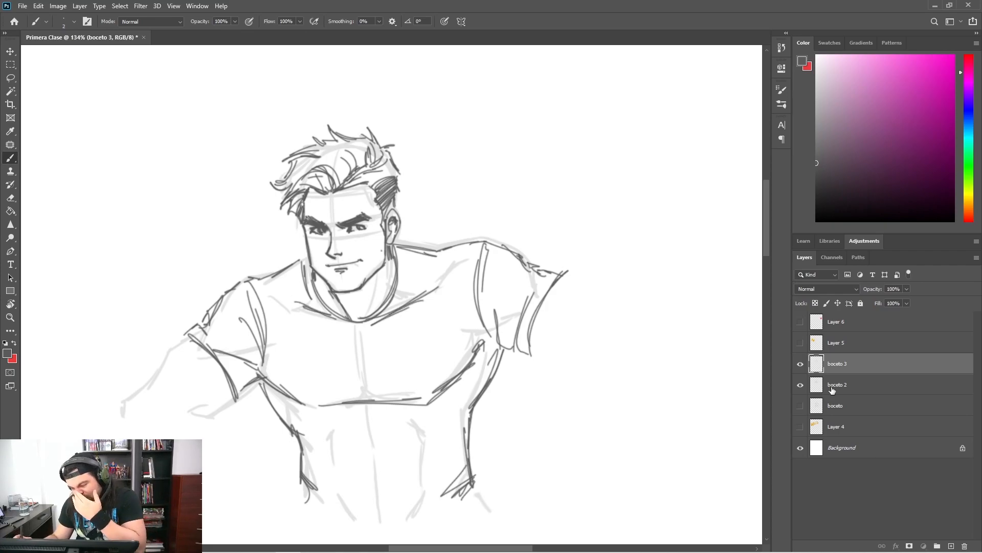
Hide the boceto 2 layer and lower the opacity of boceto 3 to 35%
click(801, 385)
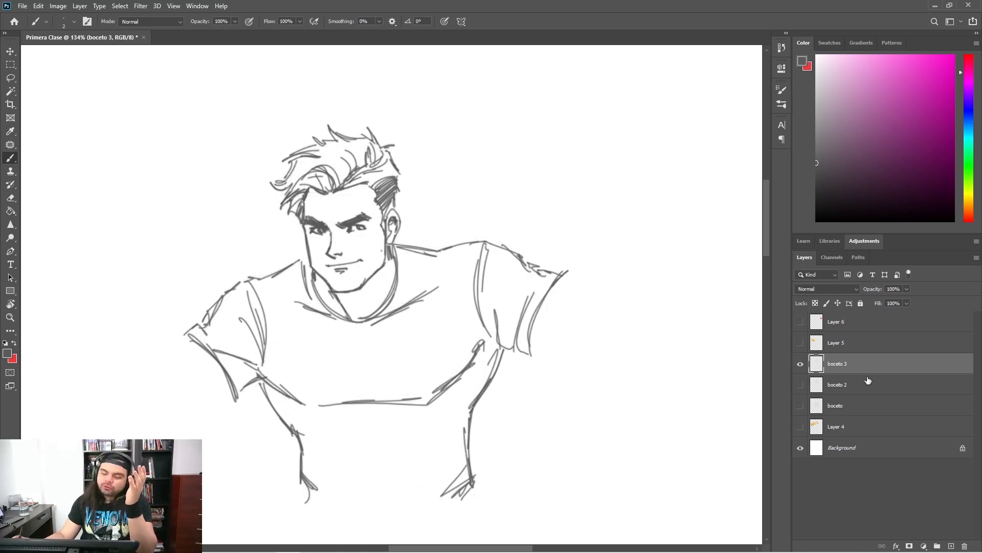
drag(875, 290, 843, 290)
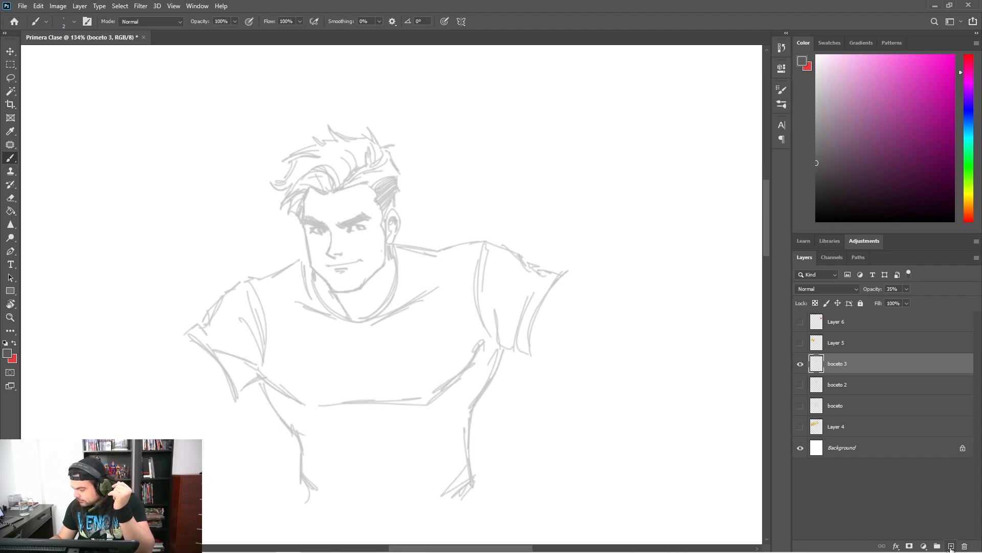
Add a new layer above boceto 3 and set the foreground colour to black
click(951, 546)
key(z)
drag(360, 219, 403, 202)
drag(854, 129, 817, 221)
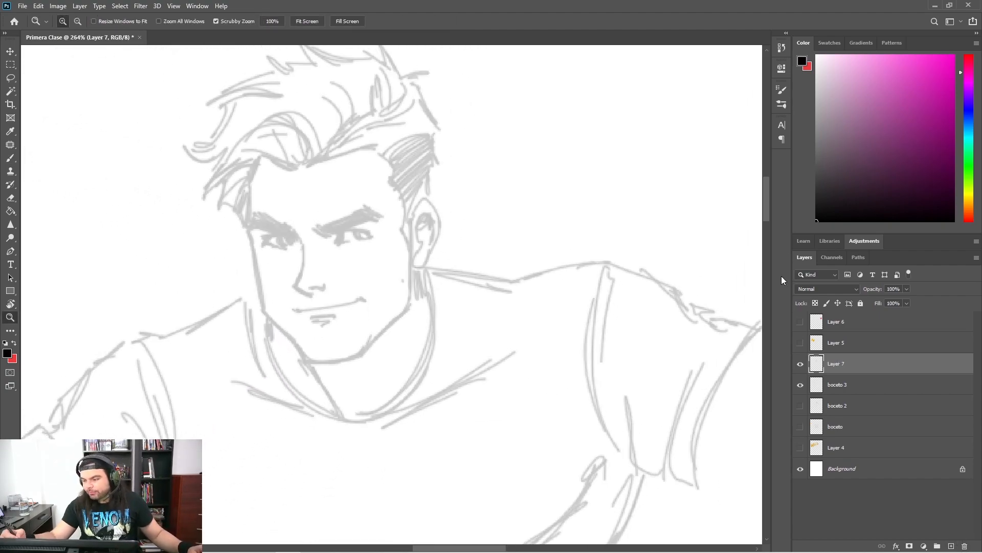
Ink the eyebrows, eyes, nose and mouth in black with the Brush over the faint sketch
key(b)
mouse_move(316, 229)
mouse_down()
mouse_move(382, 219)
mouse_move(357, 209)
mouse_move(329, 226)
mouse_move(369, 217)
mouse_move(335, 238)
mouse_move(358, 233)
mouse_move(341, 229)
mouse_move(366, 236)
mouse_up()
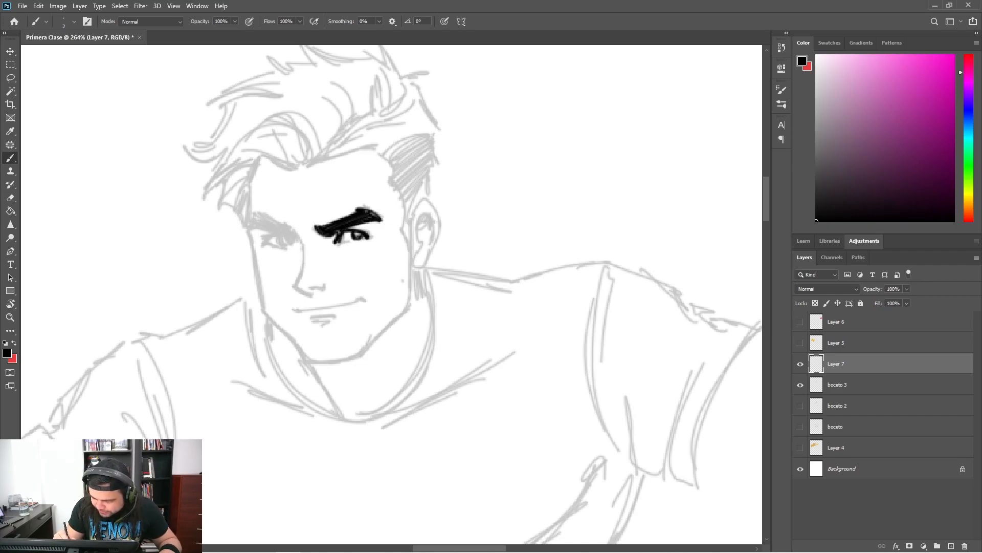
mouse_move(288, 225)
mouse_down()
mouse_move(290, 238)
mouse_move(289, 226)
mouse_move(265, 236)
mouse_up()
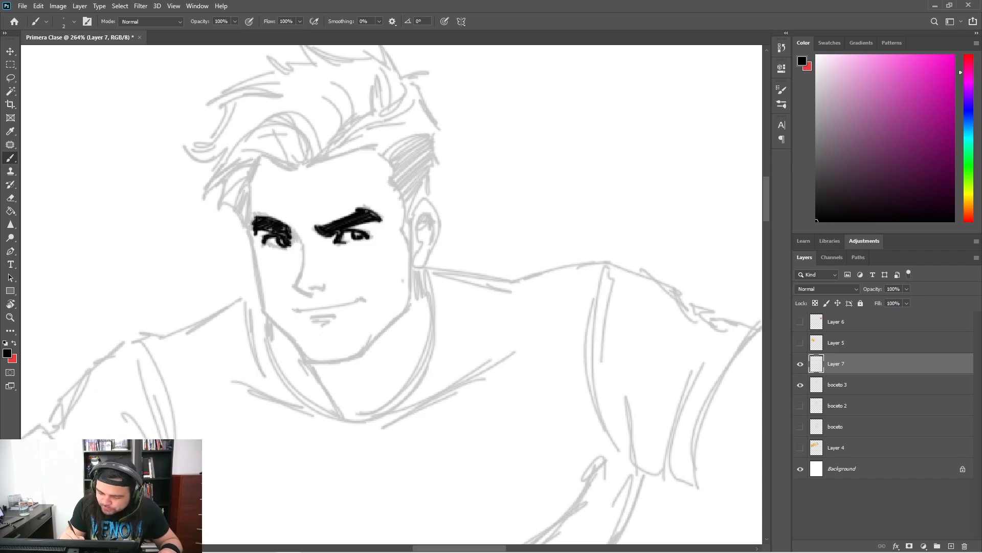
mouse_move(290, 229)
mouse_down()
mouse_move(301, 250)
mouse_move(293, 285)
mouse_up()
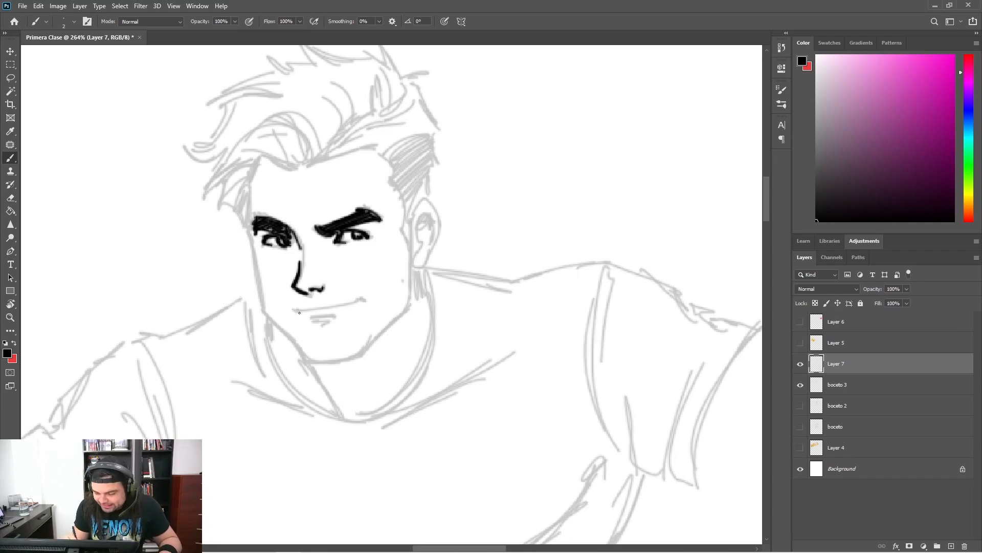
mouse_move(296, 309)
mouse_down()
mouse_move(356, 298)
mouse_move(335, 330)
mouse_up()
Ink the face contour, jaw, chin and ear in black on the new layer
drag(250, 230, 258, 290)
drag(254, 256, 264, 312)
mouse_move(256, 274)
mouse_down()
mouse_move(265, 312)
mouse_move(305, 361)
mouse_move(358, 358)
mouse_move(363, 341)
mouse_move(412, 305)
mouse_up()
mouse_move(361, 356)
mouse_down()
mouse_move(402, 314)
mouse_move(405, 244)
mouse_up()
mouse_move(409, 302)
mouse_down()
mouse_move(405, 235)
mouse_move(420, 209)
mouse_move(433, 228)
mouse_move(431, 256)
mouse_move(413, 269)
mouse_move(412, 225)
mouse_move(417, 233)
mouse_move(396, 233)
mouse_move(378, 150)
mouse_move(343, 145)
mouse_move(299, 165)
mouse_up()
Ink the hairline and the fringe strands falling beside the forehead
drag(368, 139, 293, 172)
drag(316, 109, 317, 154)
mouse_move(293, 172)
mouse_down()
mouse_move(301, 160)
mouse_move(270, 117)
mouse_move(245, 142)
mouse_move(221, 195)
mouse_up()
mouse_move(255, 159)
mouse_down()
mouse_move(219, 199)
mouse_move(255, 164)
mouse_move(249, 225)
mouse_up()
mouse_move(249, 186)
mouse_down()
mouse_move(217, 202)
mouse_move(225, 197)
mouse_move(248, 219)
mouse_move(212, 204)
mouse_up()
drag(230, 165, 199, 215)
drag(200, 213, 250, 118)
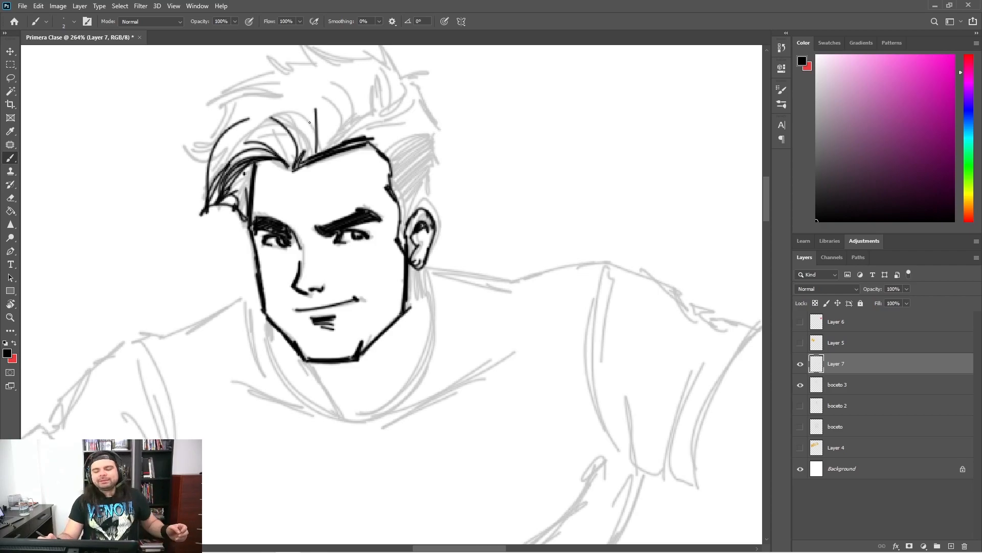
Ink the outer contour of the hair with its pointed tufts, from the fringe over the crown to the ear side
mouse_move(203, 178)
mouse_down()
mouse_move(217, 138)
mouse_move(195, 137)
mouse_move(223, 119)
mouse_move(213, 90)
mouse_up()
mouse_move(214, 91)
mouse_down()
mouse_move(285, 83)
mouse_move(259, 75)
mouse_move(285, 71)
mouse_up()
drag(426, 201, 413, 344)
drag(251, 171, 267, 219)
mouse_move(246, 174)
mouse_down()
mouse_move(261, 224)
mouse_move(273, 218)
mouse_up()
drag(256, 205, 299, 208)
drag(283, 166, 307, 207)
mouse_move(296, 206)
mouse_down()
mouse_move(359, 203)
mouse_move(341, 200)
mouse_move(364, 195)
mouse_up()
drag(362, 186, 390, 228)
mouse_move(392, 193)
mouse_down()
mouse_move(393, 233)
mouse_move(433, 224)
mouse_move(409, 235)
mouse_up()
mouse_move(445, 226)
mouse_down()
mouse_move(522, 64)
mouse_move(496, 95)
mouse_up()
drag(493, 91, 508, 114)
drag(496, 114, 508, 147)
drag(501, 143, 498, 186)
Hatch the short side hair above the ear with black diagonal strokes
drag(496, 174, 490, 194)
drag(447, 139, 496, 124)
drag(454, 143, 496, 127)
drag(453, 154, 495, 133)
drag(456, 159, 499, 138)
drag(456, 170, 489, 153)
drag(455, 189, 496, 160)
drag(465, 206, 493, 166)
drag(438, 129, 419, 218)
Ink the inner strands sweeping back from the hairline towards the crown
drag(369, 214, 432, 199)
mouse_move(370, 222)
mouse_down()
mouse_move(416, 202)
mouse_move(425, 209)
mouse_up()
mouse_move(407, 199)
mouse_down()
mouse_move(433, 199)
mouse_move(449, 181)
mouse_up()
mouse_move(427, 192)
mouse_down()
mouse_move(453, 174)
mouse_move(441, 183)
mouse_up()
drag(438, 171, 428, 189)
drag(425, 168, 422, 175)
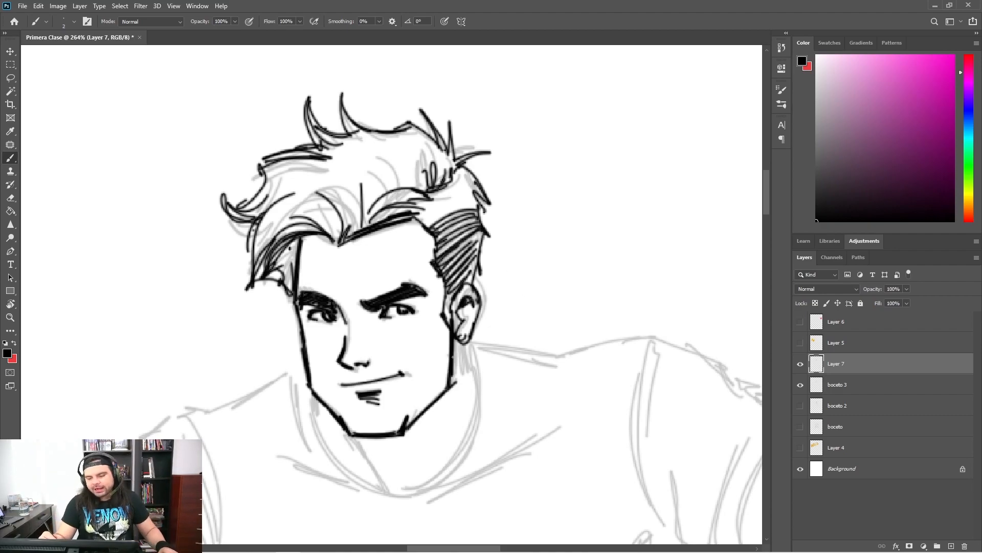
Ink the neck lines and the rounded shirt collar, and touch up the strands beside the forehead
drag(469, 303, 452, 382)
mouse_move(459, 347)
mouse_down()
mouse_move(468, 402)
mouse_move(475, 380)
mouse_up()
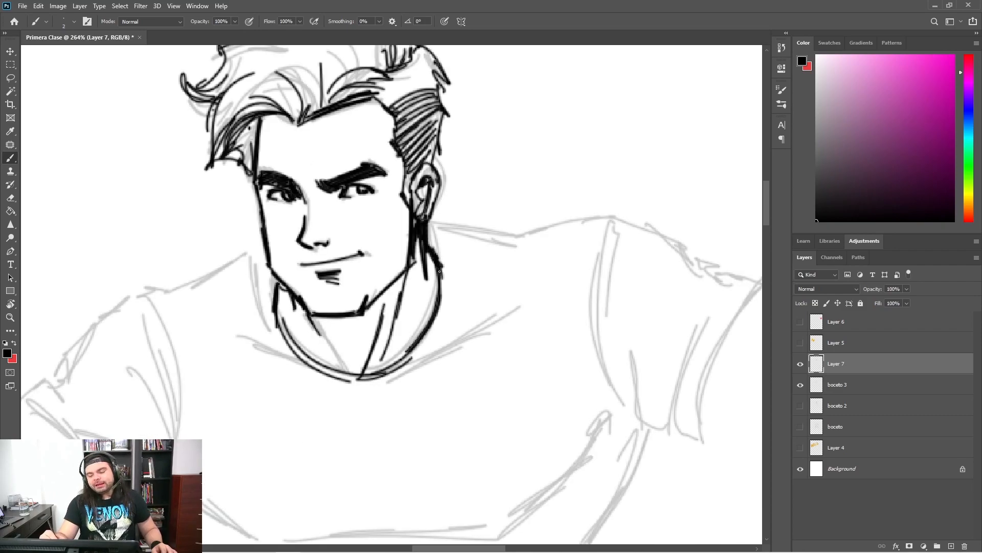
mouse_move(439, 270)
mouse_down()
mouse_move(434, 328)
mouse_move(353, 382)
mouse_move(279, 313)
mouse_move(301, 314)
mouse_move(337, 360)
mouse_up()
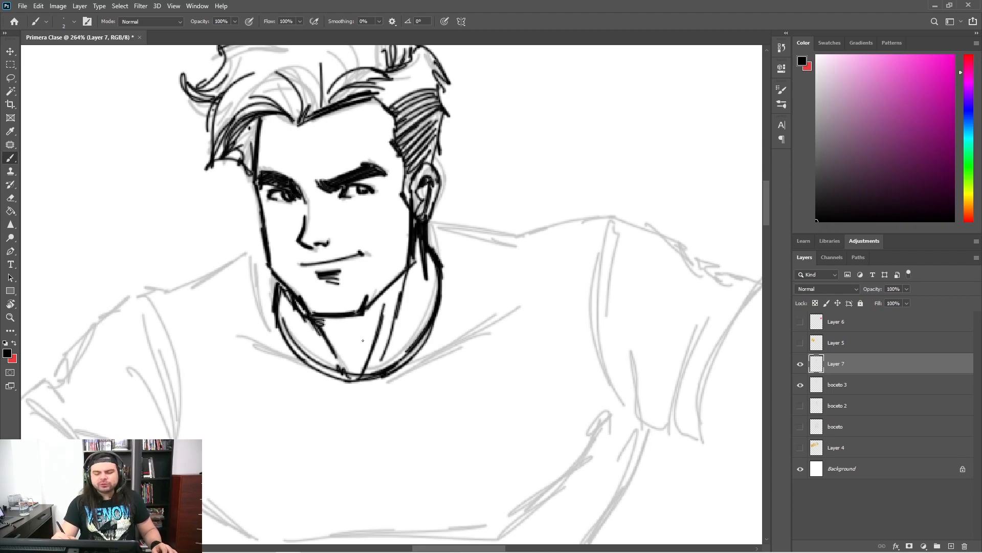
mouse_move(237, 153)
mouse_down()
mouse_move(256, 122)
mouse_move(247, 169)
mouse_up()
Rename the inked line-art layer as dibujo
key(z)
mouse_move(483, 346)
mouse_down()
mouse_move(472, 316)
mouse_move(445, 292)
mouse_move(458, 290)
mouse_up()
click(476, 278)
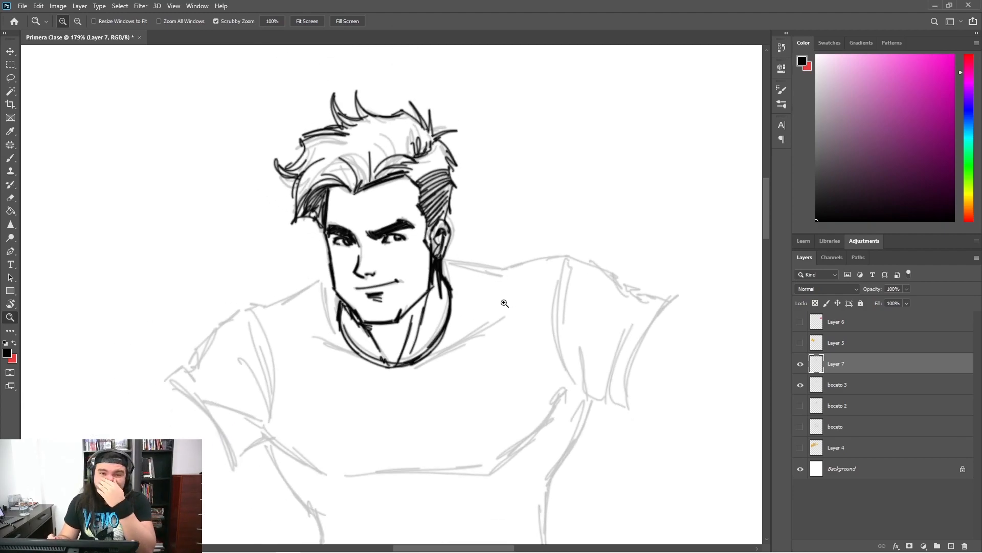
double_click(836, 364)
text(dibujo1)
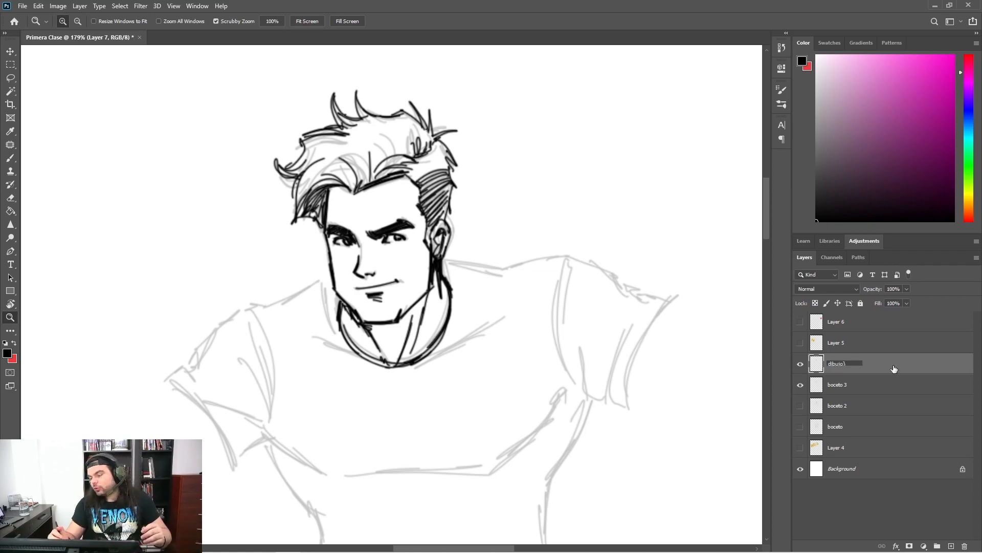
key(Return)
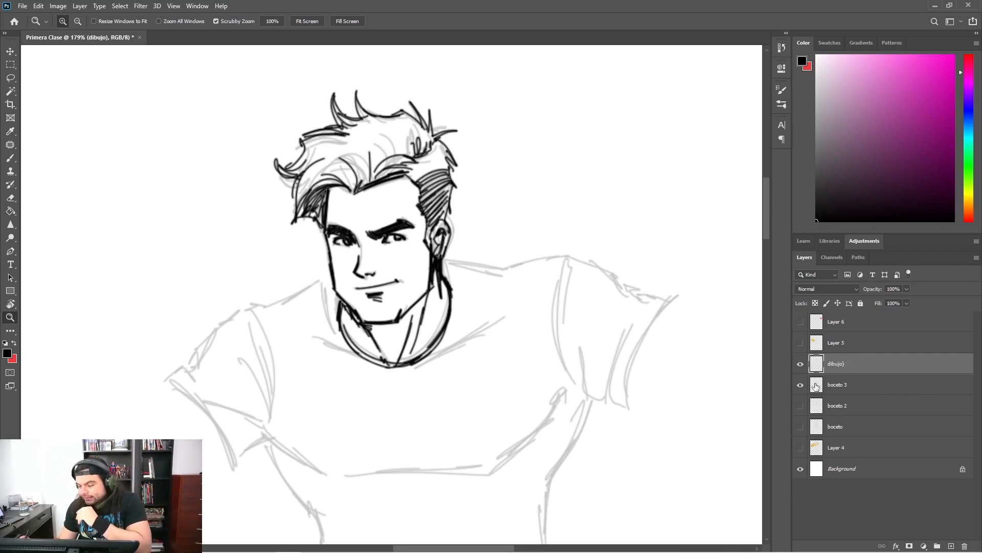
Hide boceto 3 and add a new layer named color base between it and the line art
click(801, 385)
click(836, 389)
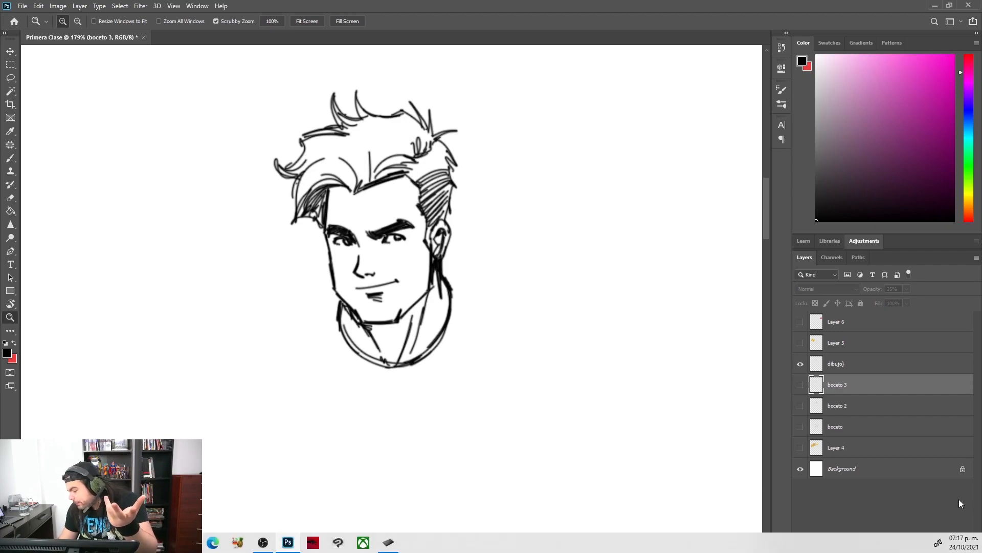
click(952, 547)
double_click(839, 384)
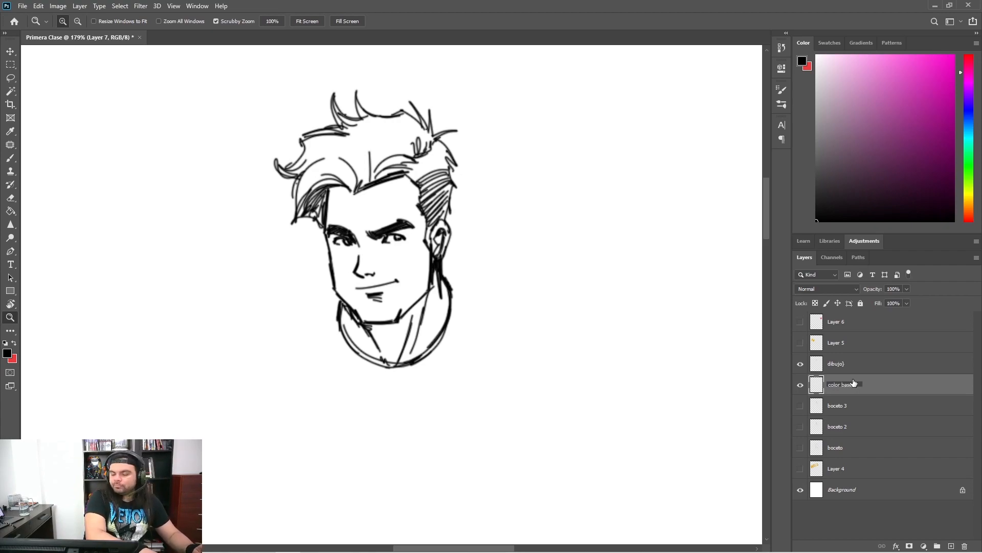
text(color base)
key(Return)
mouse_move(875, 384)
mouse_down()
mouse_move(869, 363)
mouse_move(870, 382)
mouse_up()
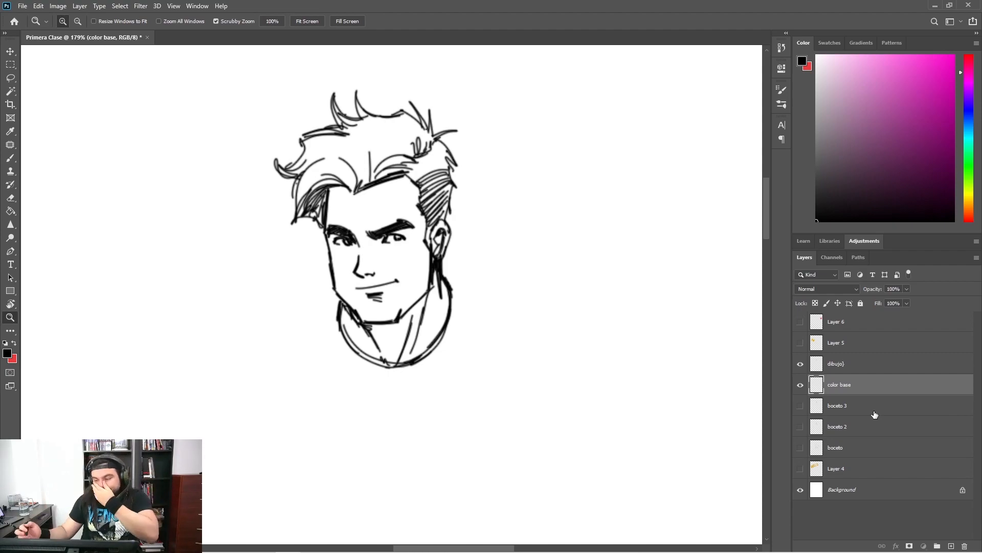
click(839, 364)
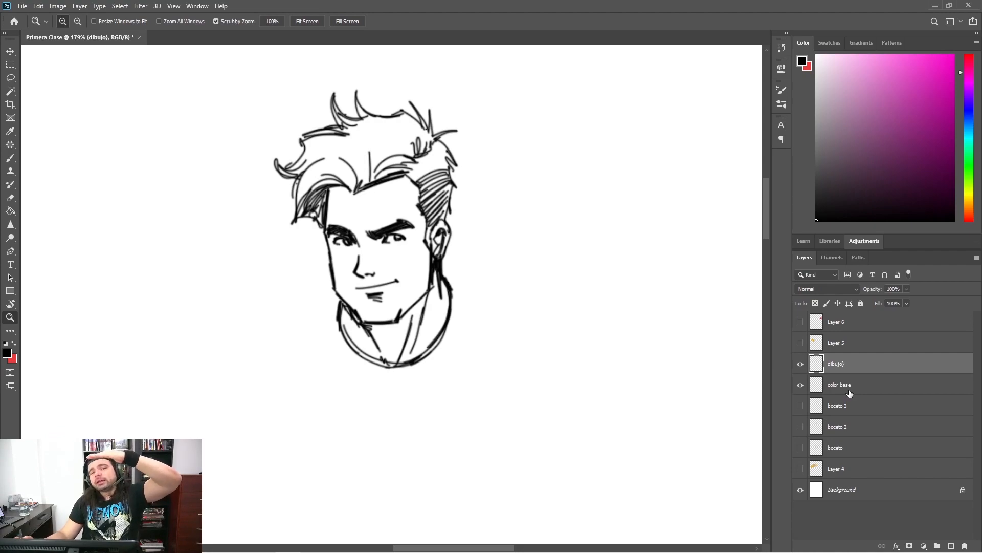
click(887, 392)
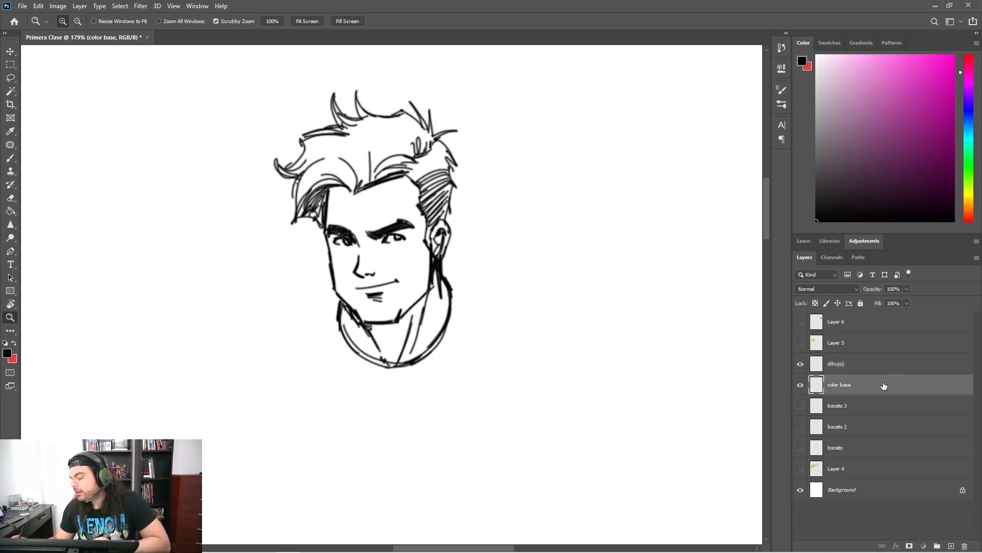
double_click(883, 386)
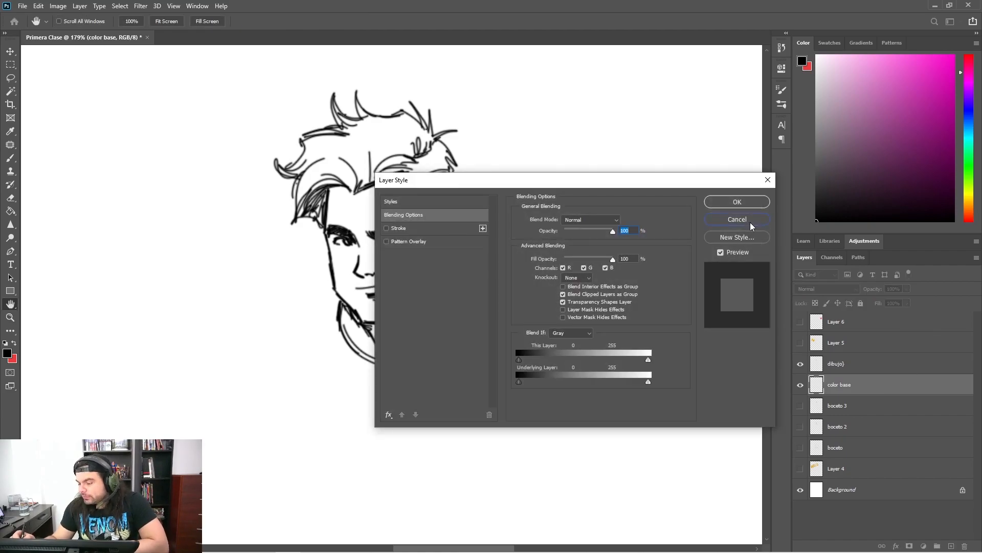
click(749, 220)
Choose a light peach skin tone as the foreground colour for the Brush
click(846, 58)
click(968, 210)
drag(971, 213, 972, 219)
click(873, 53)
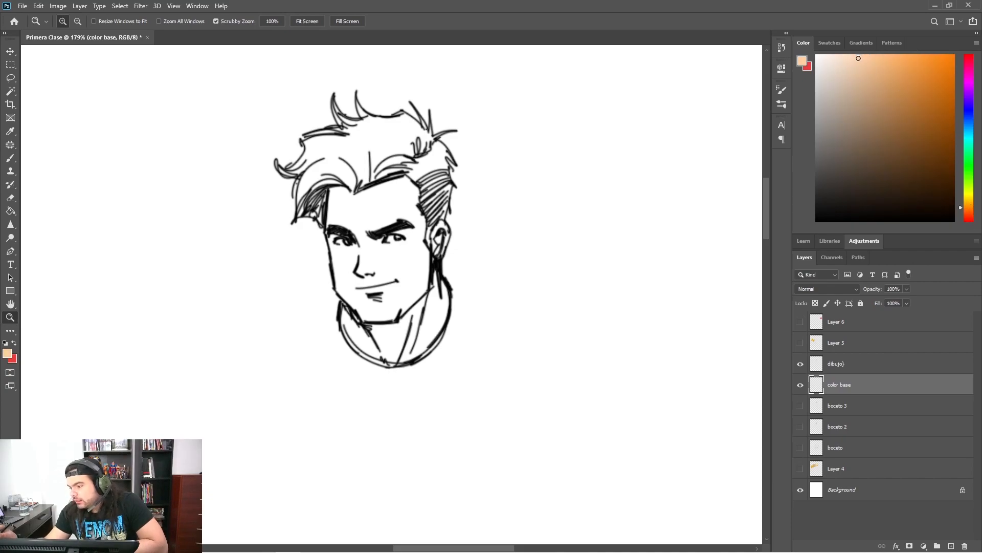
drag(964, 210, 967, 213)
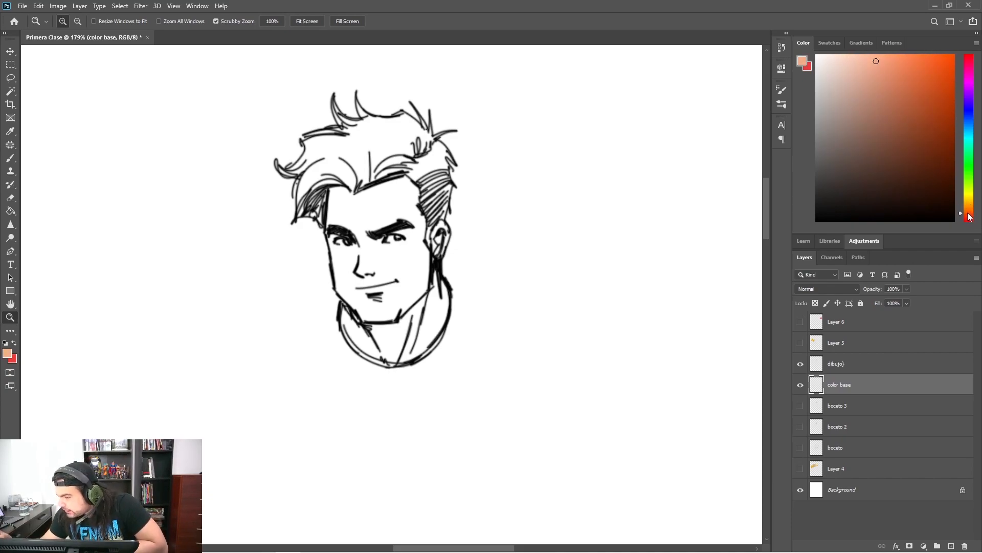
drag(376, 207, 392, 194)
key(b)
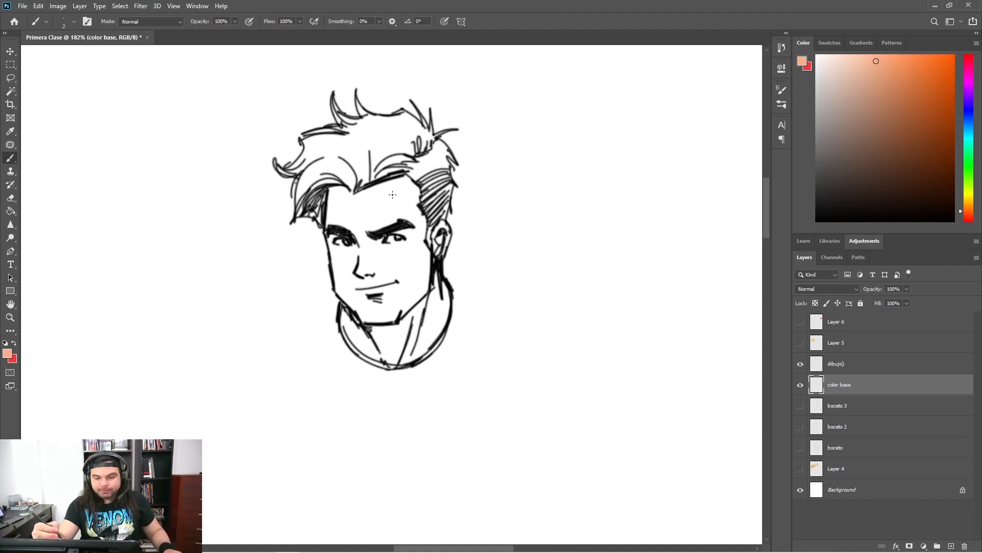
Enlarge the brush and paint the face, ear and neck with the skin tone on color base
key(bracketright)
key(bracketright)
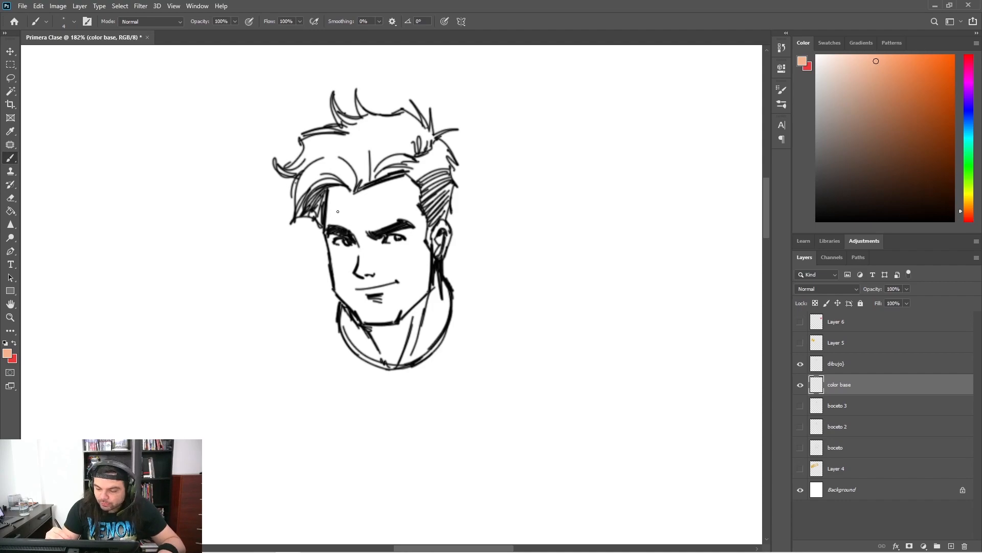
mouse_move(334, 197)
mouse_down()
mouse_move(332, 228)
mouse_move(341, 190)
mouse_move(361, 243)
mouse_up()
click(61, 23)
drag(59, 78, 132, 75)
mouse_move(369, 205)
mouse_down()
mouse_move(365, 241)
mouse_move(388, 184)
mouse_move(410, 230)
mouse_move(424, 215)
mouse_move(424, 262)
mouse_move(439, 225)
mouse_move(445, 232)
mouse_move(419, 292)
mouse_move(409, 266)
mouse_move(402, 307)
mouse_move(389, 277)
mouse_move(370, 307)
mouse_move(361, 278)
mouse_move(354, 312)
mouse_move(335, 235)
mouse_move(330, 245)
mouse_move(351, 271)
mouse_move(364, 246)
mouse_move(378, 240)
mouse_move(391, 255)
mouse_move(408, 223)
mouse_move(410, 268)
mouse_up()
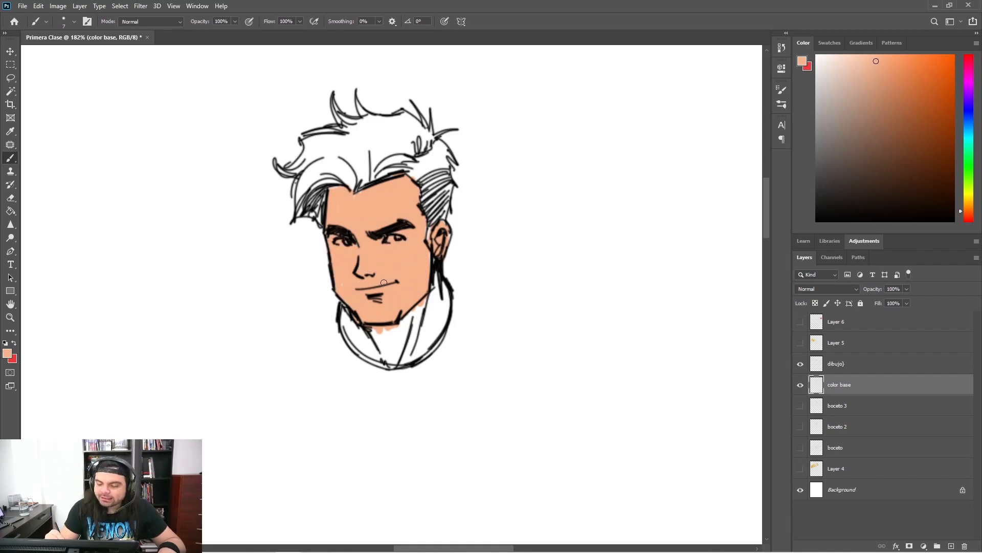
mouse_move(343, 292)
mouse_down()
mouse_move(353, 342)
mouse_move(381, 361)
mouse_move(424, 303)
mouse_move(429, 343)
mouse_move(444, 317)
mouse_move(441, 286)
mouse_move(431, 297)
mouse_up()
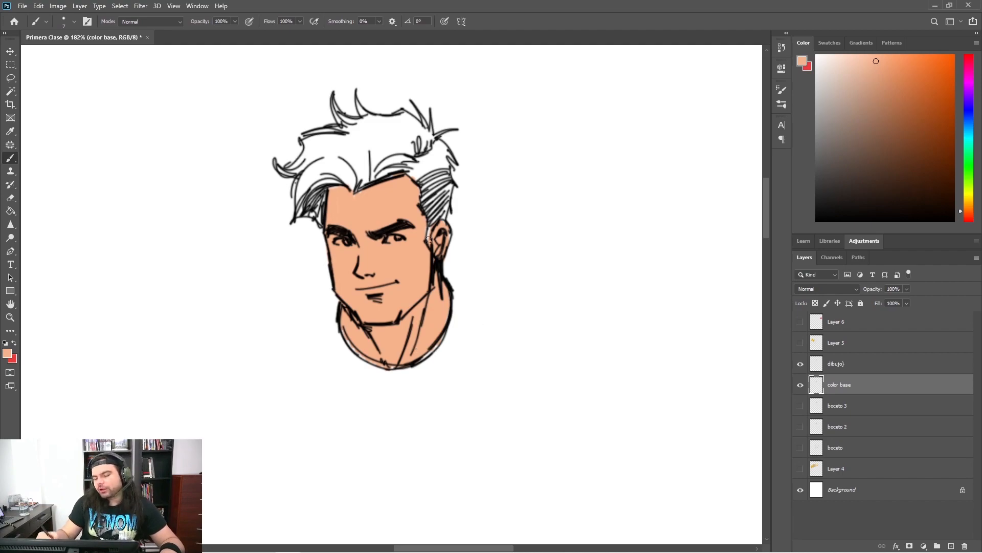
Choose a dark brown and paint the main mass of the hair on color base, adjusting the brush size
mouse_move(864, 146)
mouse_down()
mouse_move(885, 184)
mouse_move(877, 158)
mouse_up()
mouse_move(321, 193)
mouse_down()
mouse_move(299, 189)
mouse_move(305, 180)
mouse_move(312, 215)
mouse_move(327, 169)
mouse_move(303, 186)
mouse_move(311, 166)
mouse_move(278, 166)
mouse_move(305, 168)
mouse_move(286, 168)
mouse_move(316, 148)
mouse_move(299, 170)
mouse_move(305, 146)
mouse_move(337, 132)
mouse_move(324, 129)
mouse_move(309, 147)
mouse_move(343, 141)
mouse_move(348, 163)
mouse_move(331, 169)
mouse_move(354, 174)
mouse_move(376, 162)
mouse_move(354, 176)
mouse_move(376, 169)
mouse_move(360, 167)
mouse_move(398, 134)
mouse_move(354, 137)
mouse_move(350, 128)
mouse_move(370, 124)
mouse_move(339, 112)
mouse_move(340, 125)
mouse_move(333, 104)
mouse_move(327, 123)
mouse_move(364, 112)
mouse_move(397, 131)
mouse_move(395, 116)
mouse_move(425, 131)
mouse_move(421, 114)
mouse_move(432, 141)
mouse_move(431, 124)
mouse_move(429, 144)
mouse_move(416, 135)
mouse_move(416, 161)
mouse_move(407, 133)
mouse_up()
key(bracketright)
key(bracketright)
key(bracketright)
key(bracketright)
key(bracketright)
key(bracketright)
key(bracketleft)
key(bracketleft)
key(bracketleft)
key(bracketleft)
key(bracketleft)
key(bracketleft)
Fill the remaining hairline, side hair and pointed tips in dark brown with a smaller brush
drag(357, 187, 340, 178)
mouse_move(409, 167)
mouse_down()
mouse_move(431, 187)
mouse_move(429, 145)
mouse_move(445, 175)
mouse_move(445, 147)
mouse_move(456, 188)
mouse_move(452, 209)
mouse_move(447, 181)
mouse_move(435, 219)
mouse_move(426, 186)
mouse_move(430, 232)
mouse_up()
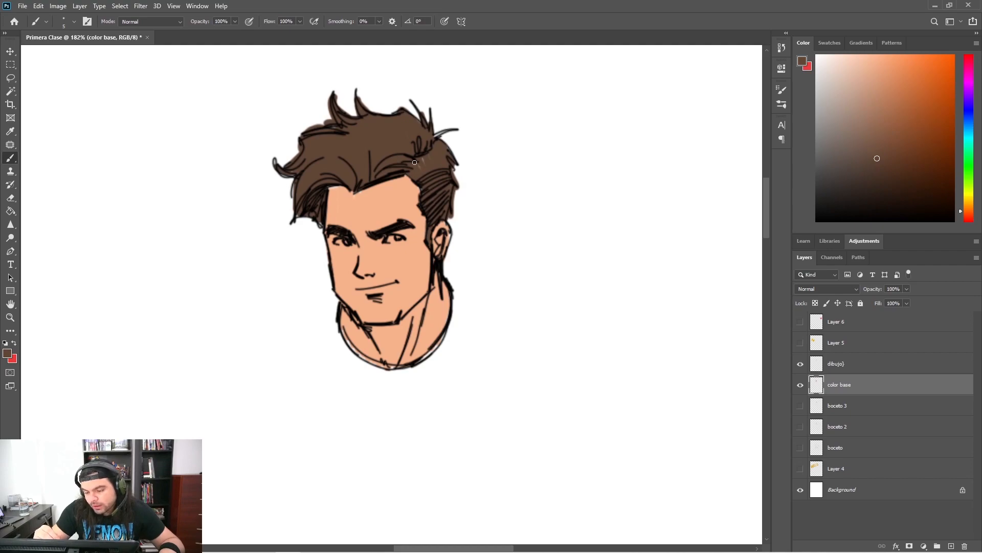
key(bracketleft)
drag(458, 123, 430, 143)
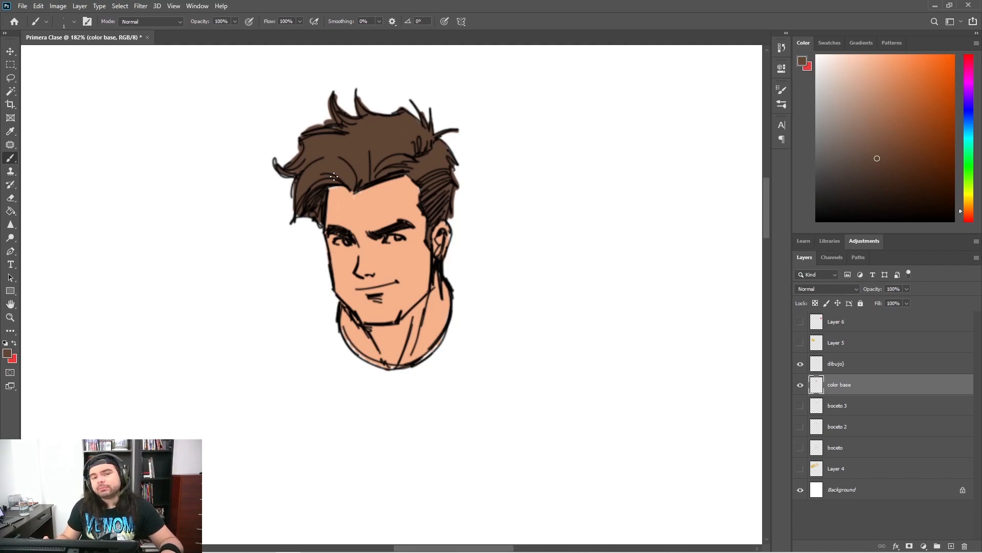
Paint the whites of the eyes in near-white on color base and add a new layer above it
click(881, 128)
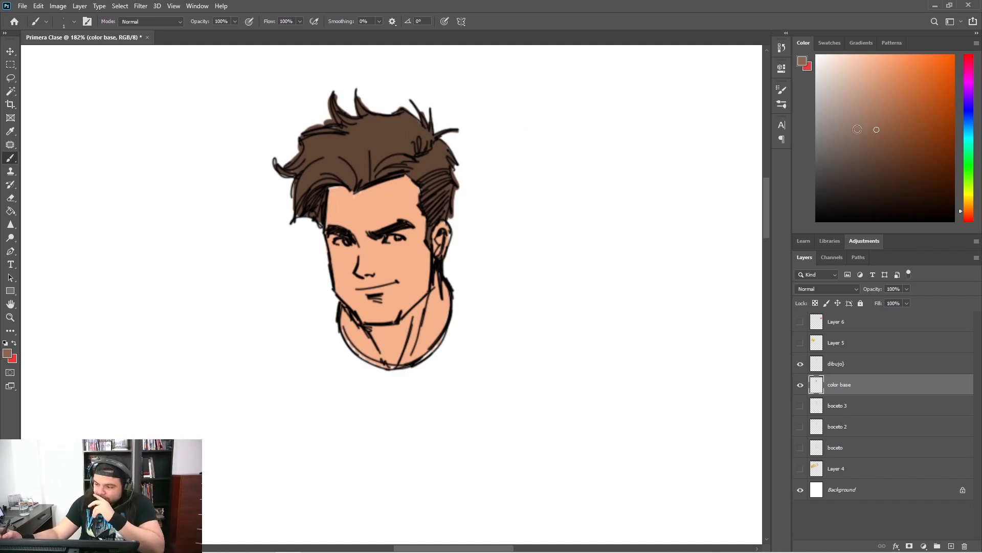
click(818, 59)
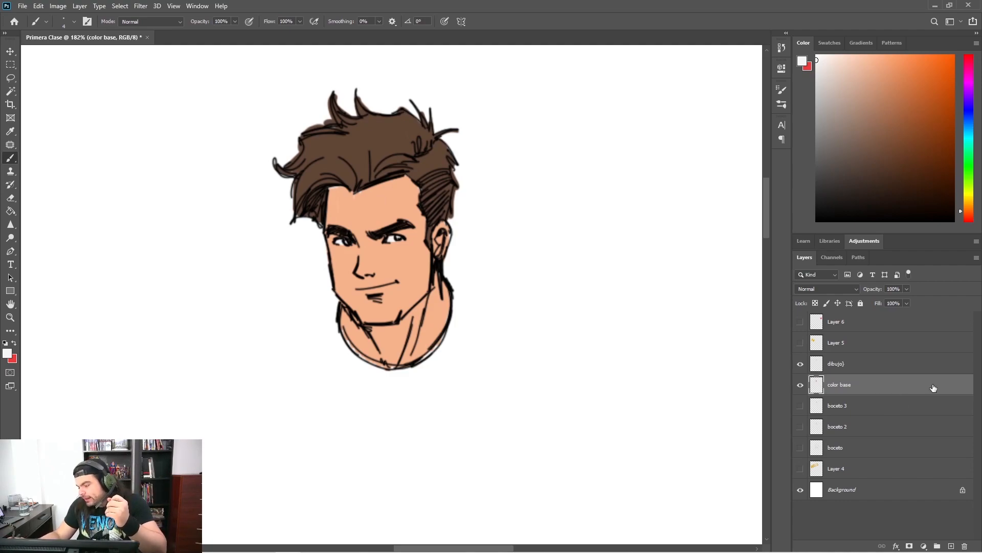
click(951, 546)
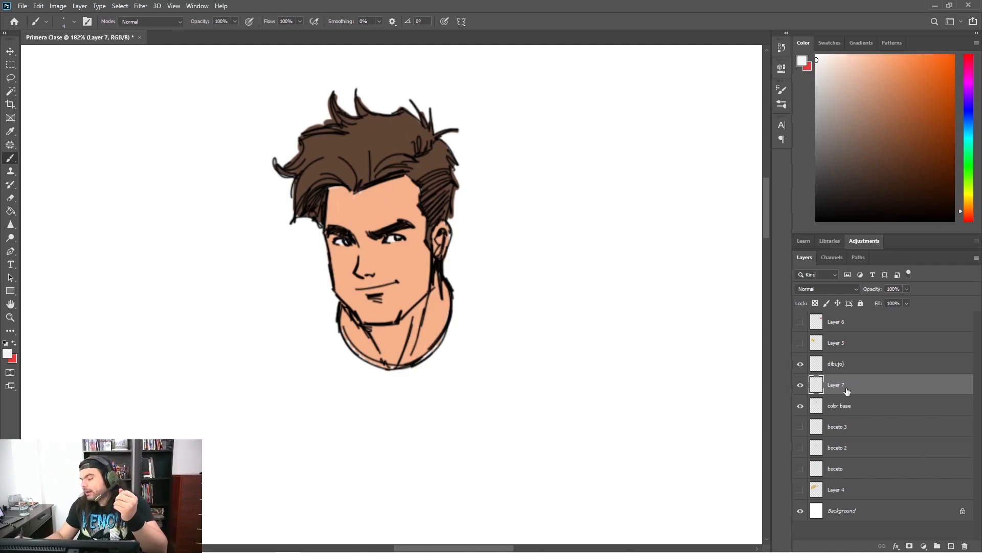
Rename the new empty layer above color base as detalles
double_click(836, 384)
text(detalles)
key(Return)
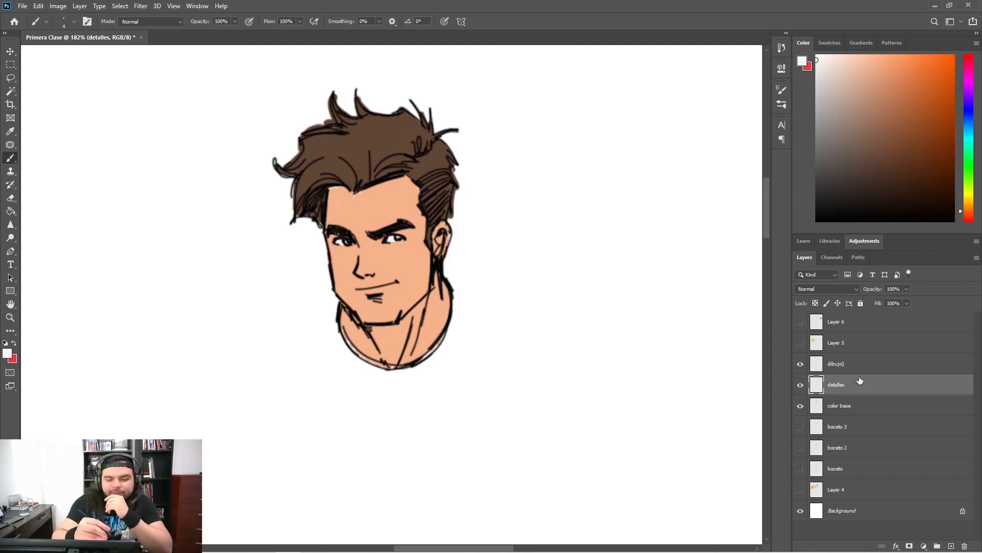
Lasso several jagged highlight shapes across the crown and side of the hair, adding each to the selection
click(11, 78)
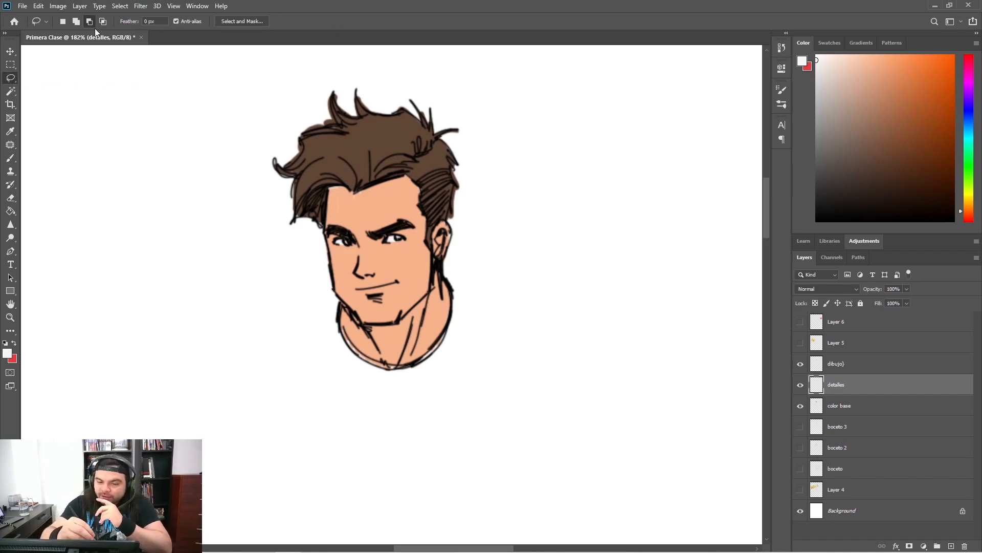
click(76, 21)
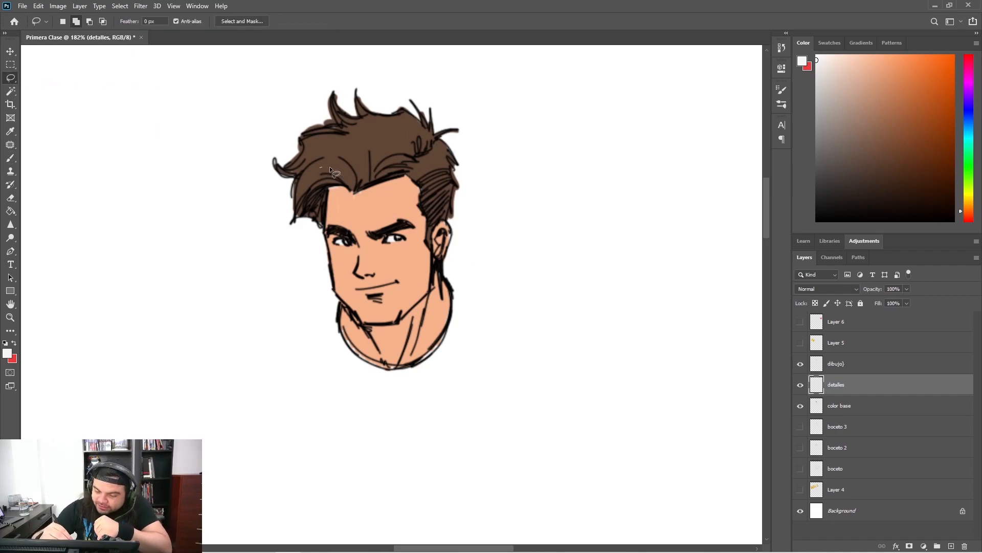
drag(337, 157, 320, 166)
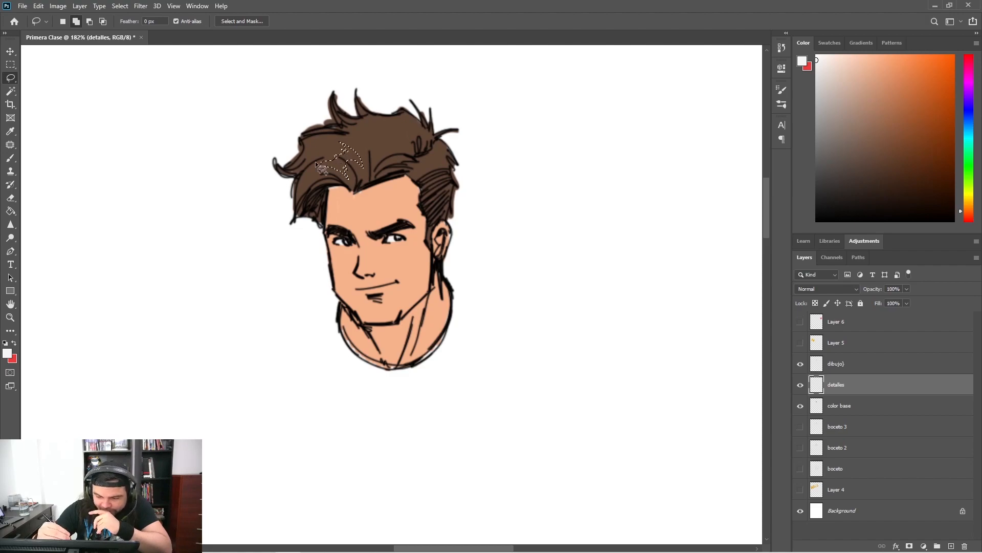
mouse_move(381, 139)
mouse_down()
mouse_move(421, 142)
mouse_move(420, 125)
mouse_move(397, 129)
mouse_move(421, 167)
mouse_up()
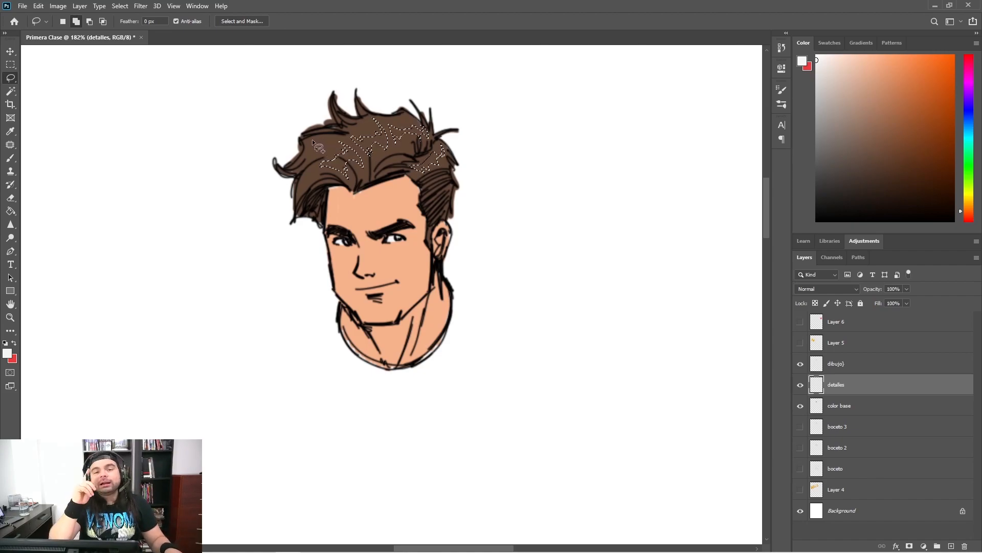
Sample the hair's brown and choose a lighter shade of it as the foreground colour
key(i)
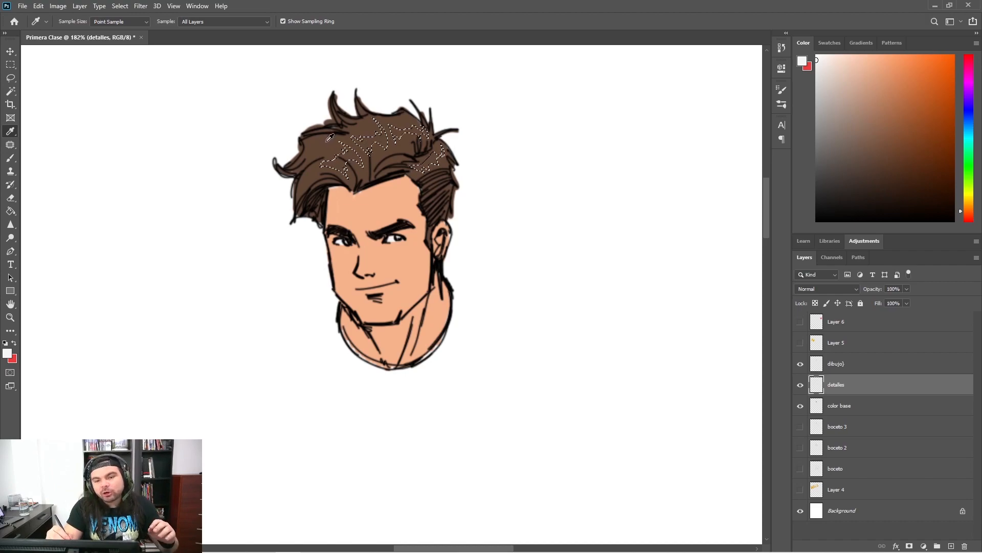
click(330, 139)
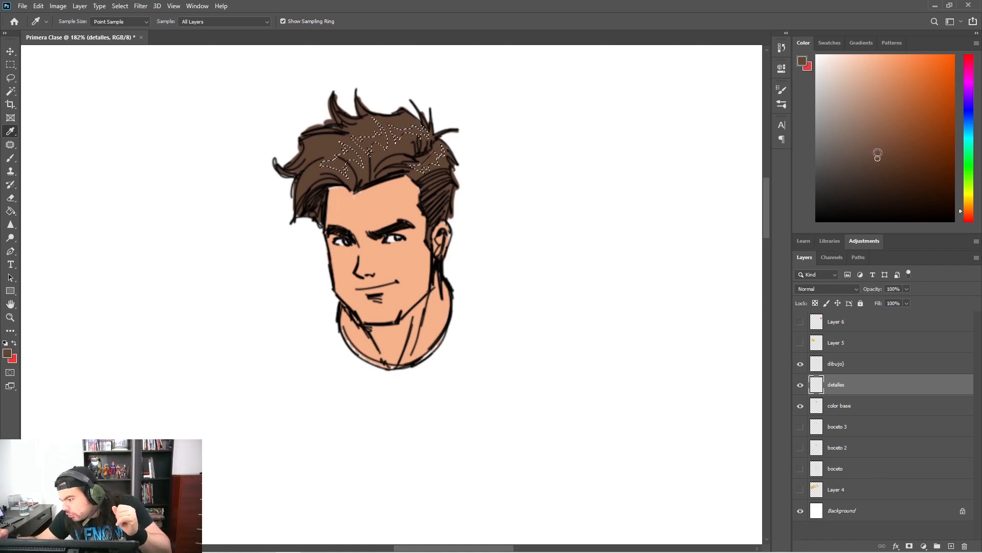
drag(878, 154, 876, 132)
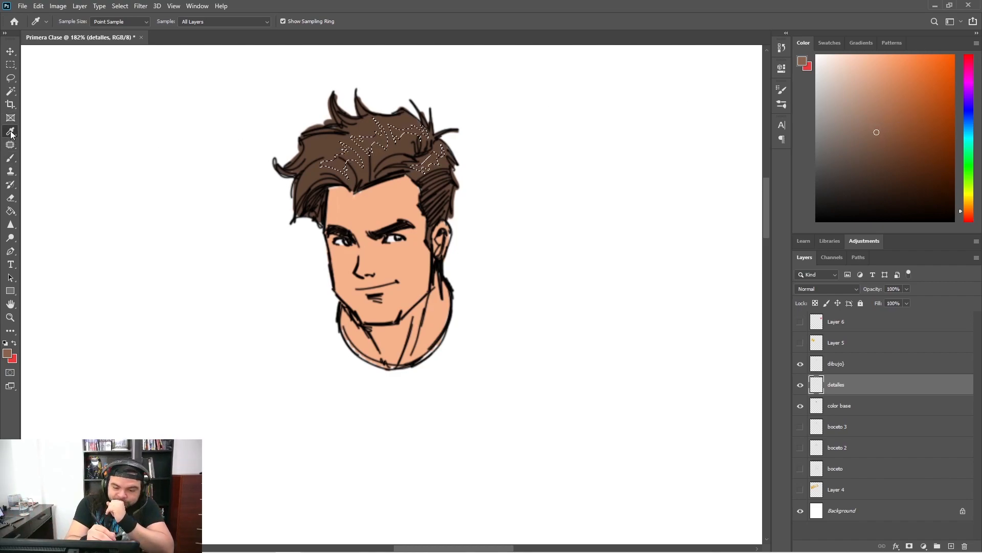
Paint the selected hair highlights on detalles with an enlarged soft brush at 0% hardness, and clear the selection
click(11, 158)
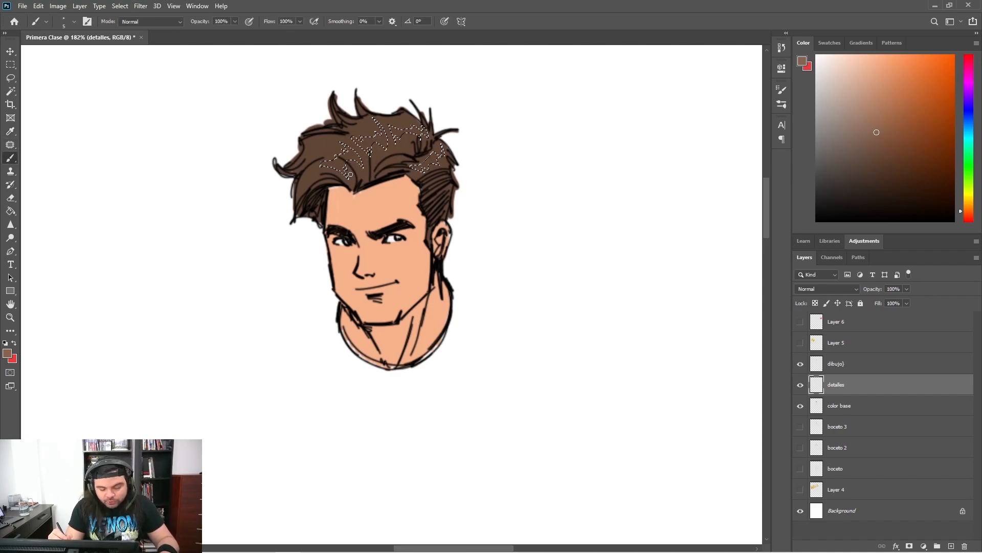
key(bracketright)
key(bracketright)
key(bracketright)
click(64, 21)
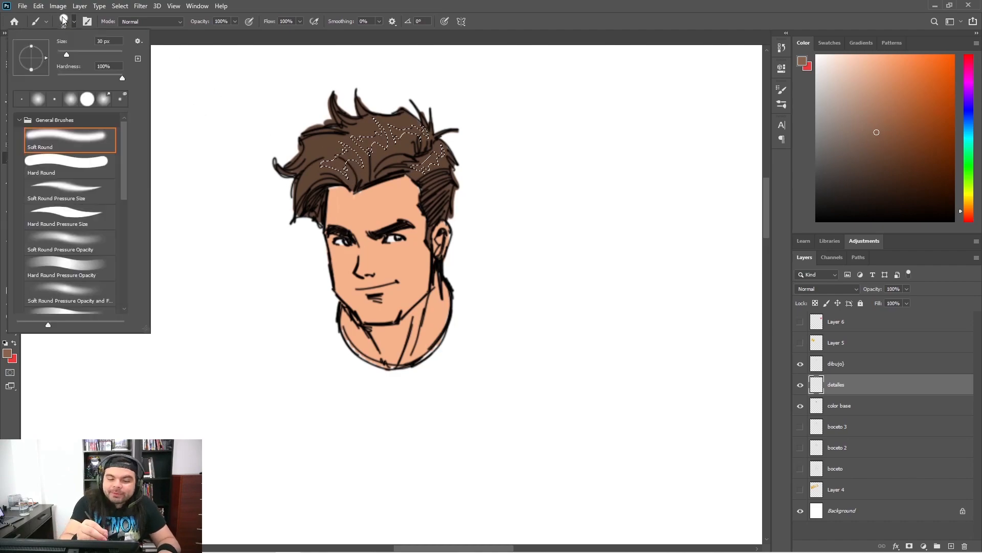
drag(102, 78, 54, 75)
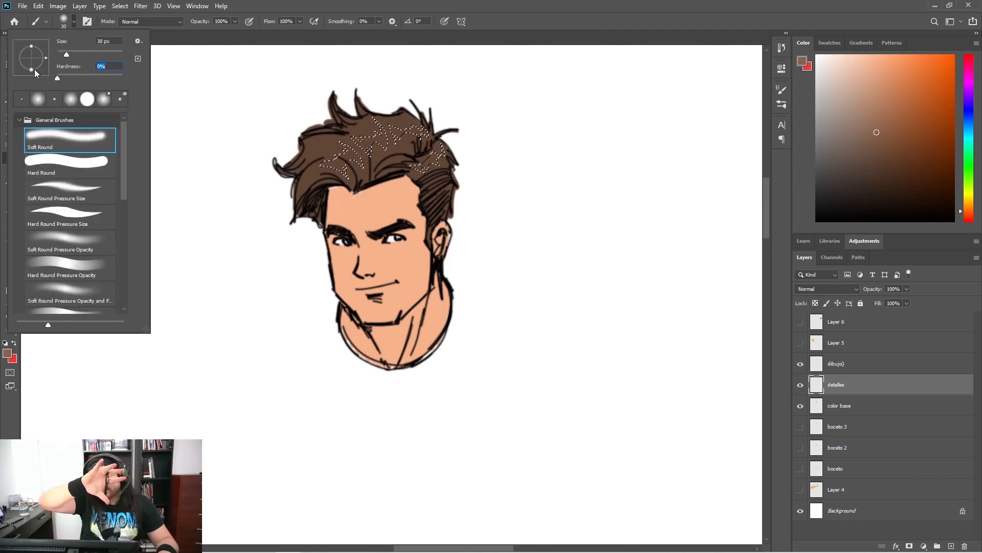
click(301, 263)
key(bracketright)
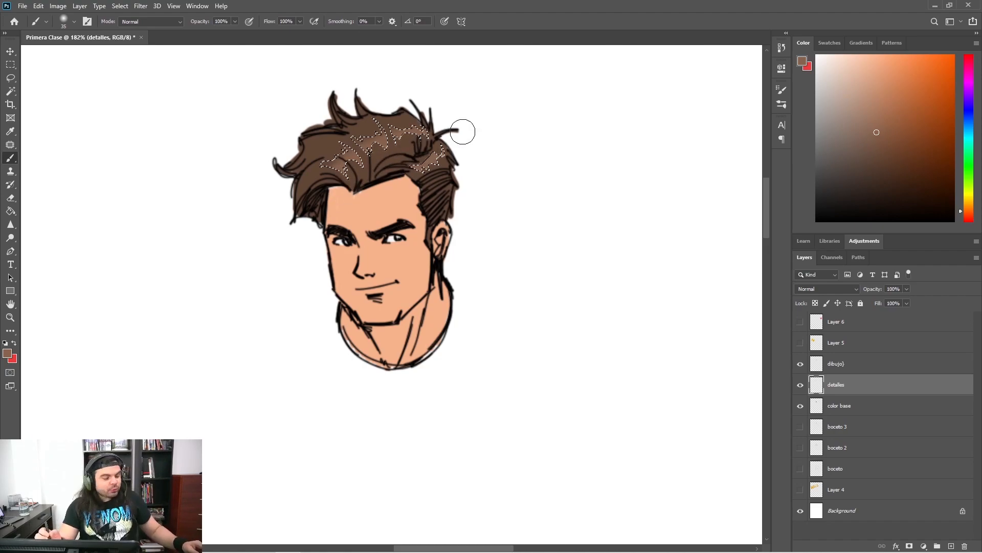
key(ctrl+d)
Sample the skin tone from the face and choose a slightly darker, more saturated shade for the shadows
drag(464, 198, 413, 156)
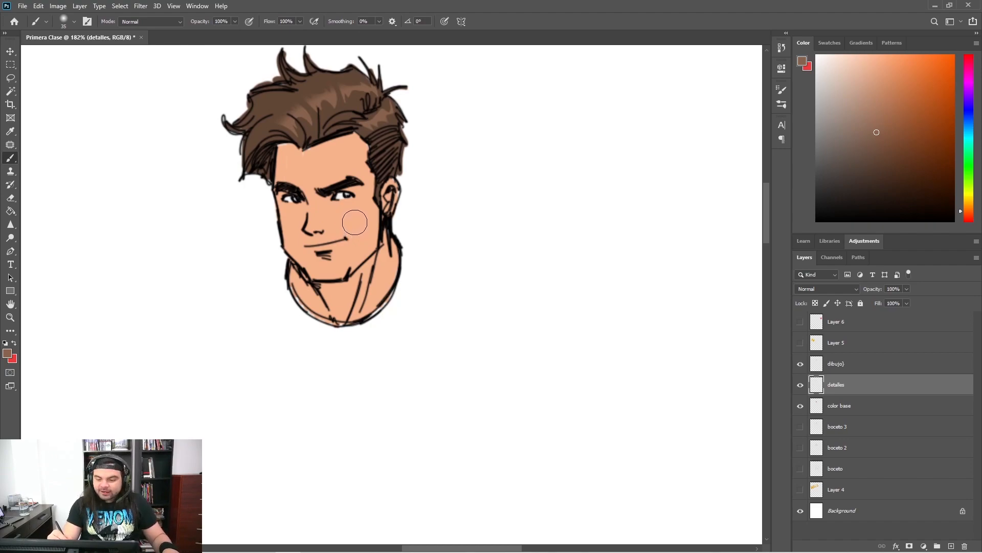
key(i)
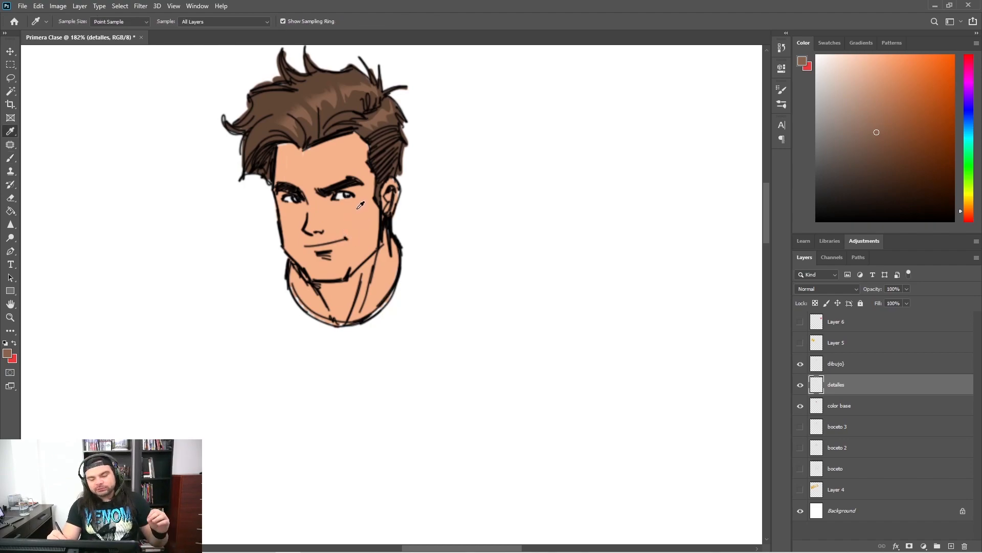
click(359, 206)
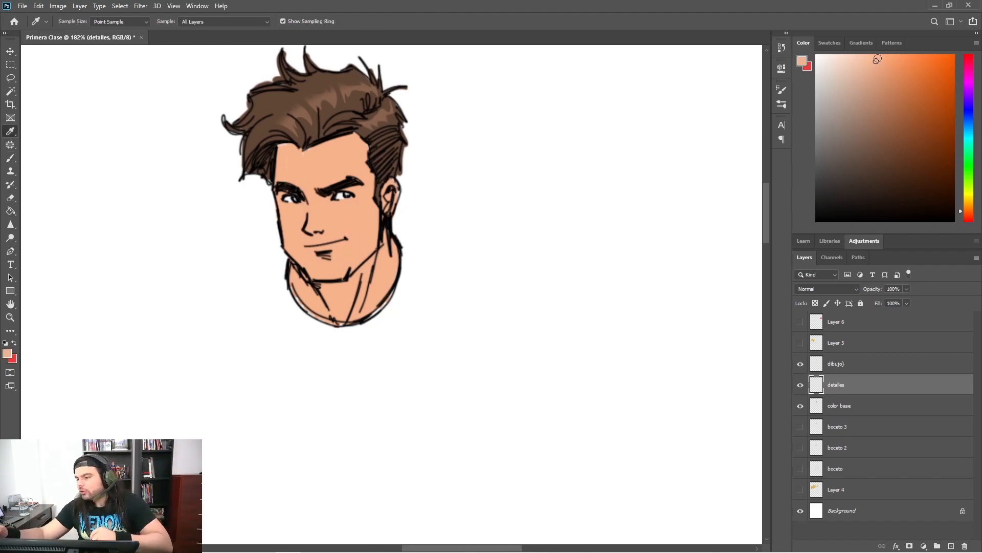
drag(876, 62, 886, 68)
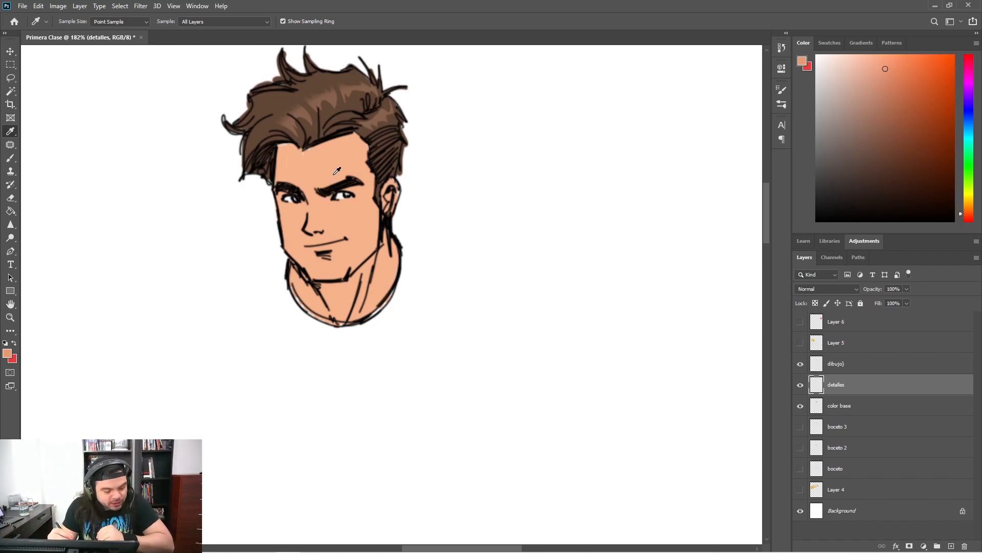
Shrink the brush and shade around the eyes, inside the ear and under the nose on detalles
key(b)
key(bracketleft)
key(bracketleft)
key(bracketleft)
key(bracketleft)
key(bracketleft)
key(bracketleft)
key(bracketleft)
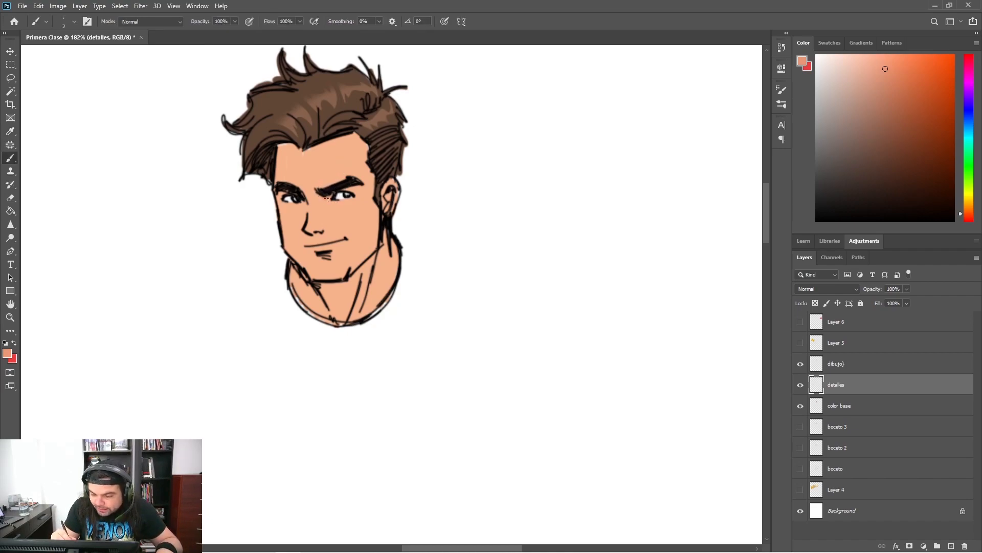
drag(347, 191, 390, 189)
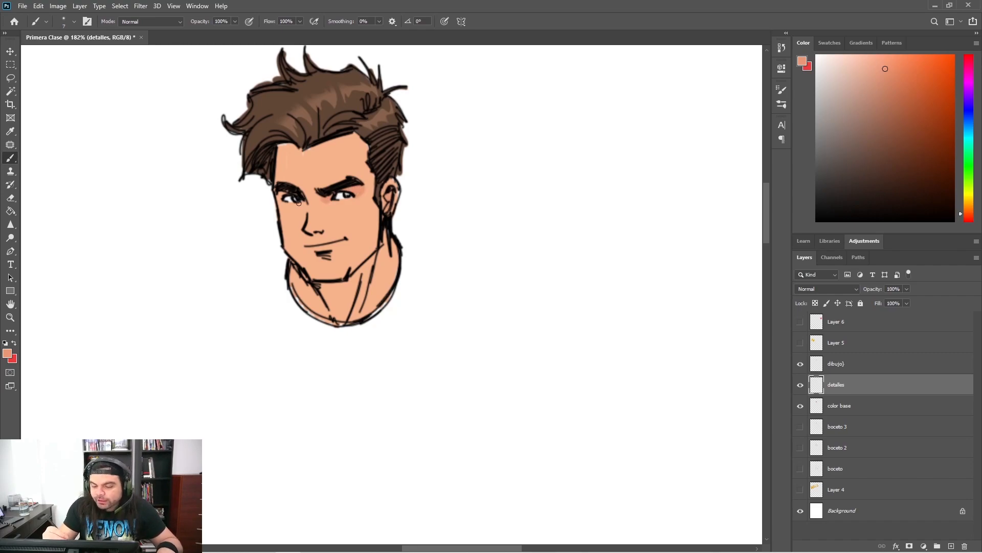
drag(277, 193, 284, 197)
drag(311, 231, 313, 237)
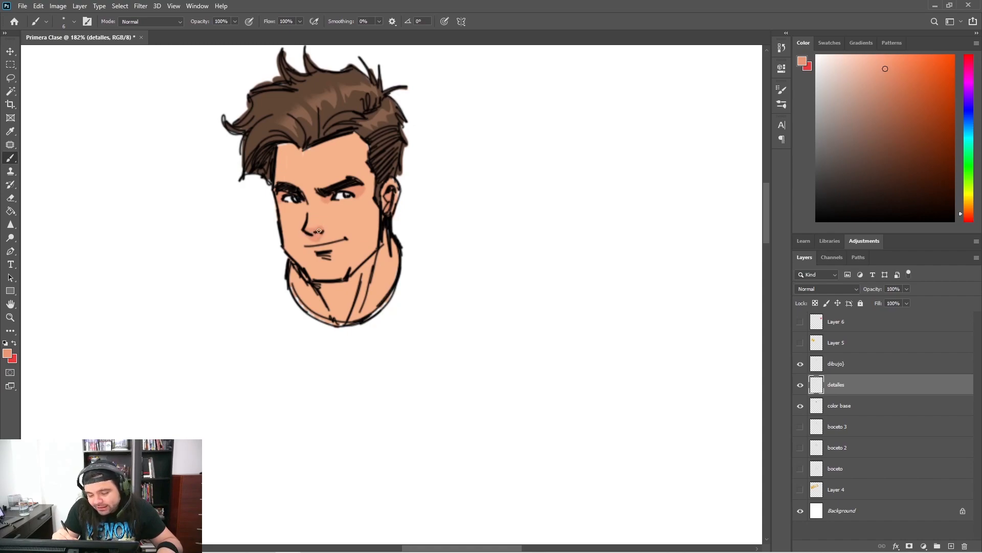
Paint skin shadows under the jaw, along the neck, beside the nose and at the forehead's edge on detalles
mouse_move(305, 280)
mouse_down()
mouse_move(324, 299)
mouse_move(343, 289)
mouse_move(325, 283)
mouse_move(337, 285)
mouse_move(322, 296)
mouse_move(343, 302)
mouse_up()
drag(376, 258, 348, 288)
drag(384, 230, 384, 240)
mouse_move(373, 284)
mouse_down()
mouse_move(358, 315)
mouse_move(342, 319)
mouse_up()
drag(313, 291, 325, 309)
mouse_move(306, 284)
mouse_down()
mouse_move(302, 294)
mouse_move(292, 274)
mouse_up()
drag(304, 197, 305, 226)
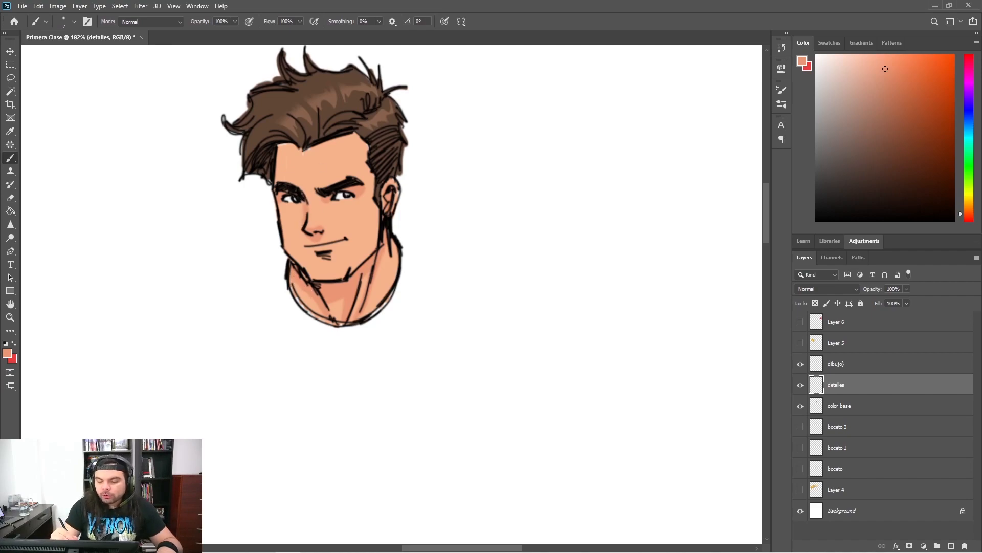
drag(362, 179, 364, 143)
Examine the coloured head up close and at the scale of the whole canvas
key(z)
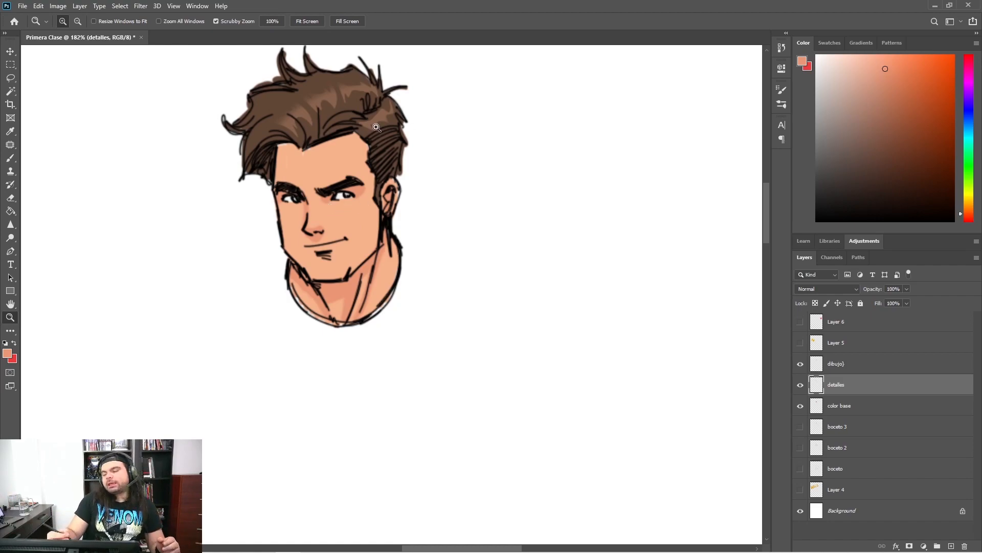
scroll(476, 307, down, 5)
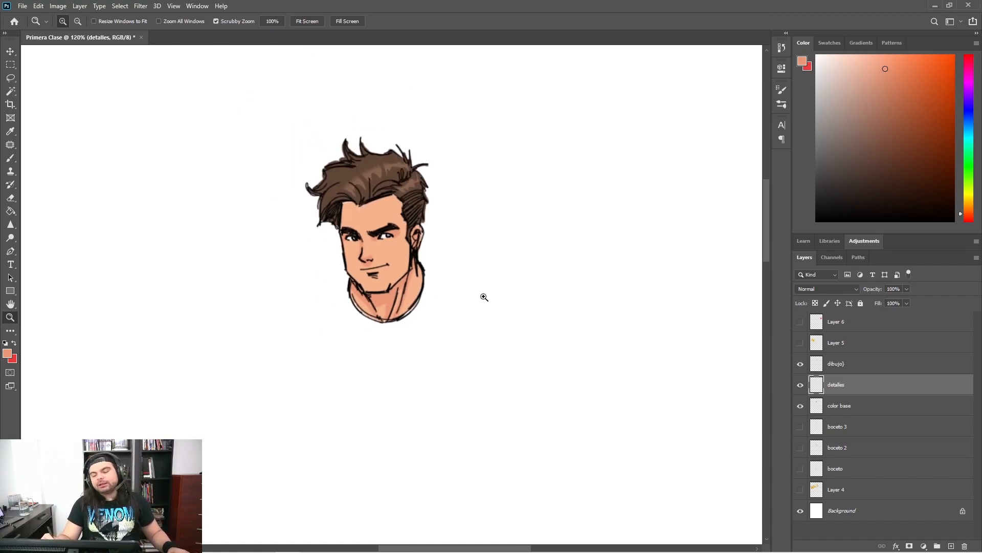
drag(507, 283, 469, 269)
drag(398, 185, 476, 185)
mouse_move(490, 300)
mouse_down()
mouse_move(477, 289)
mouse_move(478, 224)
mouse_up()
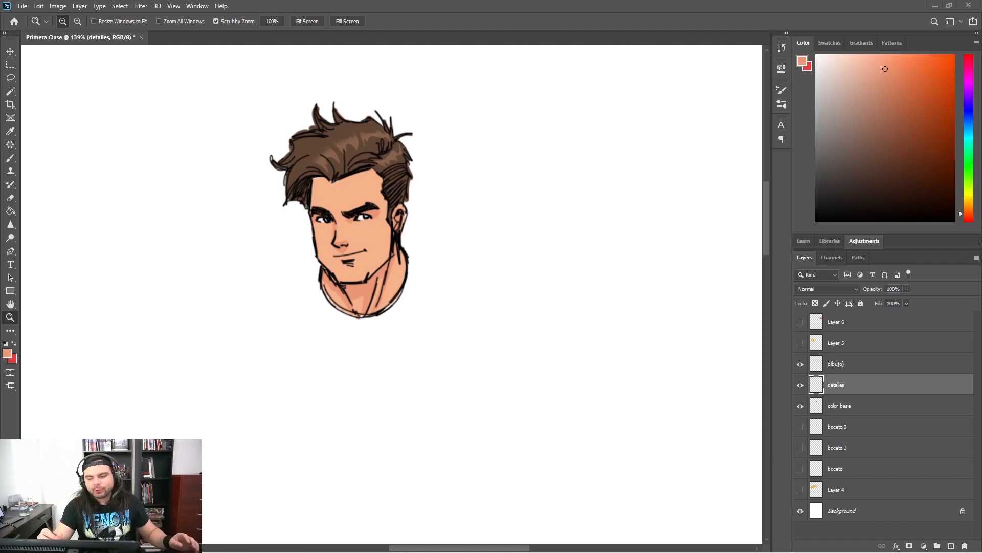
right_click(481, 261)
click(700, 260)
right_click(700, 264)
click(703, 265)
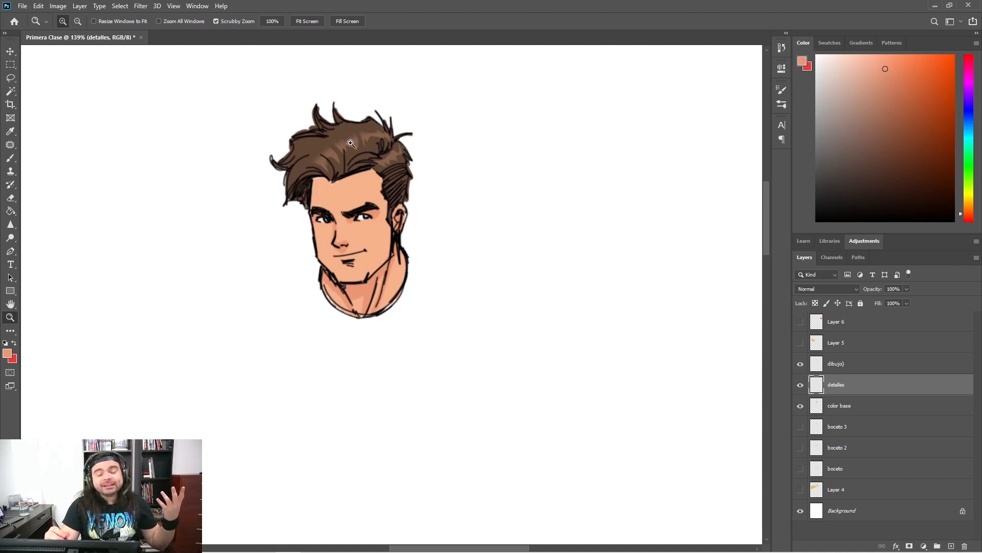
drag(476, 213, 487, 184)
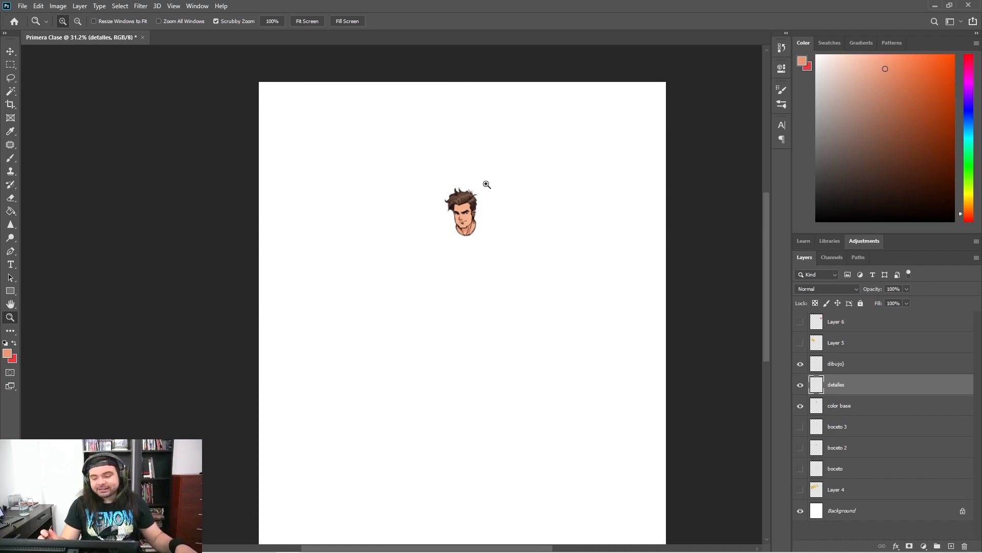
Rotate the canvas view slightly and return its rotation angle to 0°
key(r)
mouse_move(547, 153)
mouse_down()
mouse_move(476, 156)
mouse_move(408, 228)
mouse_move(421, 149)
mouse_move(407, 125)
mouse_move(475, 151)
mouse_move(425, 160)
mouse_move(456, 145)
mouse_move(599, 176)
mouse_move(505, 120)
mouse_move(546, 144)
mouse_up()
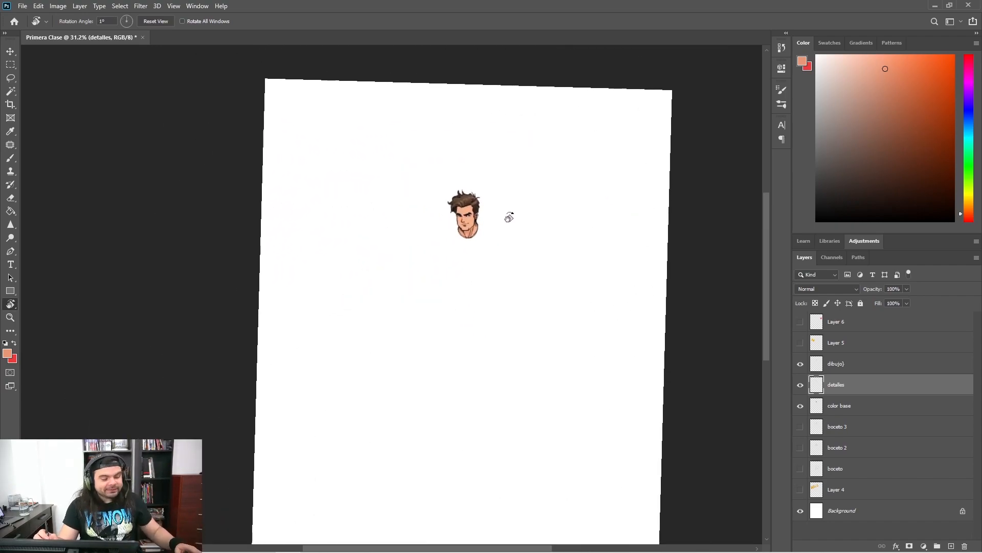
drag(548, 178, 522, 154)
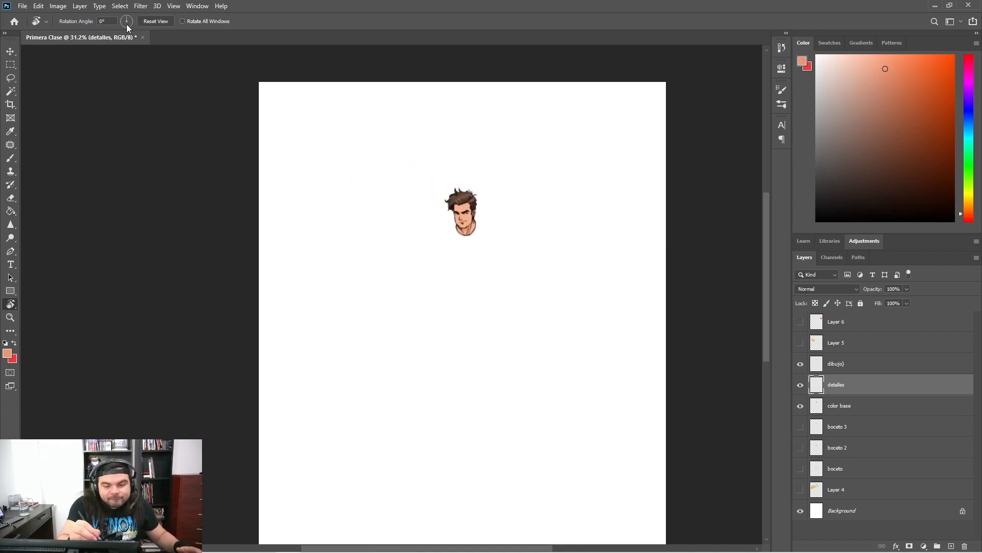
drag(128, 18, 126, 19)
Choose black and sketch a slanted, hatched bar in the blank area below the head on detalles
drag(482, 153, 620, 318)
key(z)
mouse_move(557, 316)
mouse_down()
mouse_move(592, 327)
mouse_move(551, 321)
mouse_move(582, 315)
mouse_up()
key(b)
click(848, 186)
click(817, 221)
mouse_move(274, 238)
mouse_down()
mouse_move(307, 241)
mouse_move(377, 184)
mouse_move(307, 213)
mouse_move(274, 240)
mouse_up()
mouse_move(289, 234)
mouse_down()
mouse_move(343, 190)
mouse_move(312, 228)
mouse_up()
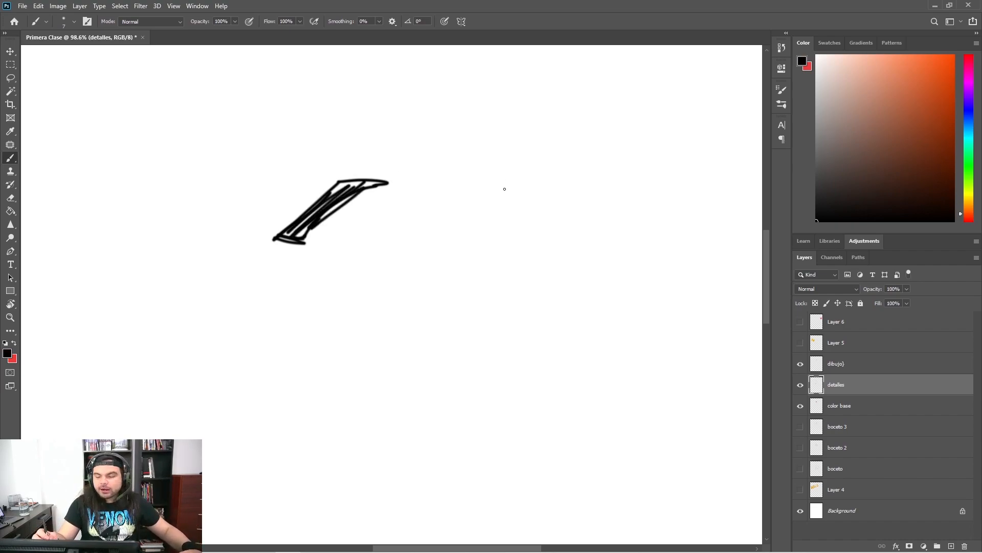
Rotate the canvas view to -26° and add black practice strokes beside the hatched bar
key(r)
mouse_move(515, 184)
mouse_down()
mouse_move(427, 145)
mouse_move(447, 133)
mouse_up()
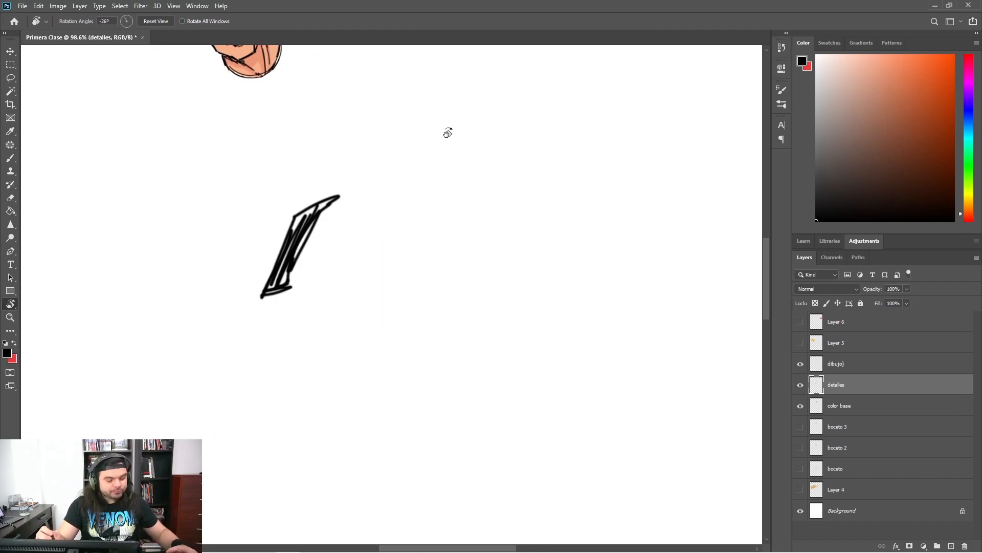
key(b)
drag(297, 272, 303, 293)
mouse_move(332, 233)
mouse_down()
mouse_move(292, 276)
mouse_move(346, 231)
mouse_up()
drag(297, 270, 331, 259)
drag(346, 225, 336, 265)
drag(303, 299, 333, 270)
drag(230, 301, 159, 313)
key(r)
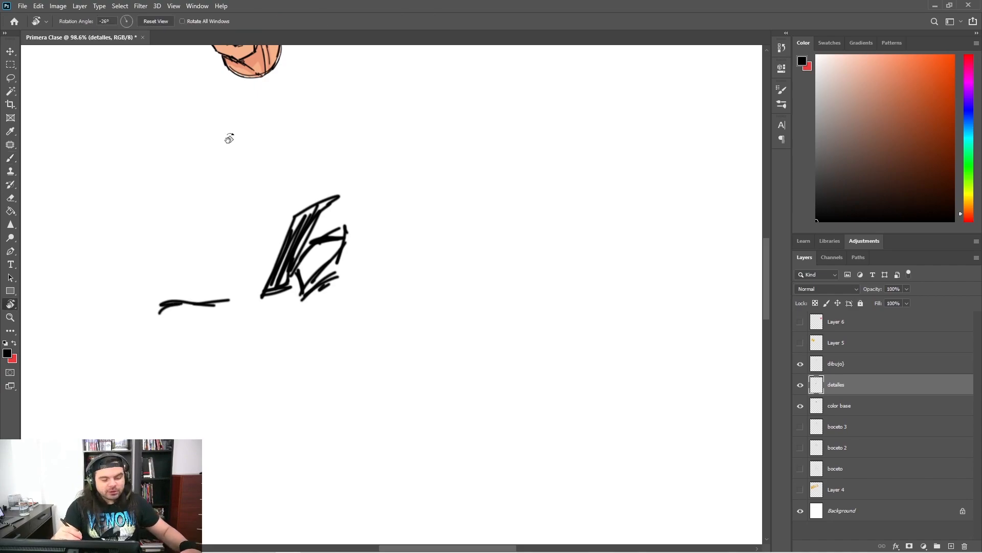
drag(240, 123, 375, 171)
key(z)
drag(496, 327, 460, 302)
drag(558, 311, 460, 289)
mouse_move(412, 212)
mouse_down()
mouse_move(459, 223)
mouse_move(408, 209)
mouse_up()
drag(453, 174, 474, 176)
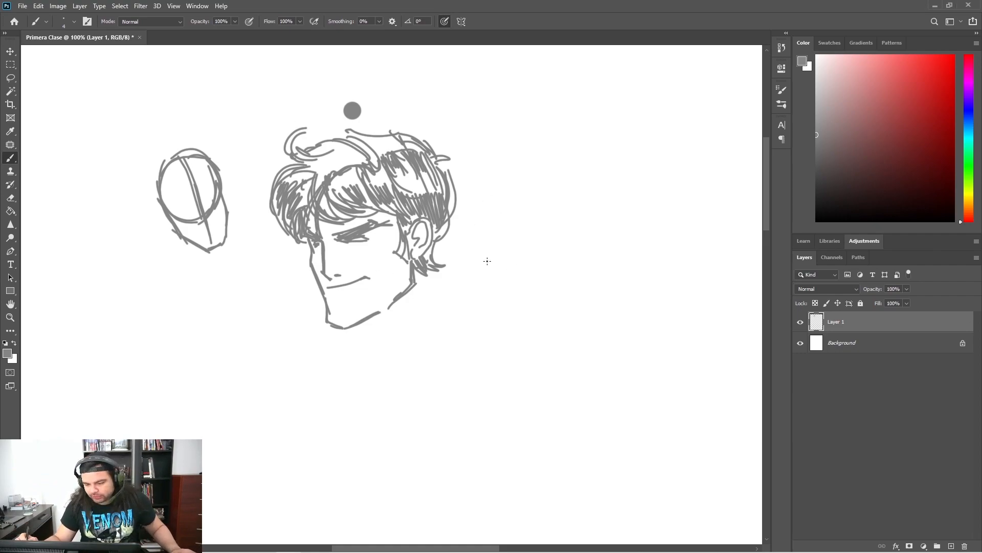
Handwrite PSD in grey brush strokes on Layer 1, in the blank space below the head sketches
key(z)
drag(494, 272, 416, 175)
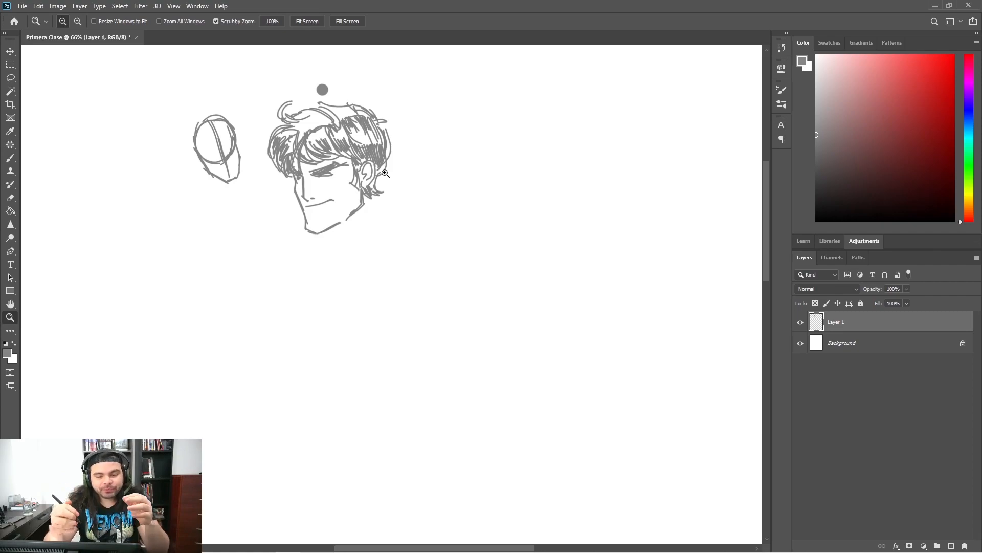
key(p)
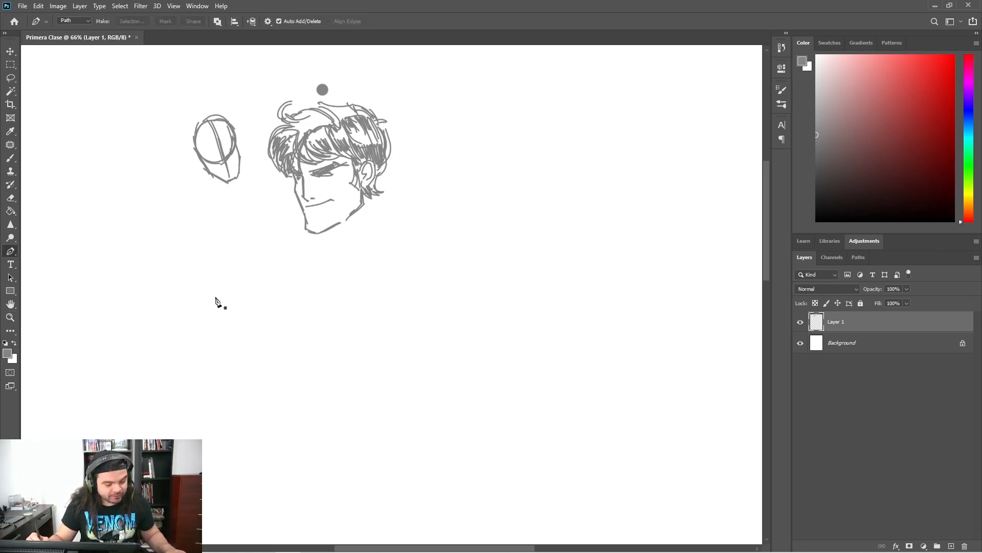
key(b)
mouse_move(219, 291)
mouse_down()
mouse_move(220, 334)
mouse_move(202, 300)
mouse_move(218, 313)
mouse_up()
mouse_move(279, 304)
mouse_down()
mouse_move(246, 326)
mouse_move(285, 326)
mouse_up()
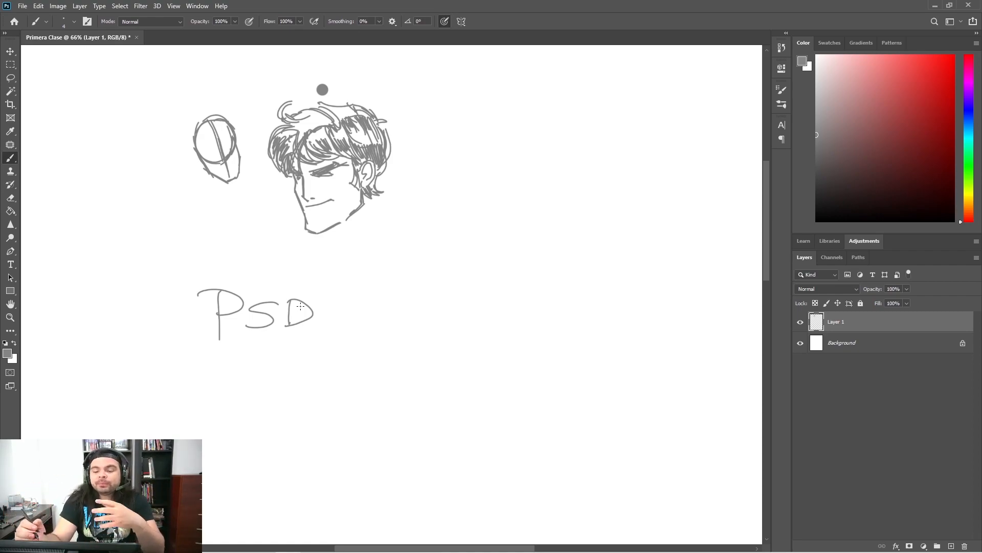
right_click(459, 225)
click(409, 225)
right_click(641, 226)
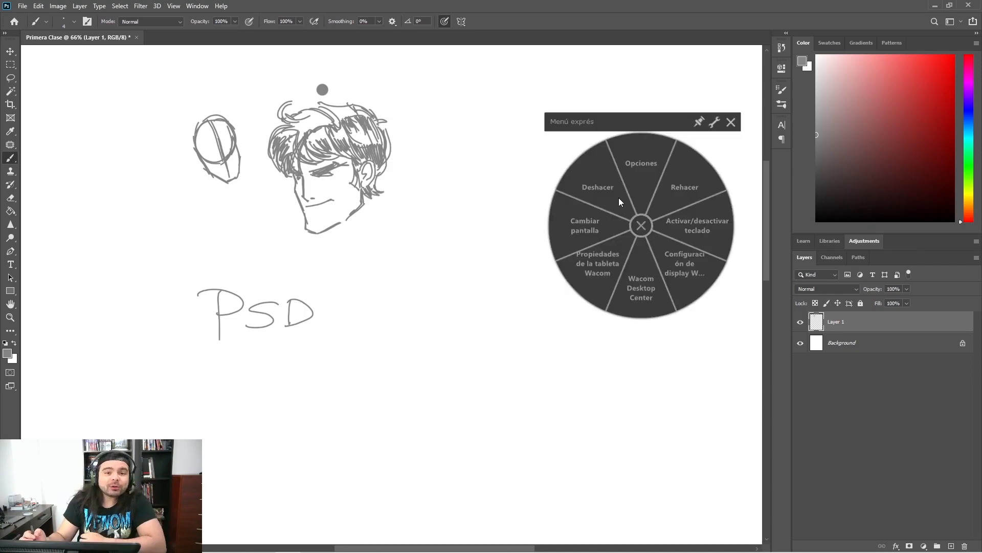
Close the express menu and handwrite Jpg and PNg on Layer 1, one below the other in the blank area beside the head
click(619, 198)
mouse_move(485, 152)
mouse_down()
mouse_move(497, 150)
mouse_move(480, 179)
mouse_move(515, 173)
mouse_move(523, 186)
mouse_up()
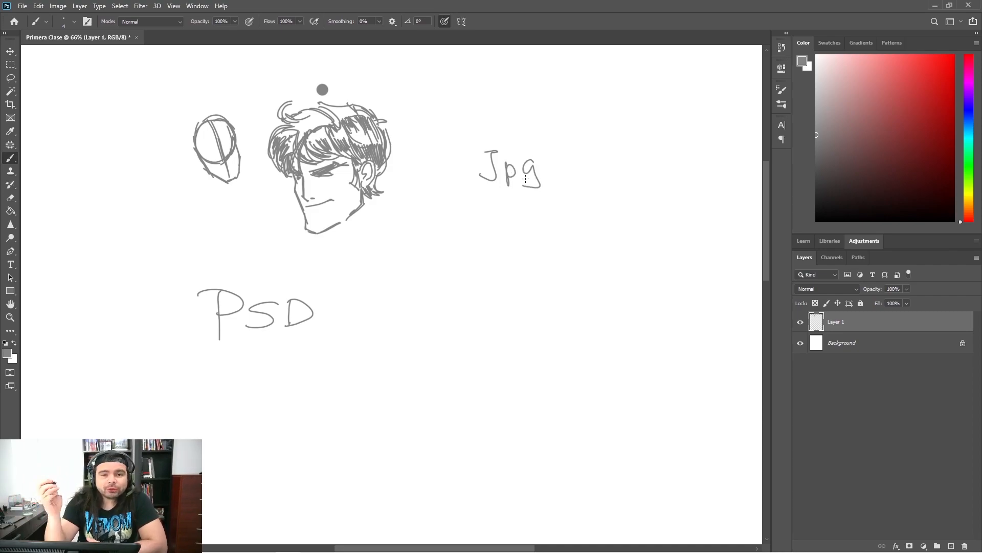
mouse_move(493, 218)
mouse_down()
mouse_move(499, 255)
mouse_move(499, 234)
mouse_move(528, 229)
mouse_move(532, 260)
mouse_up()
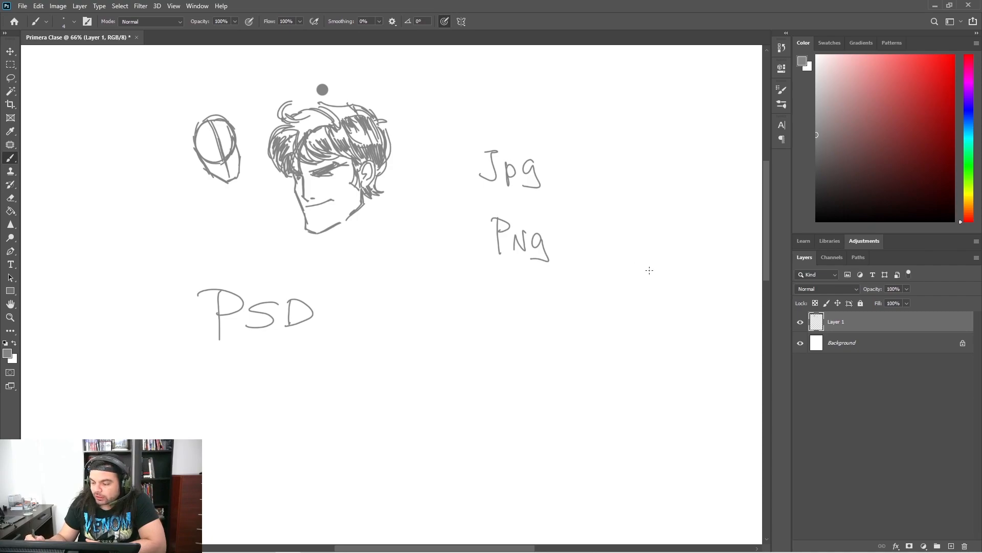
right_click(638, 274)
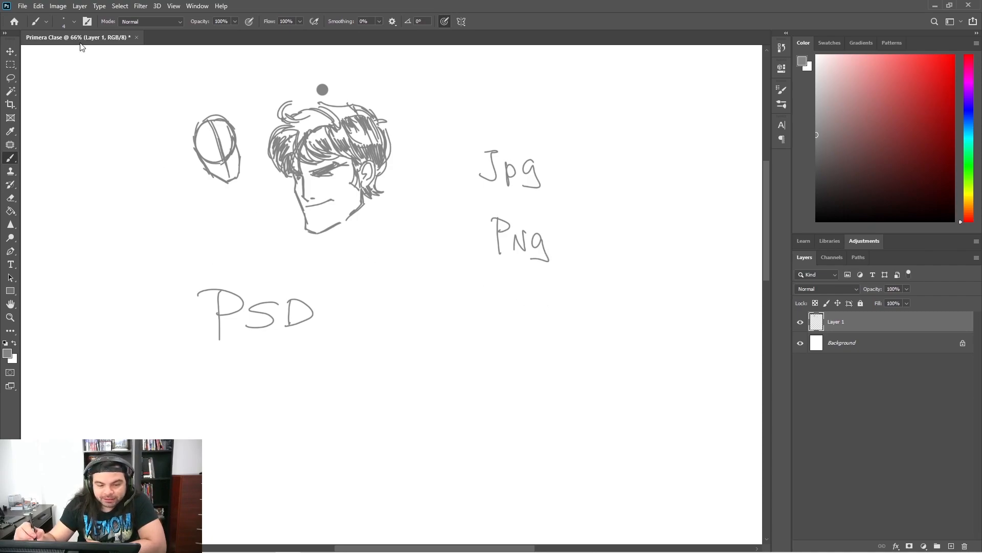
Save the document on the computer in Escritorio as Primera Clase in Photoshop PSD format, with Maximize Compatibility enabled
click(22, 6)
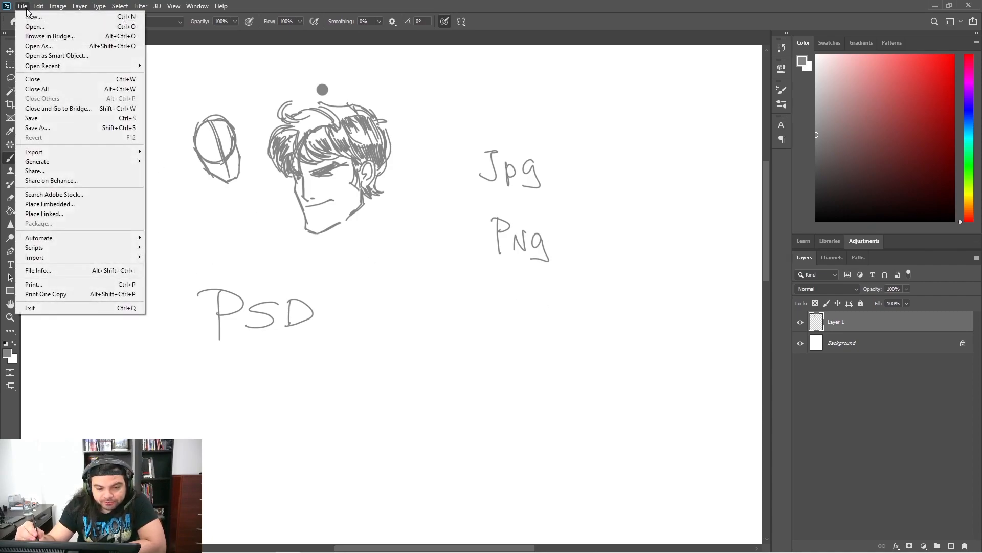
click(67, 127)
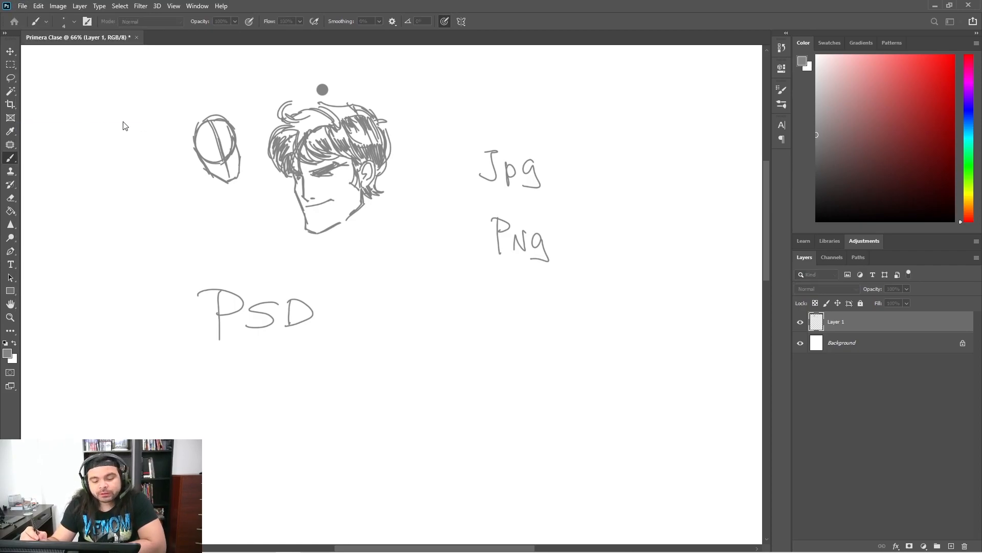
drag(394, 80, 500, 81)
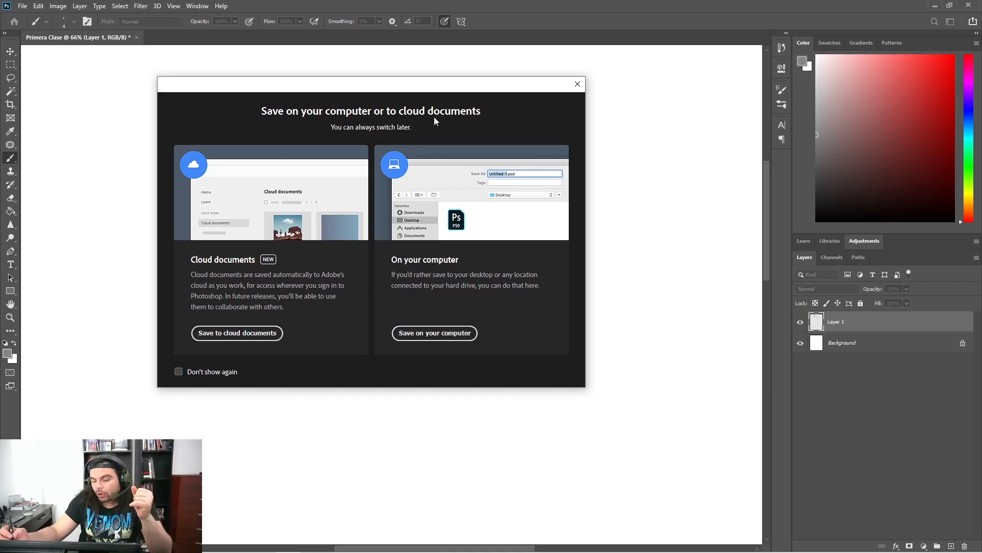
click(440, 333)
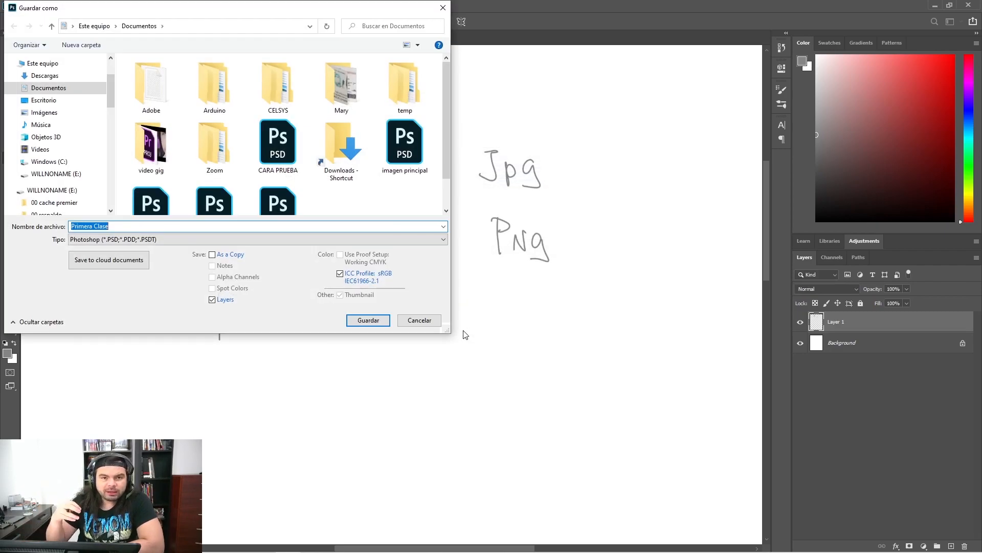
click(134, 121)
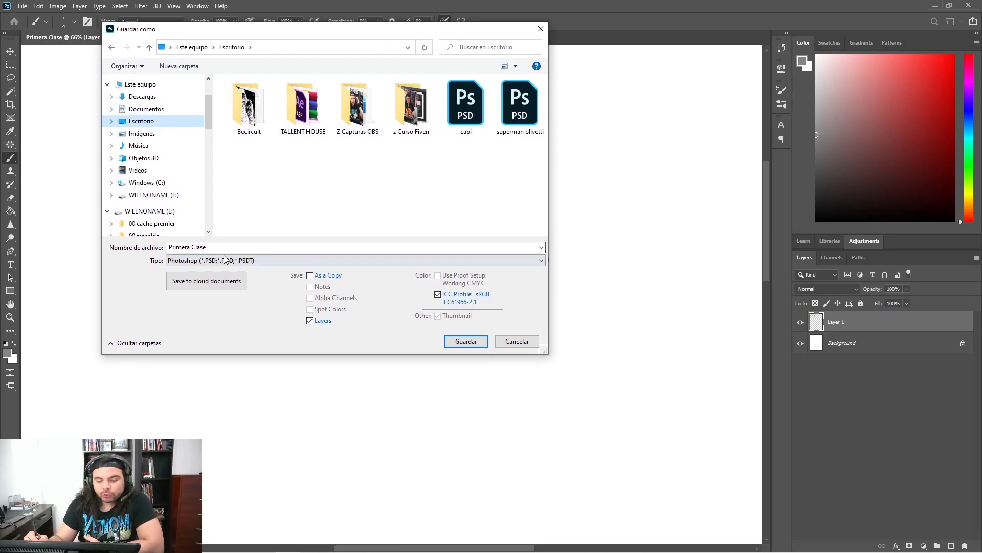
click(189, 262)
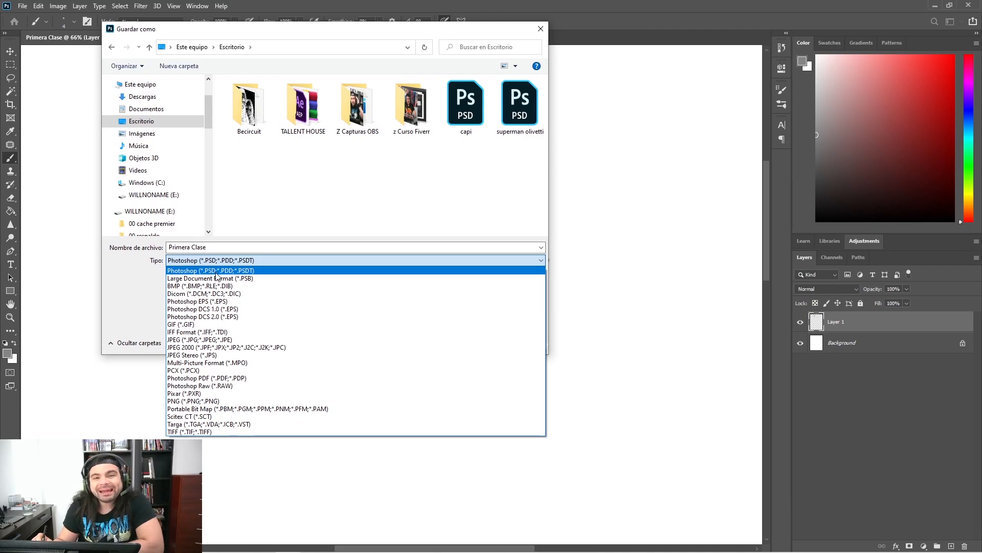
click(220, 248)
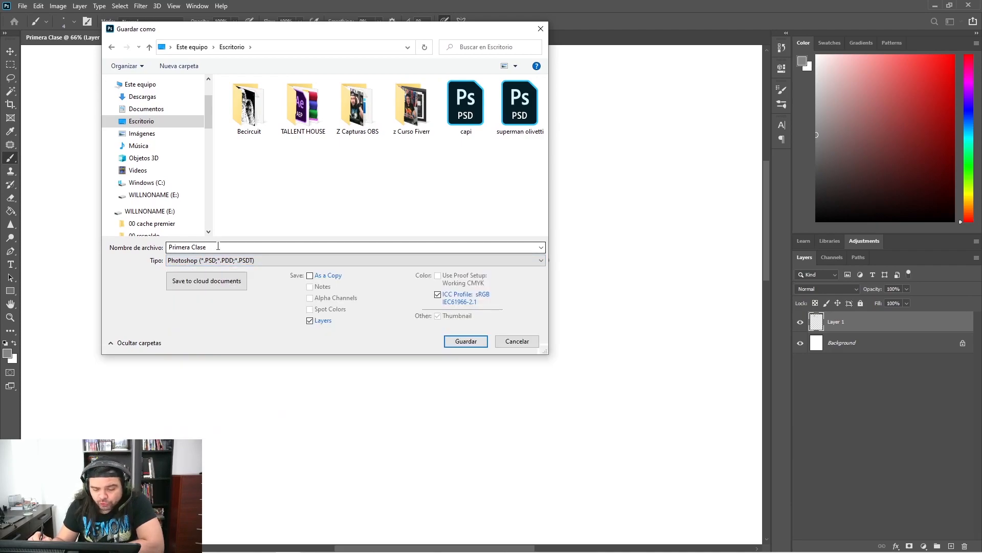
click(465, 342)
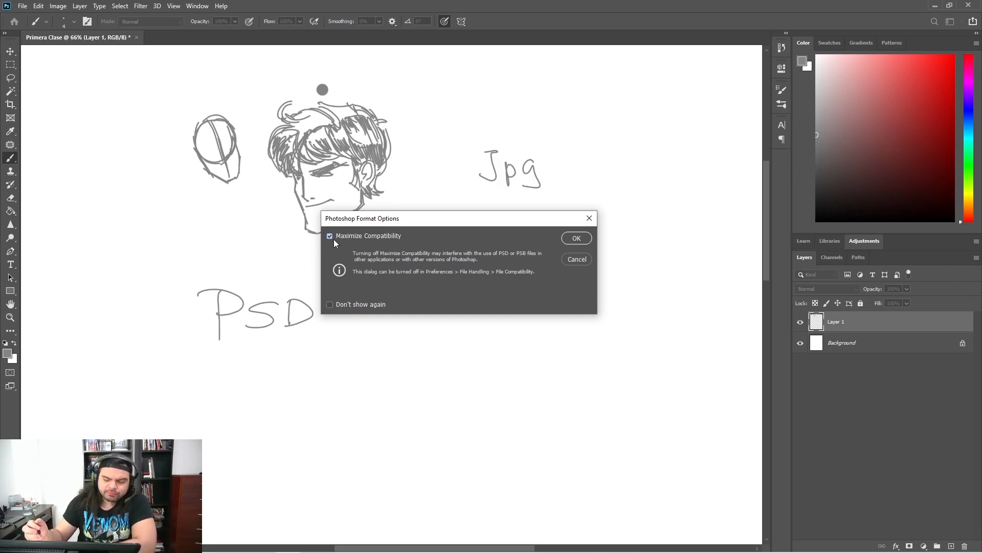
click(570, 237)
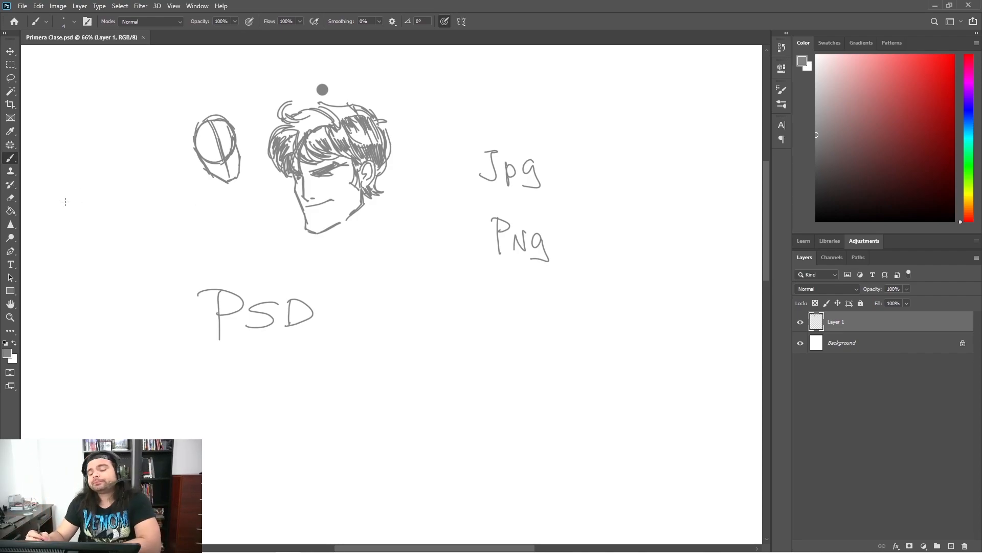
Draw a pair of short horizontal grey brush strokes like an equals sign after the handwritten PSD
drag(397, 299, 429, 296)
drag(404, 308, 427, 304)
key(z)
mouse_move(461, 334)
mouse_down()
mouse_move(394, 327)
mouse_move(436, 312)
mouse_up()
mouse_move(377, 207)
mouse_down()
mouse_move(445, 215)
mouse_move(455, 202)
mouse_move(311, 280)
mouse_move(340, 271)
mouse_up()
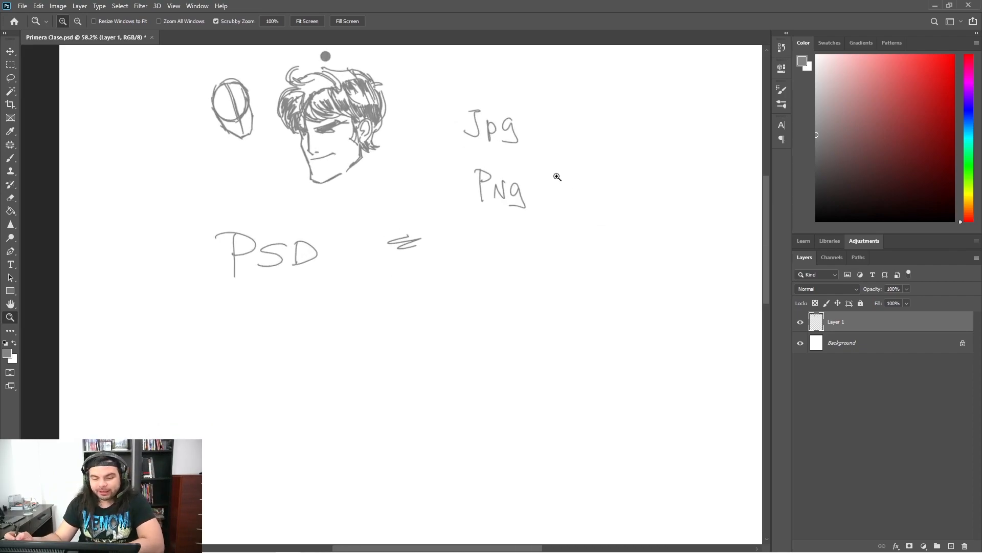
Save a copy on the computer in Escritorio as a JPEG named Primera Clase, proceeding to its JPEG options
click(22, 6)
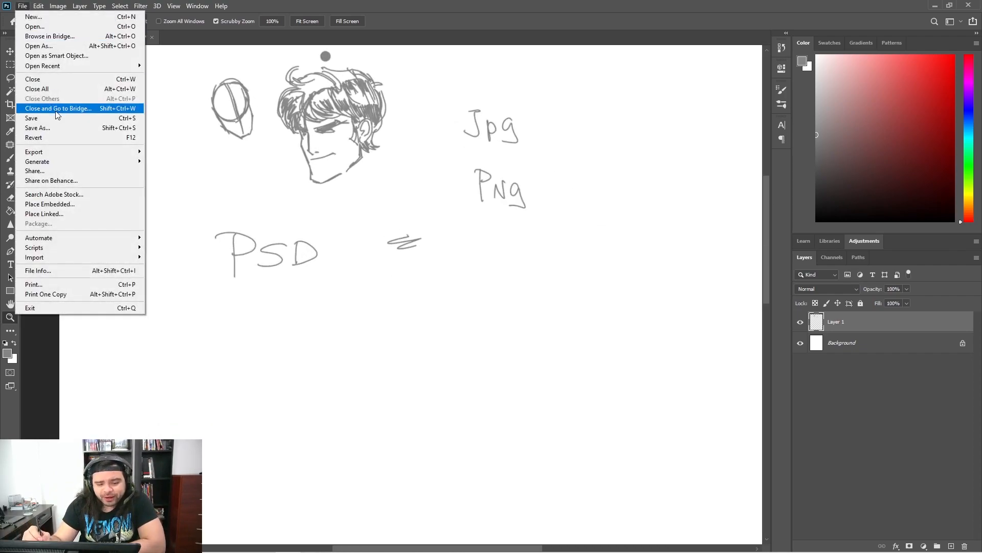
click(63, 129)
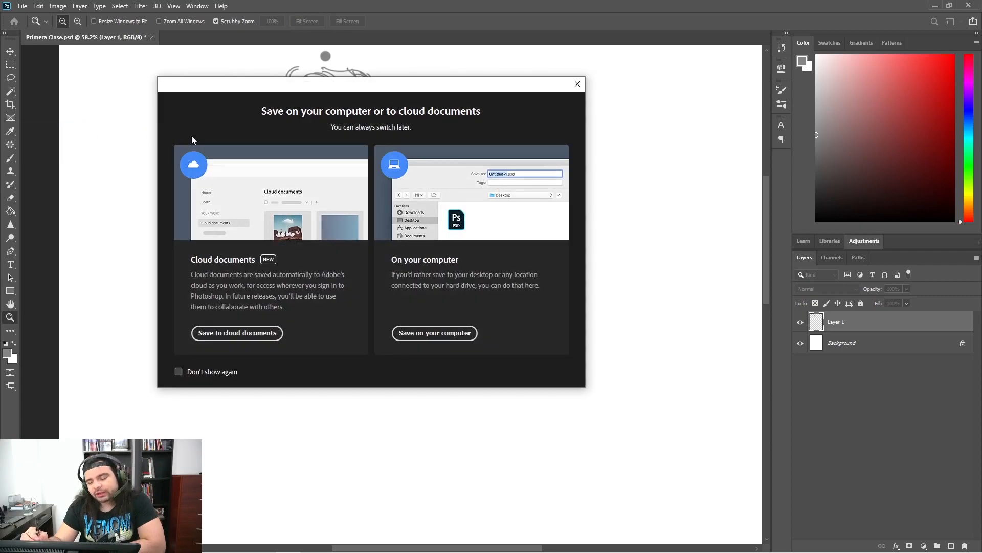
click(436, 333)
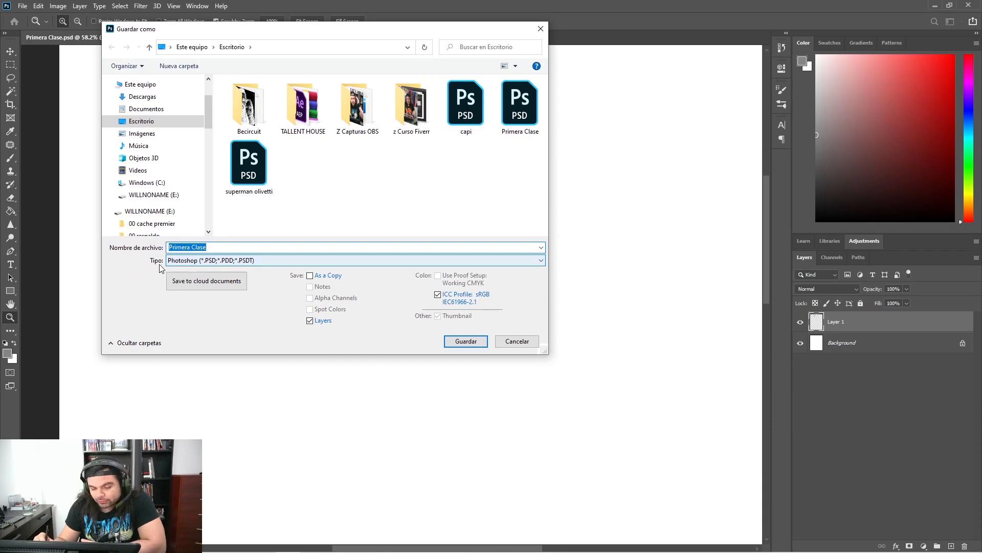
click(203, 262)
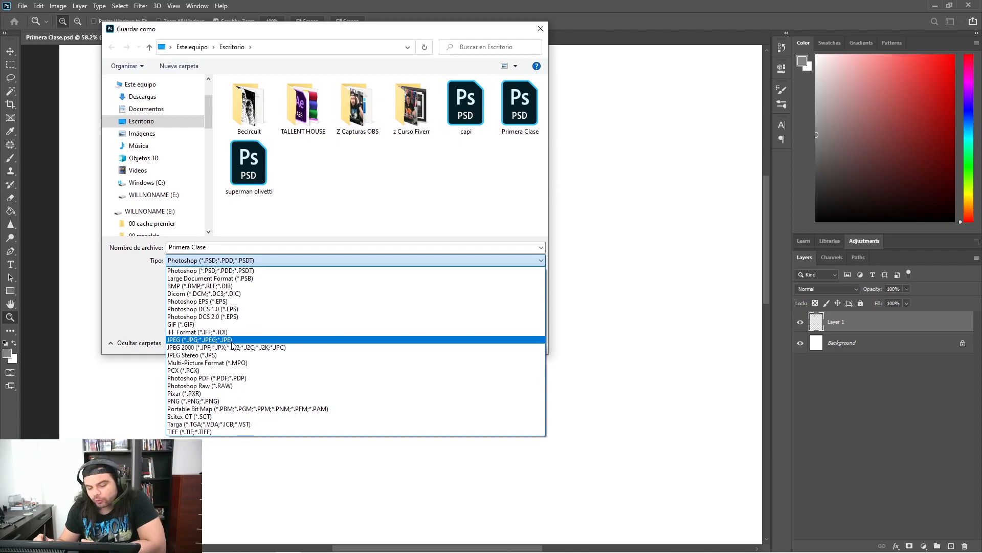
click(180, 340)
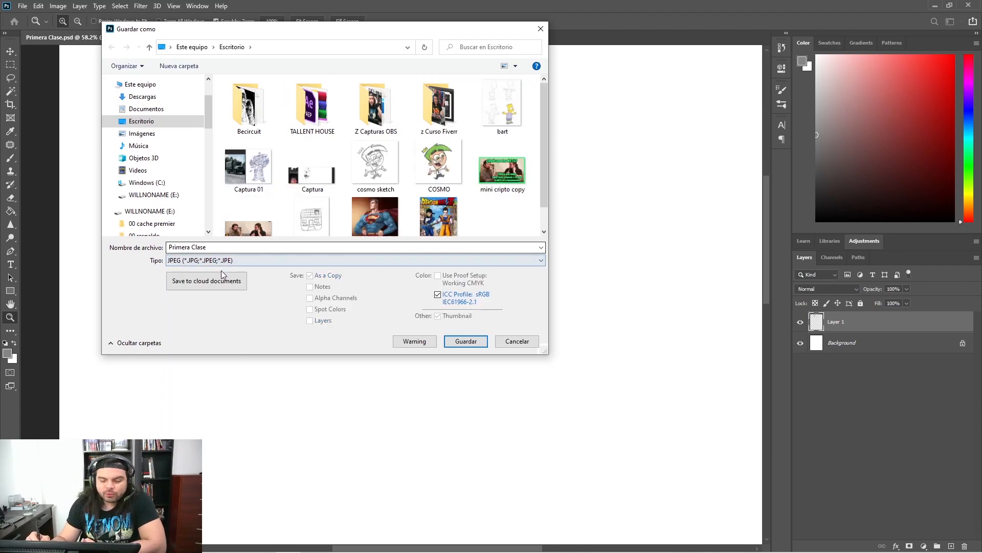
click(251, 248)
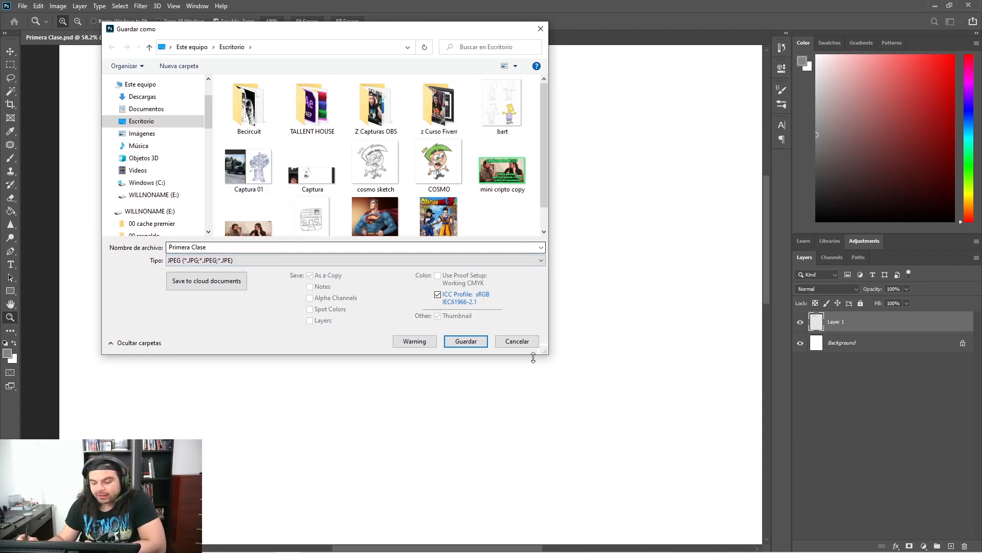
click(466, 341)
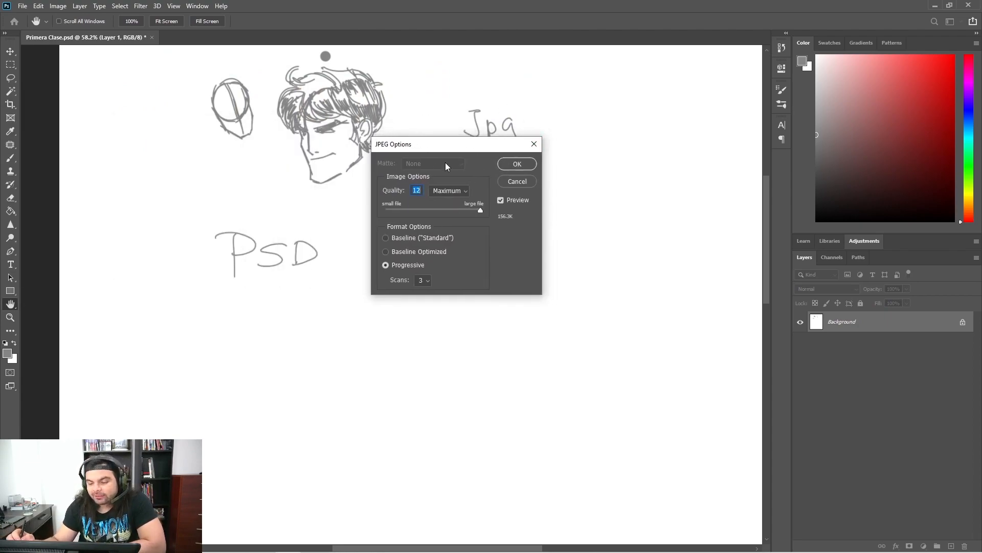
Try the High and Medium quality presets for the JPEG, and the quality values 0, 12 and 9
drag(455, 148, 489, 234)
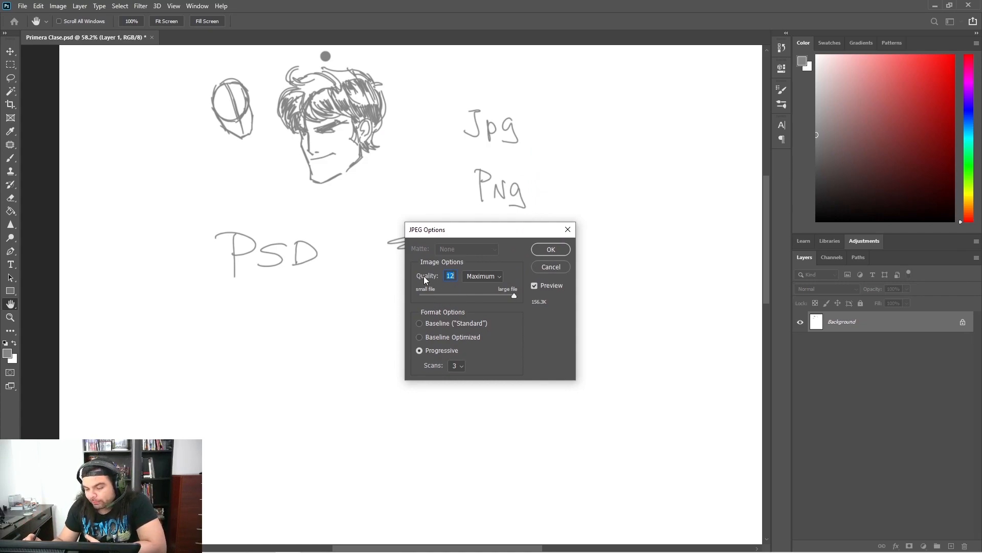
click(483, 276)
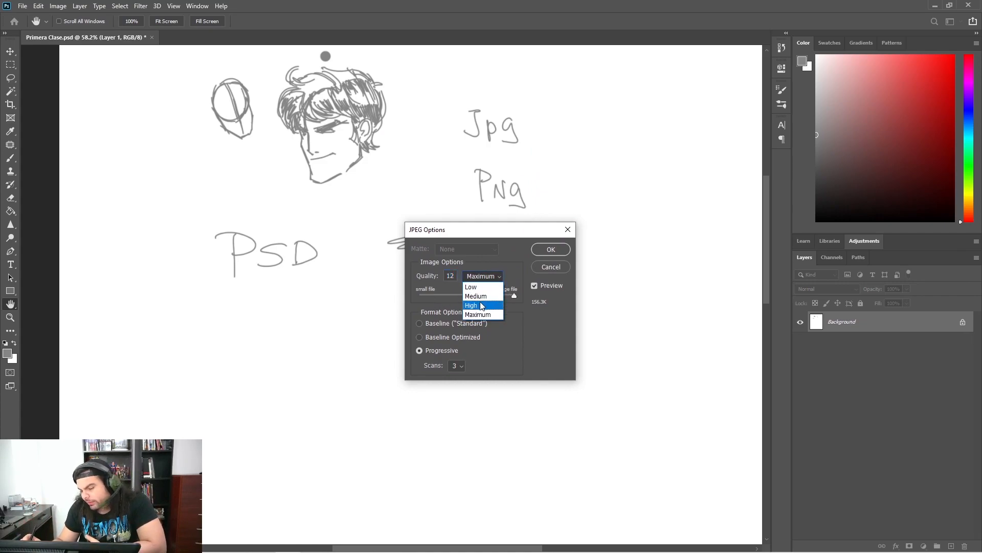
click(481, 309)
click(489, 279)
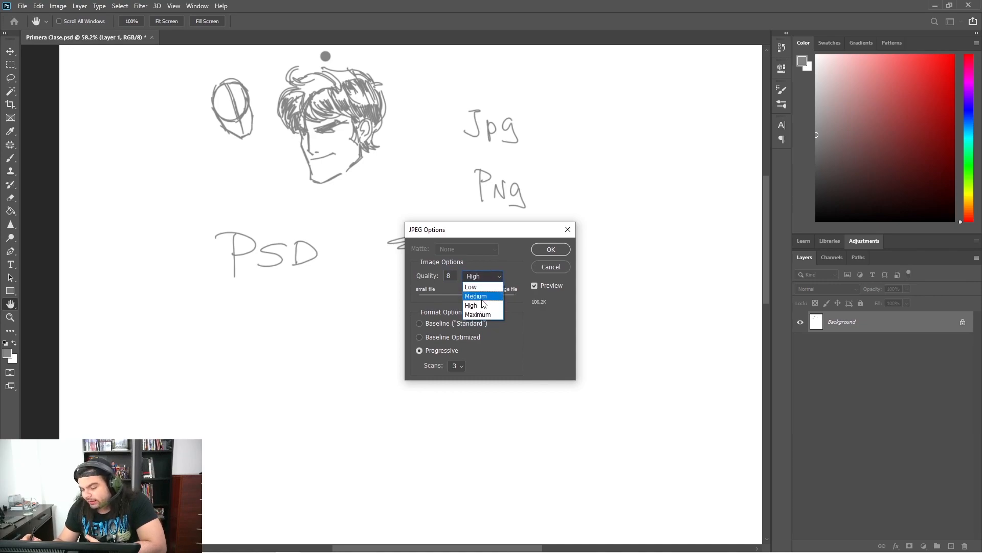
click(479, 297)
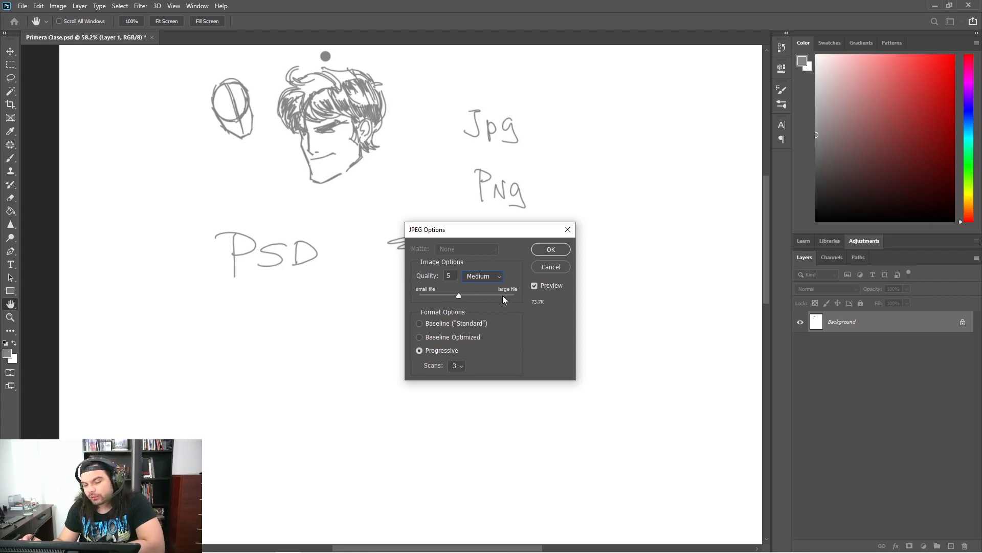
drag(456, 296, 429, 299)
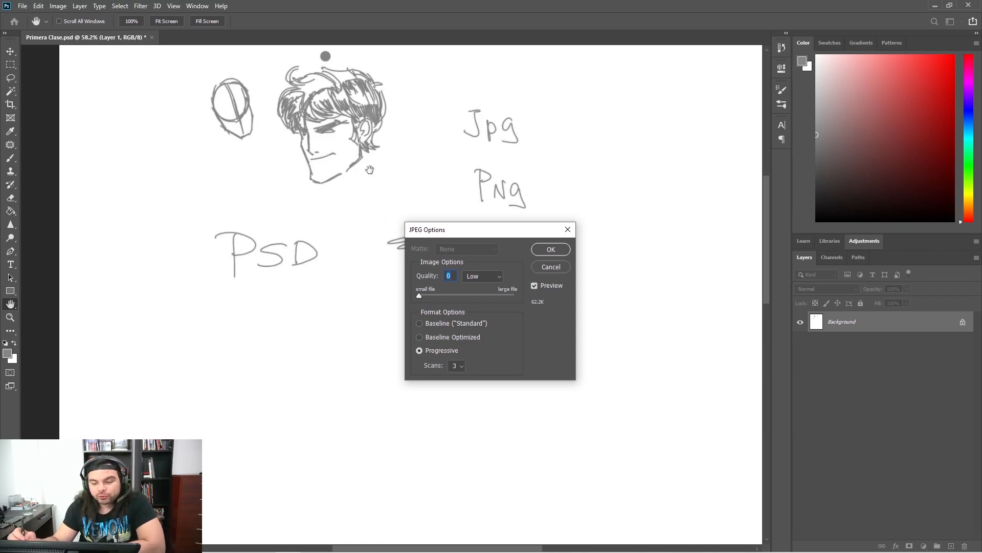
key(Up)
key(Up)
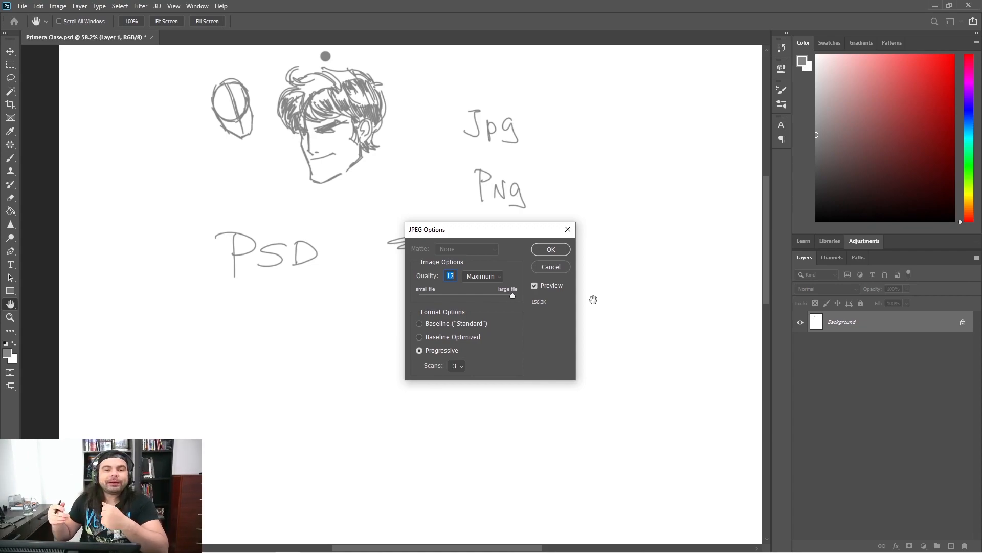
drag(512, 295, 483, 295)
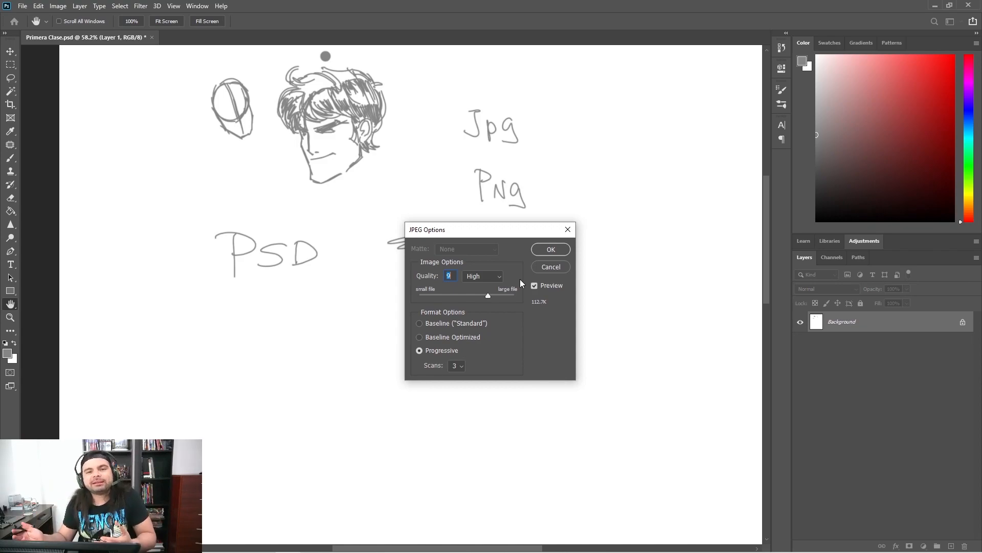
Set the JPEG quality to 12 (Maximum) and finish saving the copy
drag(490, 296, 516, 294)
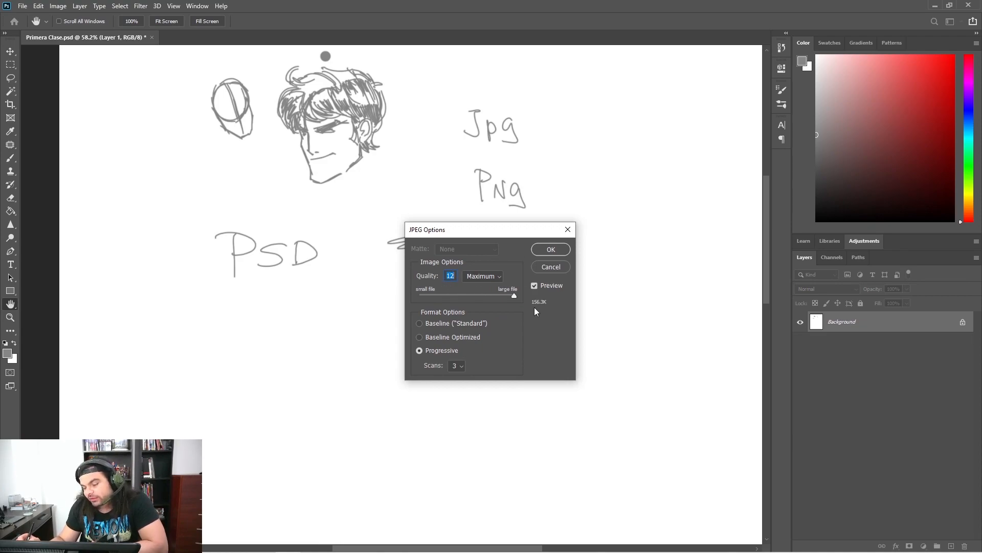
click(553, 251)
key(z)
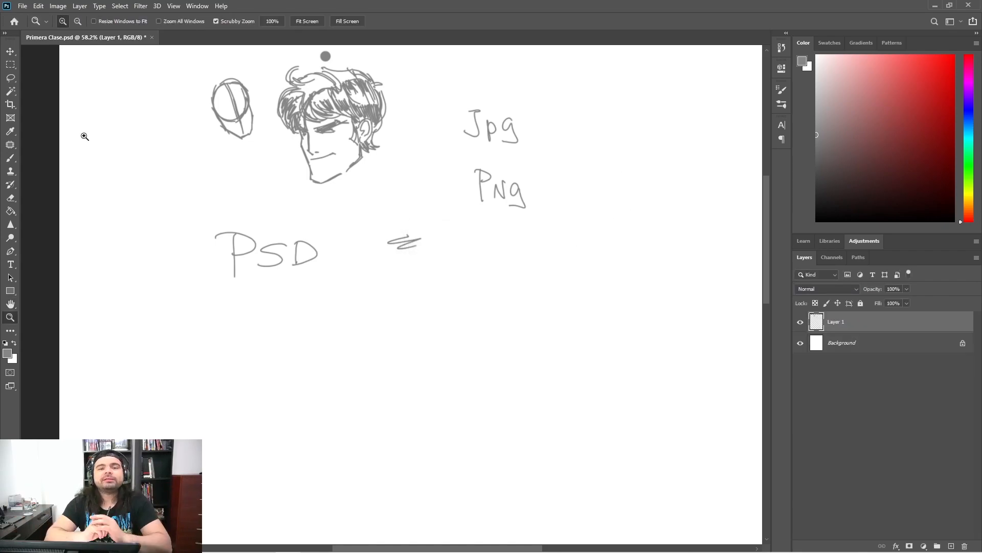